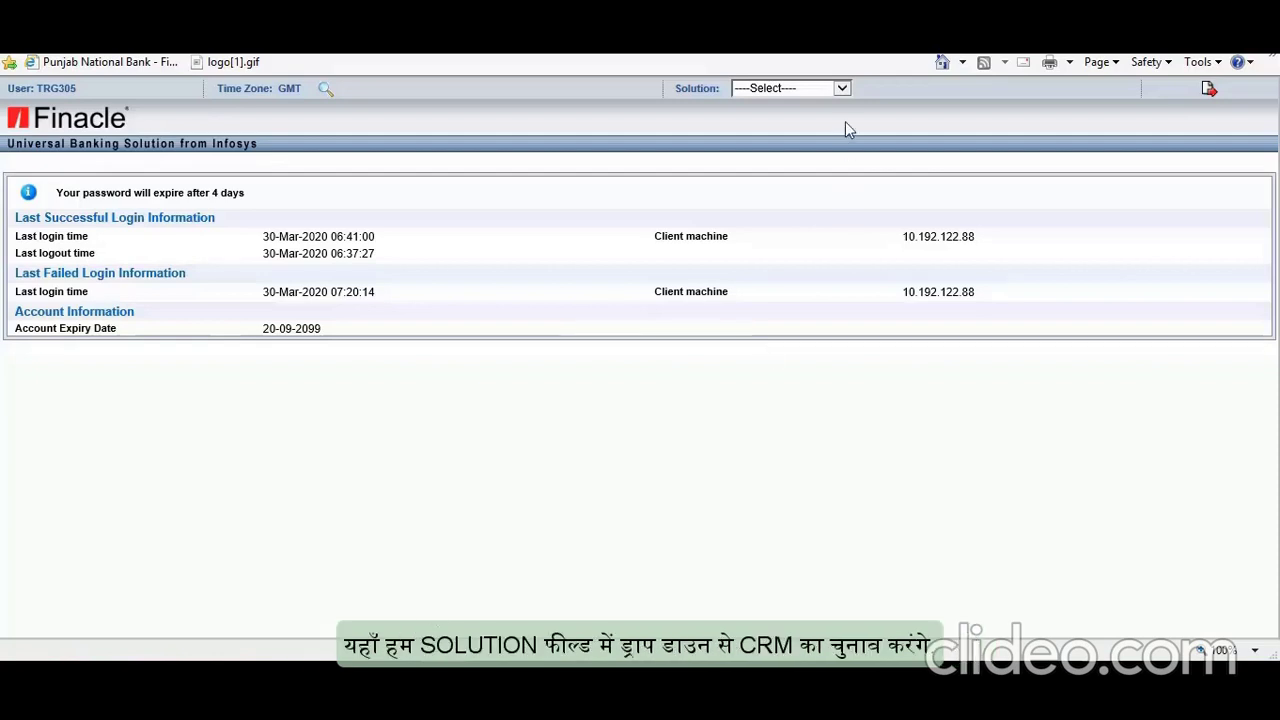
# Step: Switch the session to the CRM solution and enter it with the Admin role
pyautogui.click(843, 88)
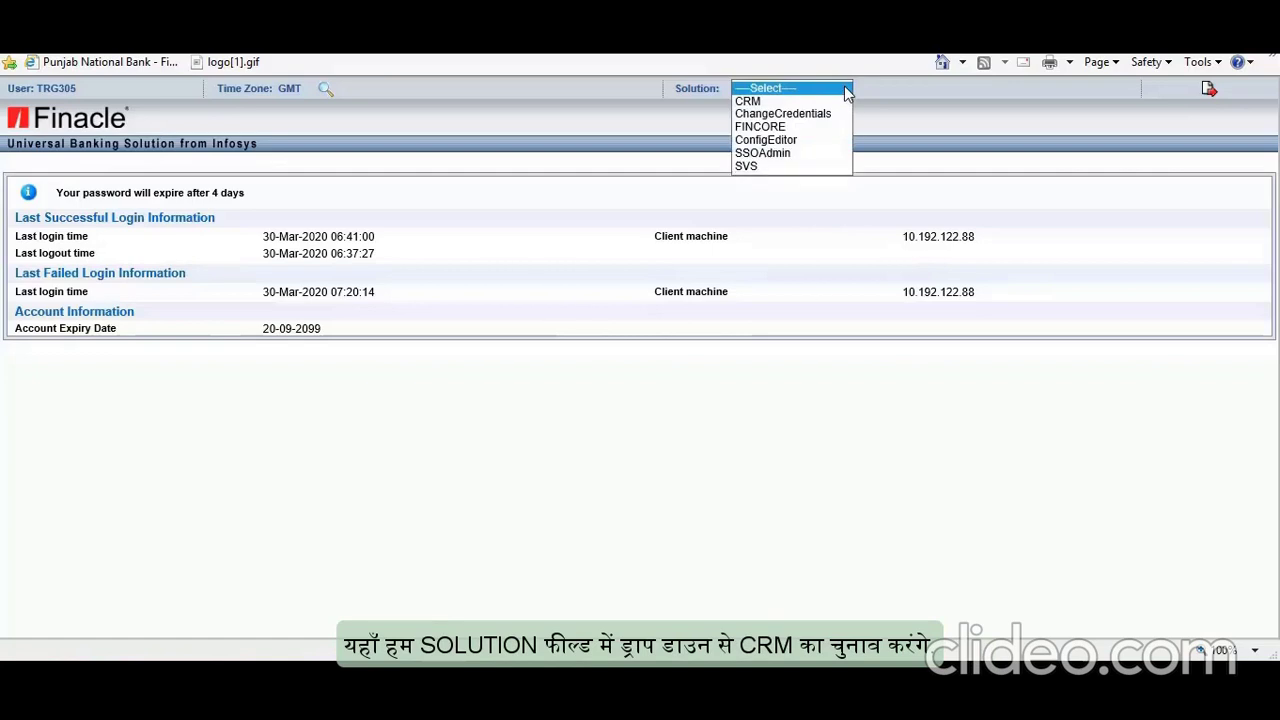
pyautogui.click(760, 103)
pyautogui.click(666, 400)
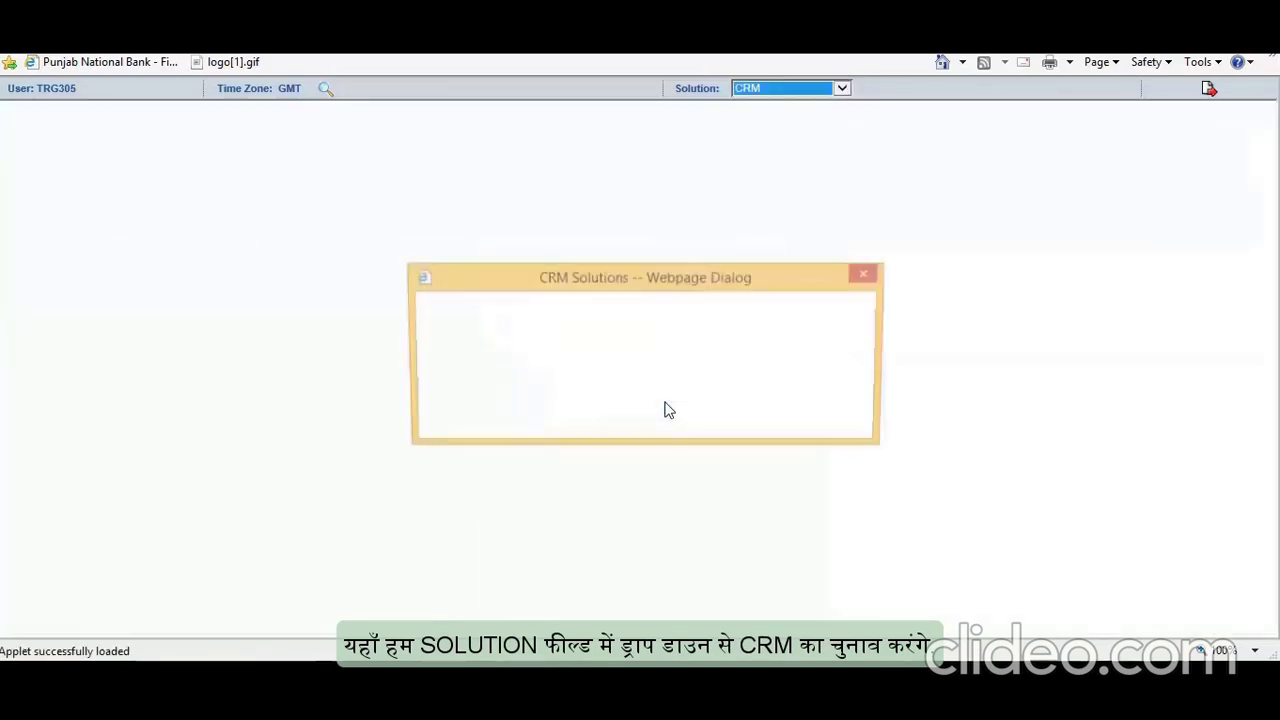
pyautogui.click(674, 316)
pyautogui.click(460, 380)
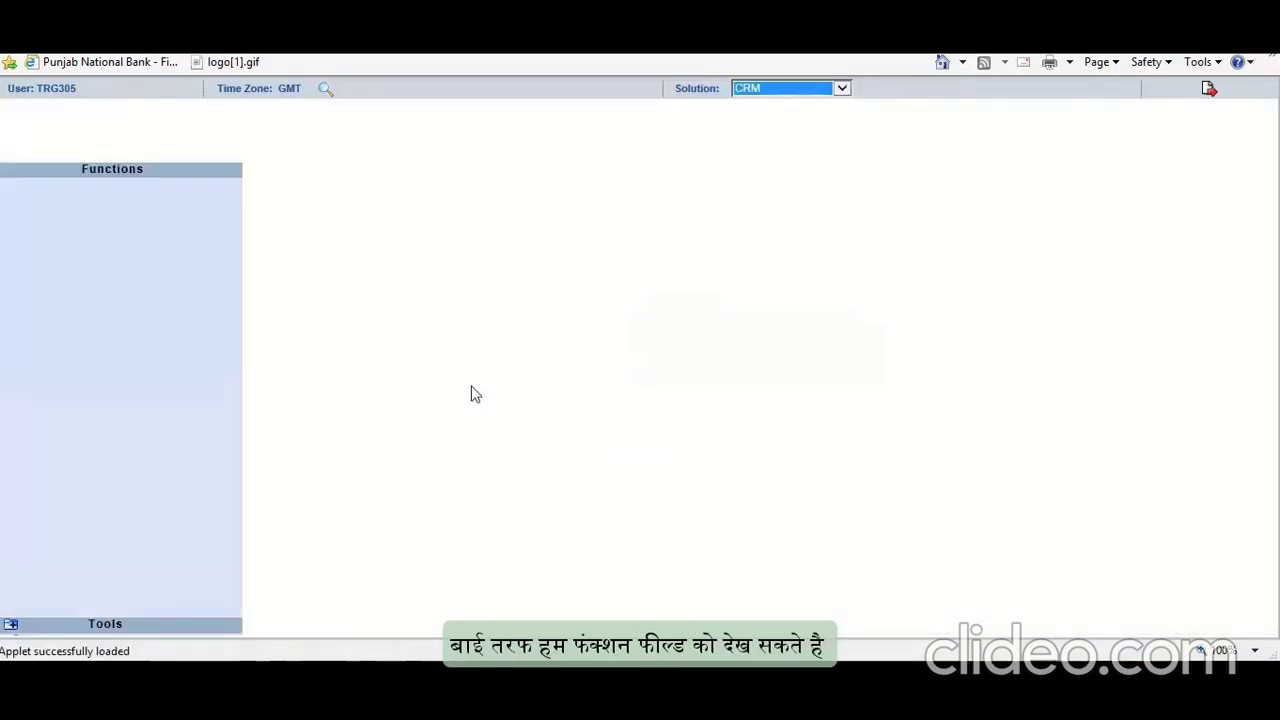
# Step: Open a blank customer form under CIF Retail > New Entity > Customer
pyautogui.moveTo(237, 334); pyautogui.dragTo(234, 499)
pyautogui.click(50, 572)
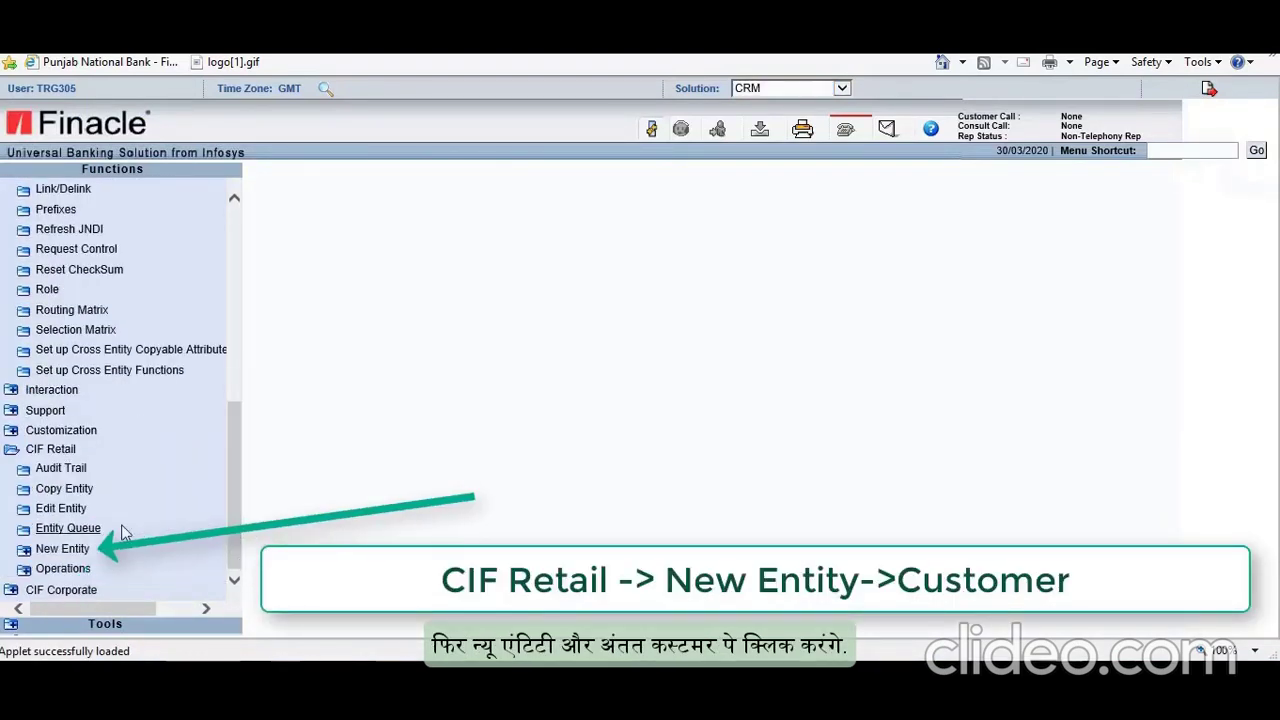
pyautogui.click(70, 549)
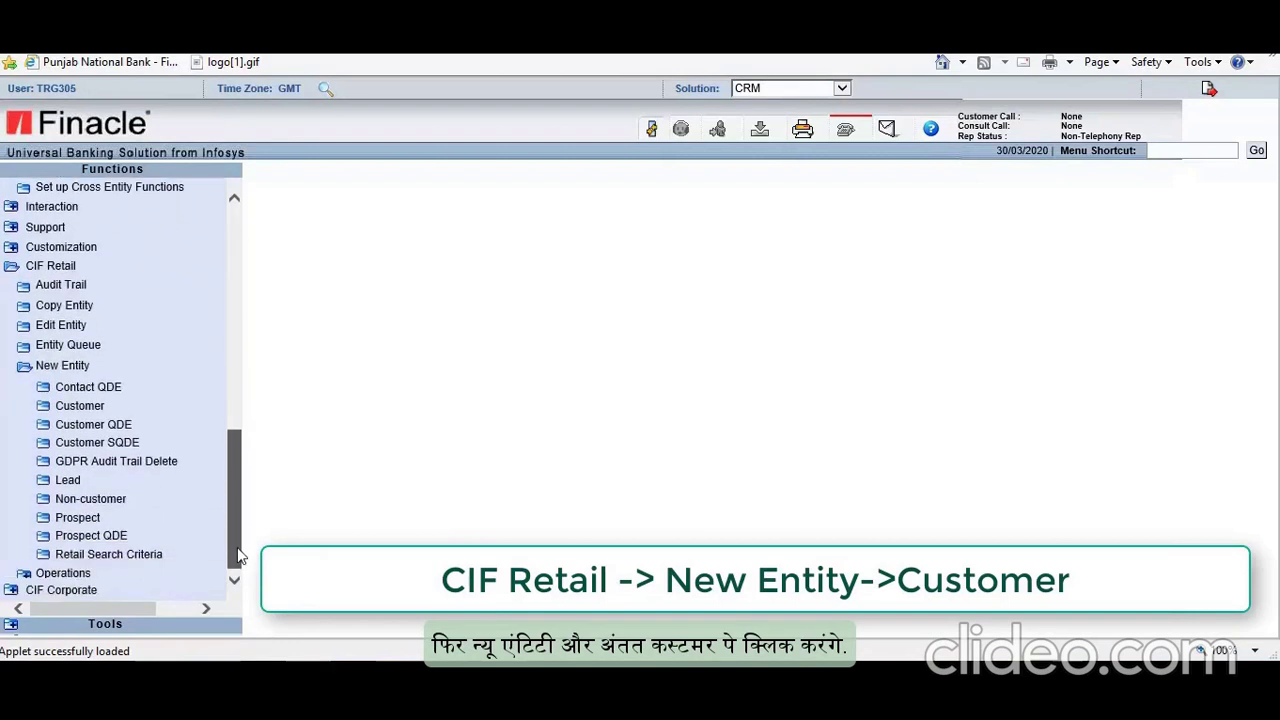
pyautogui.click(88, 409)
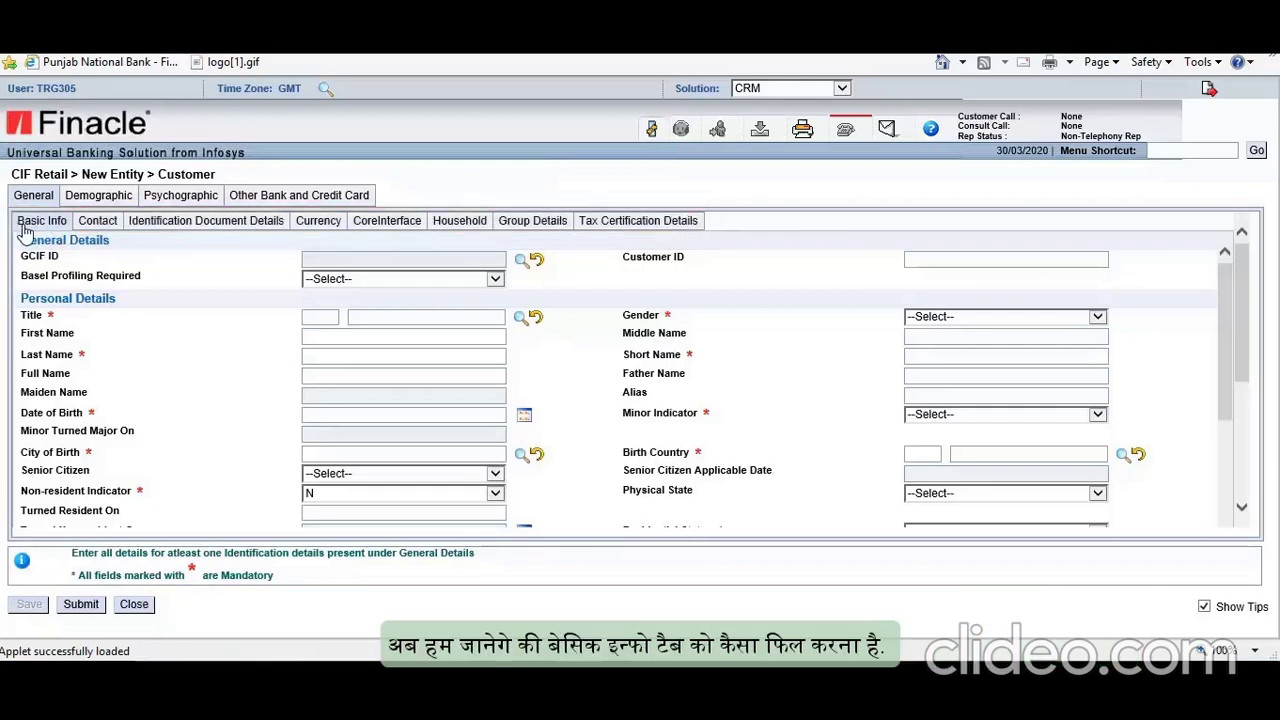
# Step: Set the customer's title to MR via lookup search 'mr*' and gender to M
pyautogui.click(520, 319)
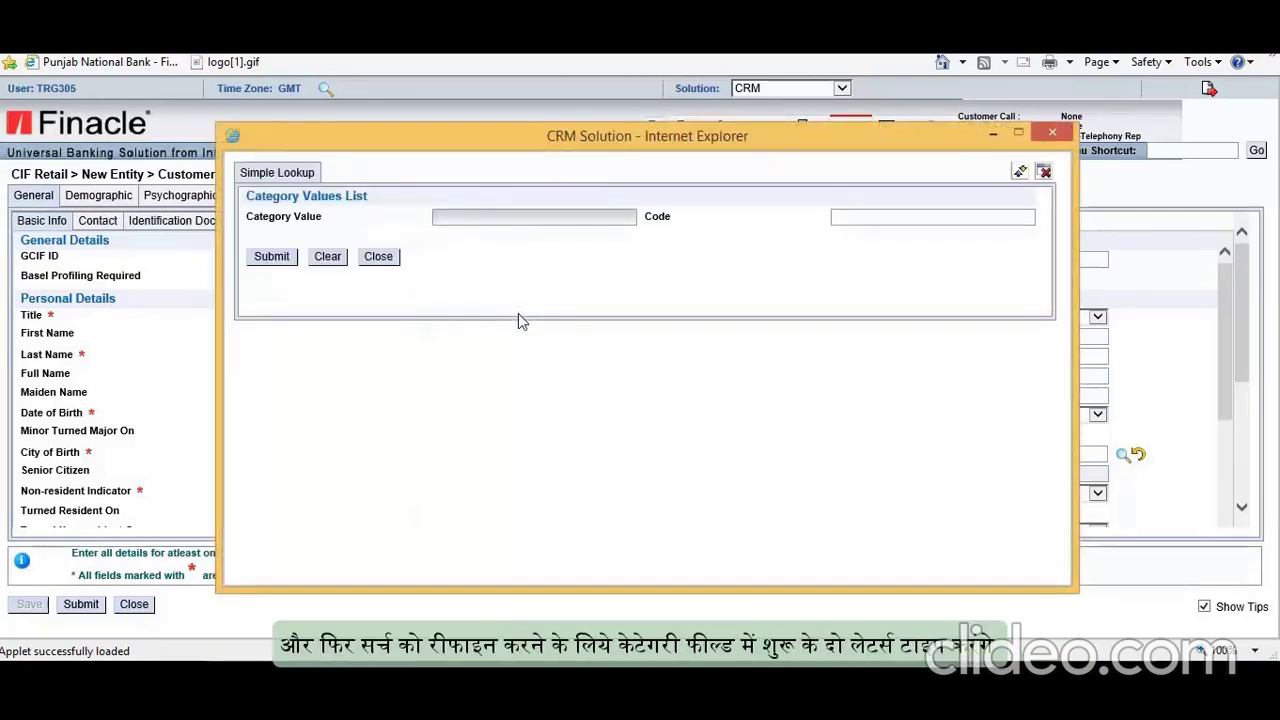
pyautogui.click(506, 219)
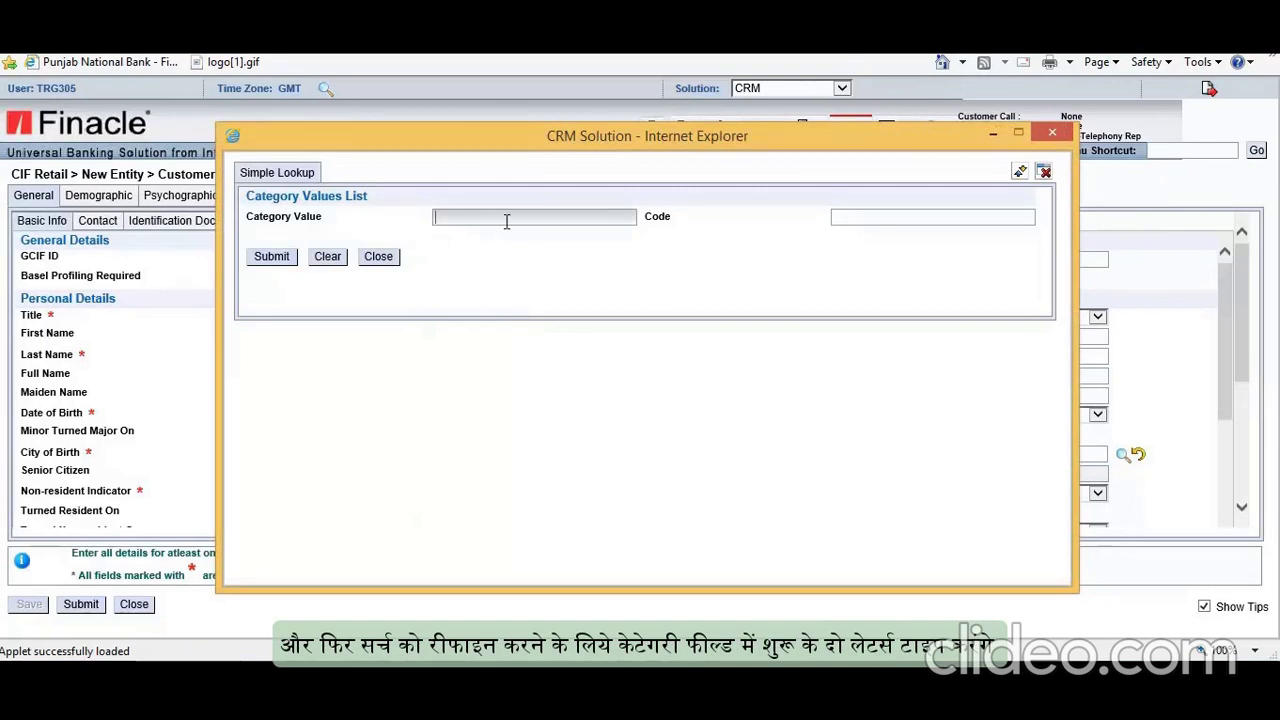
pyautogui.write('mr*')
pyautogui.click(258, 258)
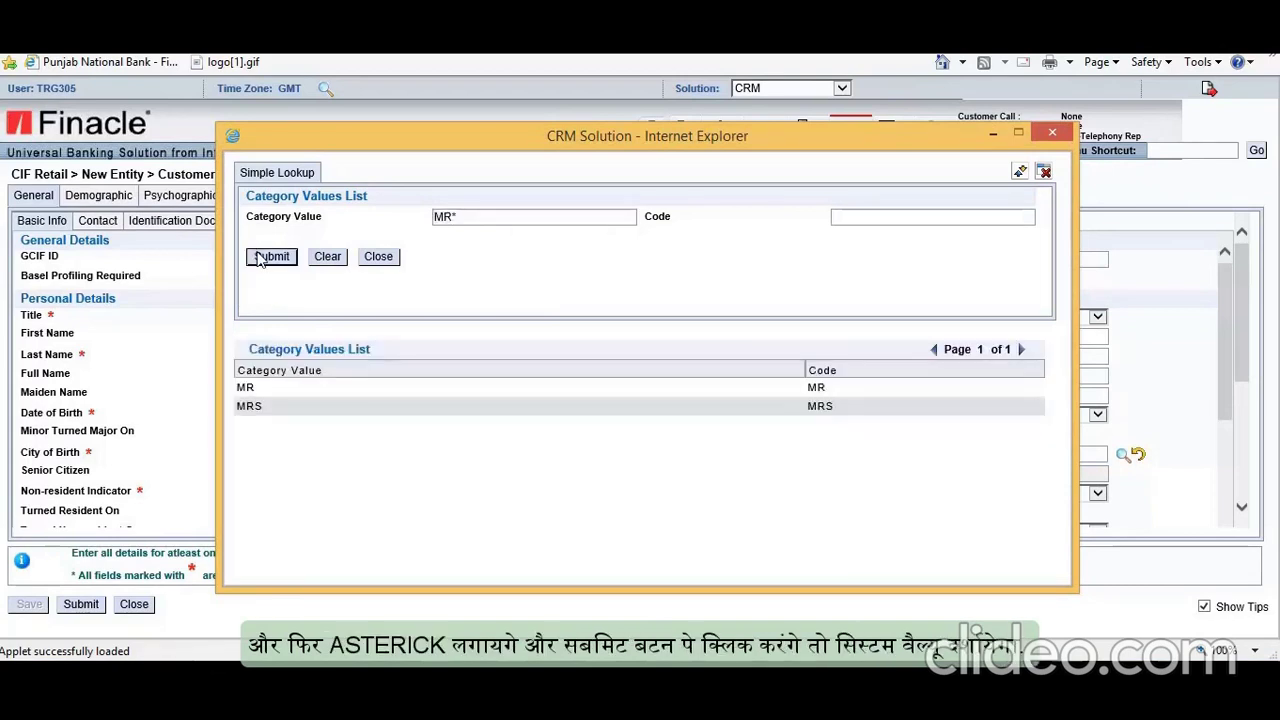
pyautogui.doubleClick(262, 392)
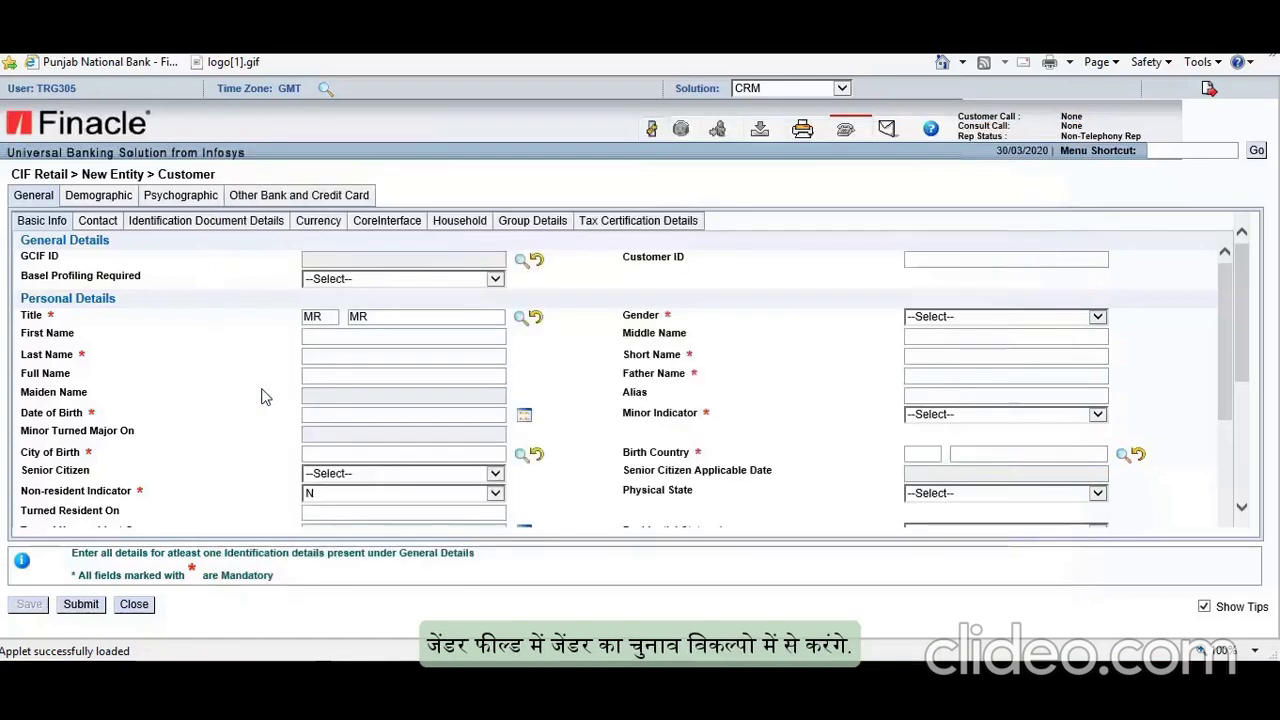
pyautogui.click(1032, 318)
pyautogui.click(936, 344)
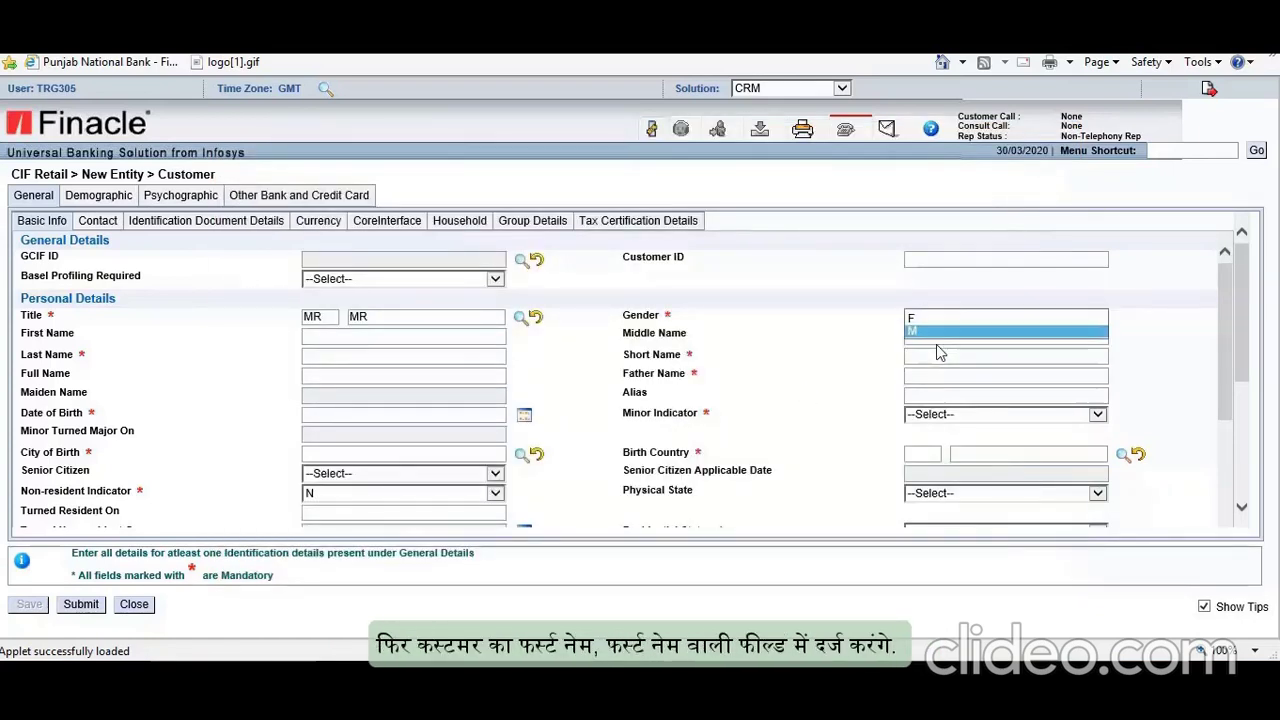
# Step: Enter the customer's first name, last name and father's name
pyautogui.click(379, 338)
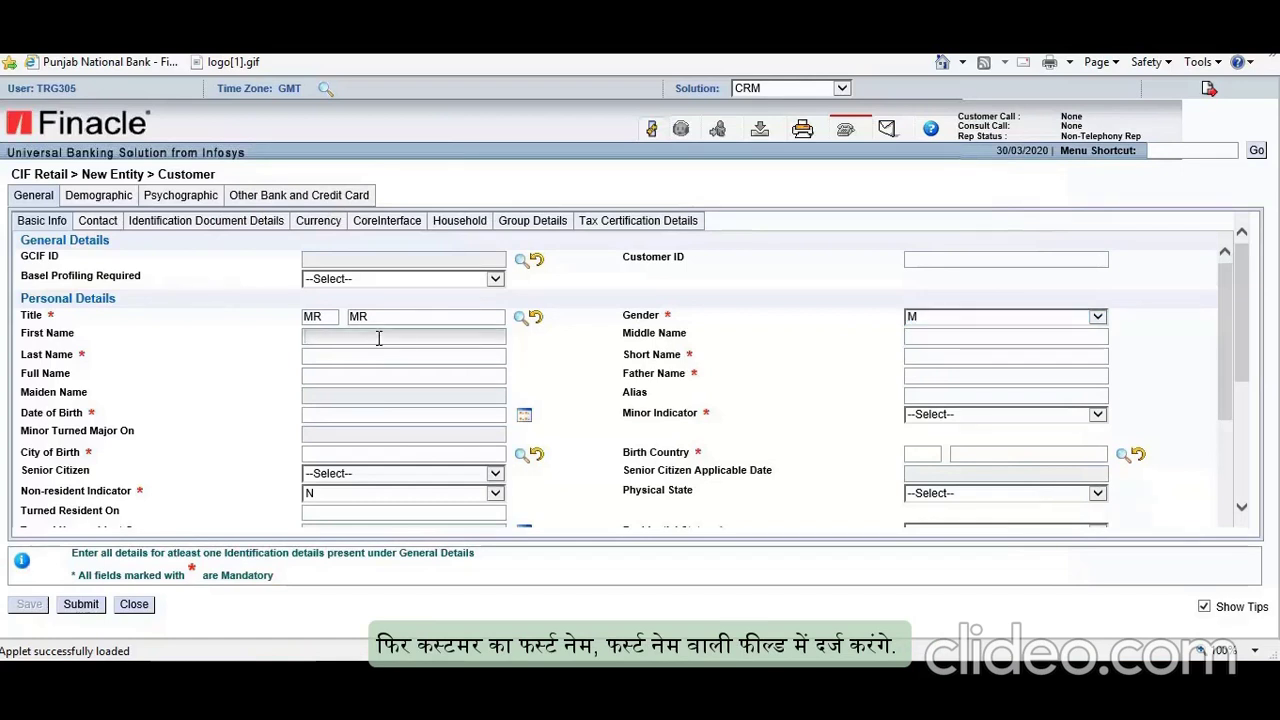
pyautogui.write('MR')
pyautogui.press('BackSpace')
pyautogui.press('BackSpace')
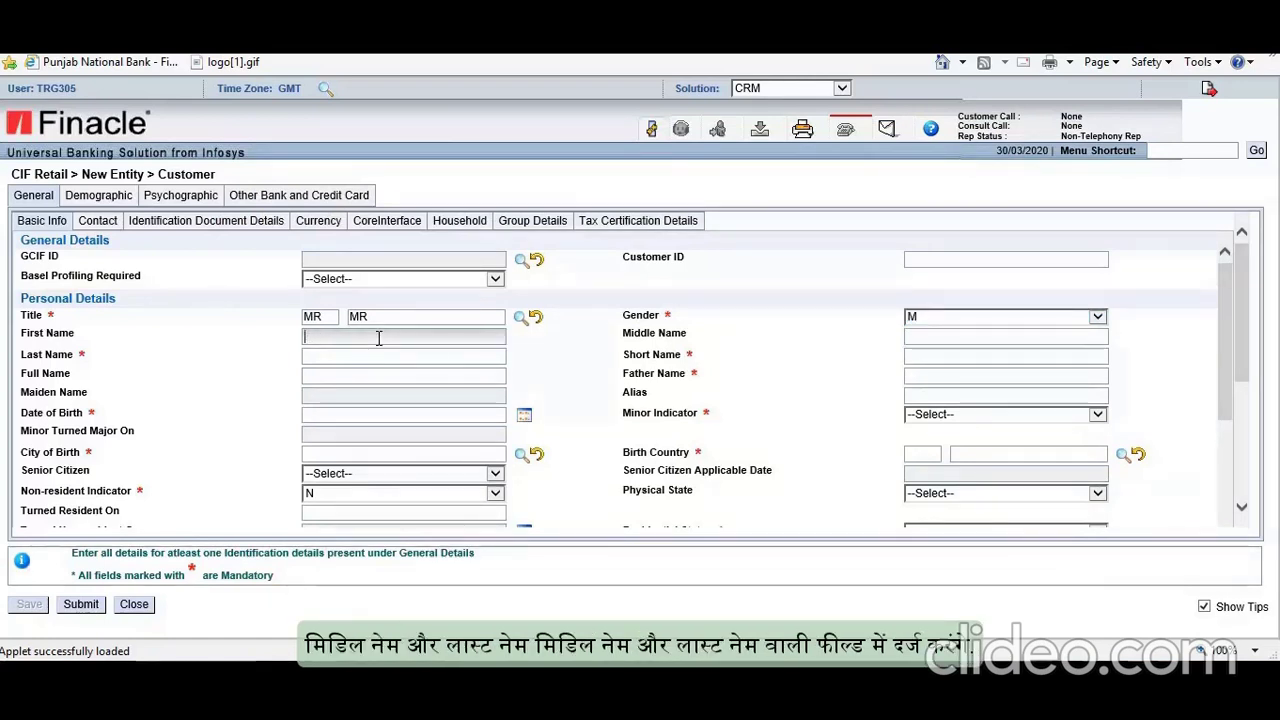
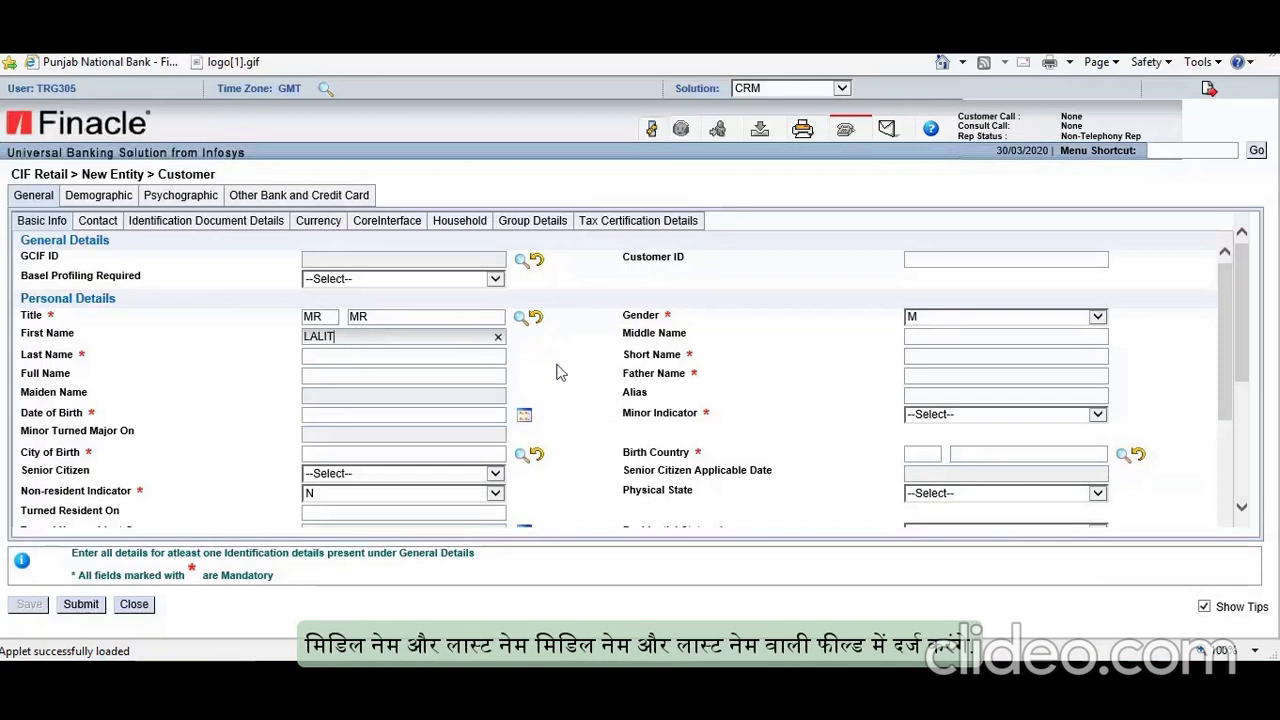
pyautogui.press('Tab')
pyautogui.click(400, 357)
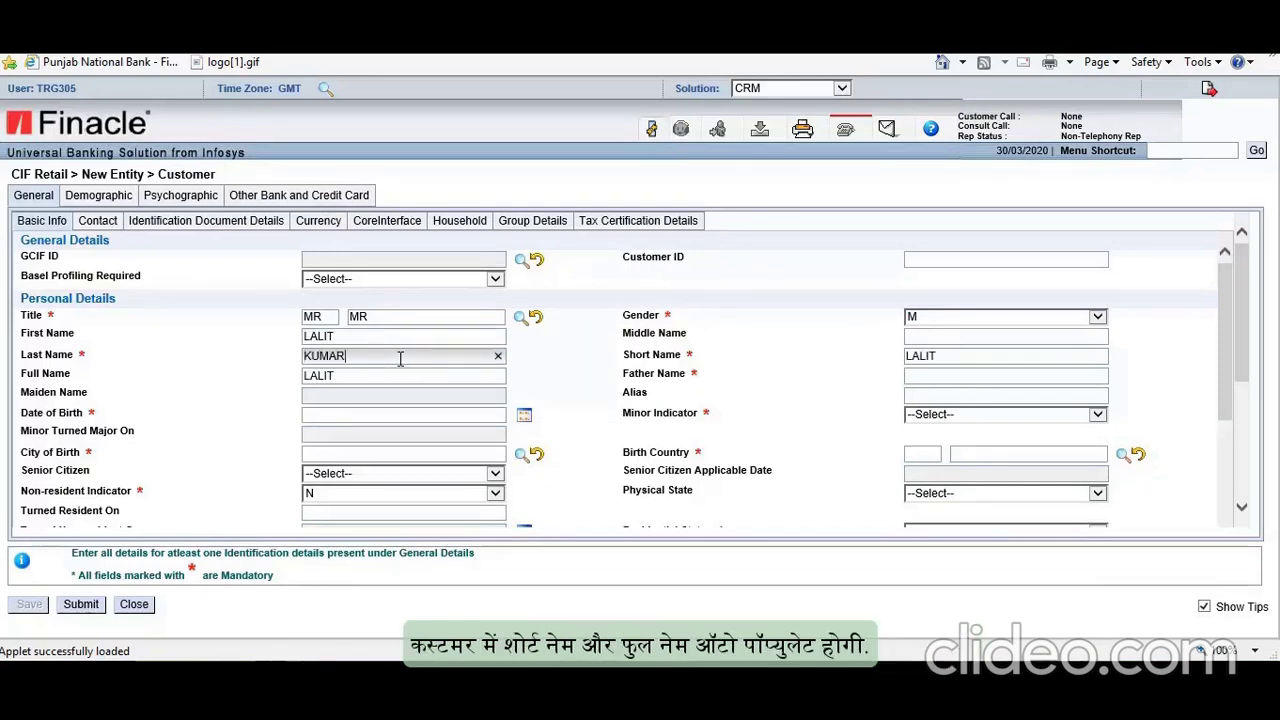
pyautogui.click(605, 387)
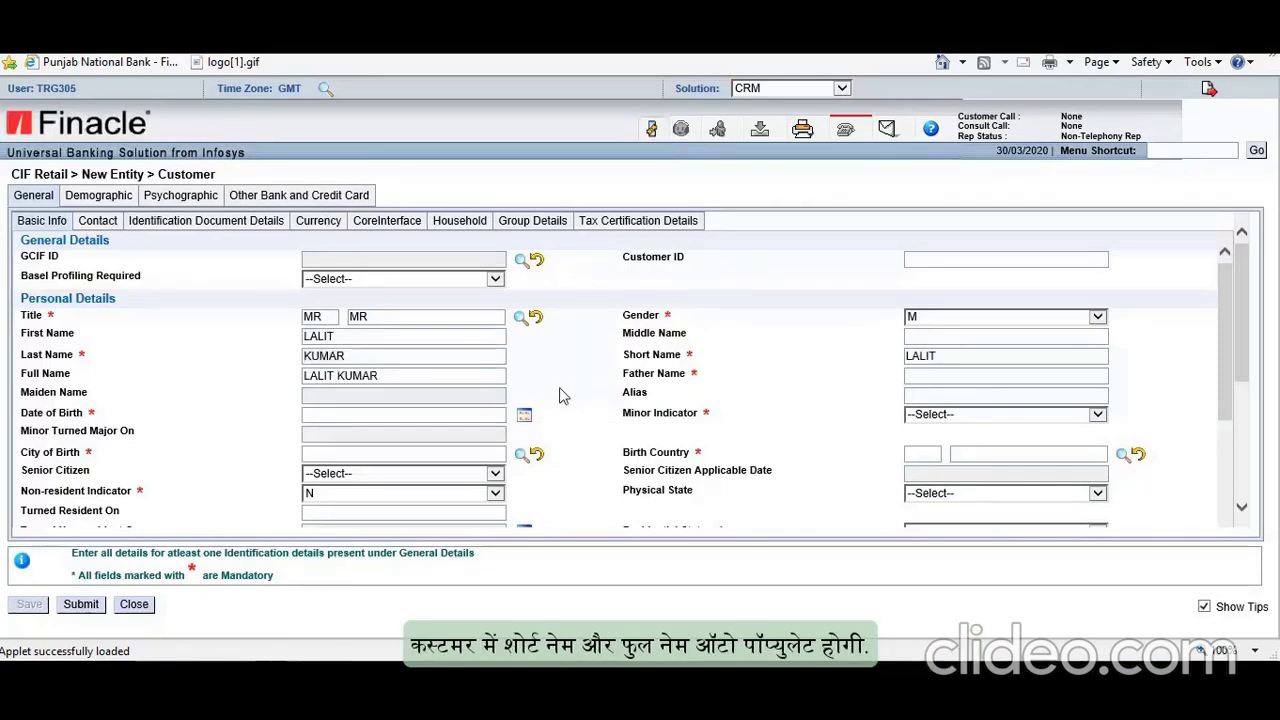
pyautogui.click(935, 378)
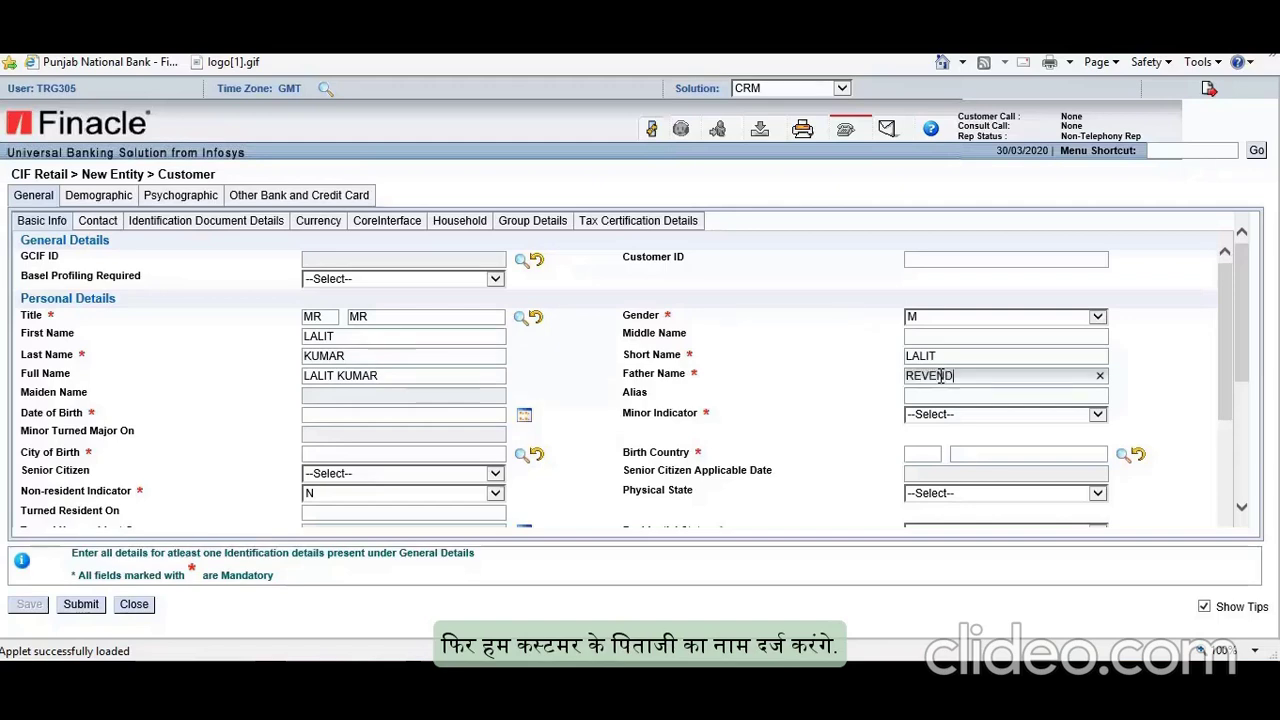
pyautogui.scroll(-2, 883, 378)
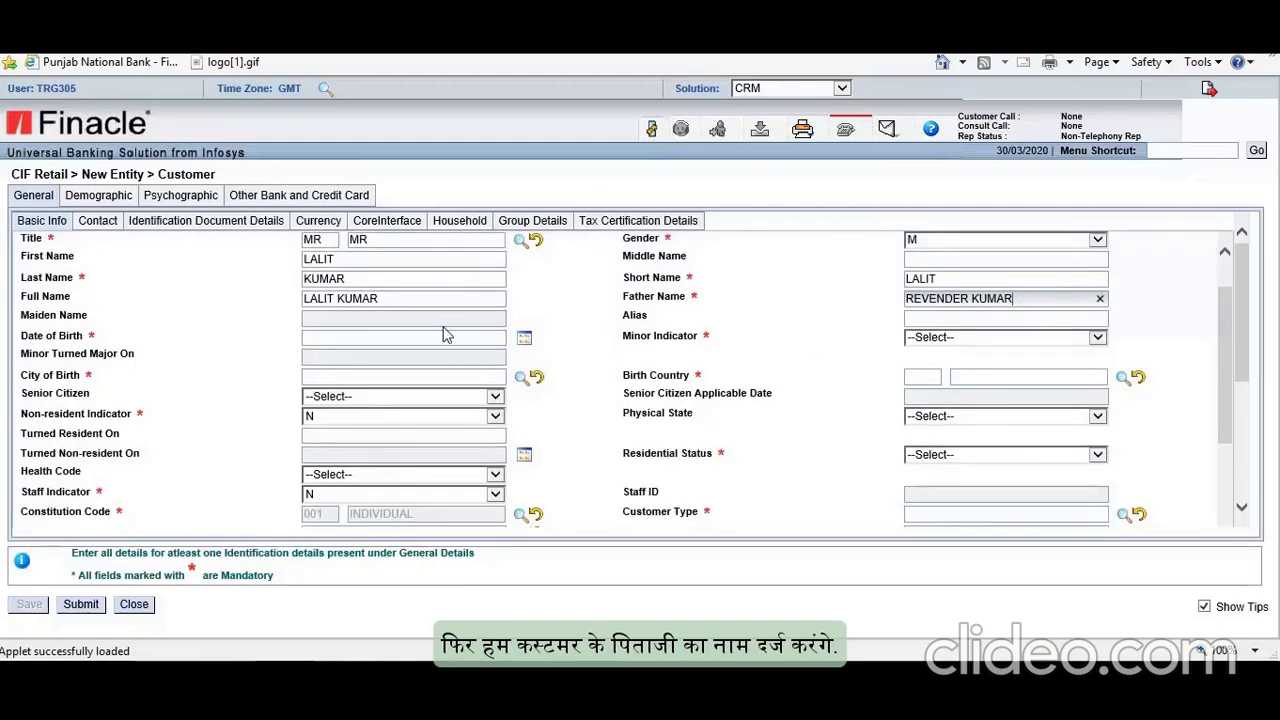
# Step: Set the date of birth to 2 August 1985 in the date picker
pyautogui.click(524, 340)
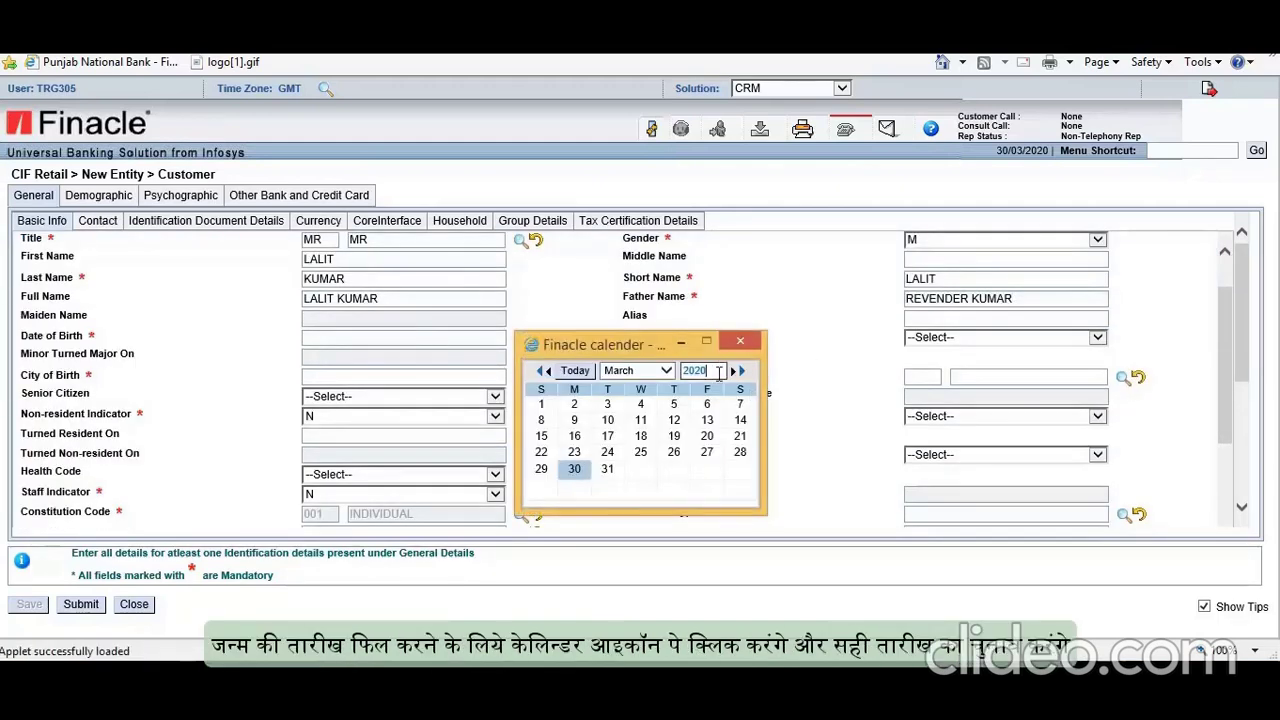
pyautogui.doubleClick(698, 371)
pyautogui.write('1985')
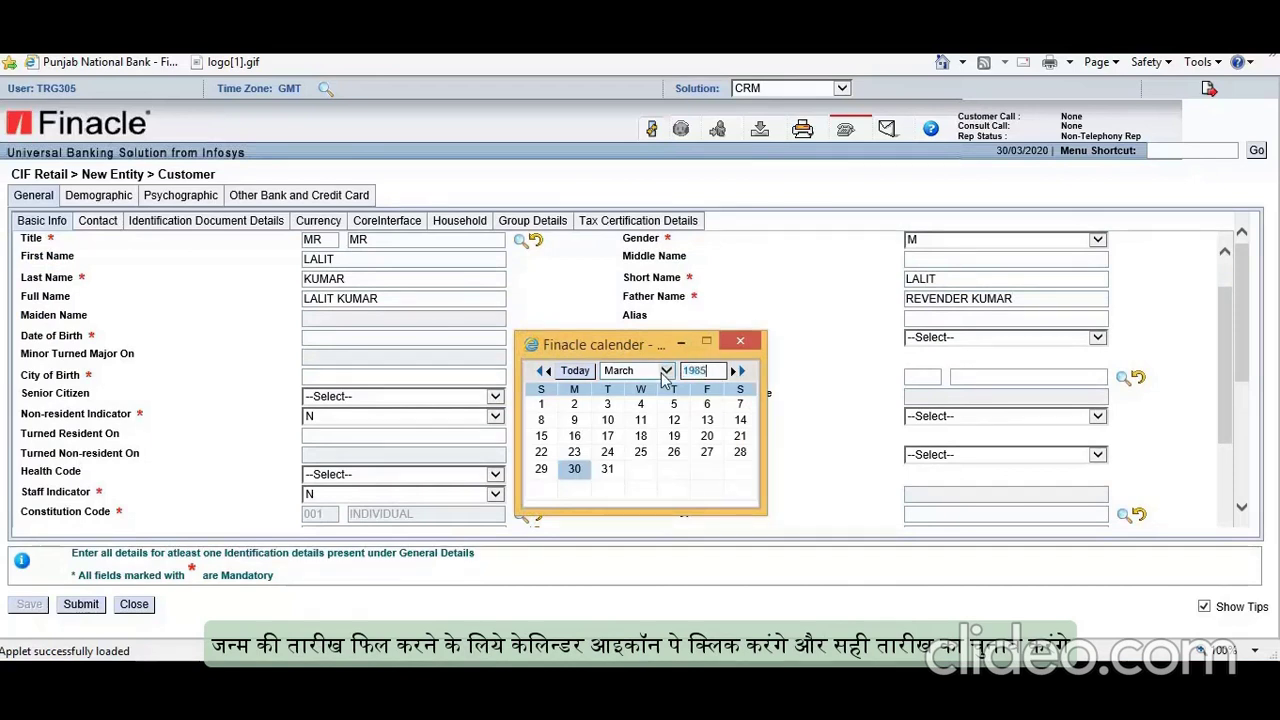
pyautogui.click(665, 371)
pyautogui.click(623, 433)
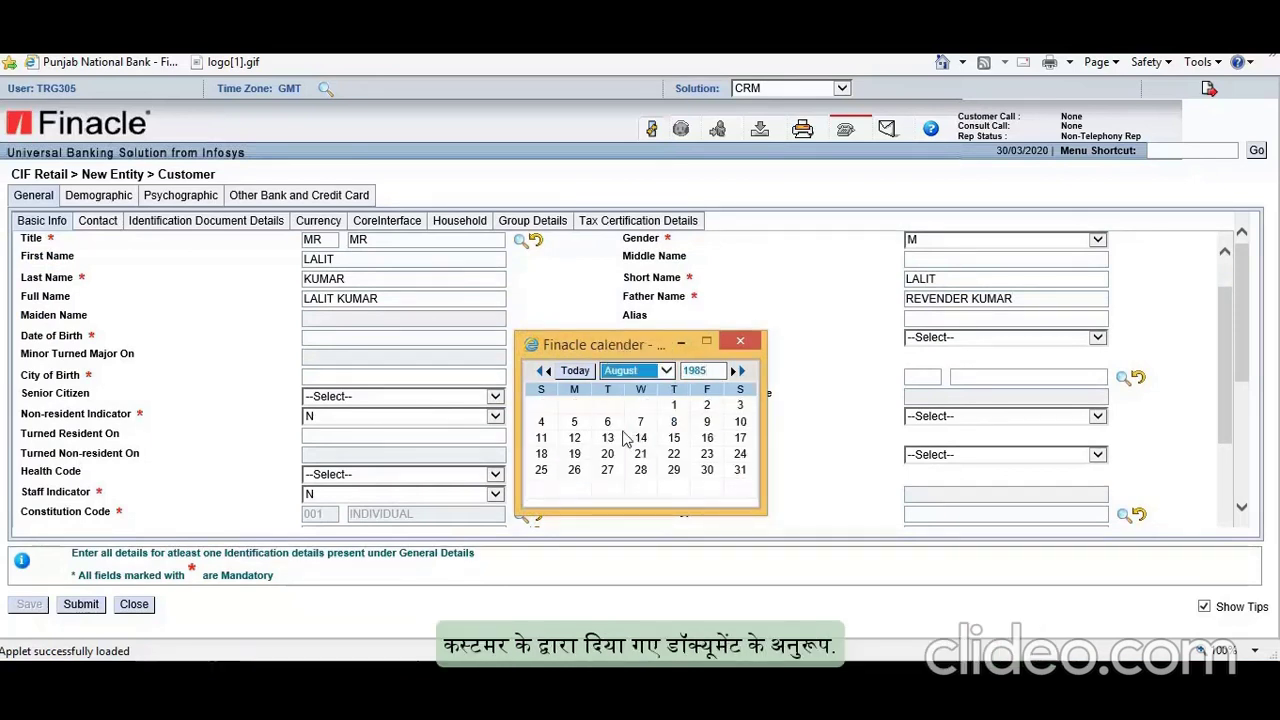
pyautogui.click(707, 405)
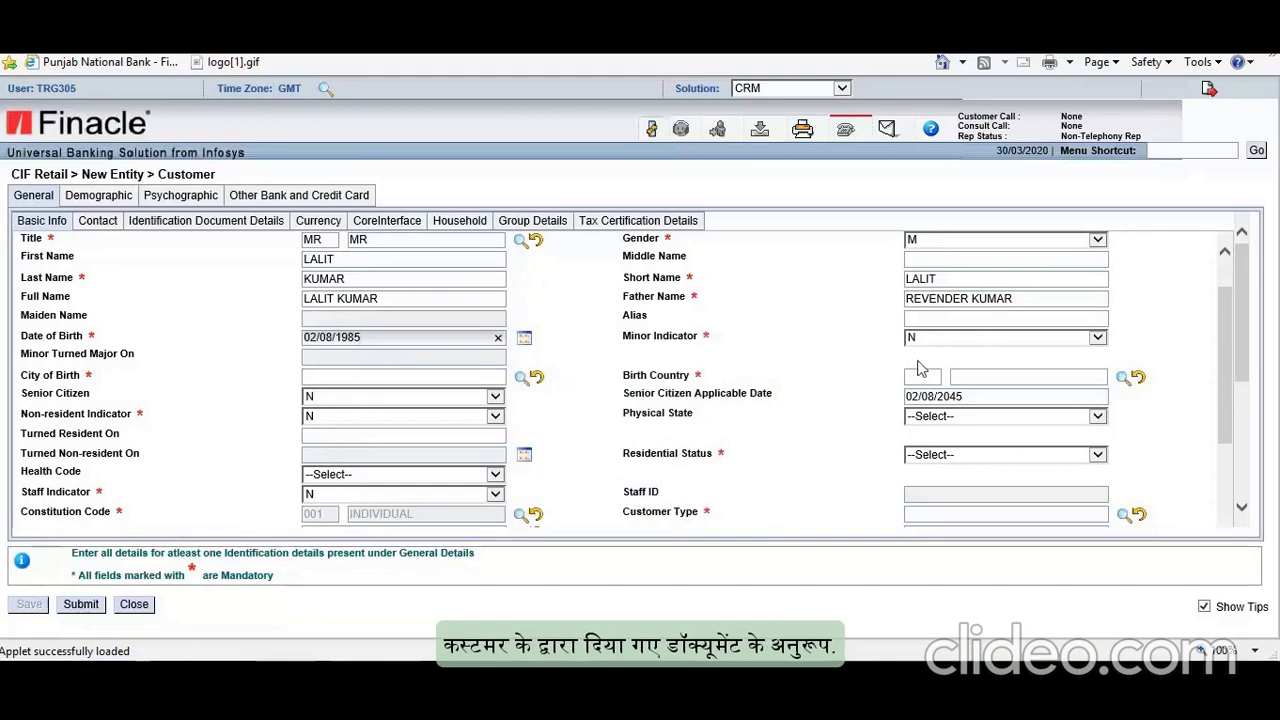
# Step: Set city of birth to GHAZIABAD and birth country to INDIA through lookups
pyautogui.click(521, 378)
pyautogui.write('GHAZ*')
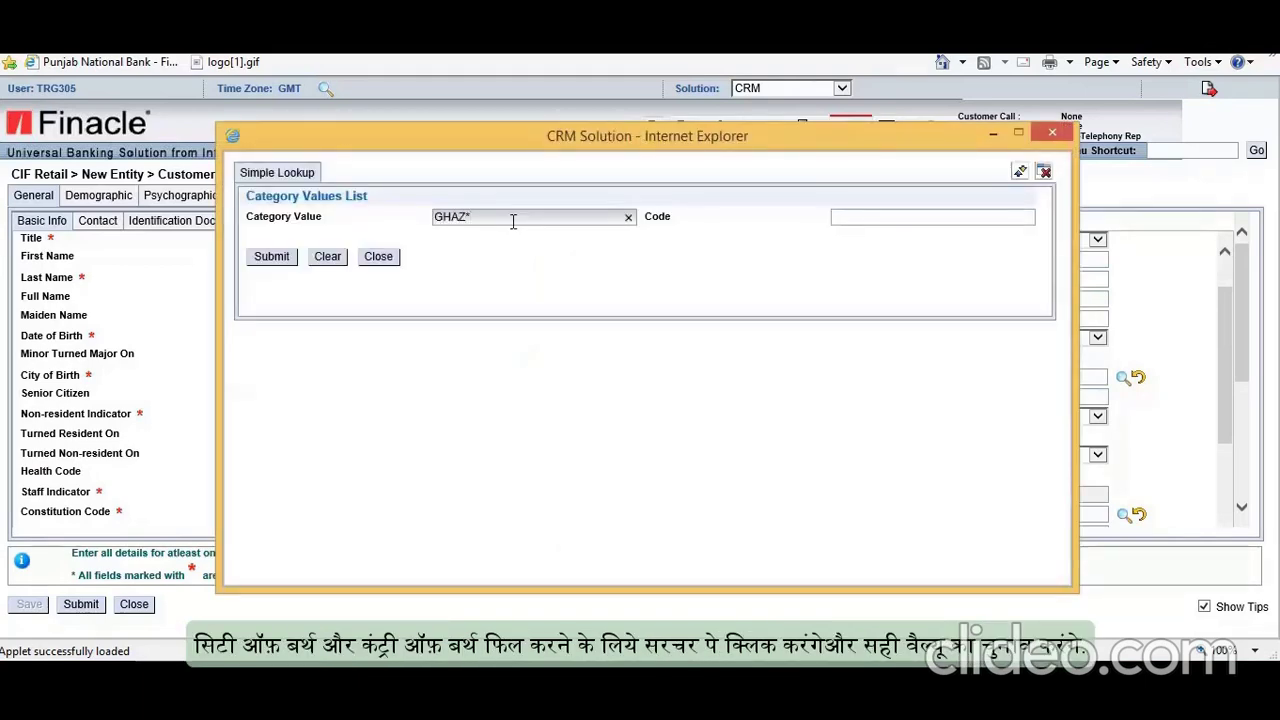
pyautogui.click(285, 259)
pyautogui.doubleClick(292, 383)
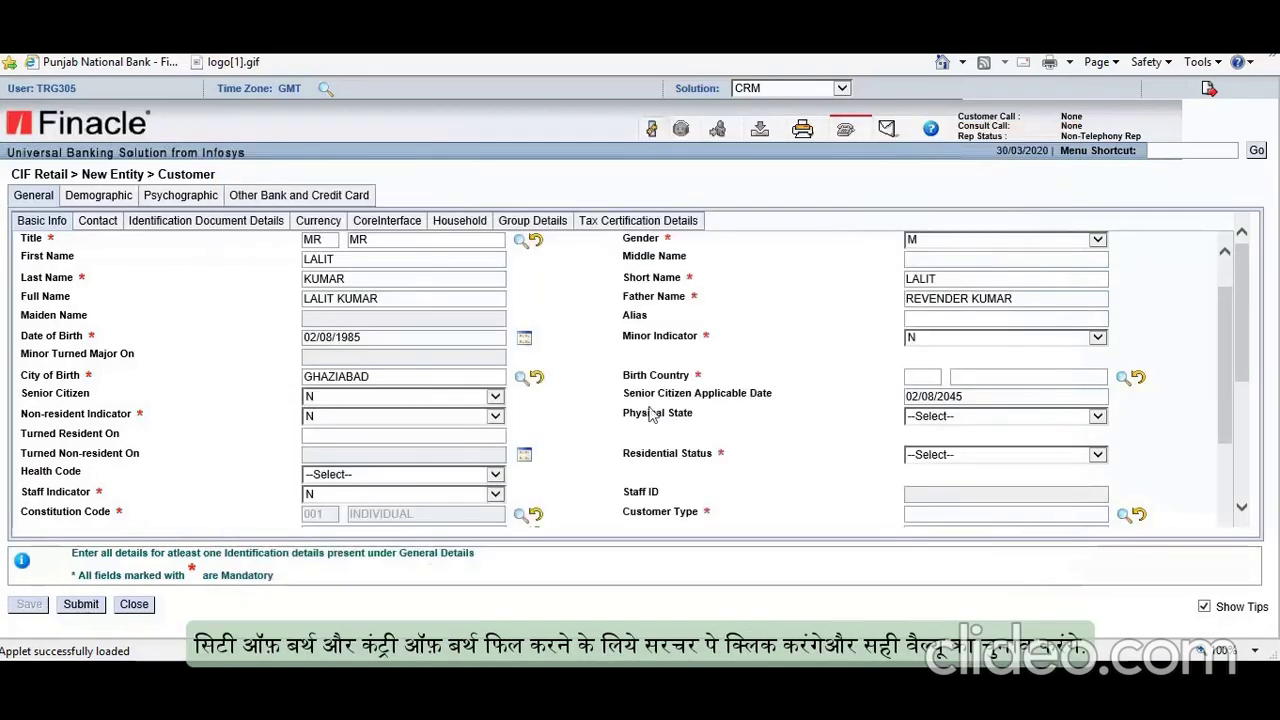
pyautogui.click(1122, 378)
pyautogui.write('IND*')
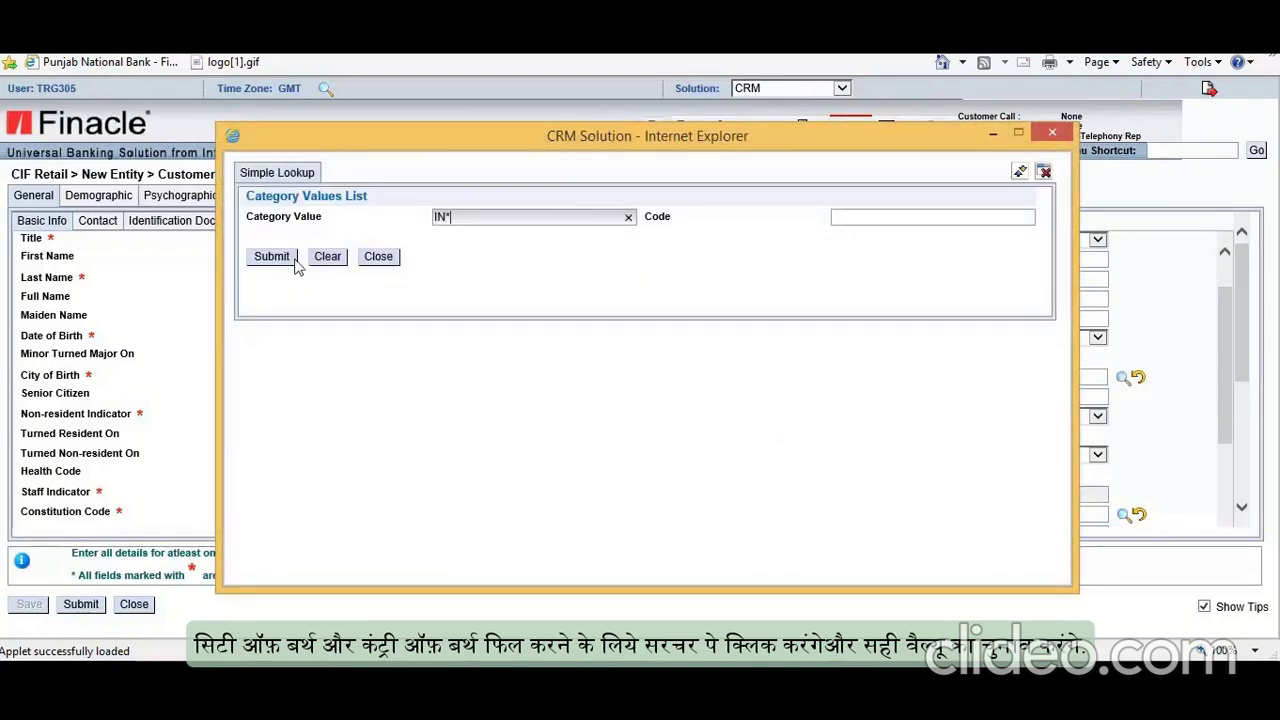
pyautogui.click(271, 256)
pyautogui.doubleClick(266, 410)
pyautogui.scroll(-2, 694, 448)
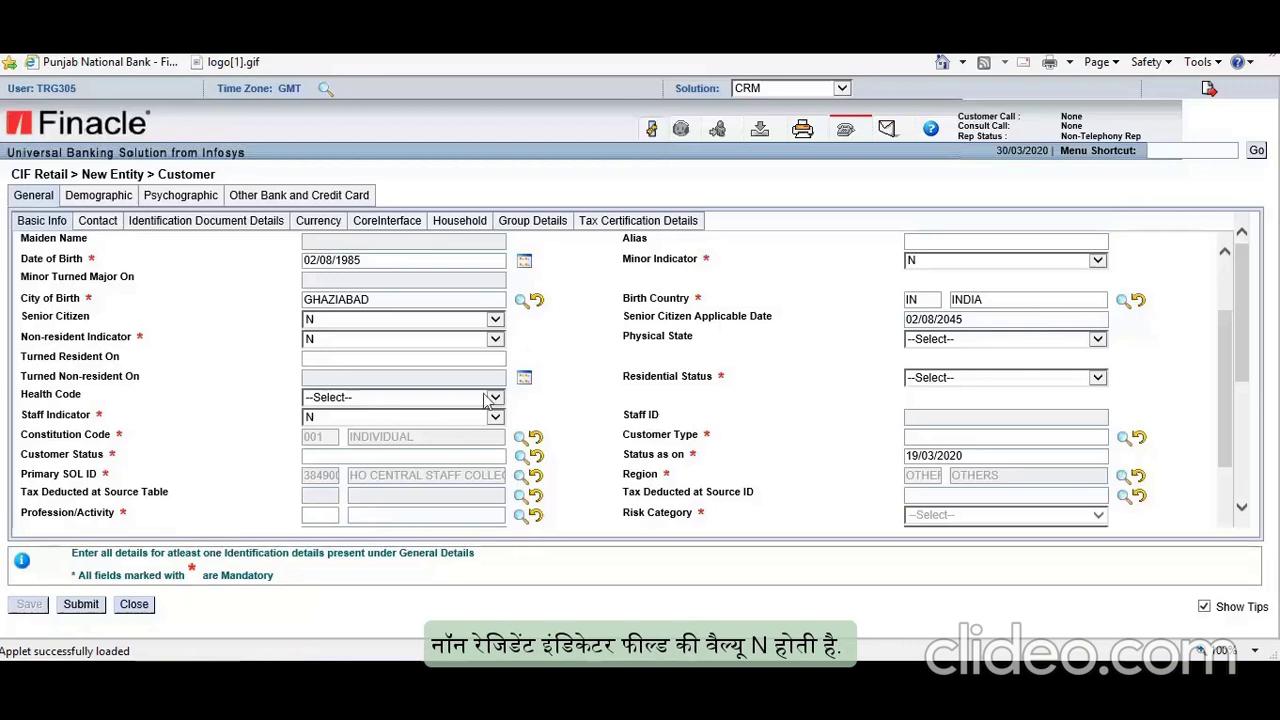
# Step: Keep the non-resident indicator at N and set residential status to RESIDENTIAL INDIVIDUAL
pyautogui.click(495, 341)
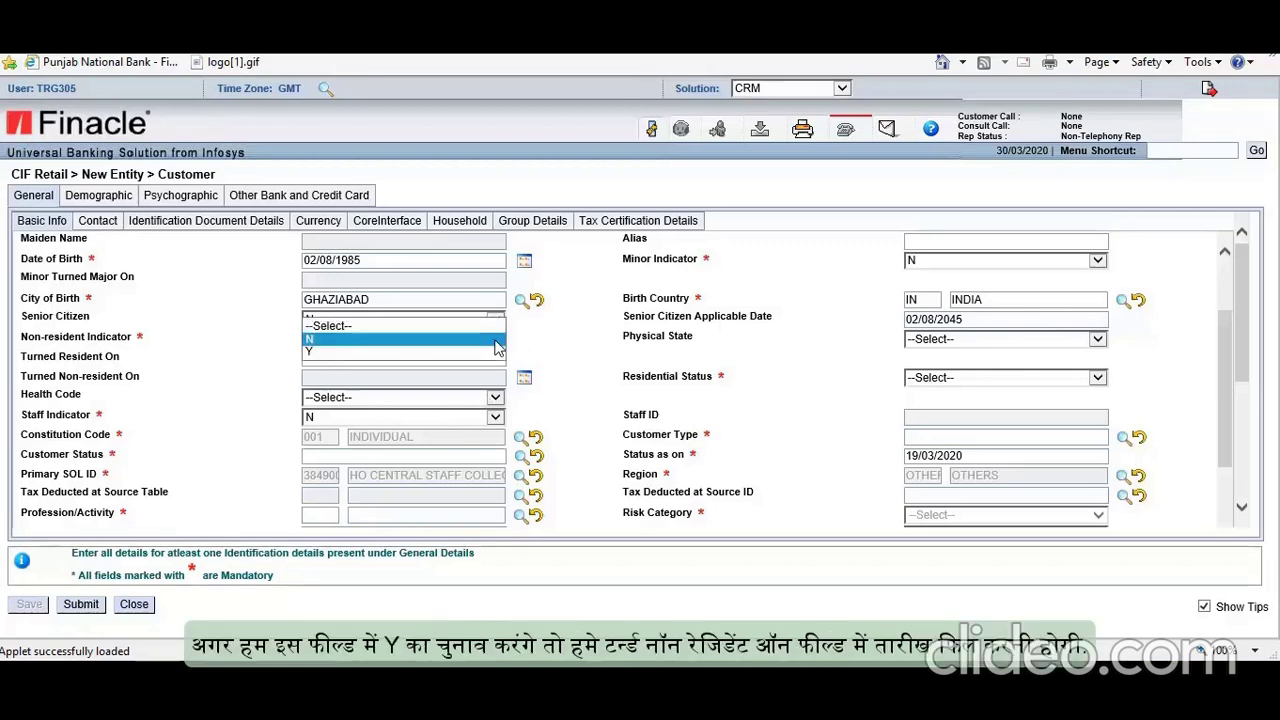
pyautogui.click(396, 352)
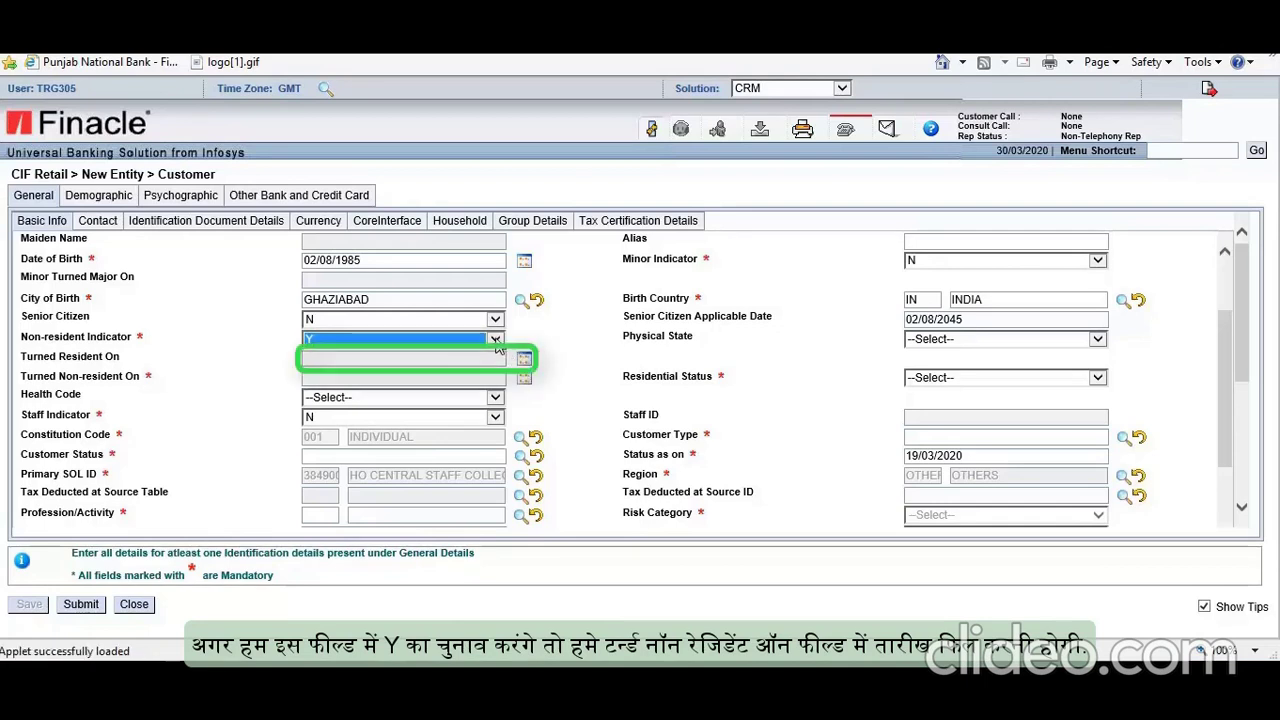
pyautogui.click(496, 341)
pyautogui.click(434, 330)
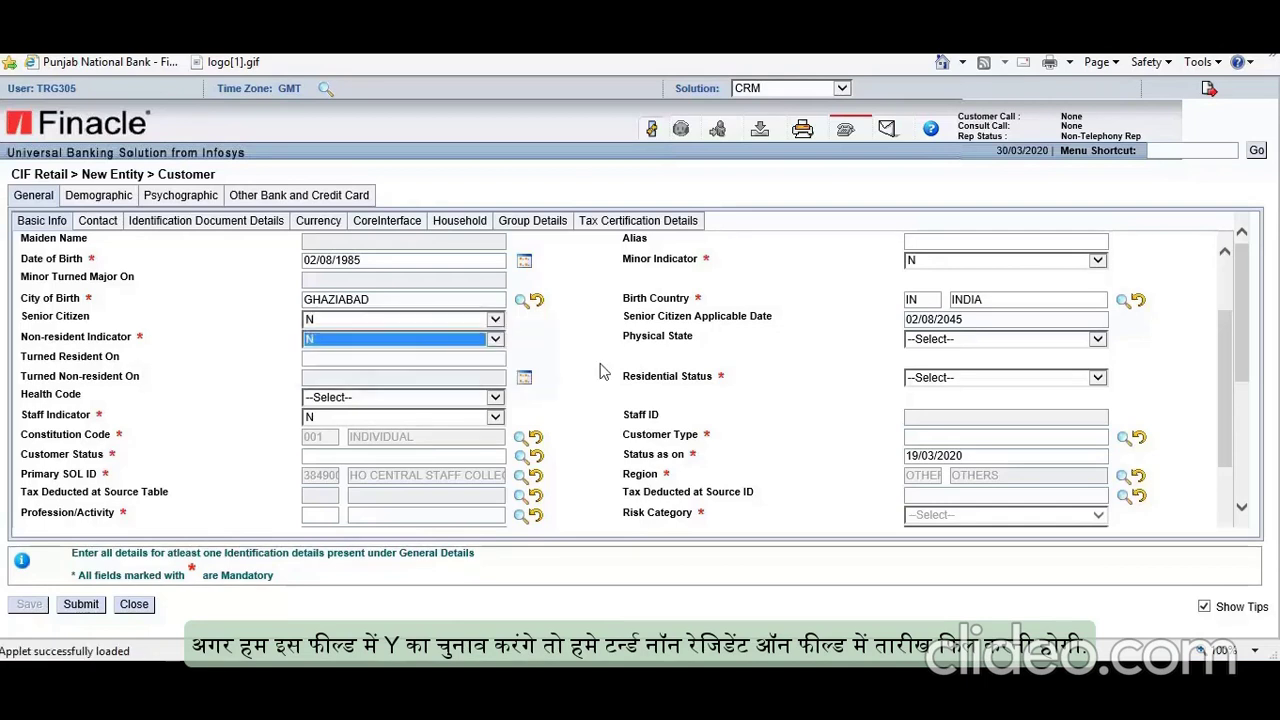
pyautogui.click(1046, 380)
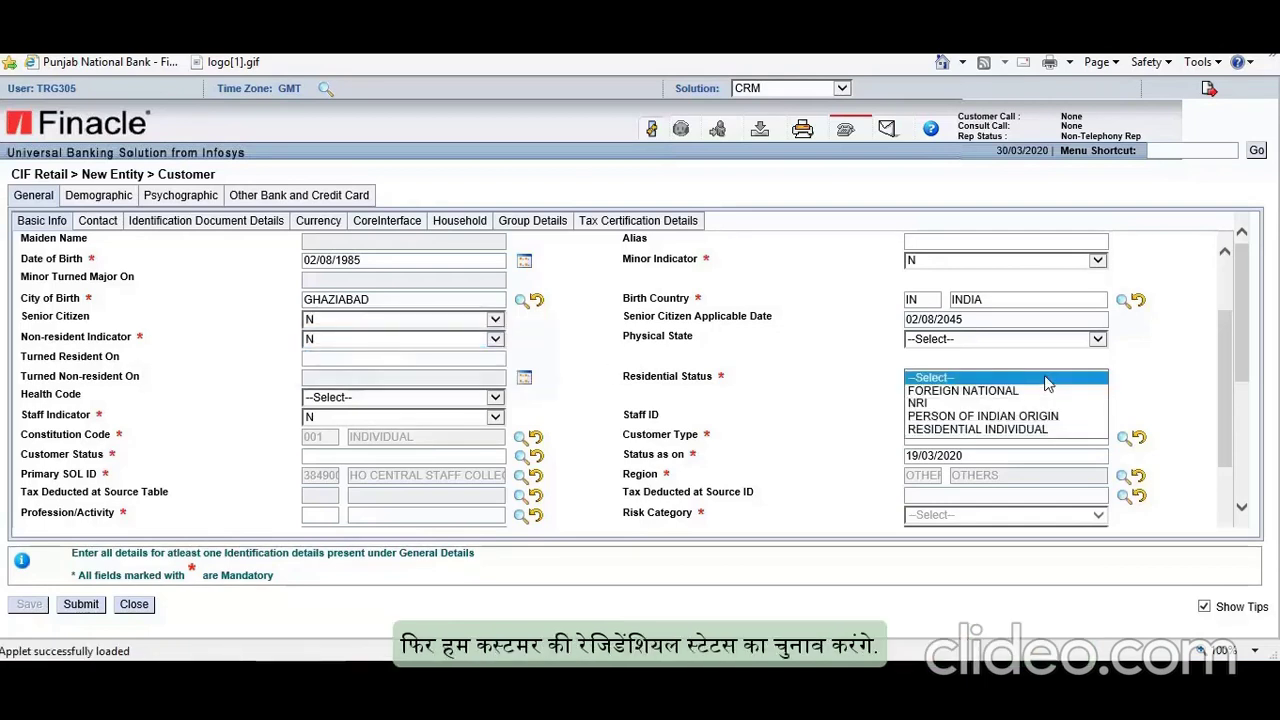
pyautogui.click(996, 430)
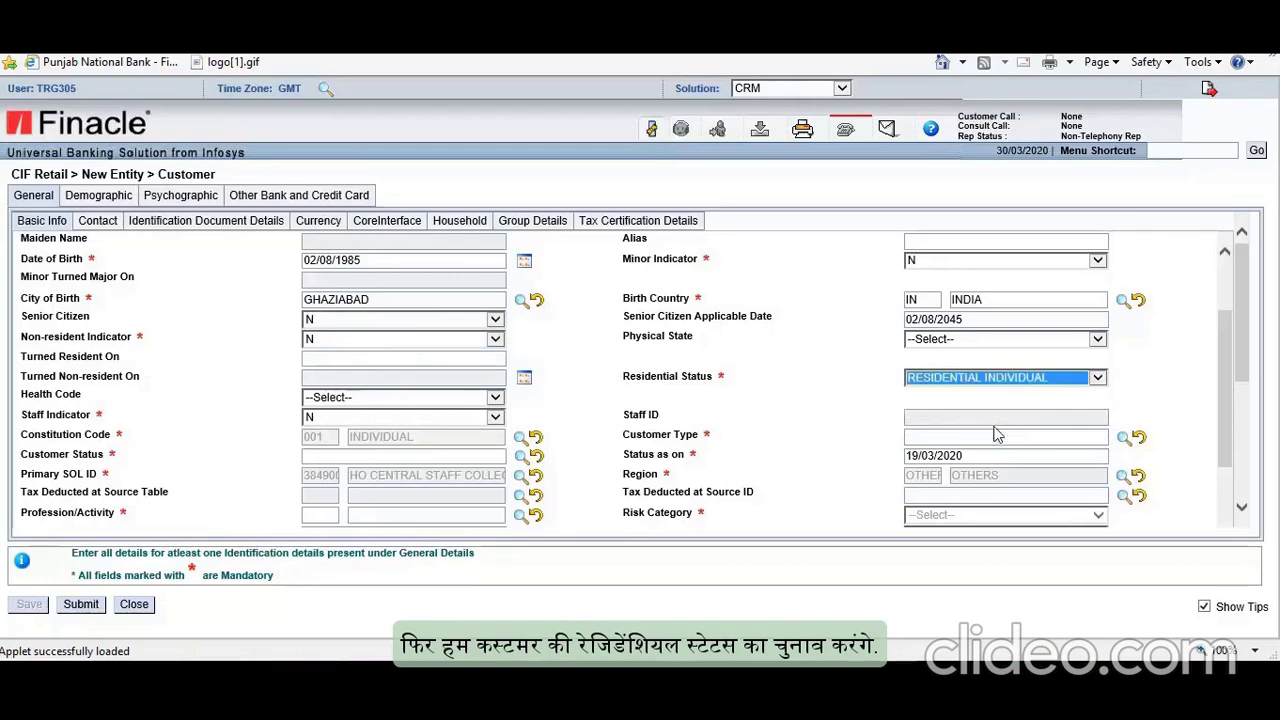
# Step: Set the Staff Indicator to N
pyautogui.scroll(-2, 590, 444)
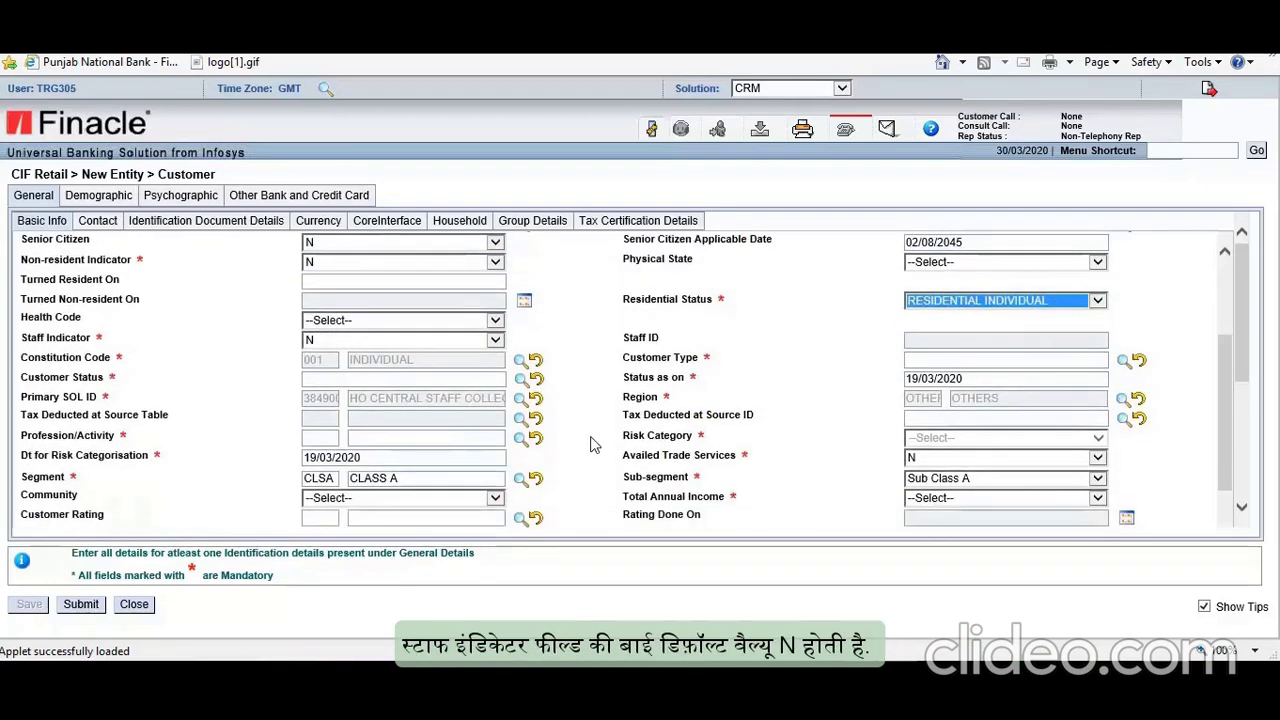
pyautogui.click(482, 345)
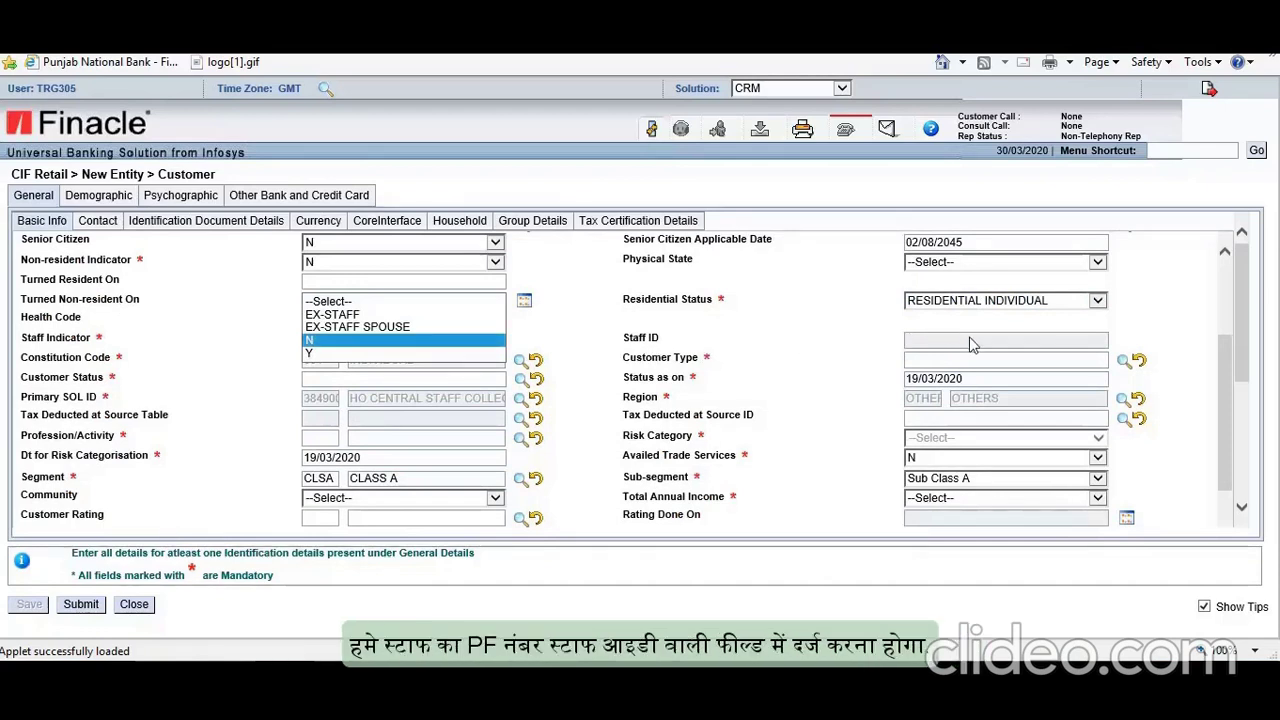
pyautogui.click(318, 343)
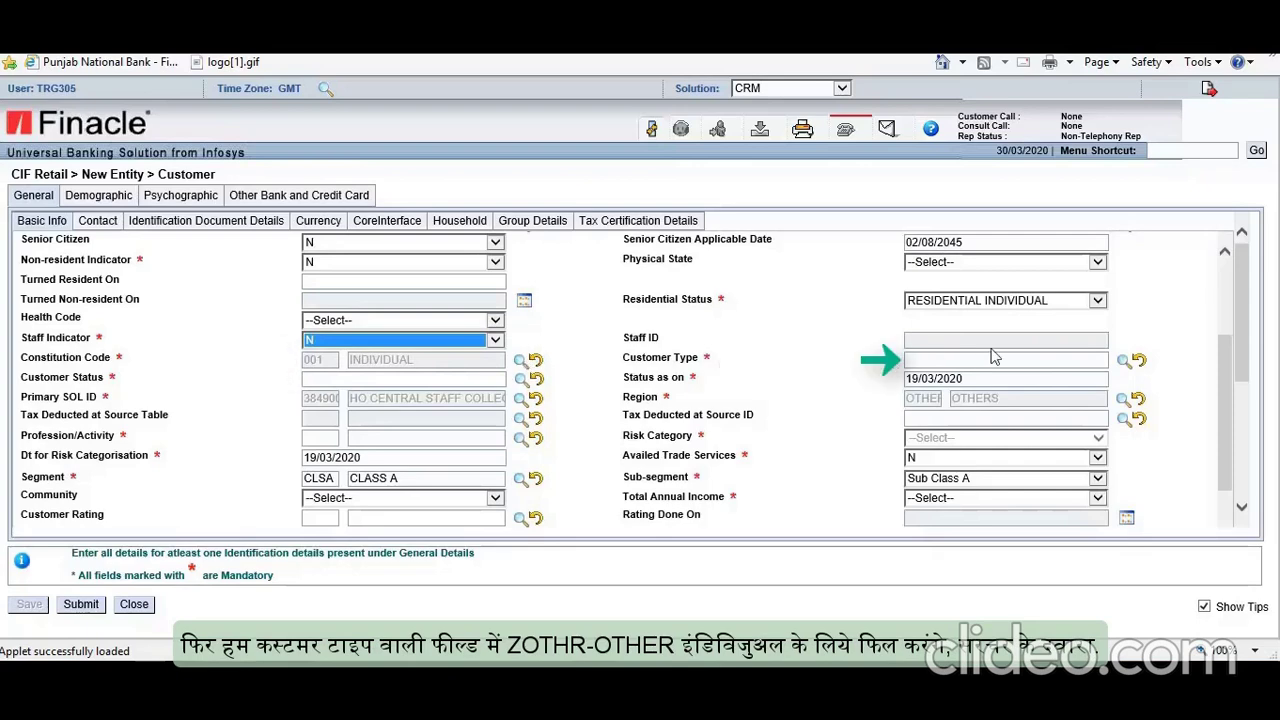
# Step: Set Customer Type to OTHER INDIVIDUAL and Customer Status to OTHERS via lookups
pyautogui.click(1125, 362)
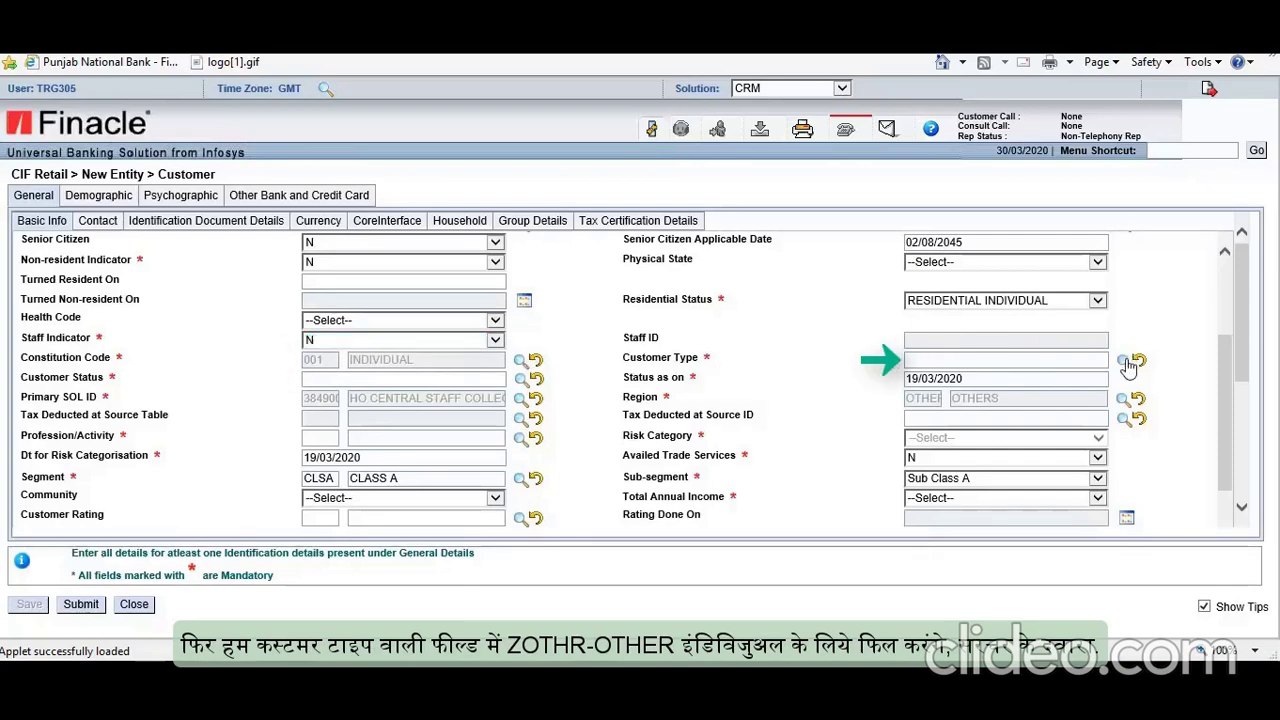
pyautogui.click(1017, 347)
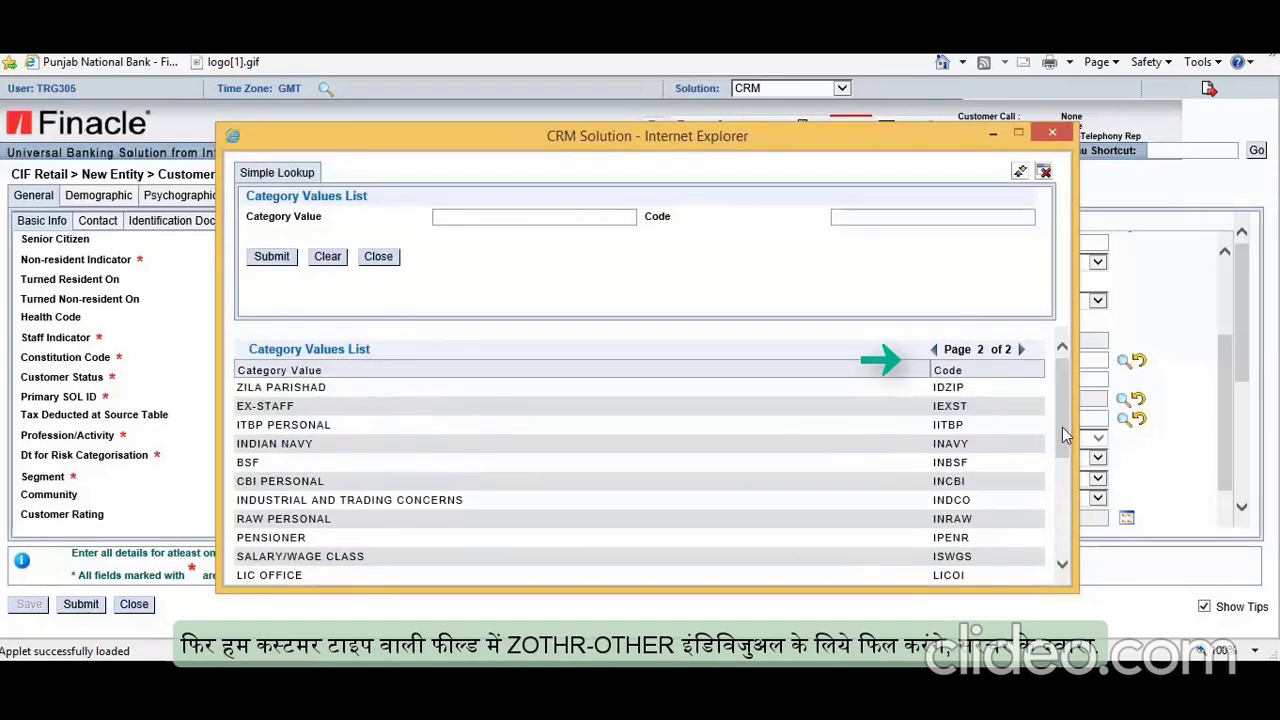
pyautogui.moveTo(1063, 430); pyautogui.dragTo(1063, 532)
pyautogui.doubleClick(260, 542)
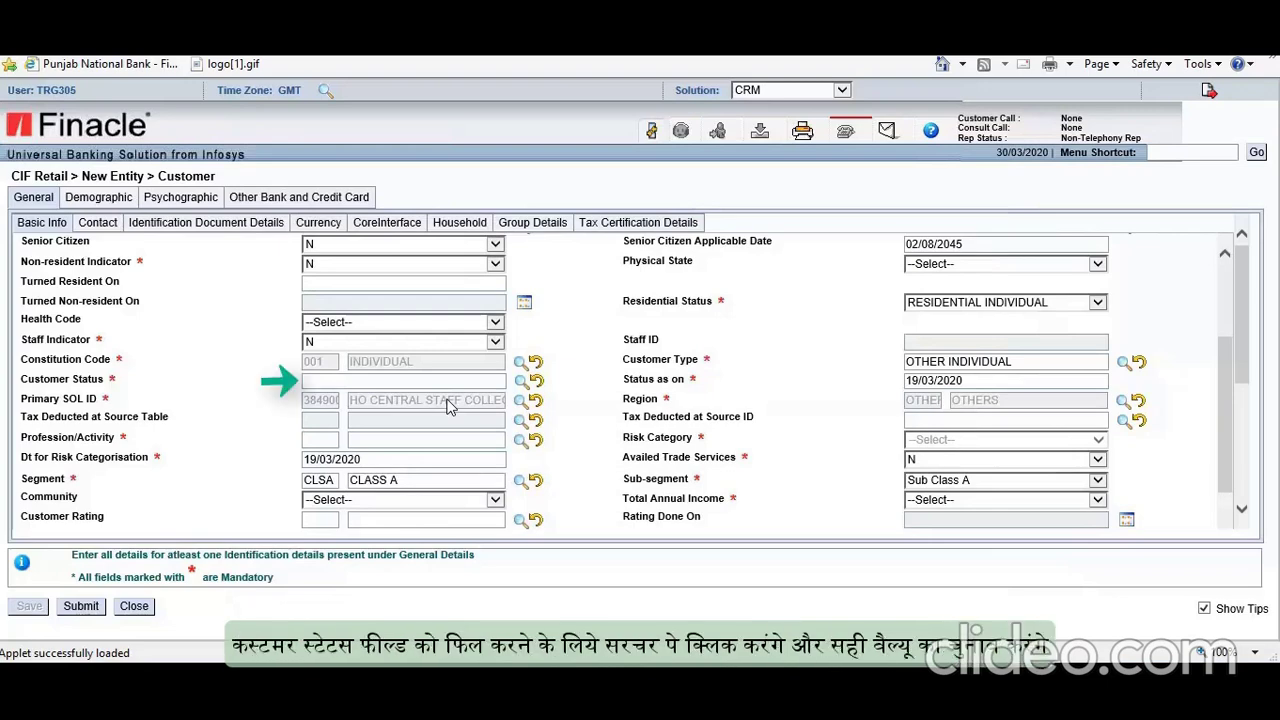
pyautogui.click(520, 380)
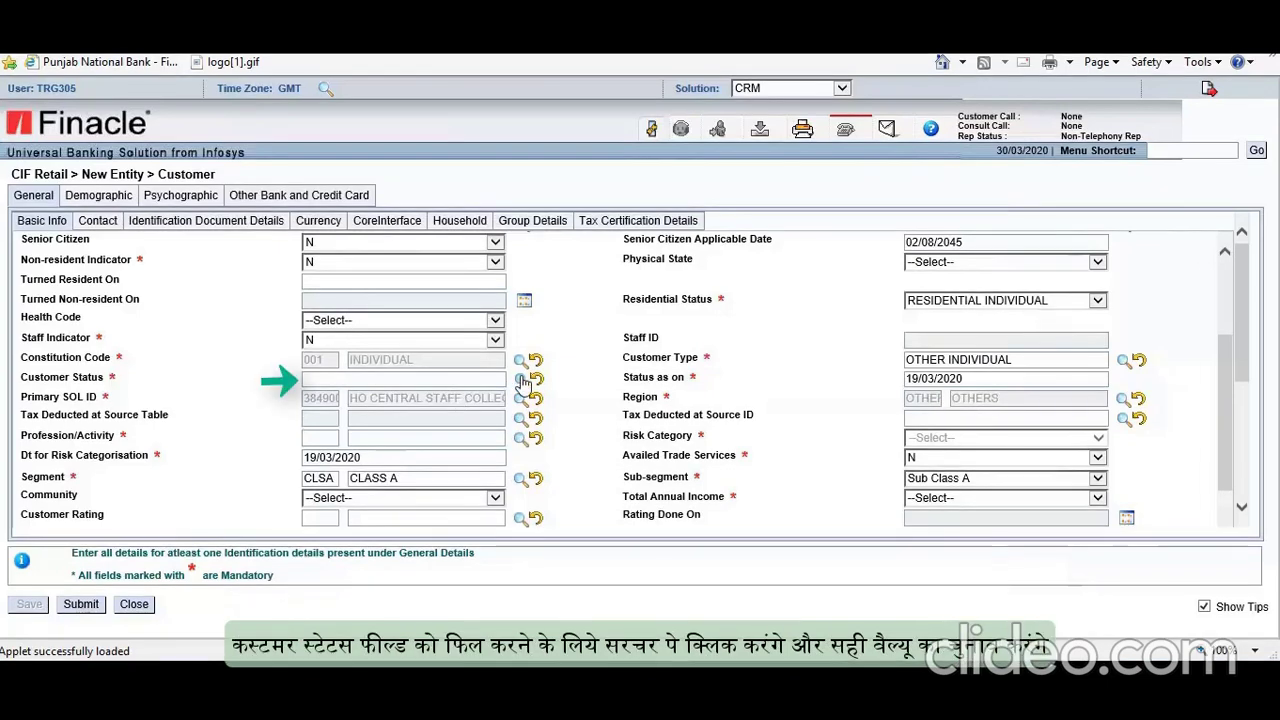
pyautogui.click(275, 258)
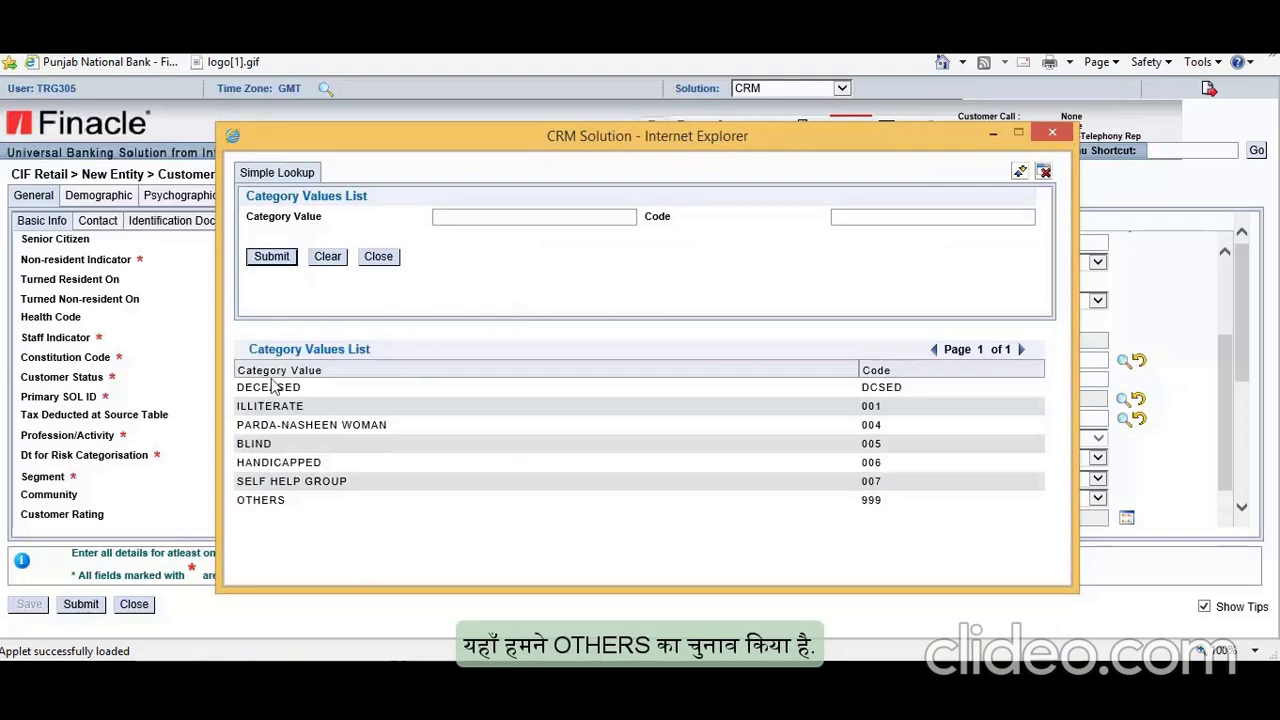
pyautogui.click(282, 500)
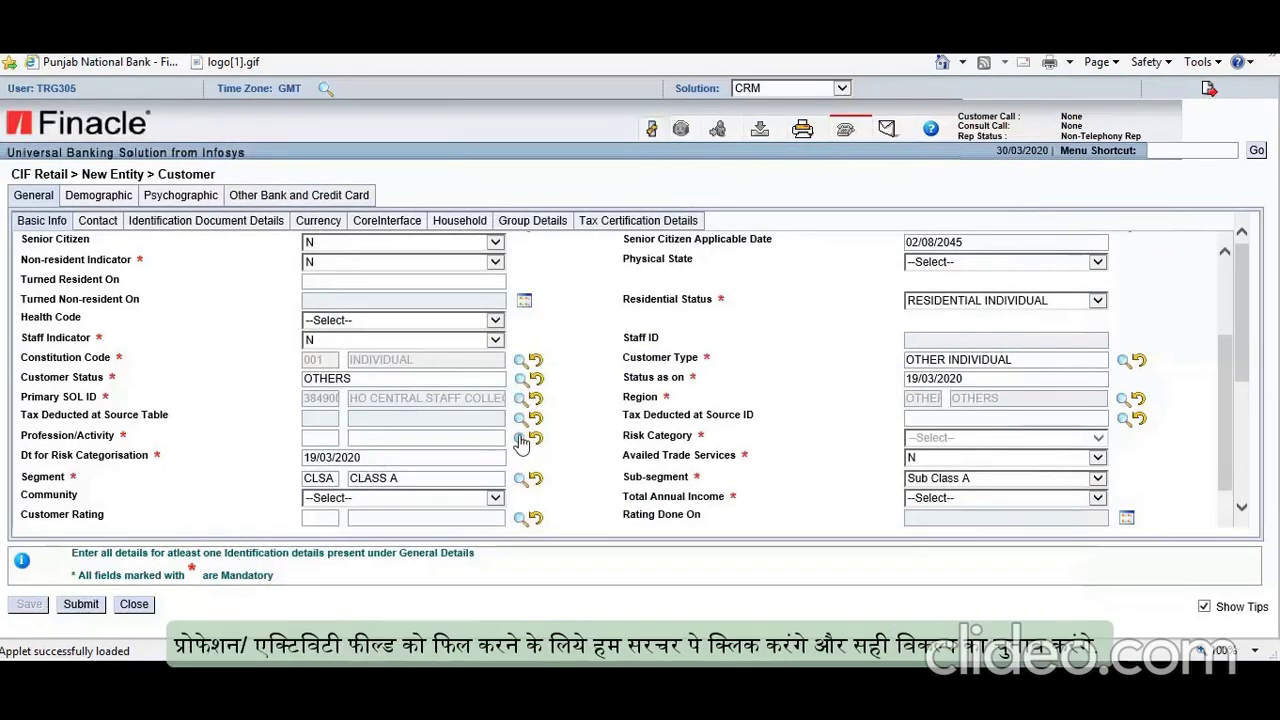
# Step: Set Profession/Activity to the low-risk LRCST category
pyautogui.click(520, 440)
pyautogui.click(271, 256)
pyautogui.moveTo(1068, 434)
pyautogui.mouseDown()
pyautogui.moveTo(1060, 550)
pyautogui.moveTo(1046, 434)
pyautogui.mouseUp()
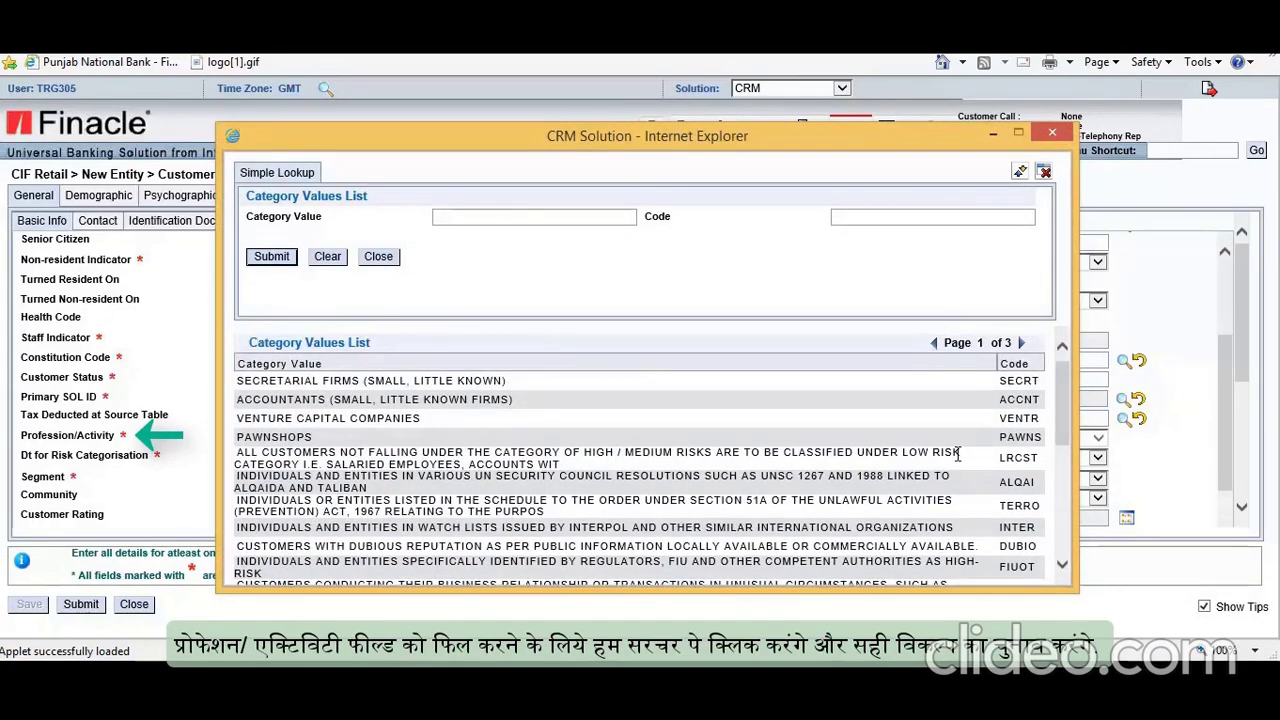
pyautogui.click(958, 455)
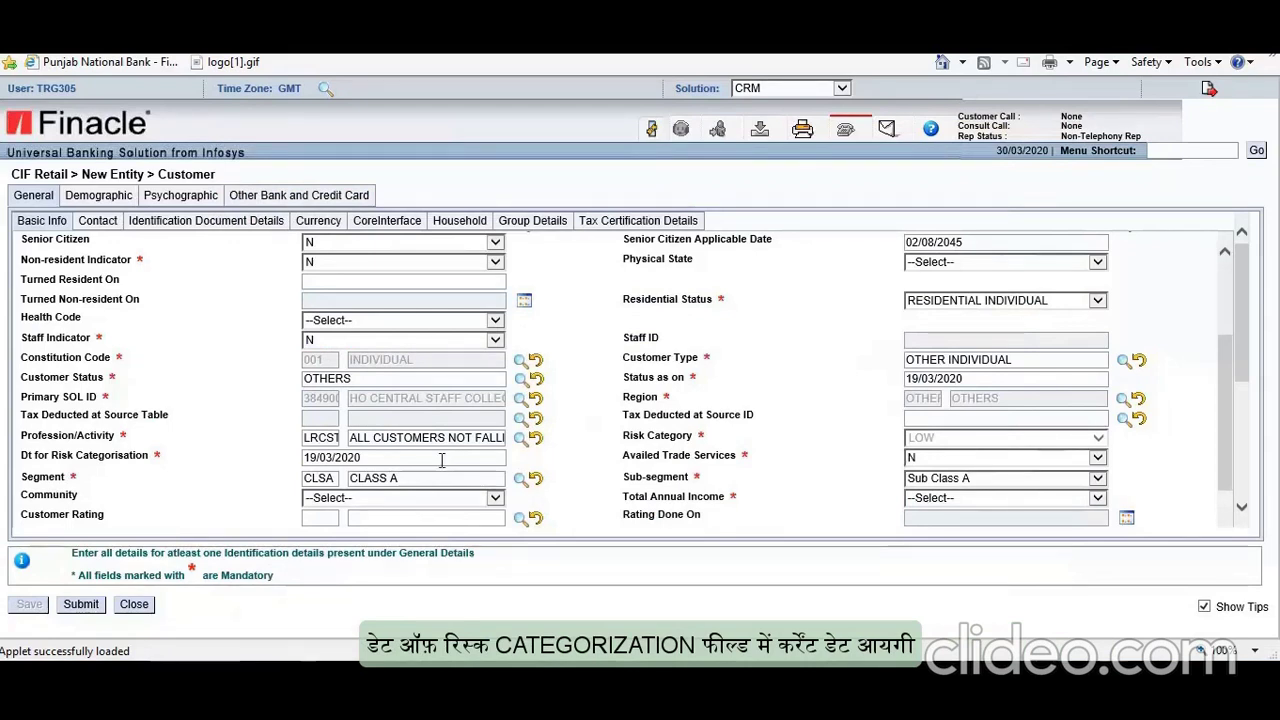
pyautogui.click(1097, 458)
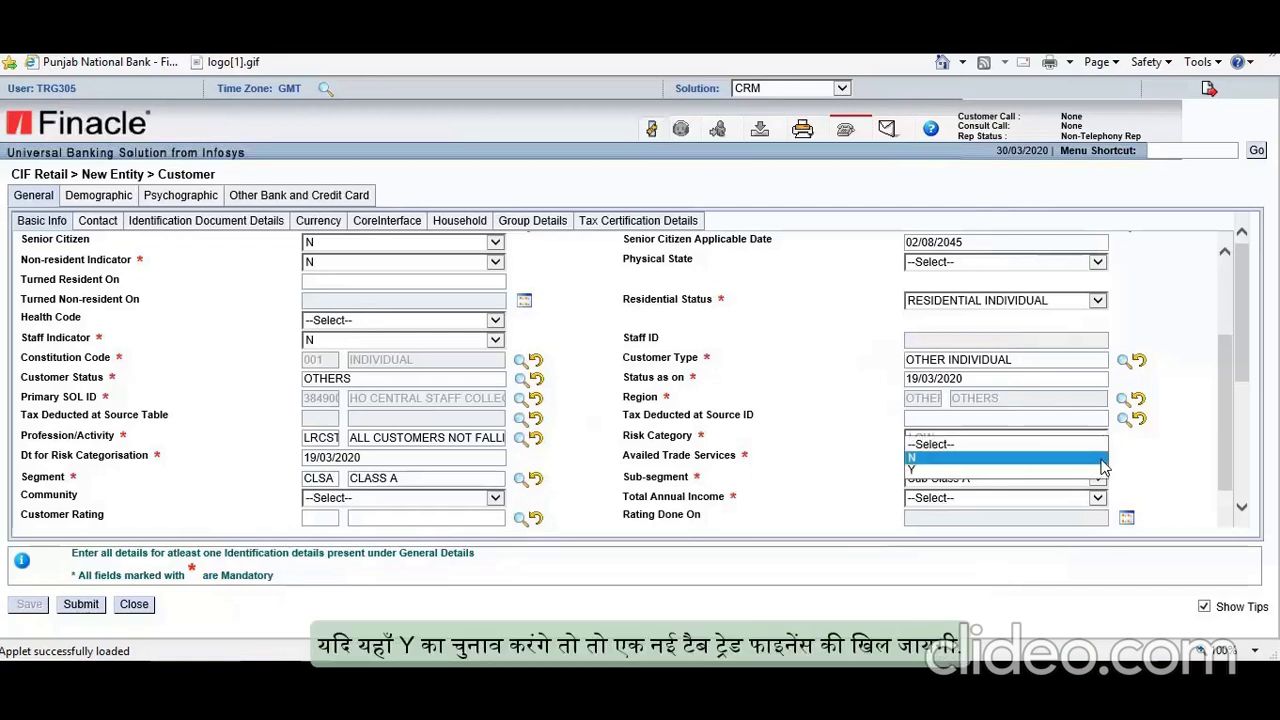
# Step: Set Availed Trade Services to N
pyautogui.click(930, 480)
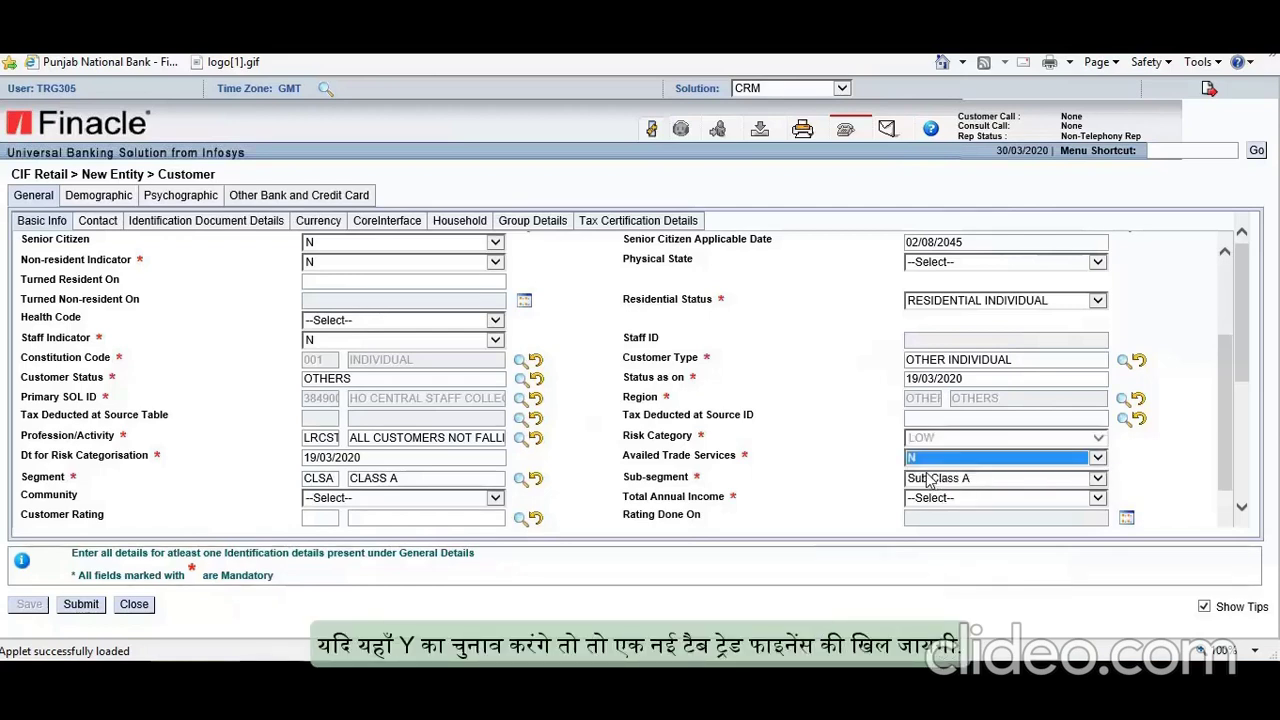
pyautogui.press('Down')
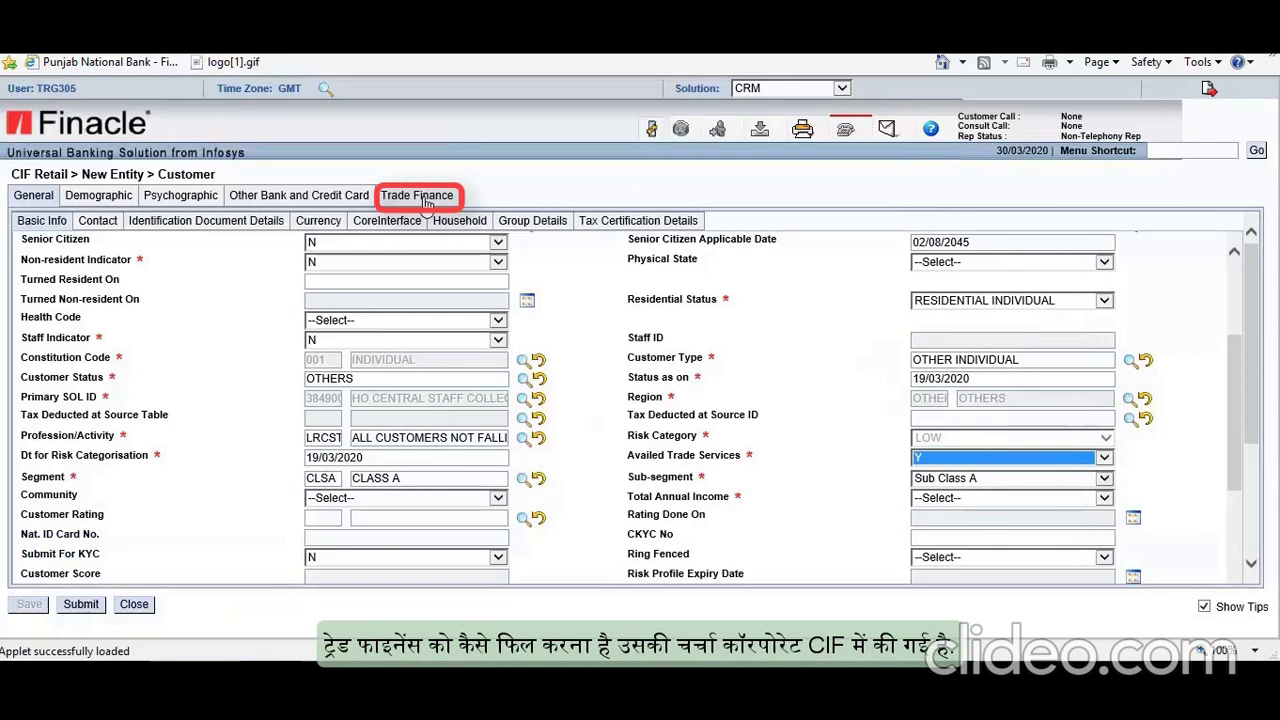
pyautogui.click(975, 457)
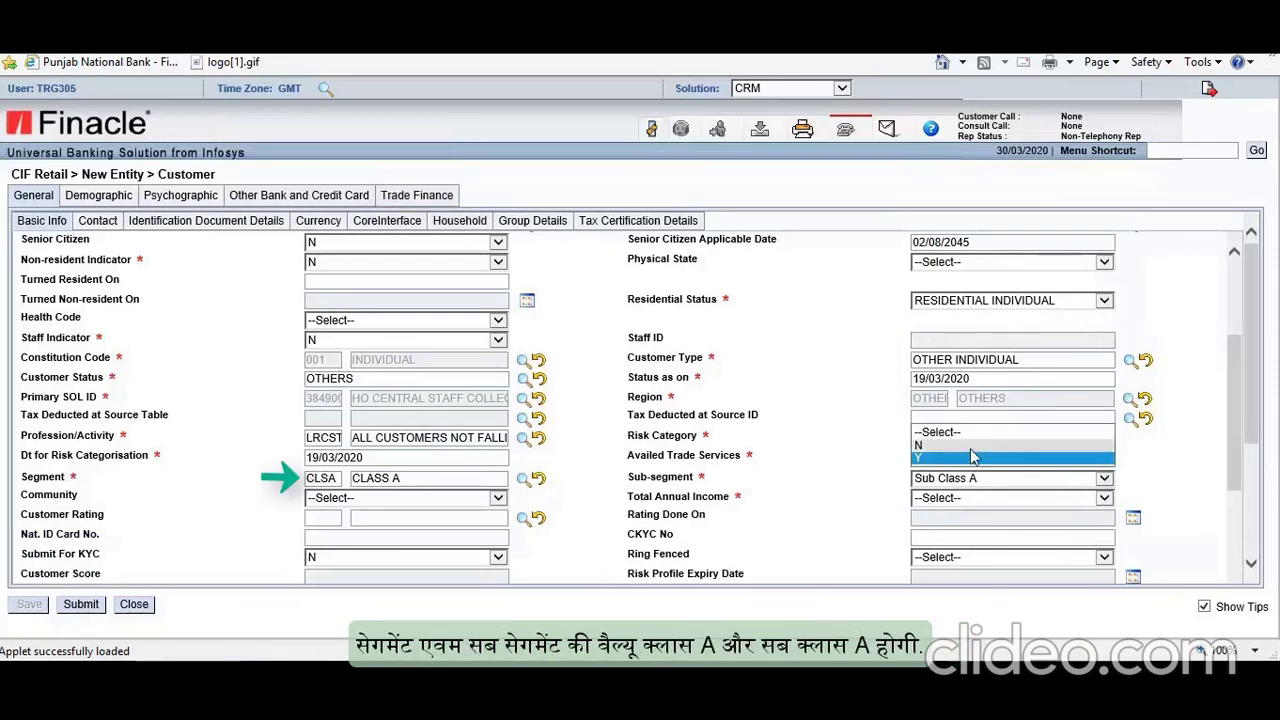
pyautogui.click(970, 446)
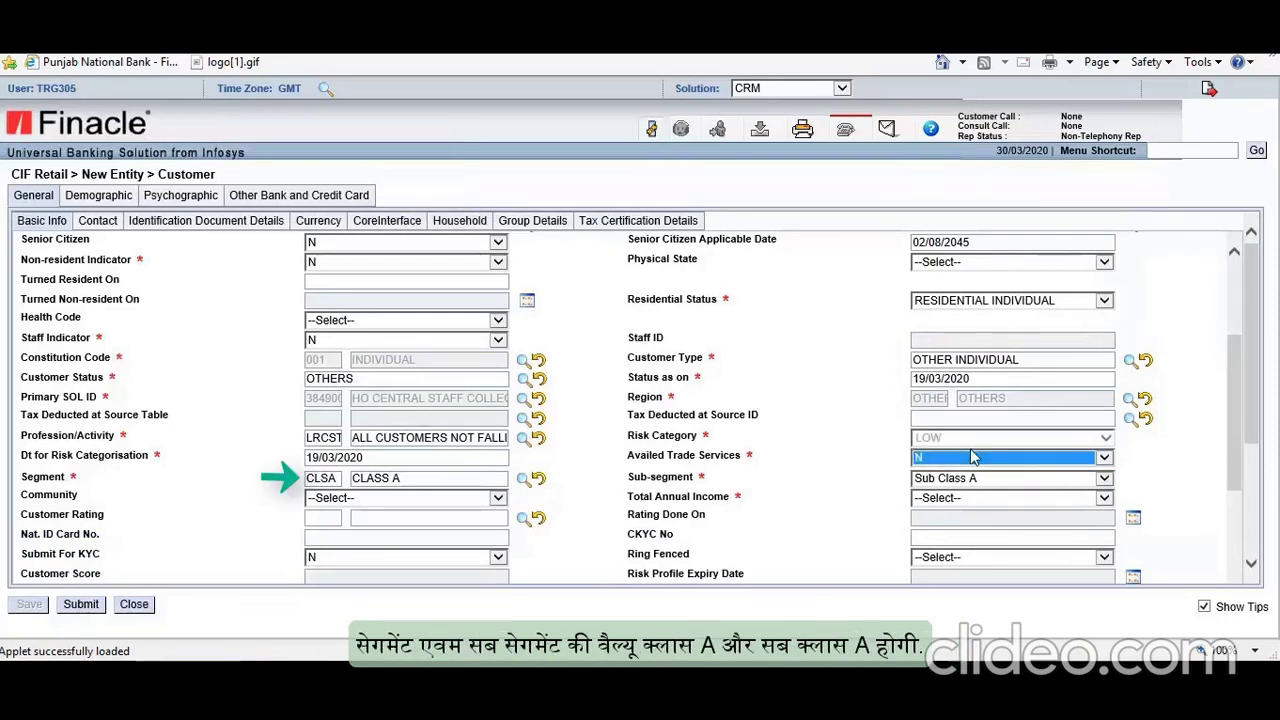
# Step: Set Community to HINDU and Total Annual Income to 1 LAKH - 5 LAKH
pyautogui.click(497, 500)
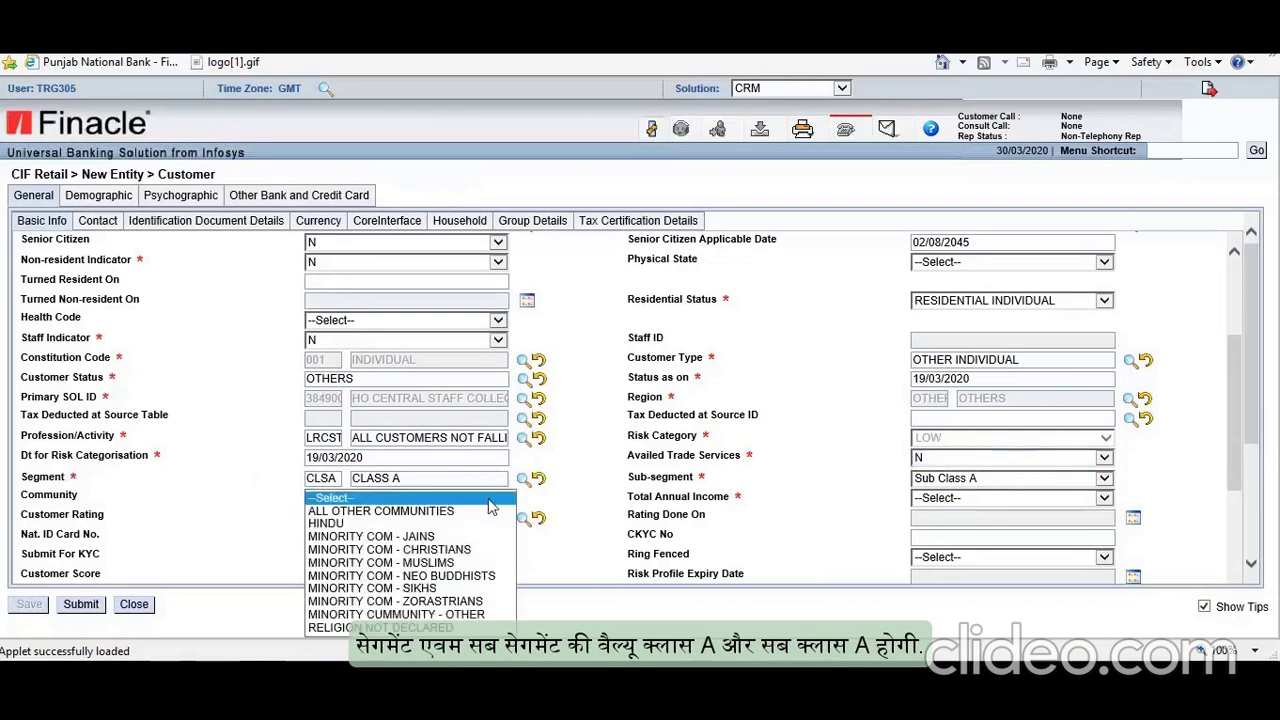
pyautogui.click(340, 523)
pyautogui.click(1080, 500)
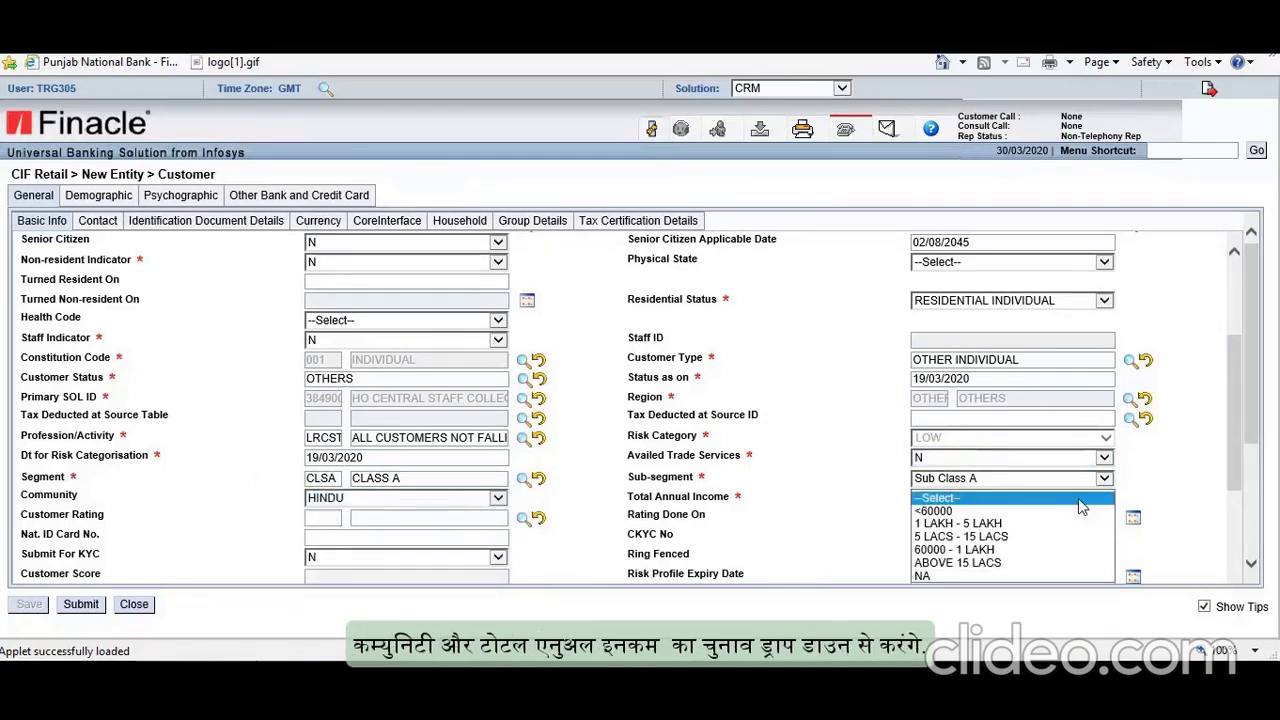
pyautogui.click(1003, 530)
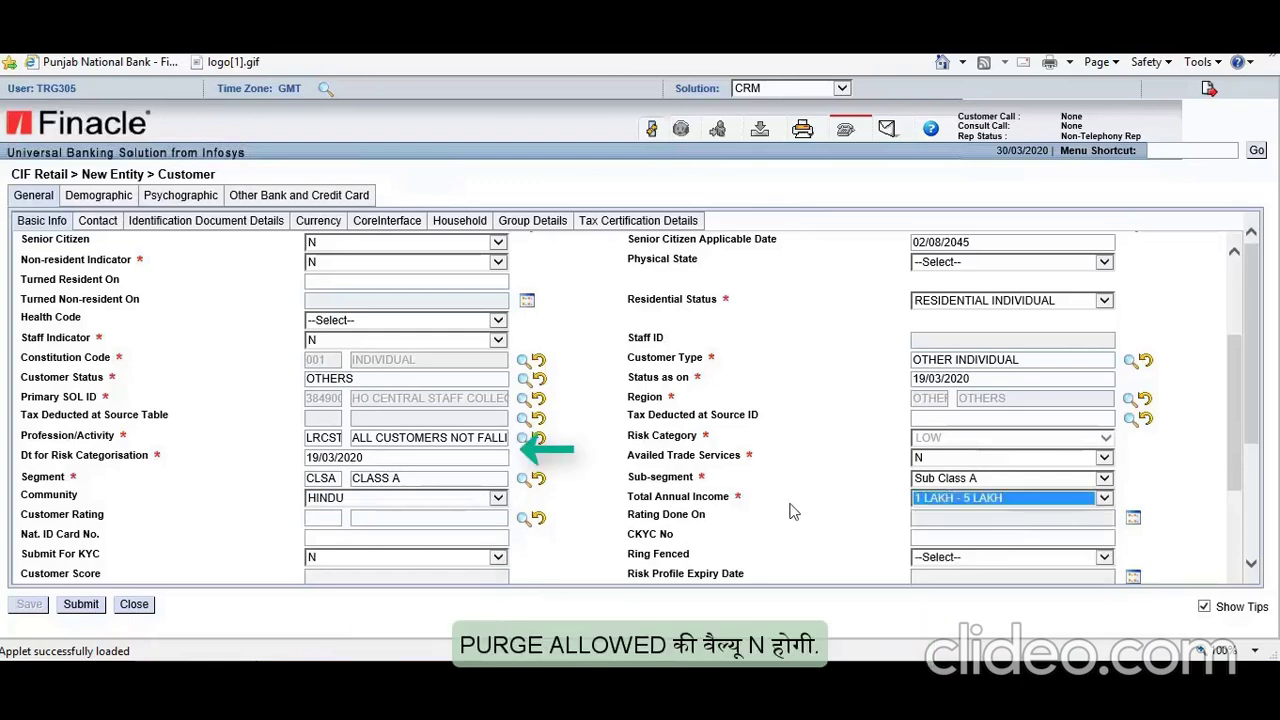
# Step: Enter the customer's mother's name in Mother Name, then go to the Contact sub-tab
pyautogui.scroll(-5, 468, 454)
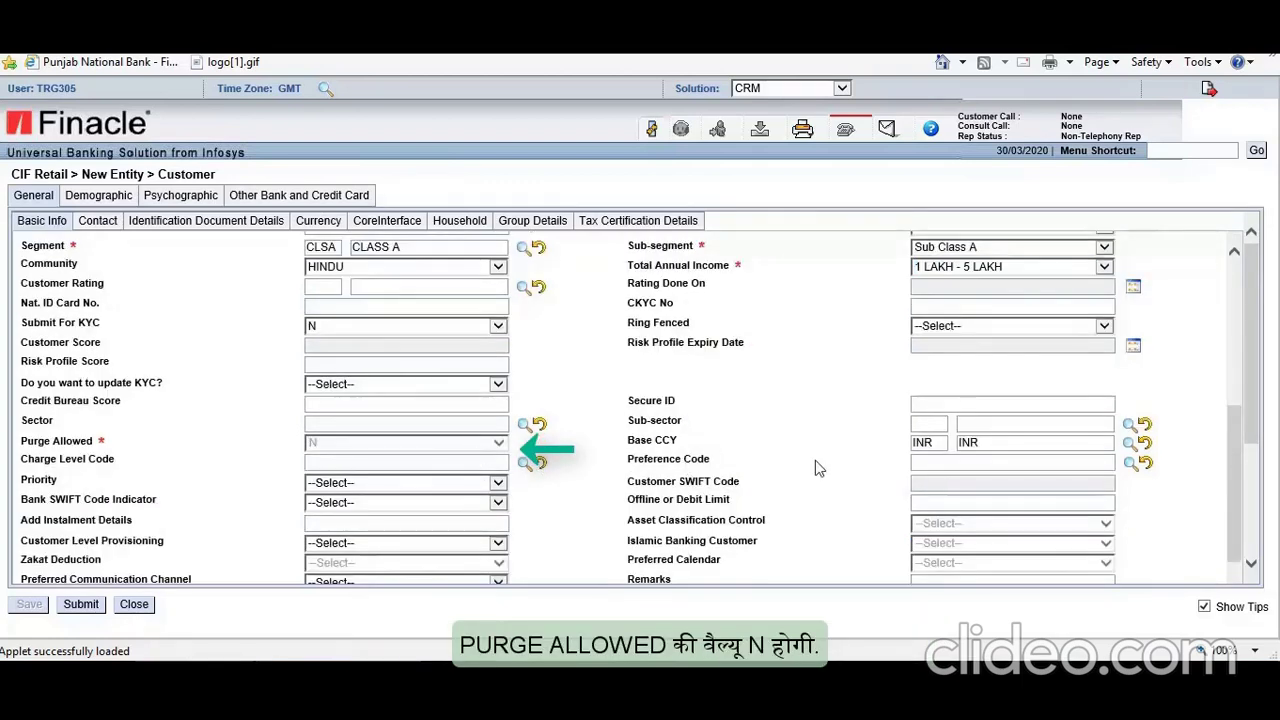
pyautogui.scroll(-3, 855, 463)
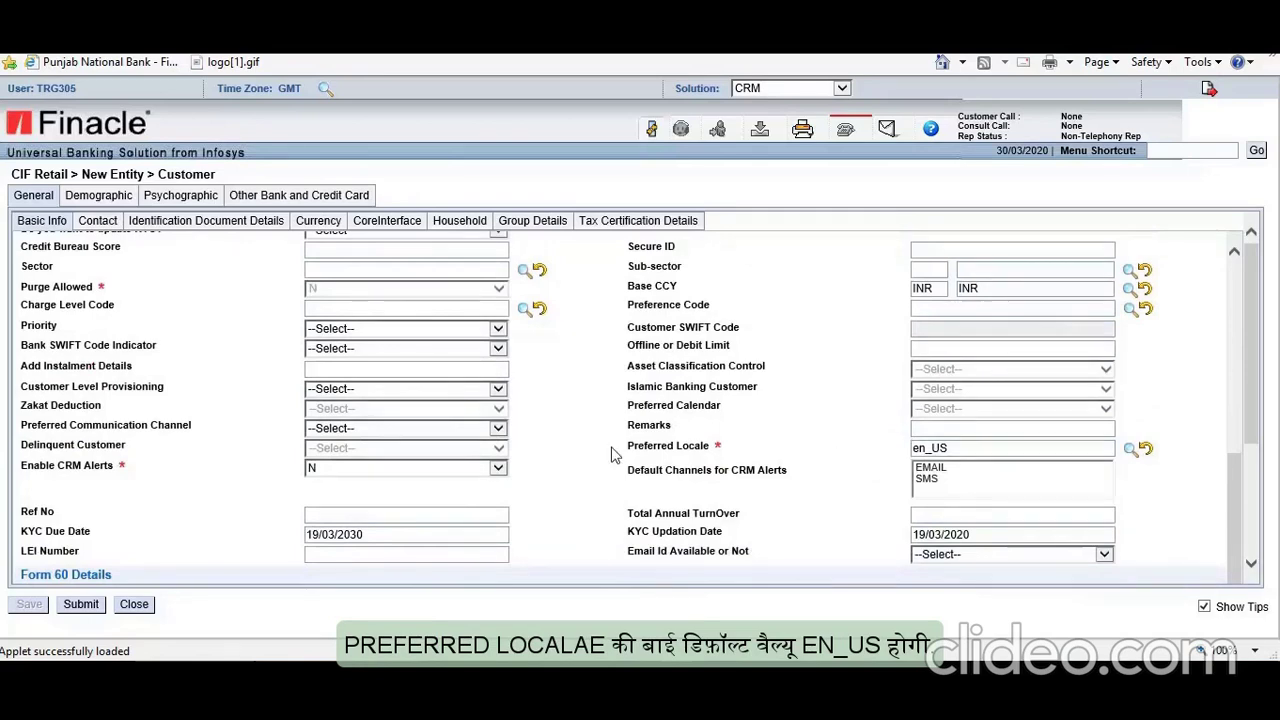
pyautogui.scroll(-7, 614, 455)
pyautogui.scroll(-4, 530, 440)
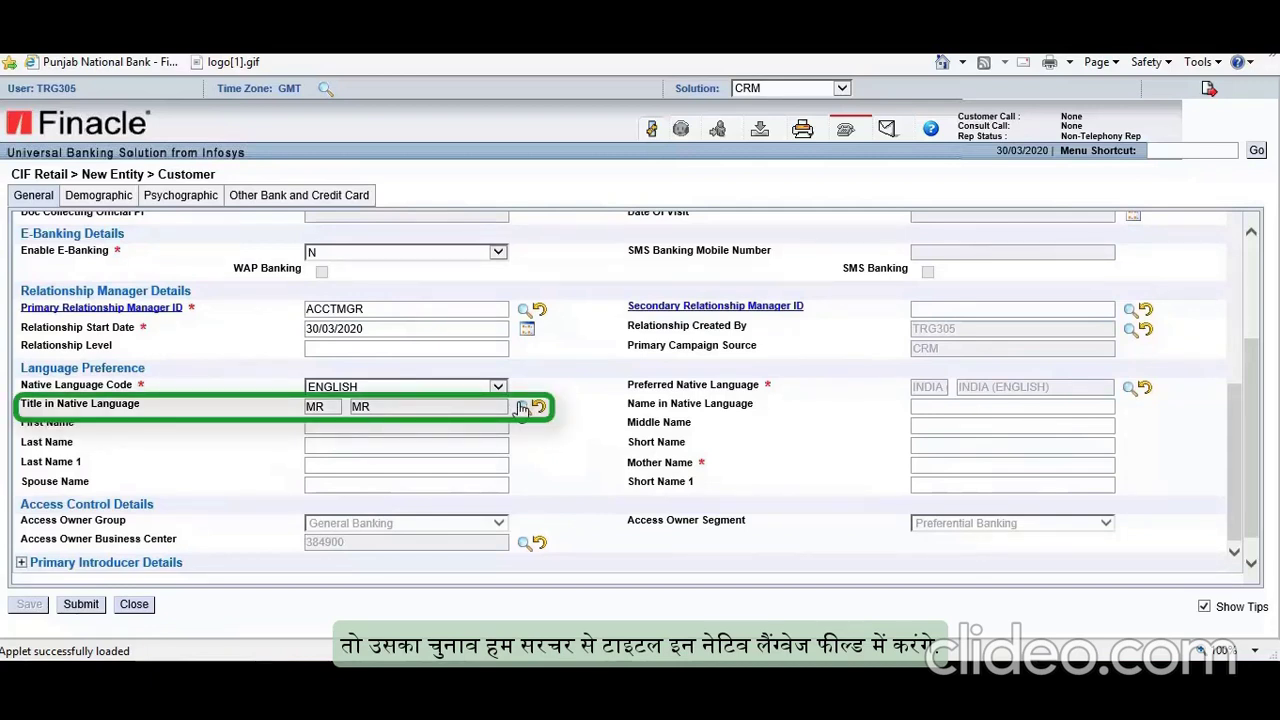
pyautogui.click(934, 464)
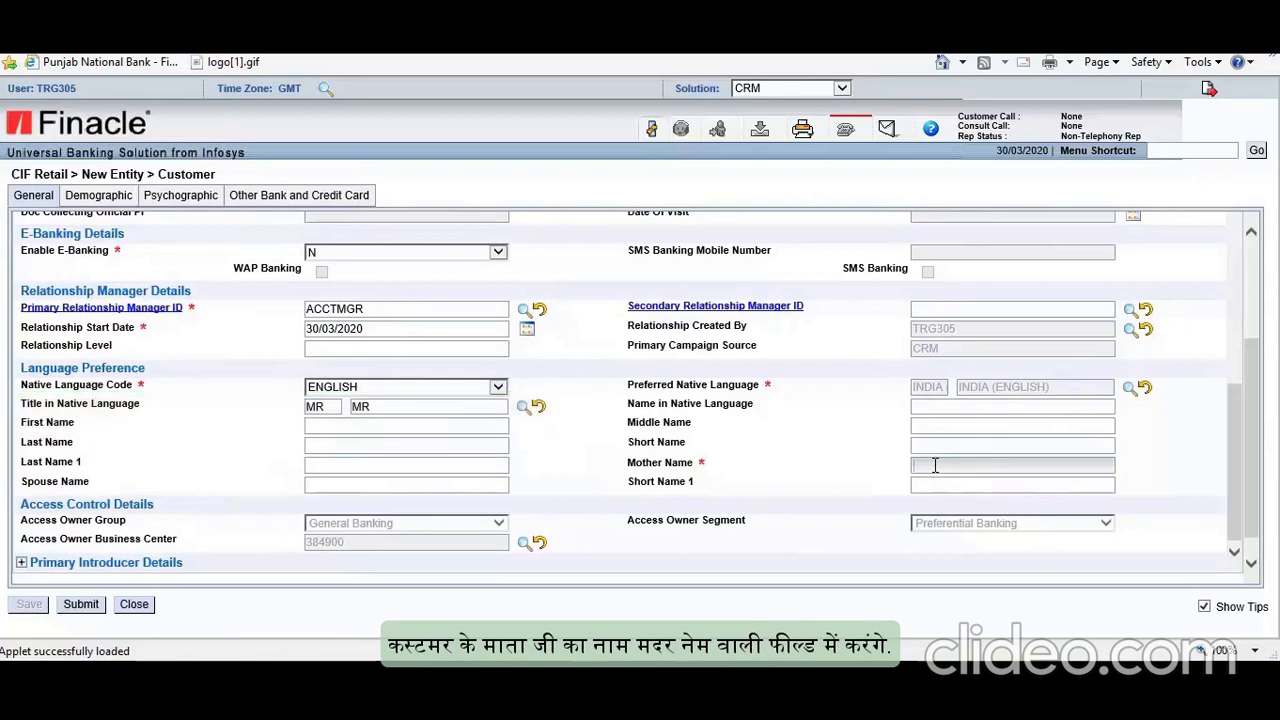
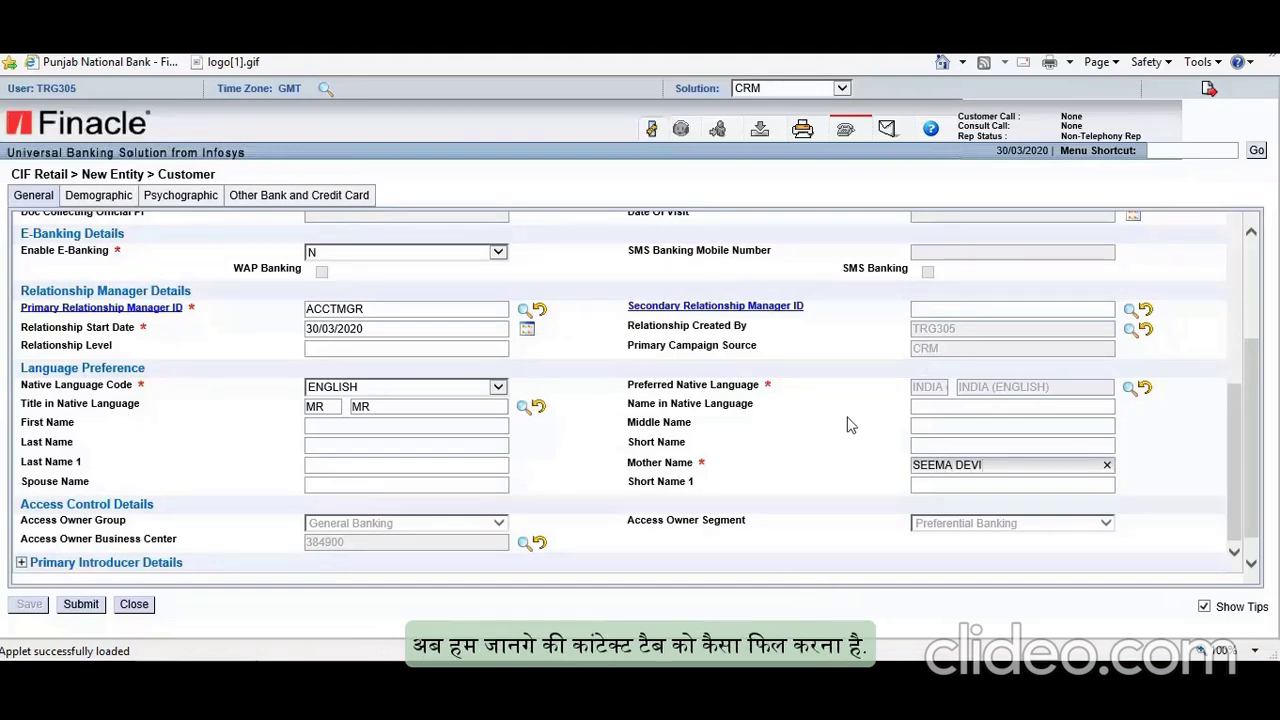
pyautogui.scroll(5, 847, 425)
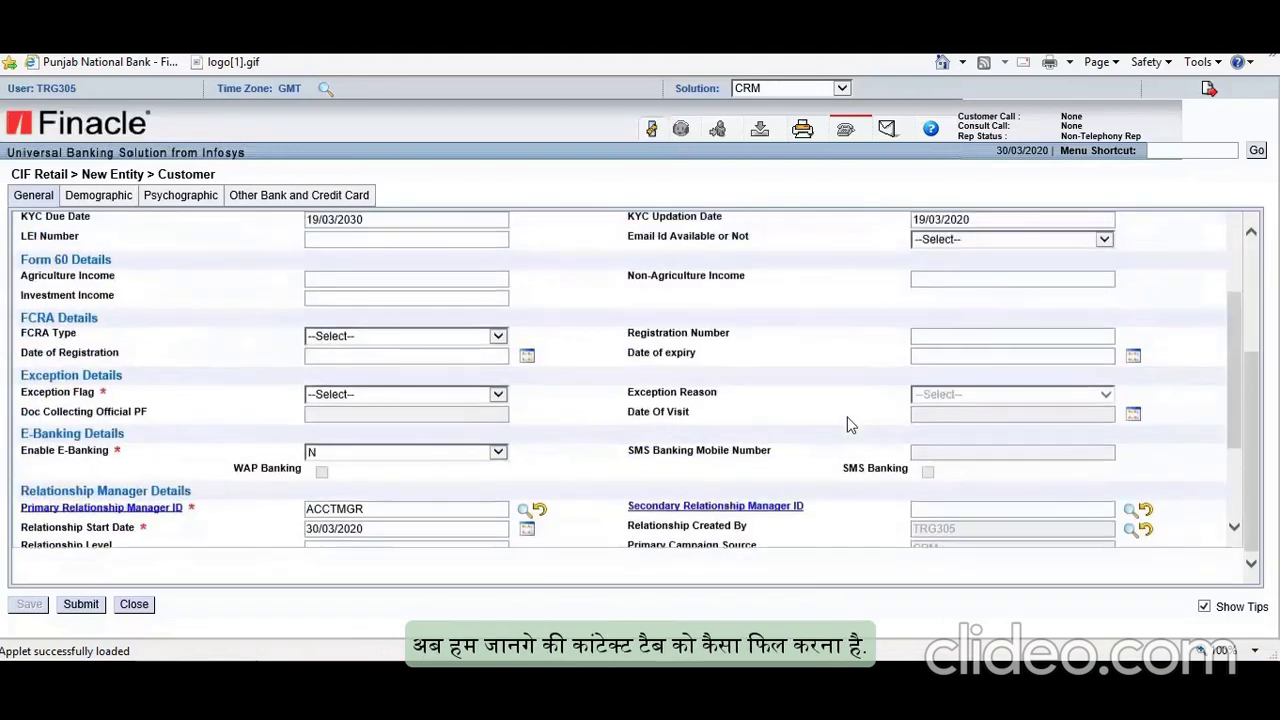
pyautogui.scroll(10, 847, 425)
pyautogui.click(97, 221)
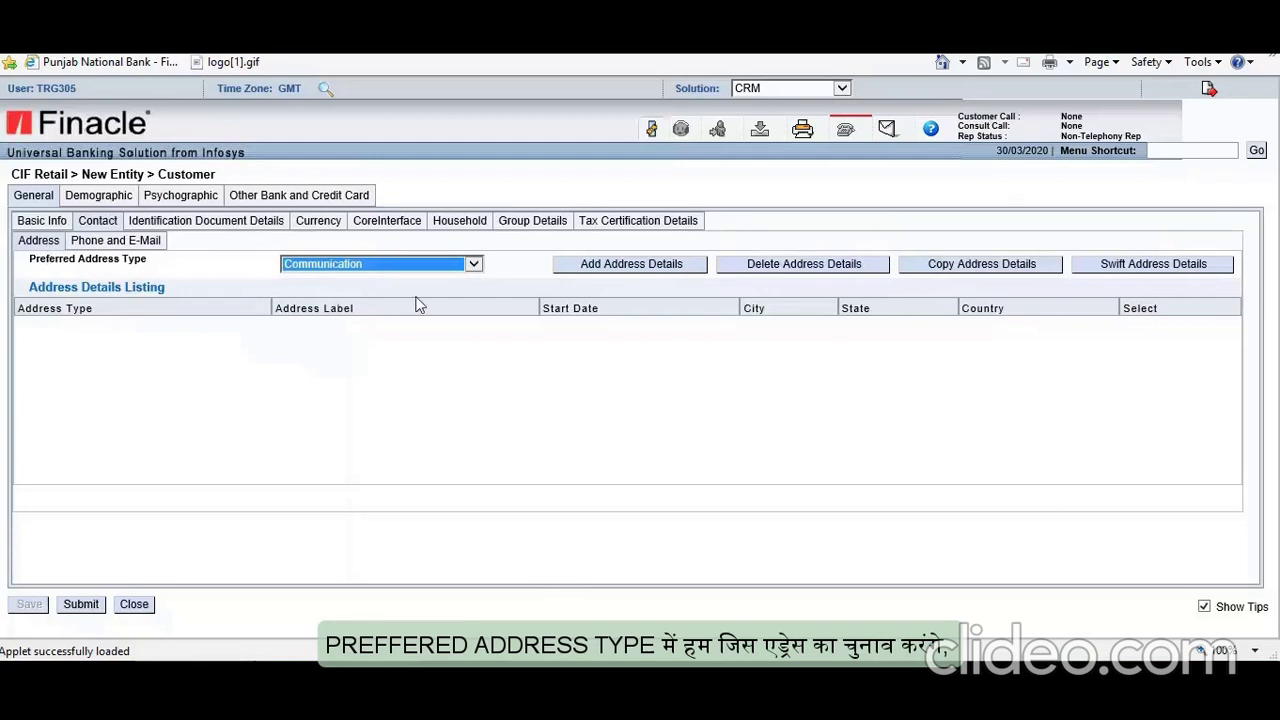
# Step: Set Preferred Address Type to Communication
pyautogui.click(474, 265)
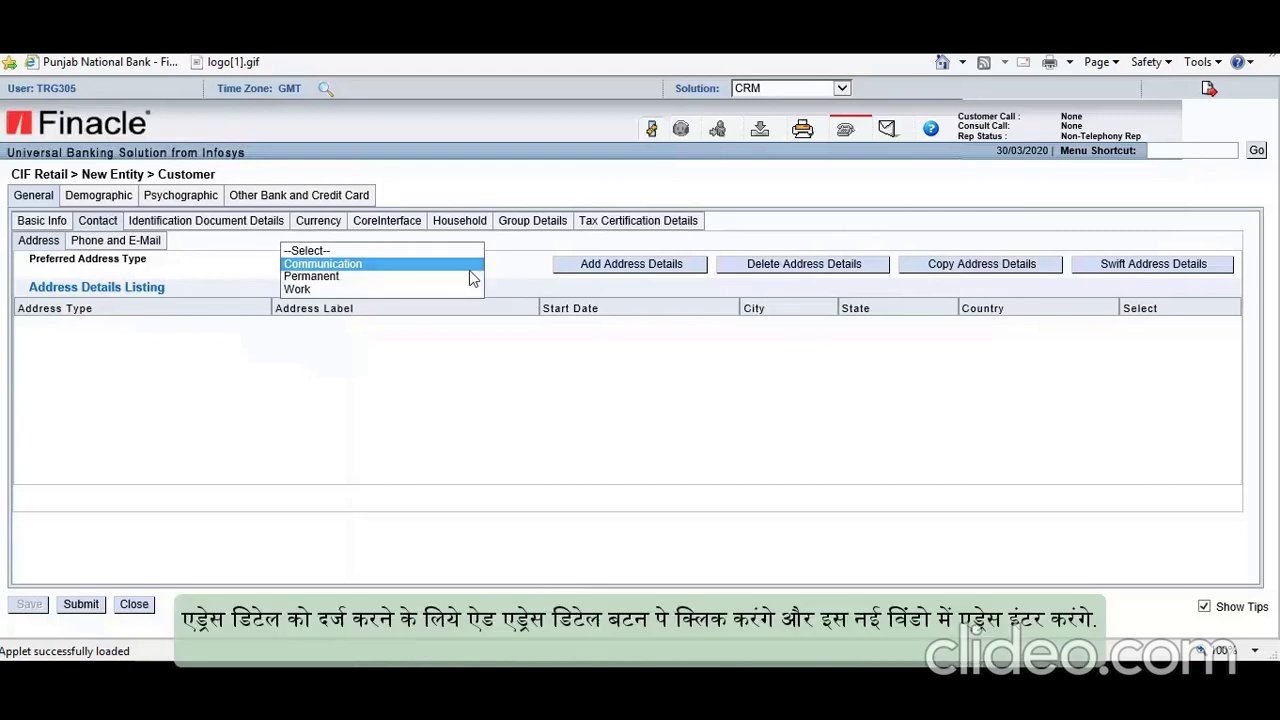
pyautogui.click(465, 269)
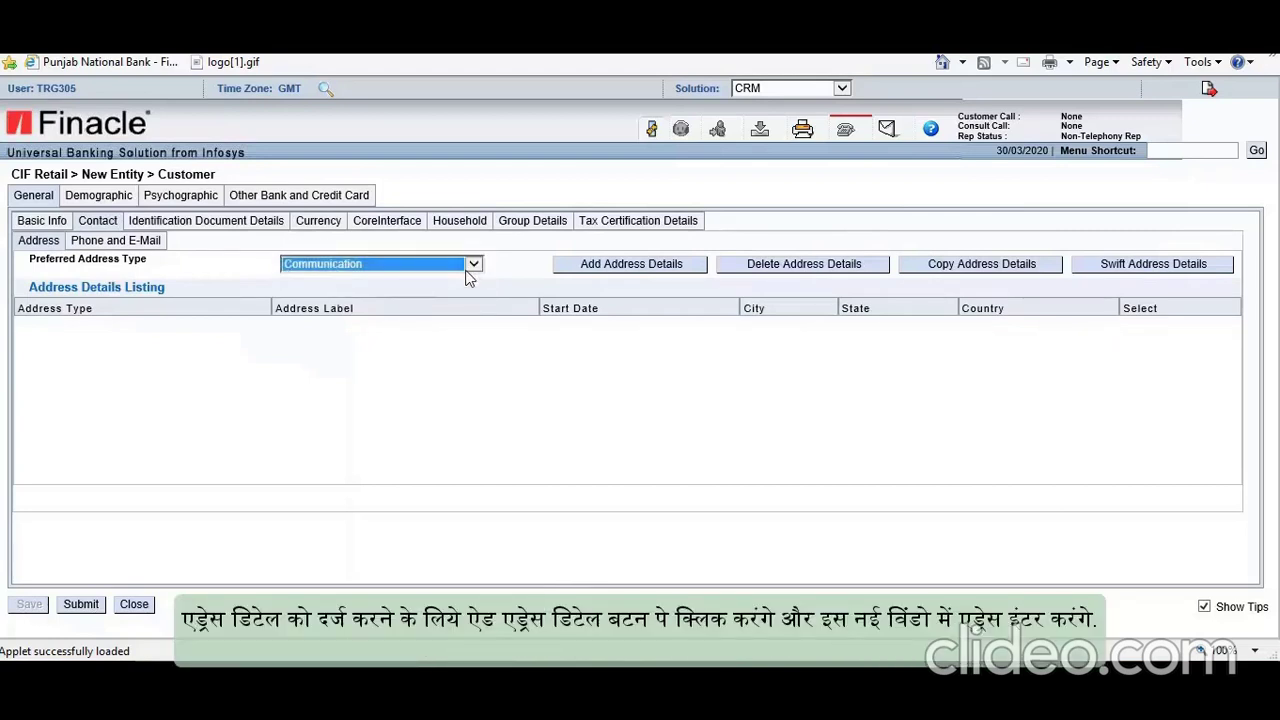
# Step: Add a new address record and switch its Address Format to Free Text, accepting the reset
pyautogui.click(632, 270)
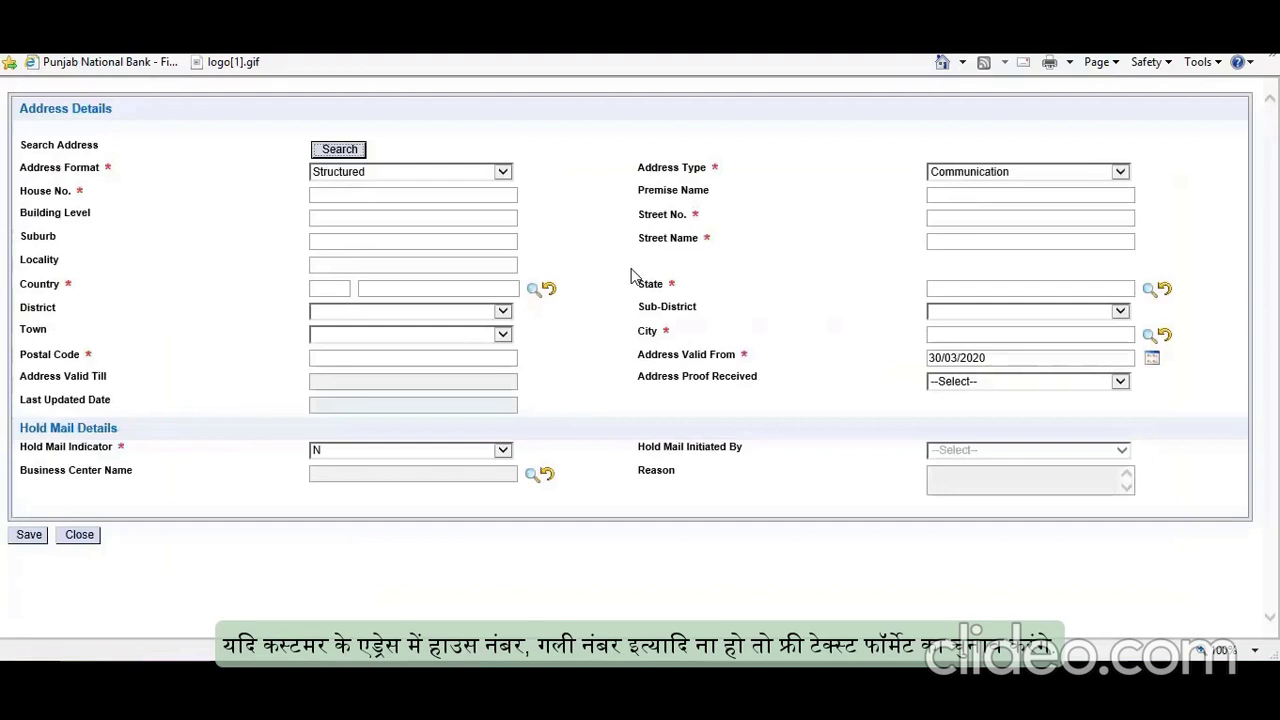
pyautogui.click(470, 172)
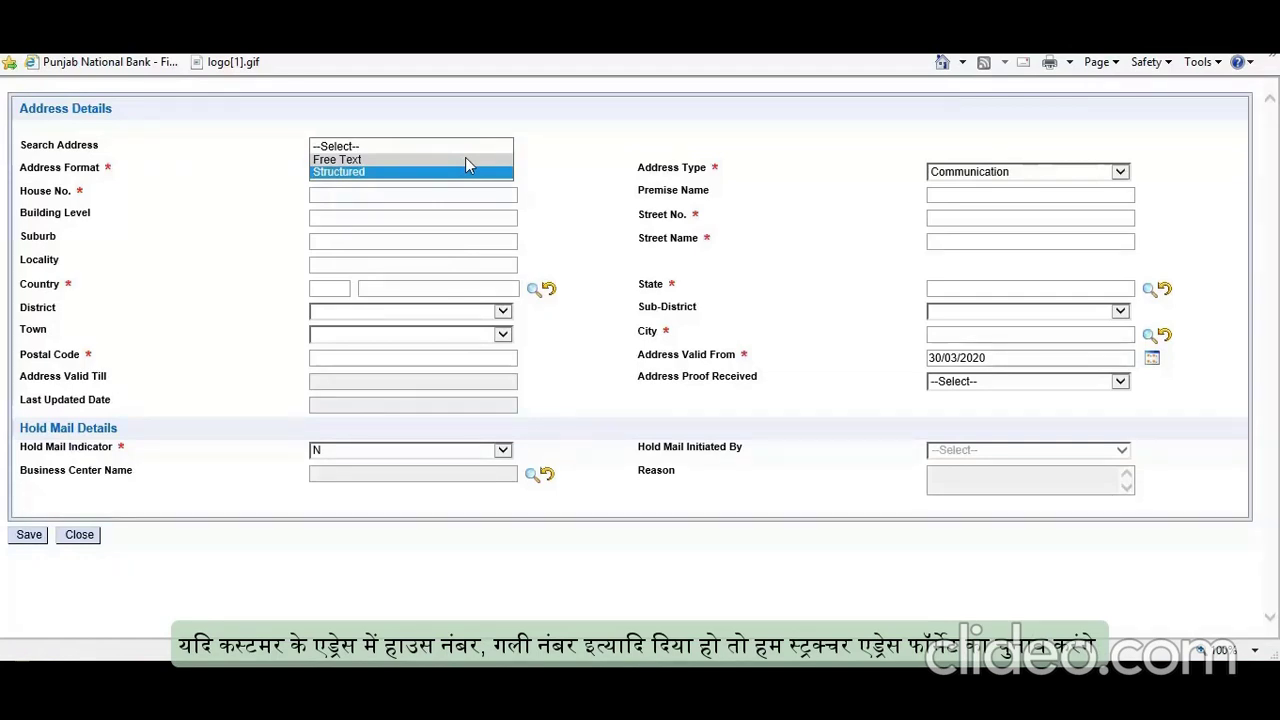
pyautogui.click(383, 159)
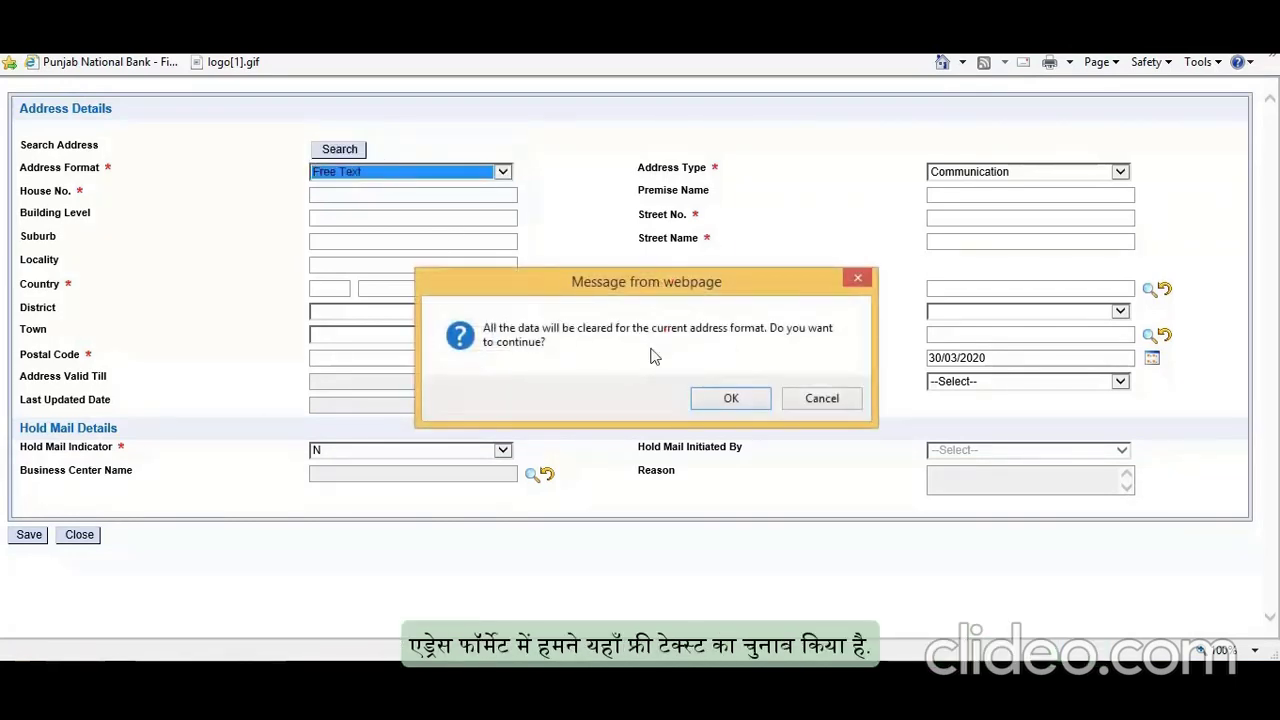
pyautogui.click(727, 398)
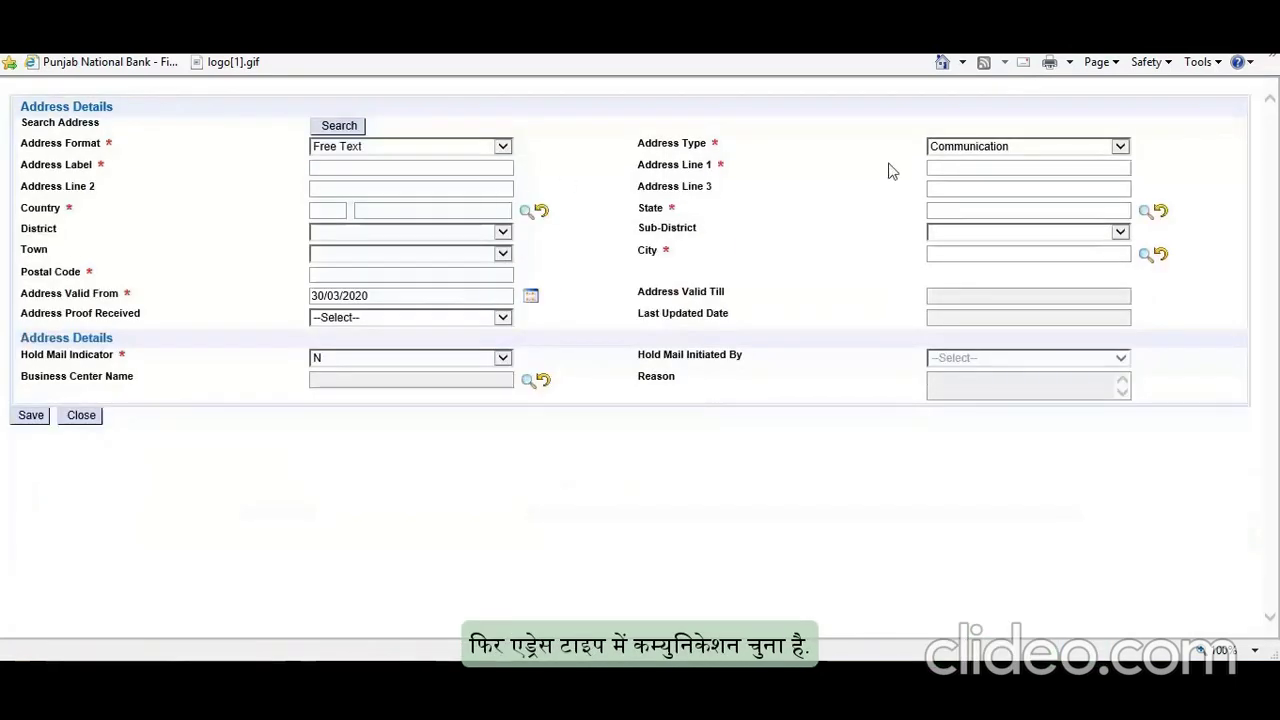
# Step: Keep address type Communication, label it HOUSE and fill in the three address lines
pyautogui.click(1014, 146)
pyautogui.click(1014, 154)
pyautogui.click(376, 167)
pyautogui.write('HOUSE')
pyautogui.click(951, 167)
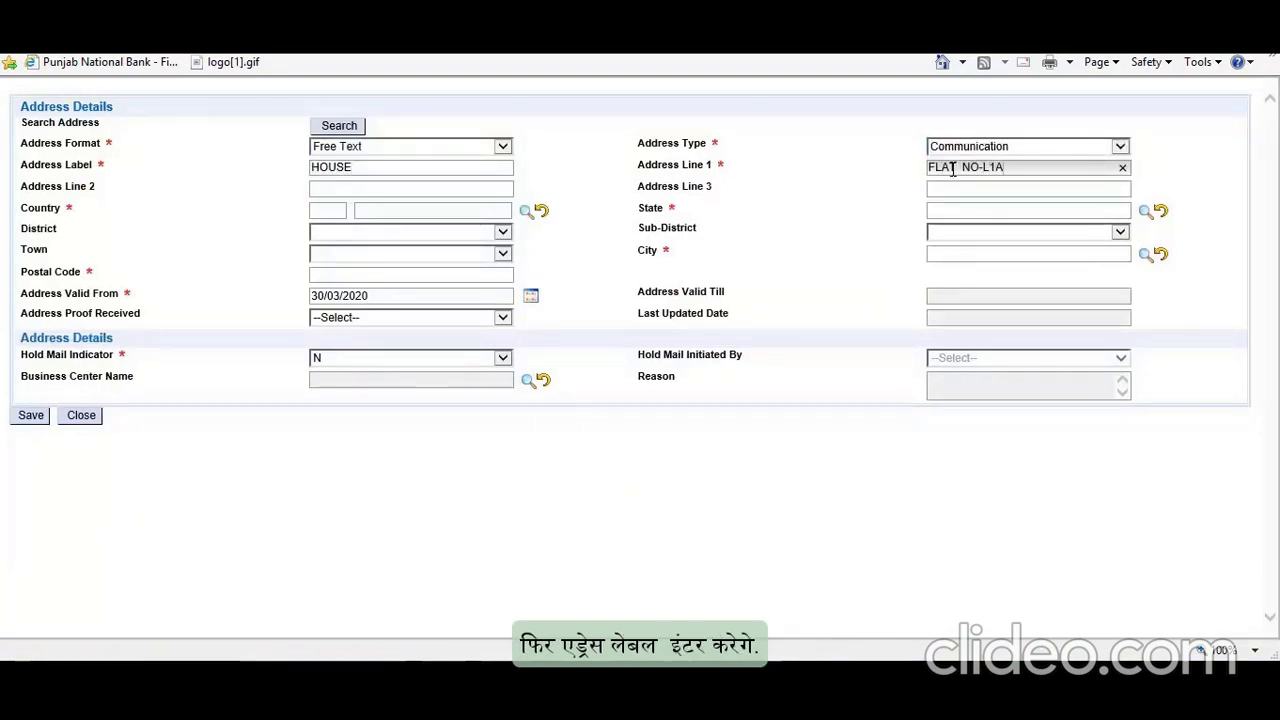
pyautogui.click(332, 190)
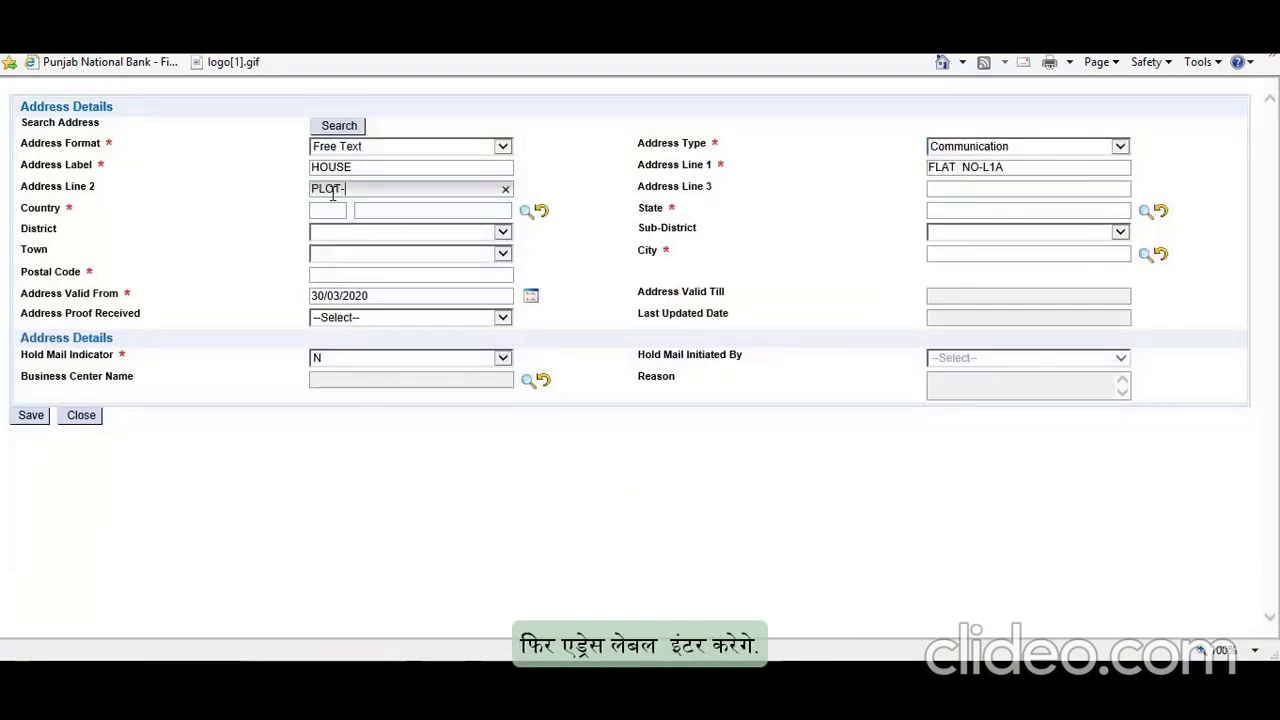
pyautogui.click(982, 188)
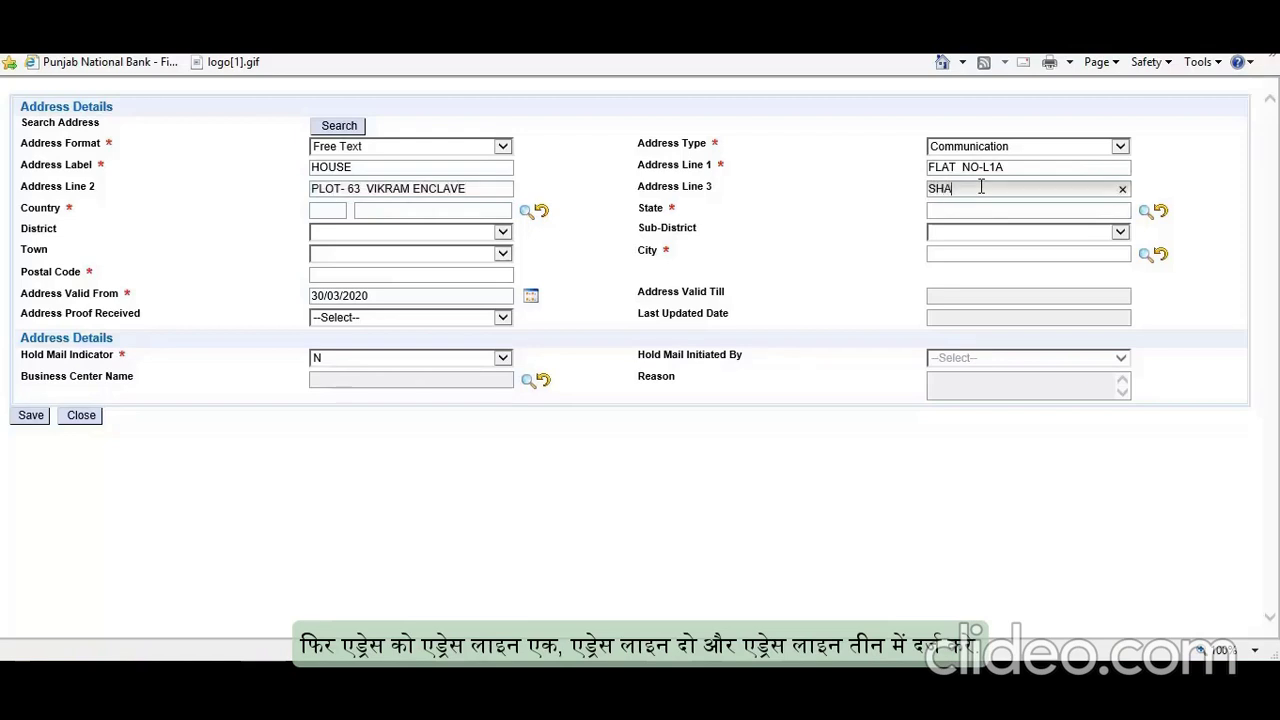
pyautogui.write('GARDEN')
# Step: Set the address country to INDIA and state to UTTAR PRADESH via lookups
pyautogui.click(1146, 211)
pyautogui.write('GHA*')
pyautogui.click(271, 256)
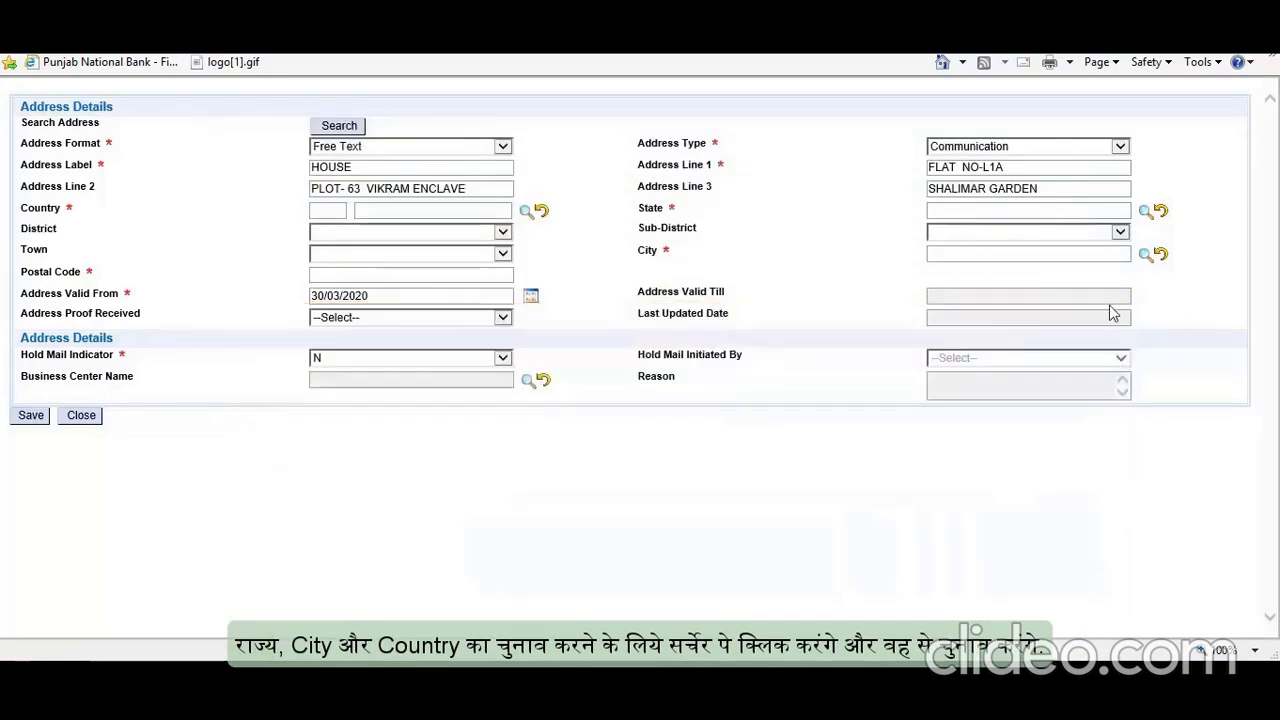
pyautogui.write('GHAZ*')
pyautogui.click(263, 259)
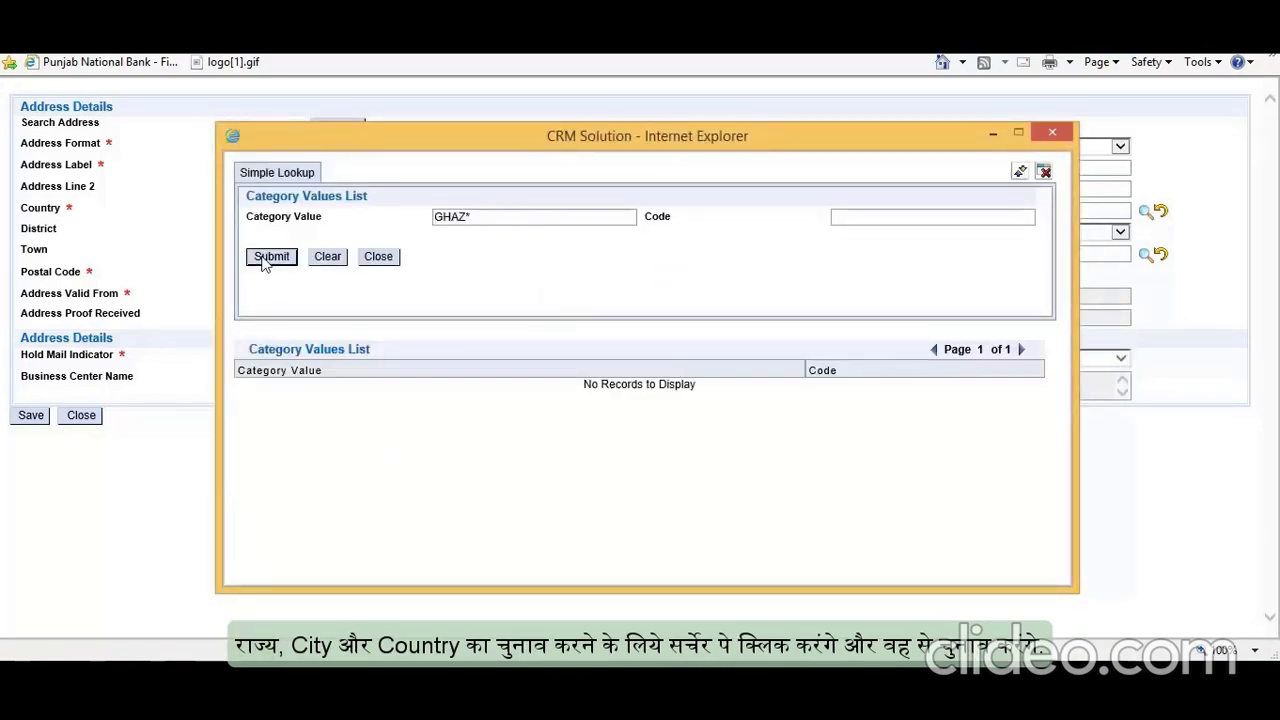
pyautogui.click(1052, 132)
pyautogui.click(525, 213)
pyautogui.click(517, 217)
pyautogui.write('IN*')
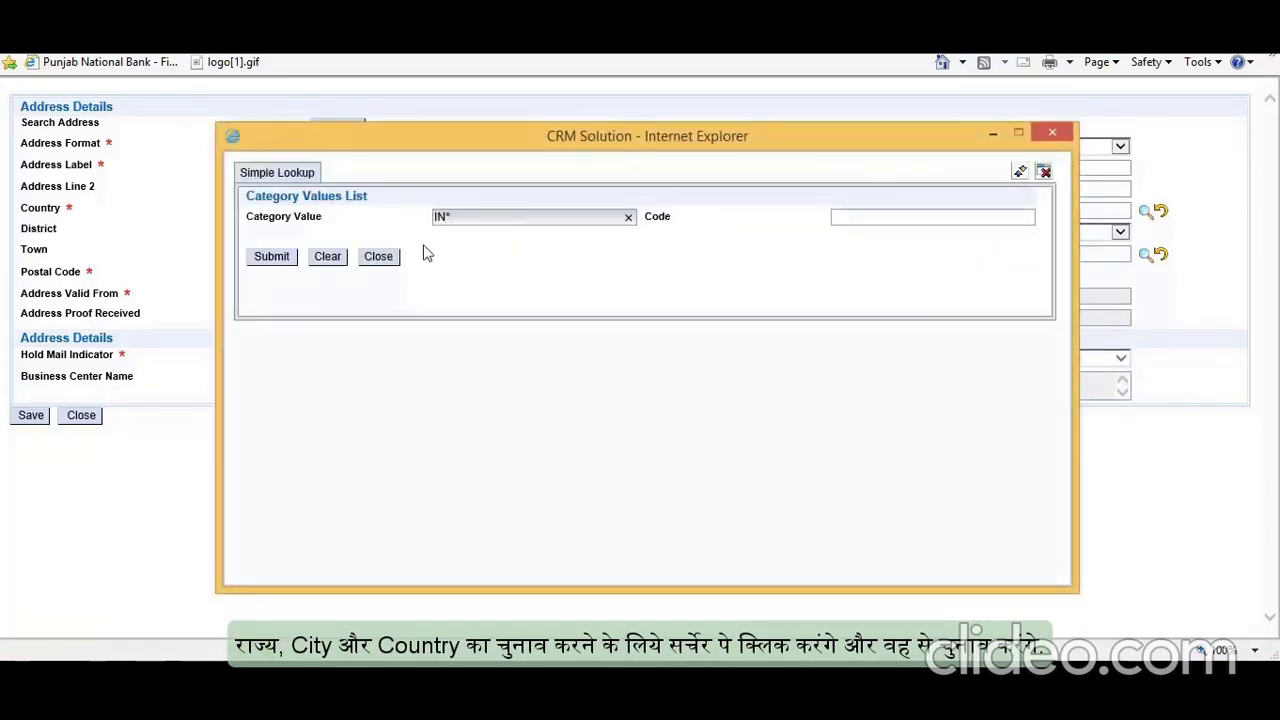
pyautogui.click(271, 257)
pyautogui.click(259, 408)
pyautogui.click(1146, 212)
pyautogui.click(550, 218)
pyautogui.write('GHAZ*')
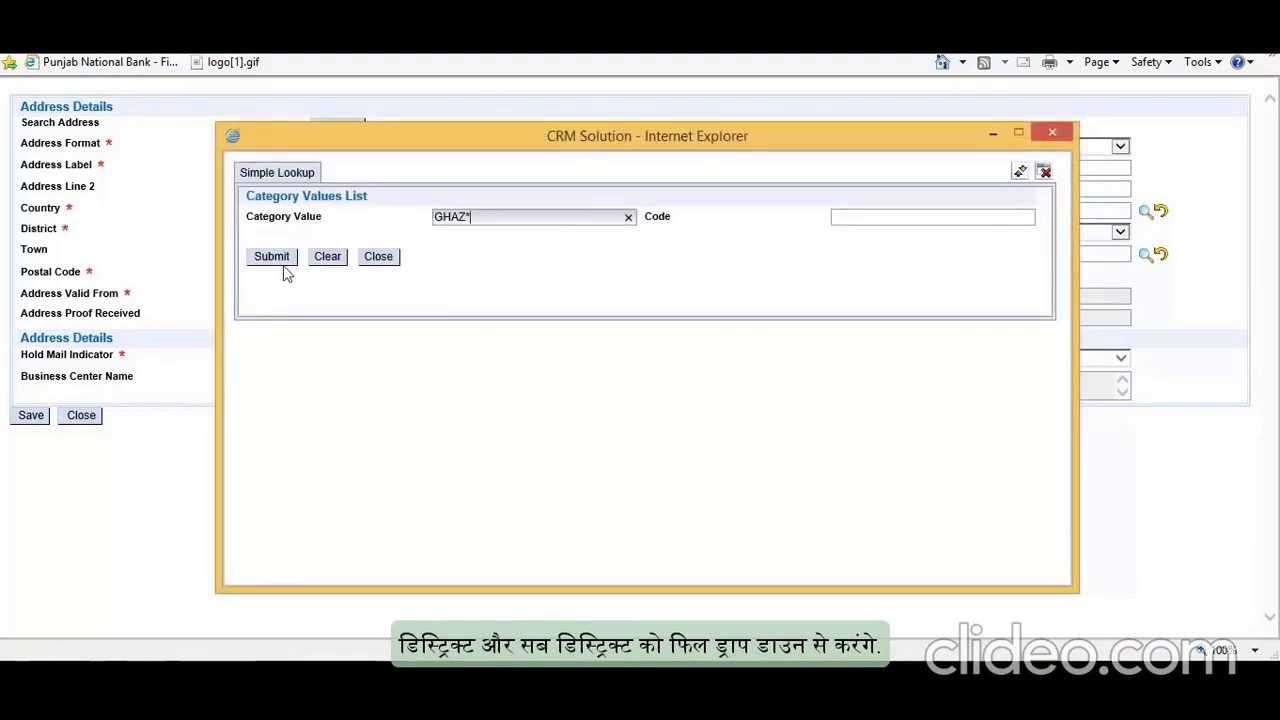
pyautogui.click(277, 261)
pyautogui.click(1052, 132)
pyautogui.click(1146, 212)
pyautogui.click(533, 217)
pyautogui.write('UTTAR*')
pyautogui.click(271, 256)
pyautogui.click(281, 405)
# Step: Set district, sub-district and city all to GHAZIABAD
pyautogui.click(502, 231)
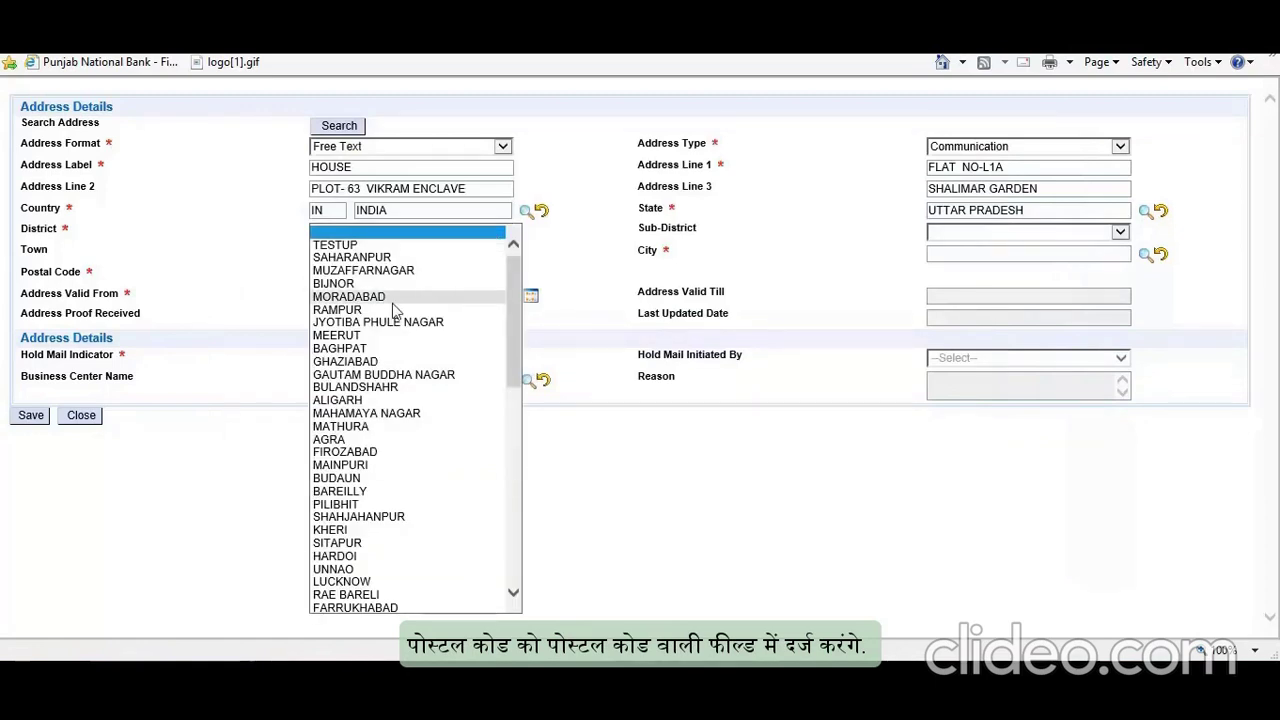
pyautogui.click(390, 367)
pyautogui.click(1000, 252)
pyautogui.click(975, 257)
pyautogui.click(1146, 254)
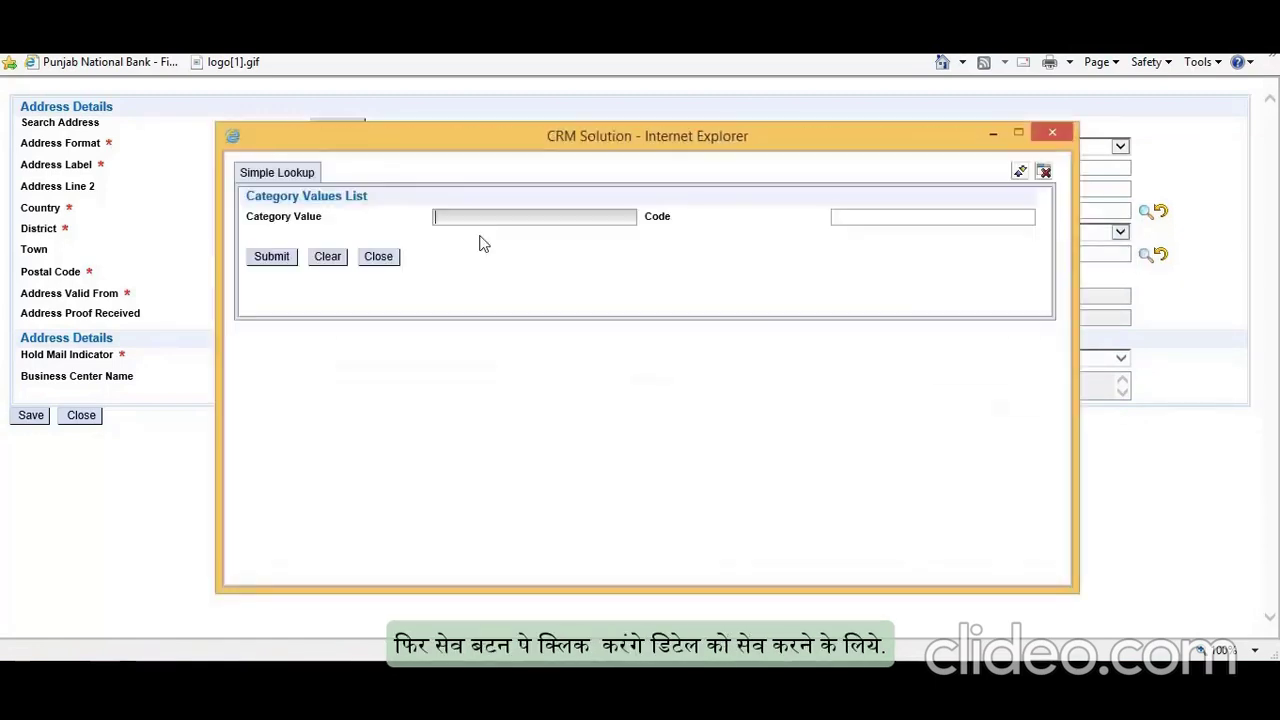
pyautogui.write('GHAZ*')
pyautogui.click(271, 256)
pyautogui.click(270, 387)
# Step: Enter the postal code and save the address, dismissing the warning and closing the window
pyautogui.click(410, 274)
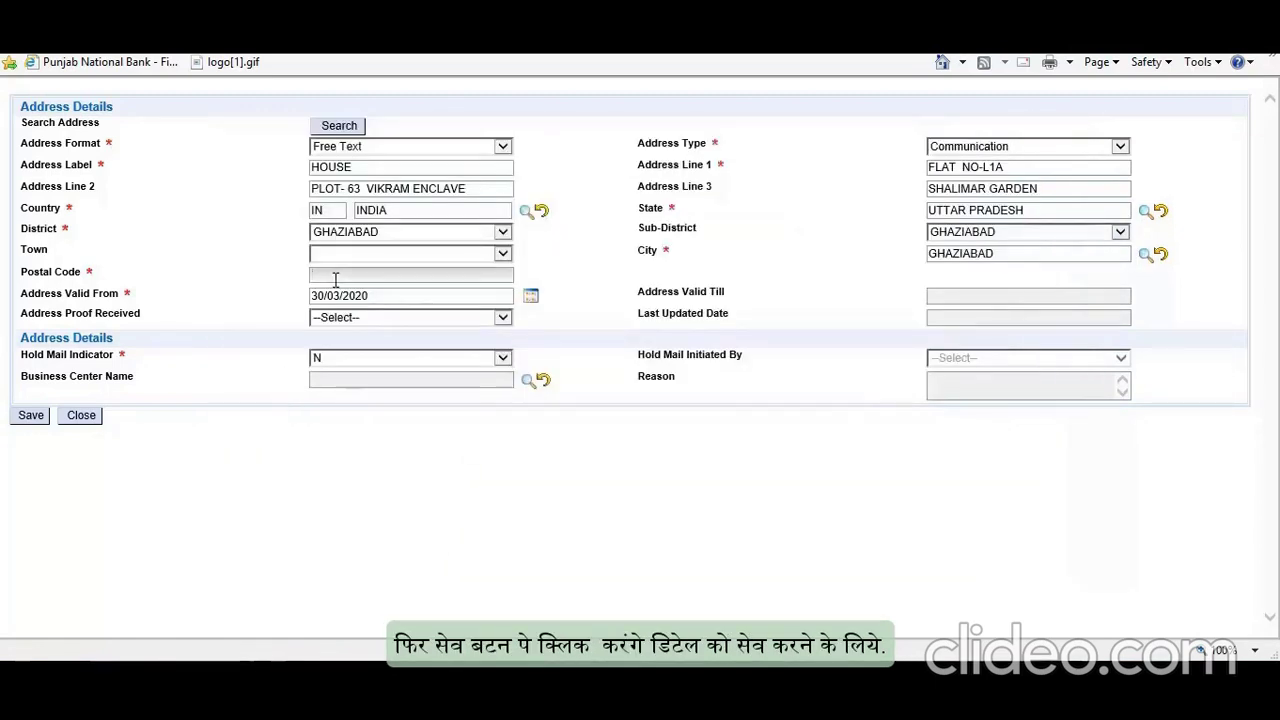
pyautogui.write('201010')
pyautogui.click(30, 415)
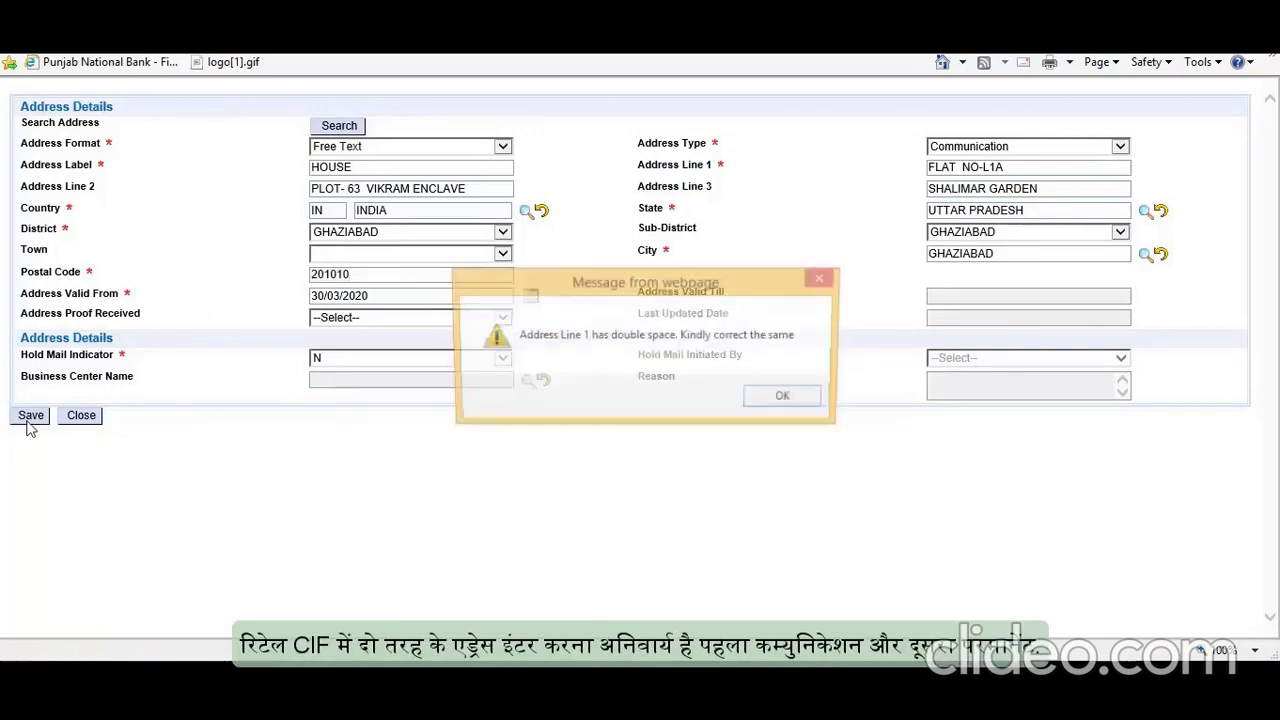
pyautogui.click(786, 400)
pyautogui.click(703, 404)
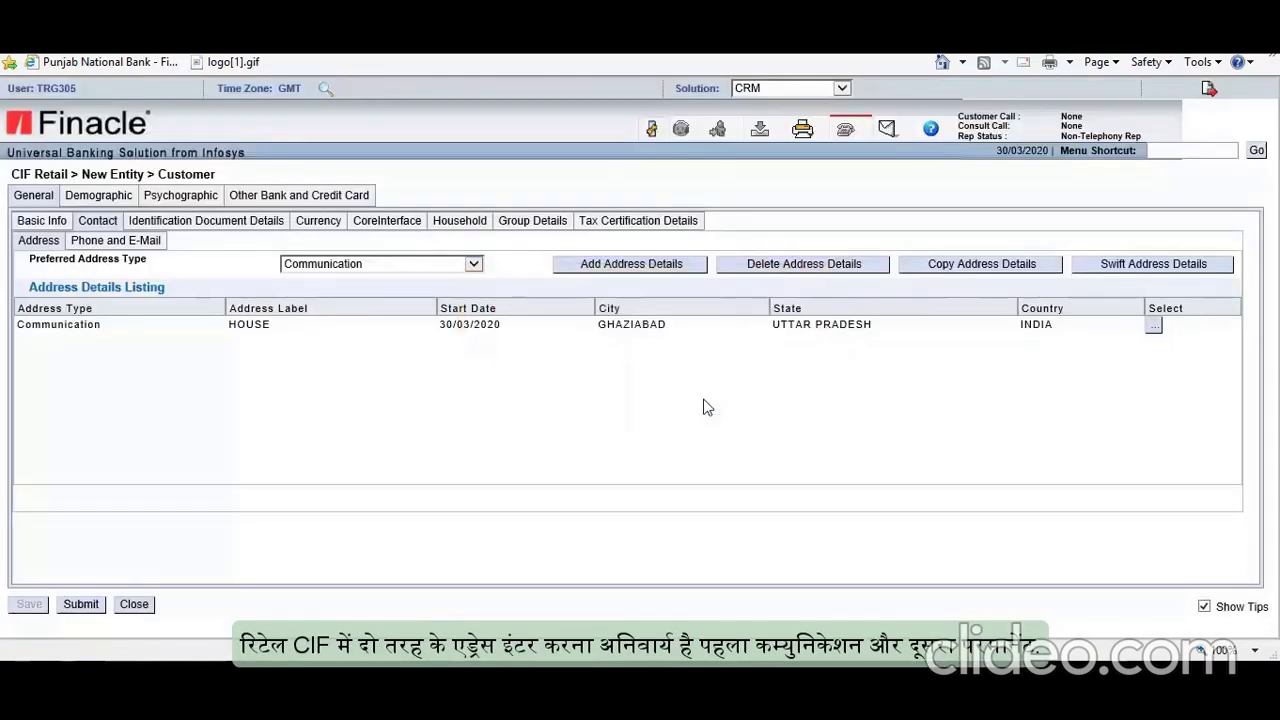
# Step: Make Permanent the preferred address type and start a new Structured address of type Permanent
pyautogui.click(473, 264)
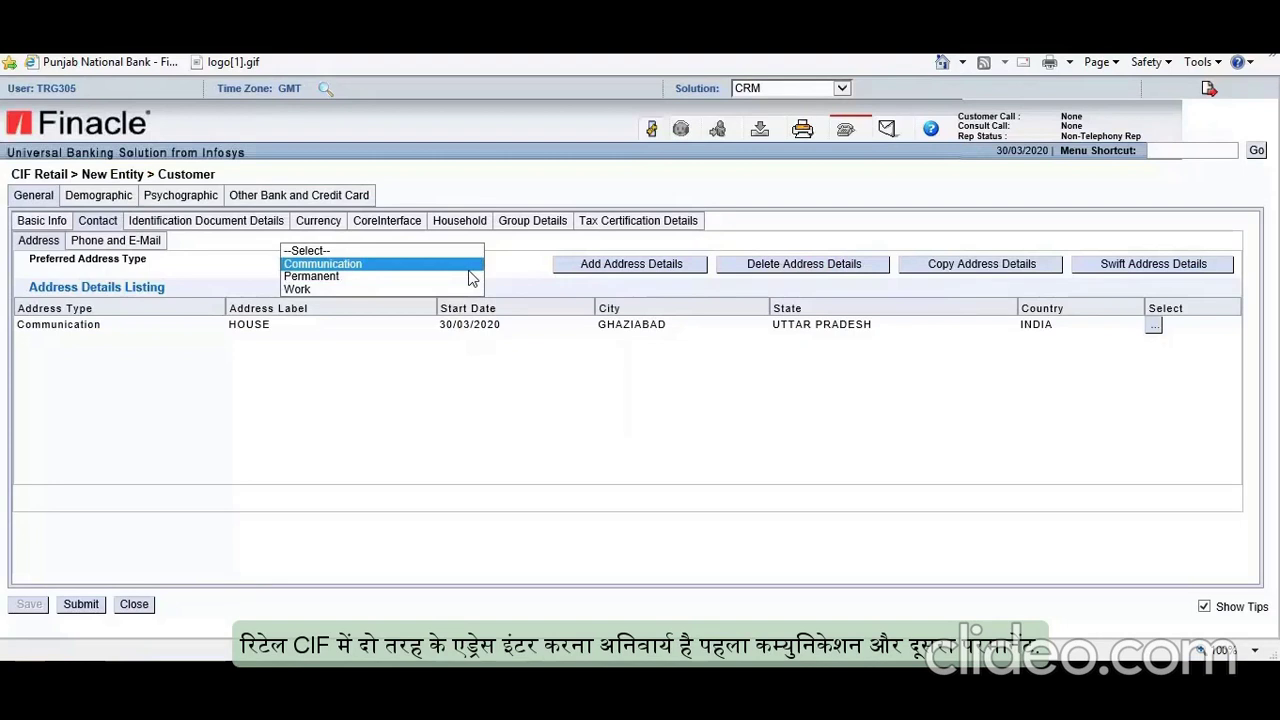
pyautogui.click(333, 277)
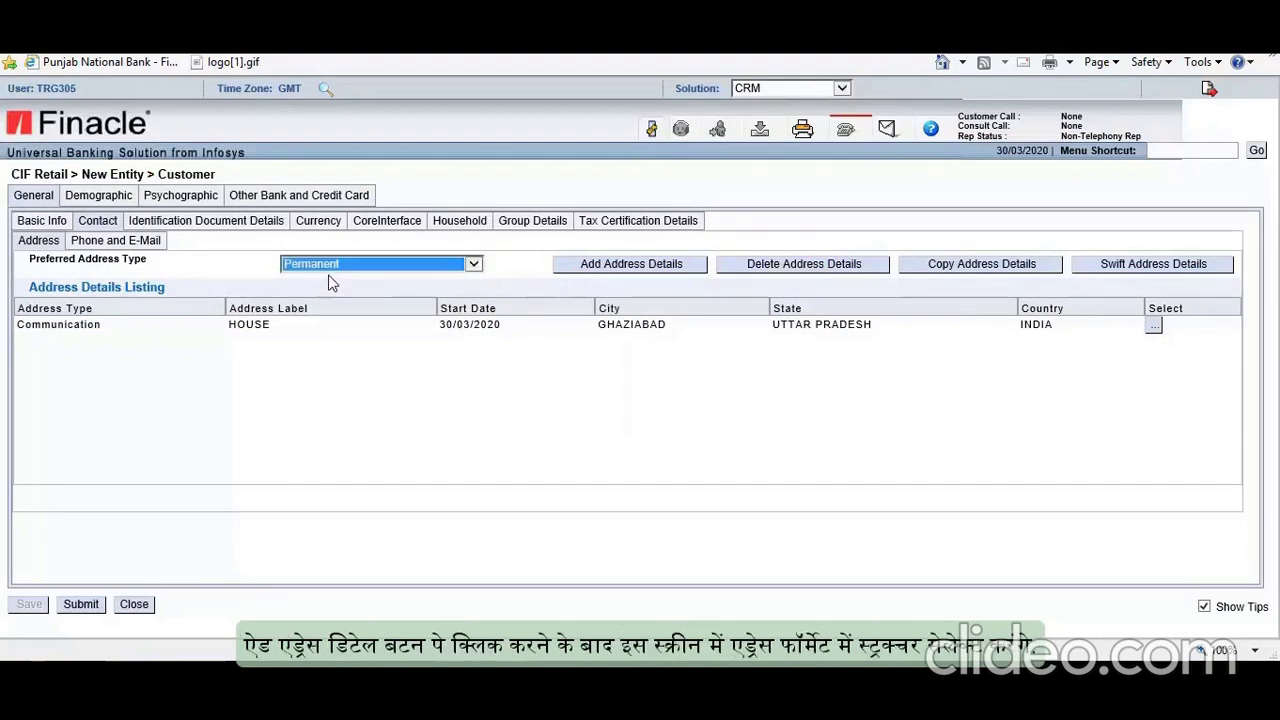
pyautogui.click(612, 266)
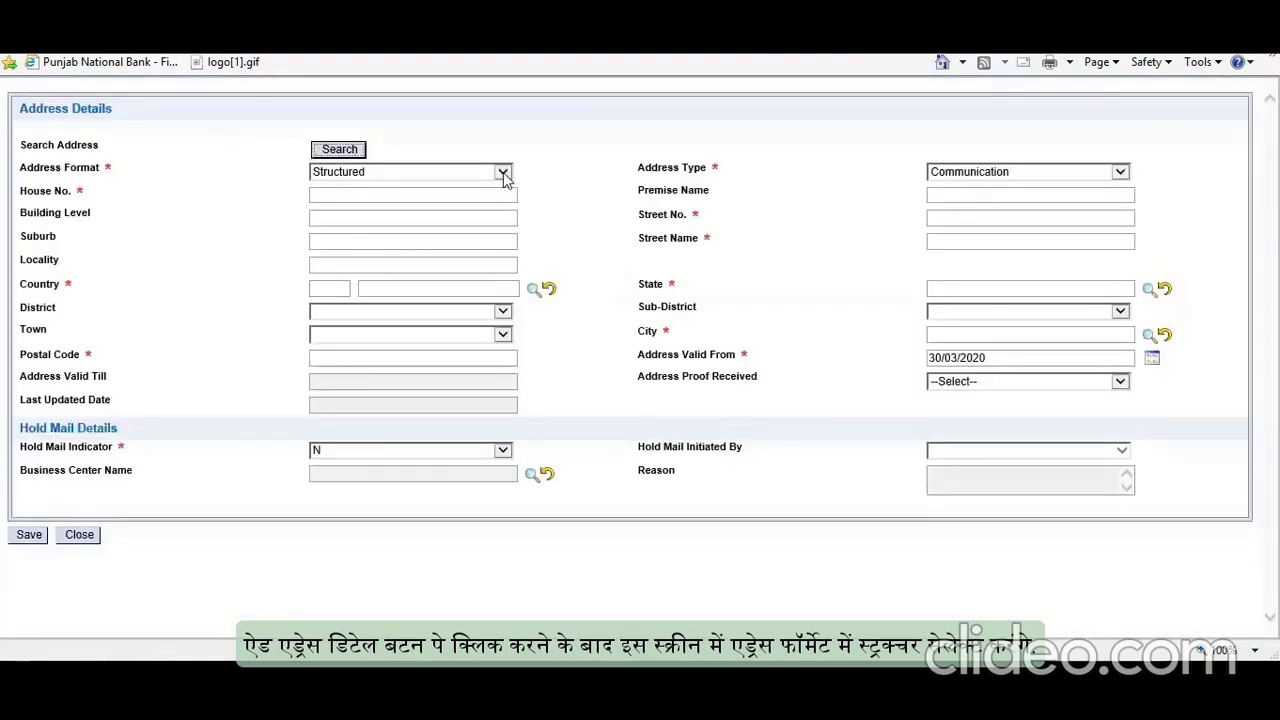
pyautogui.click(503, 171)
pyautogui.click(407, 172)
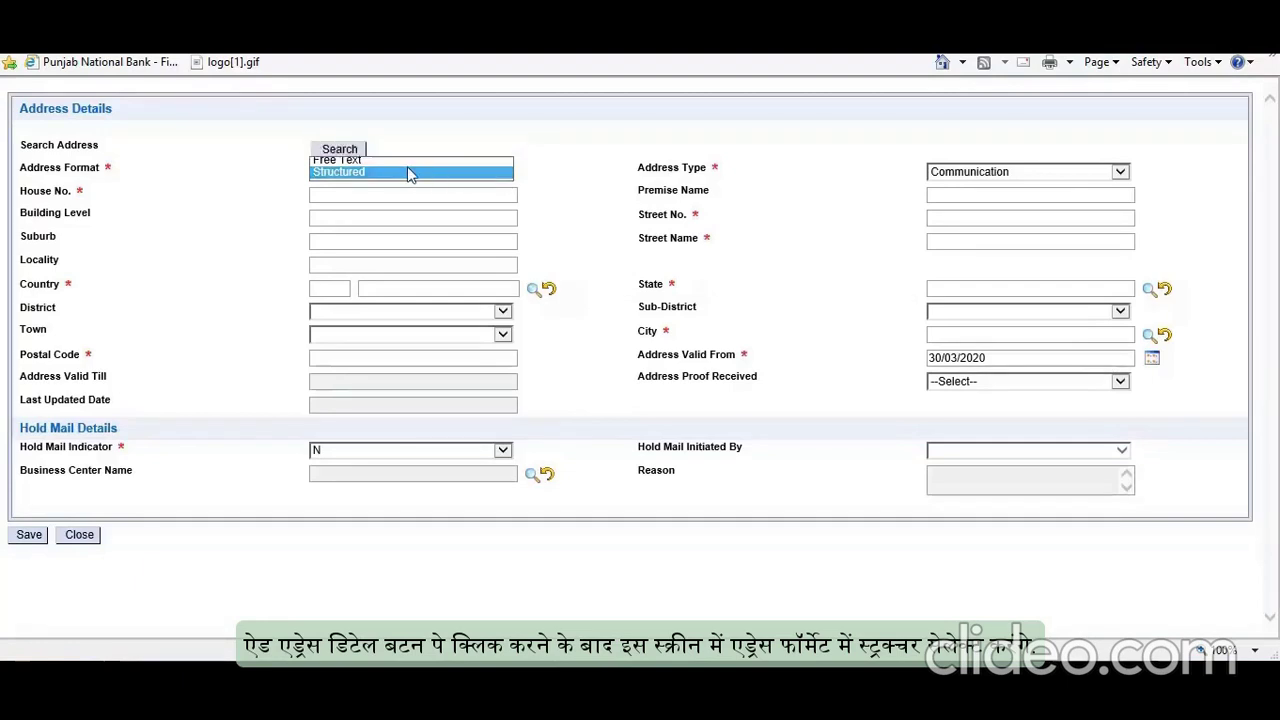
pyautogui.click(996, 176)
pyautogui.click(960, 212)
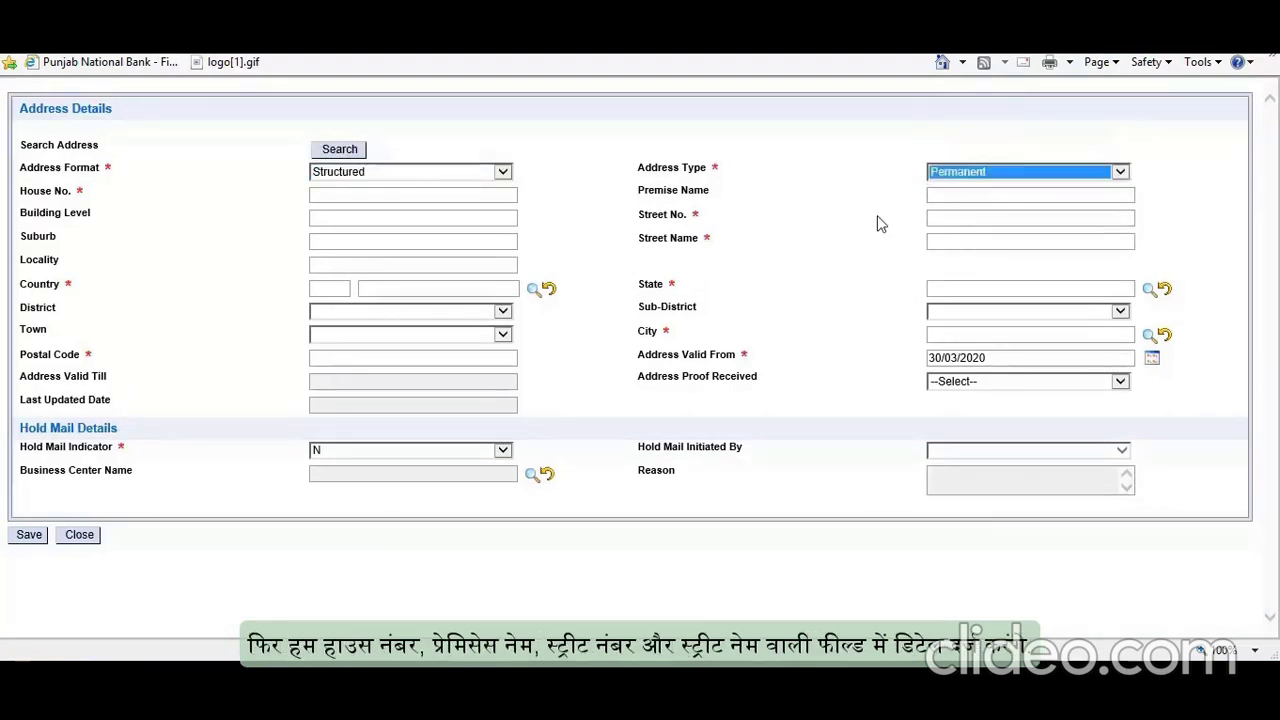
# Step: Enter the customer's house number, premise name, street number and street name
pyautogui.click(376, 195)
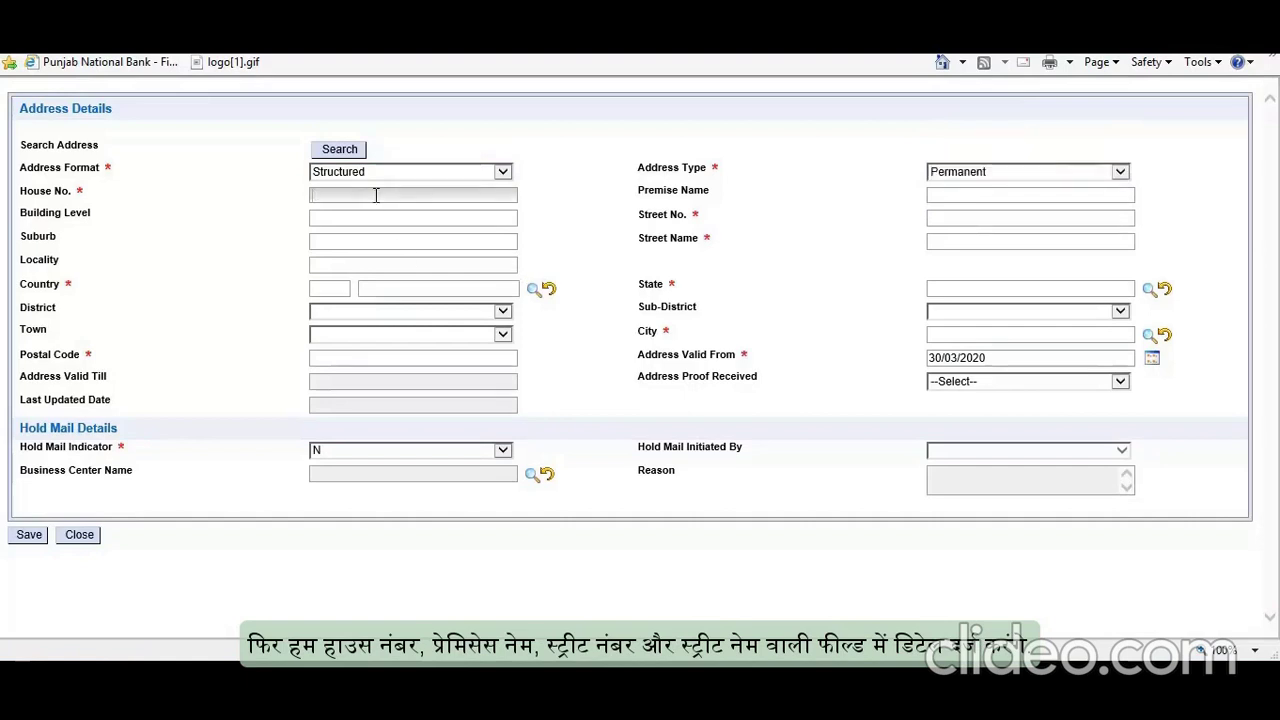
pyautogui.click(1017, 194)
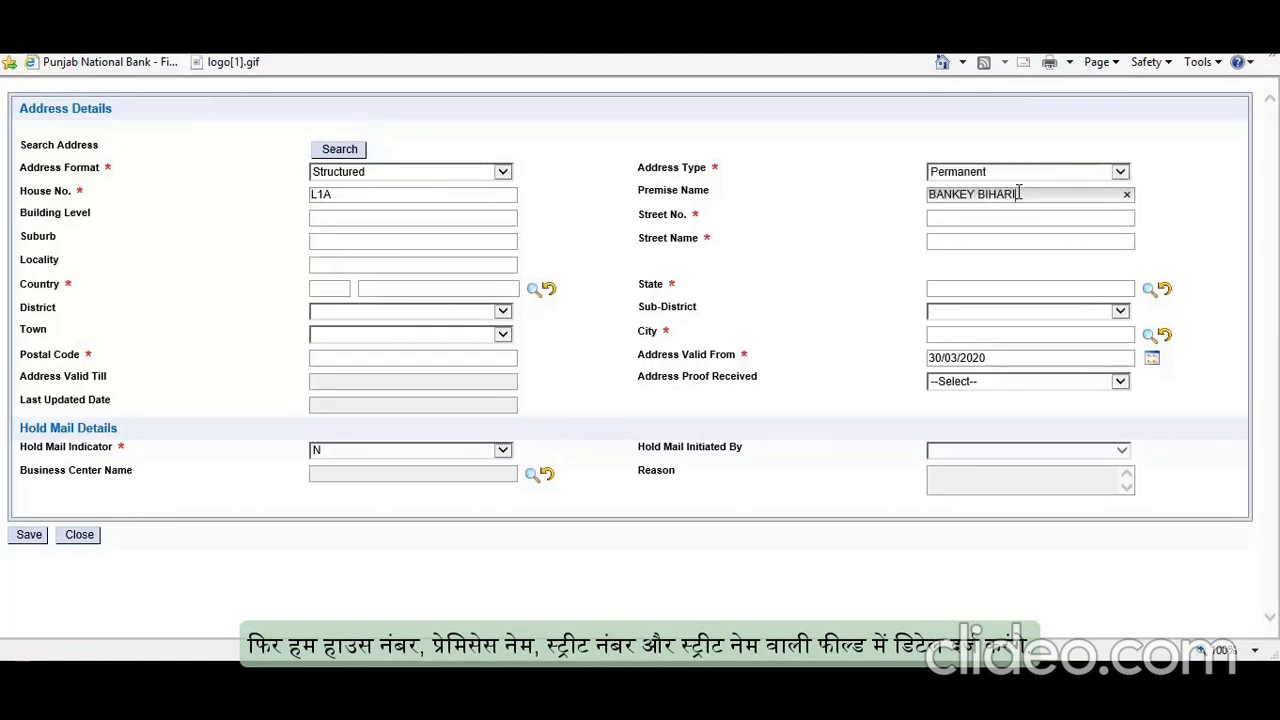
pyautogui.click(954, 218)
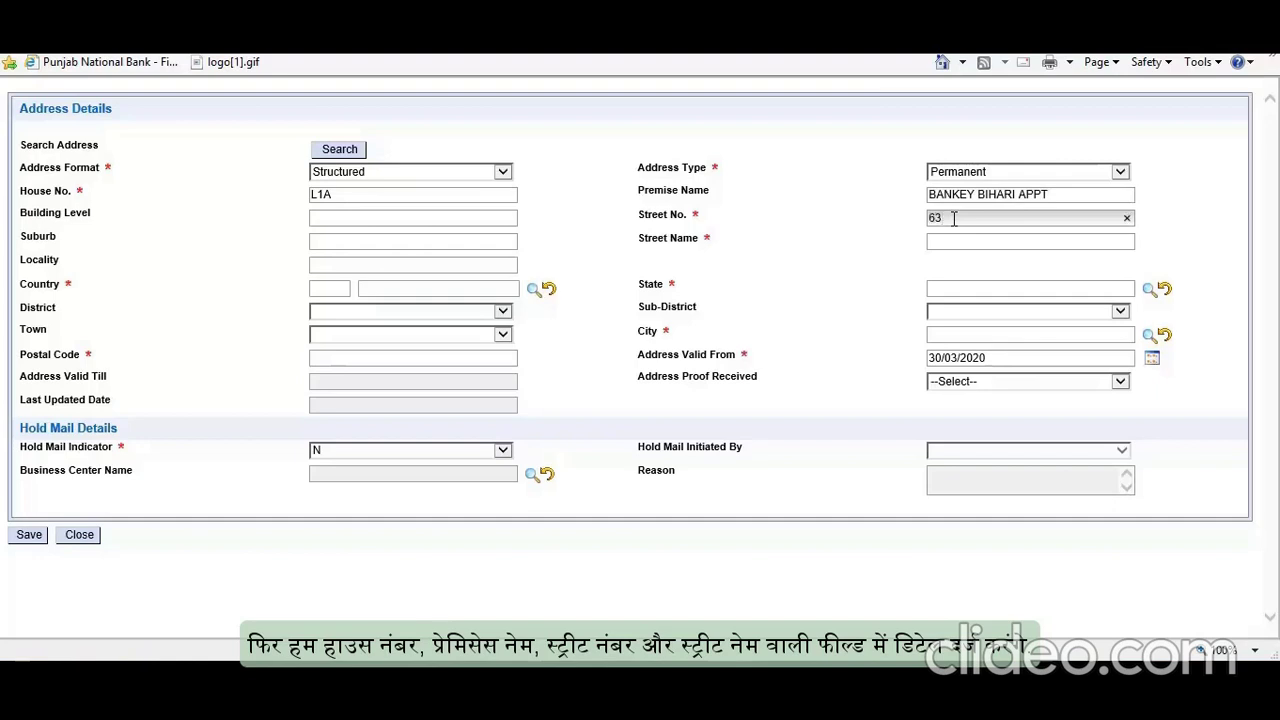
pyautogui.click(965, 240)
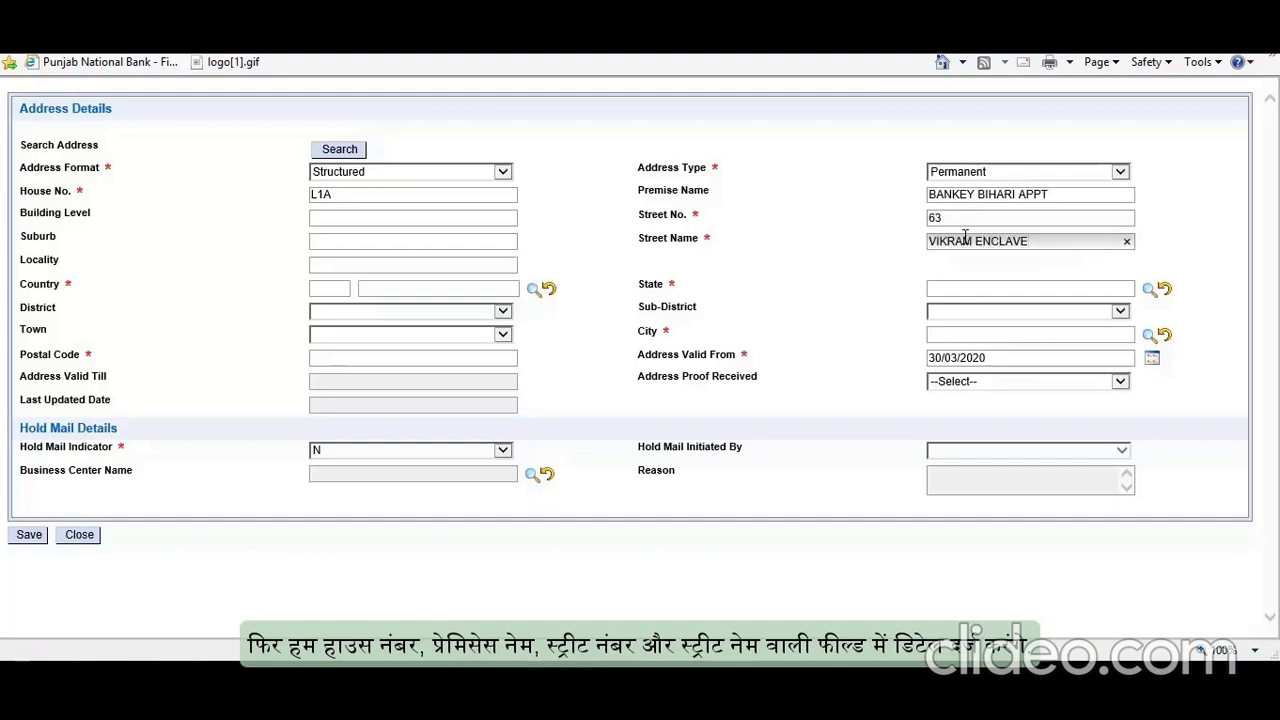
# Step: Set the address country to INDIA and the state to UTTAR PRADESH via lookups
pyautogui.click(533, 289)
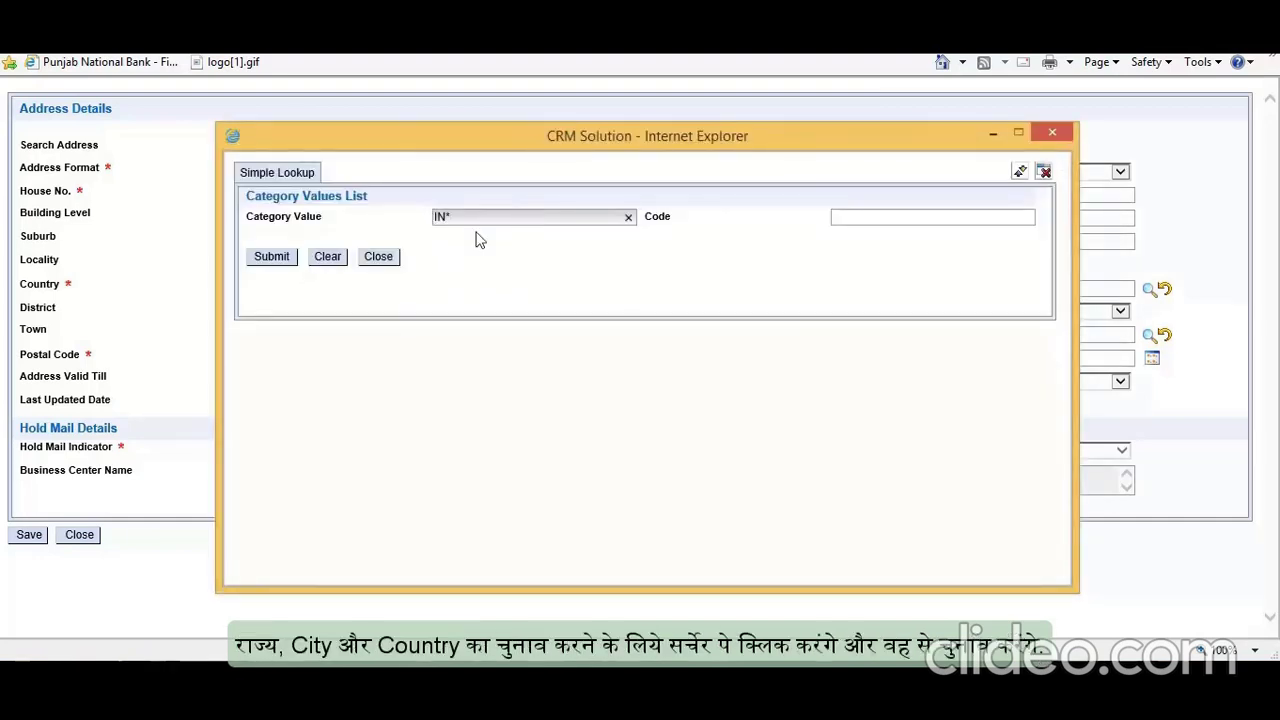
pyautogui.click(271, 257)
pyautogui.click(1148, 291)
pyautogui.click(535, 219)
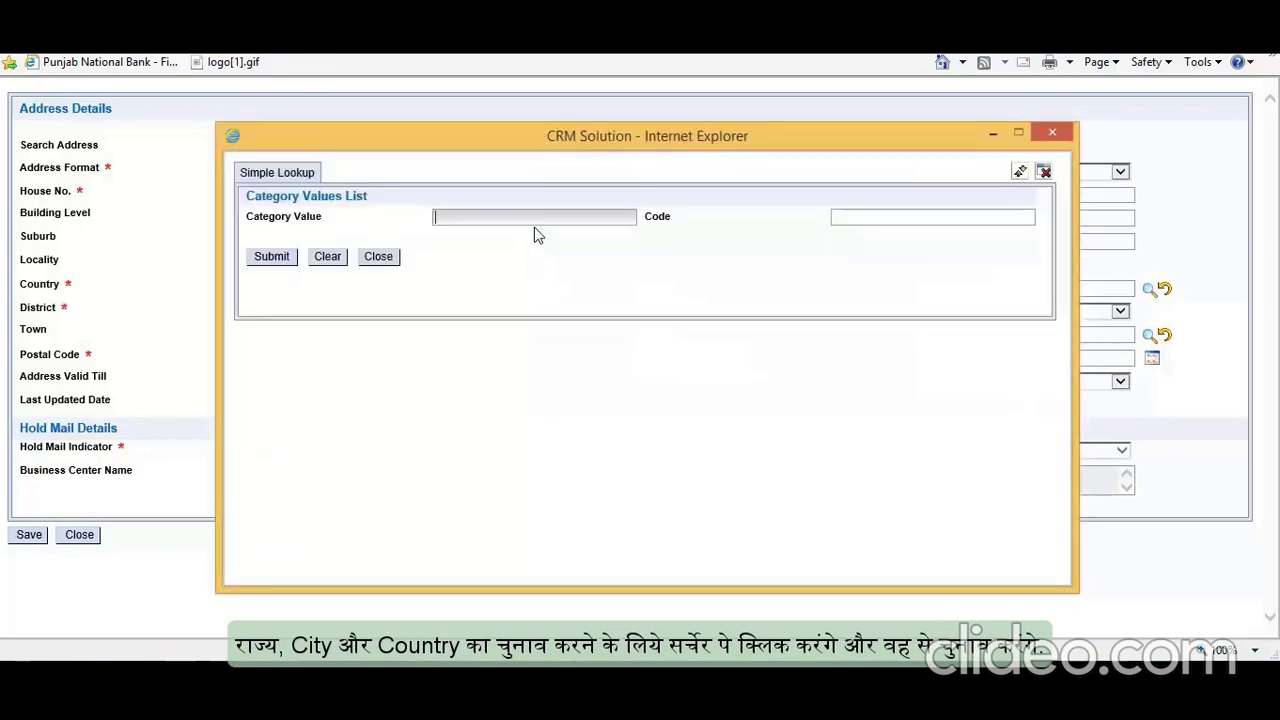
pyautogui.write('UTTAR*')
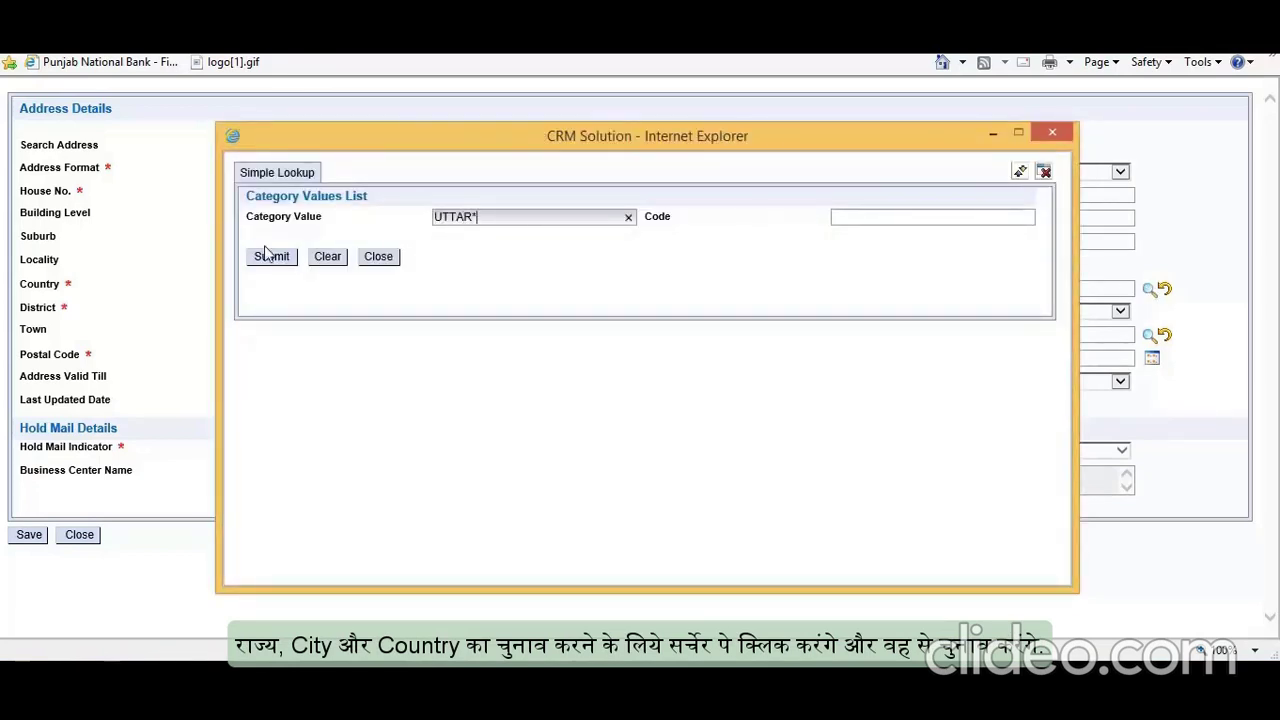
pyautogui.click(271, 257)
pyautogui.click(320, 403)
# Step: Set district, sub-district and city all to GHAZIABAD
pyautogui.click(502, 312)
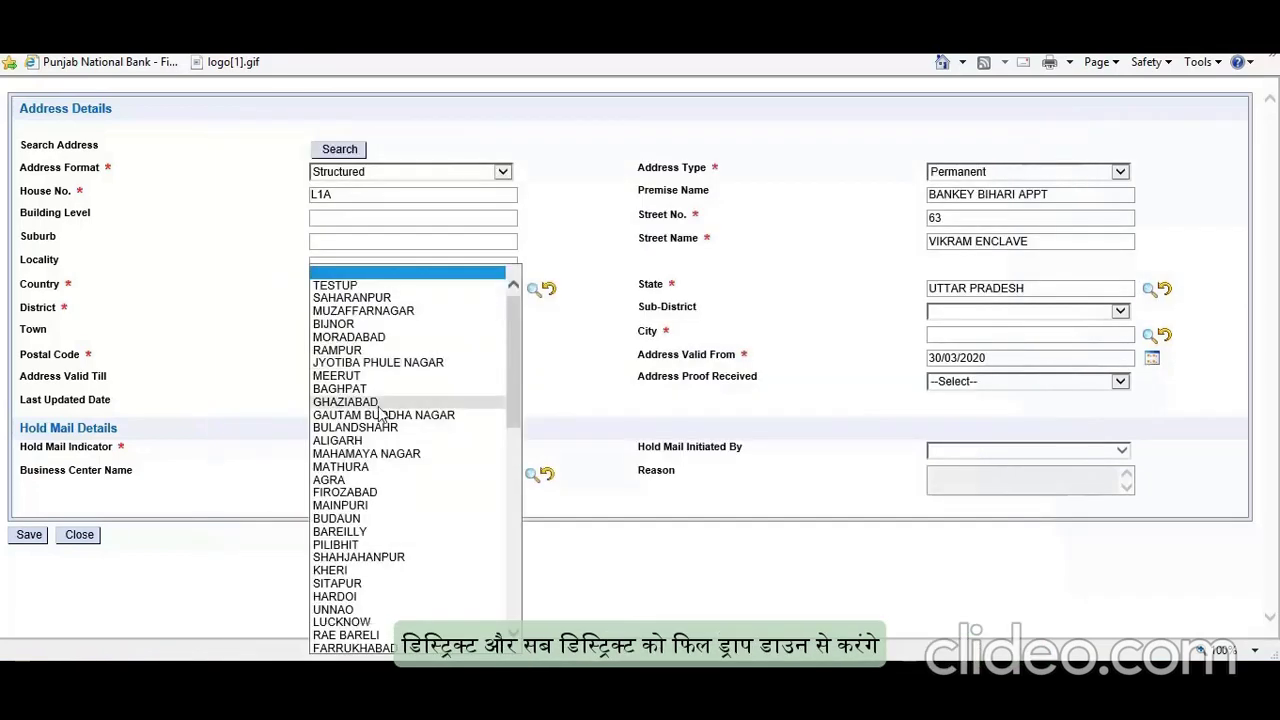
pyautogui.click(410, 409)
pyautogui.click(1086, 312)
pyautogui.click(1089, 336)
pyautogui.click(1148, 335)
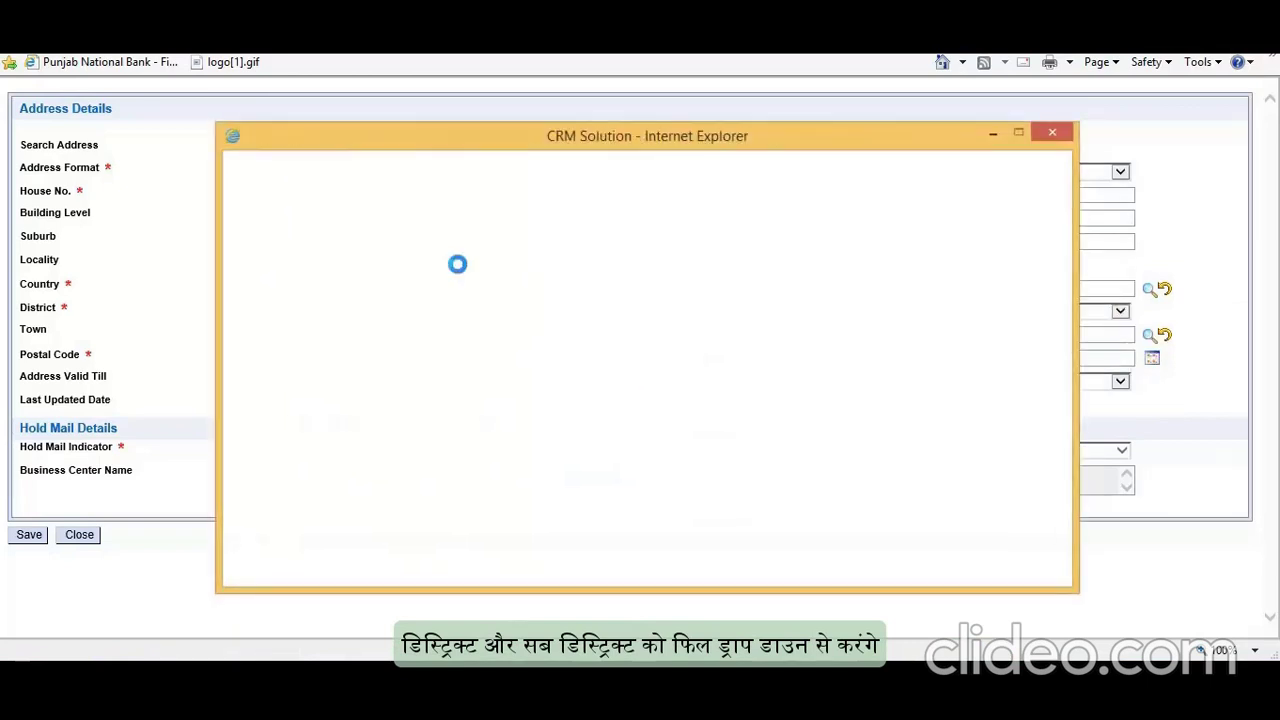
pyautogui.write('GHAZ*')
pyautogui.click(271, 257)
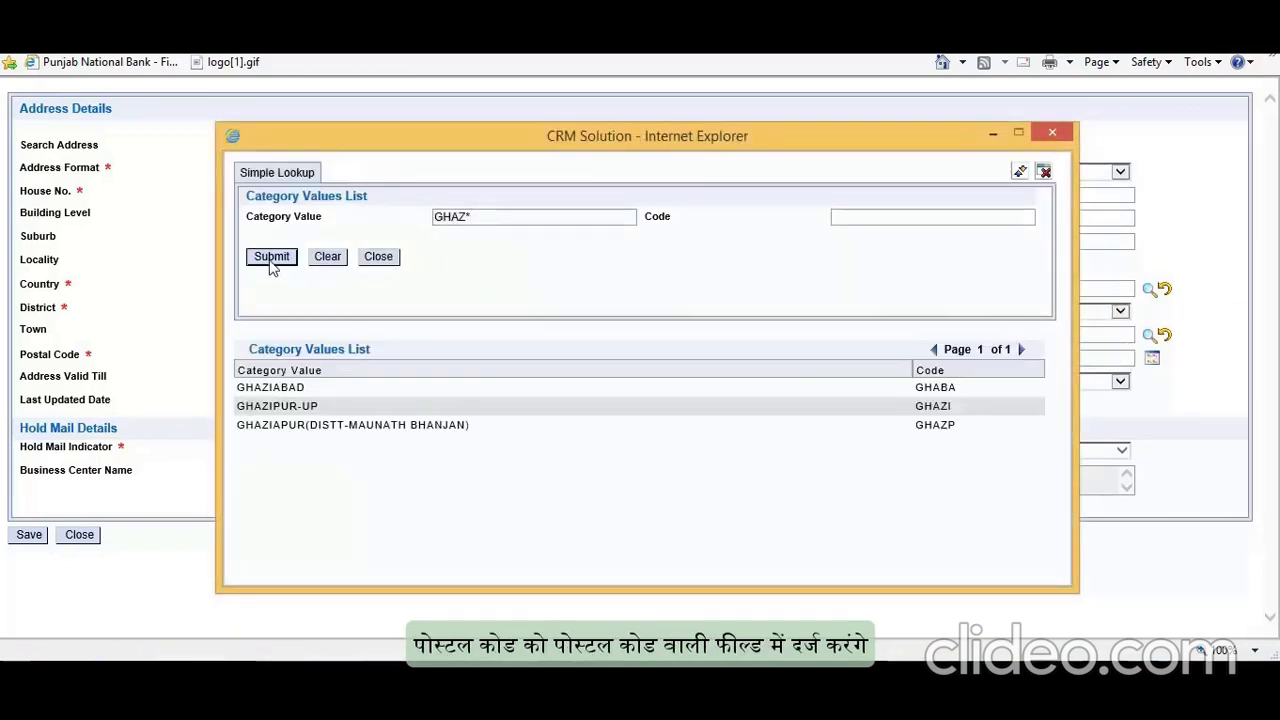
pyautogui.click(294, 386)
# Step: Enter the postal code, save the address and accept the unverified-address warning
pyautogui.click(370, 357)
pyautogui.write('201010')
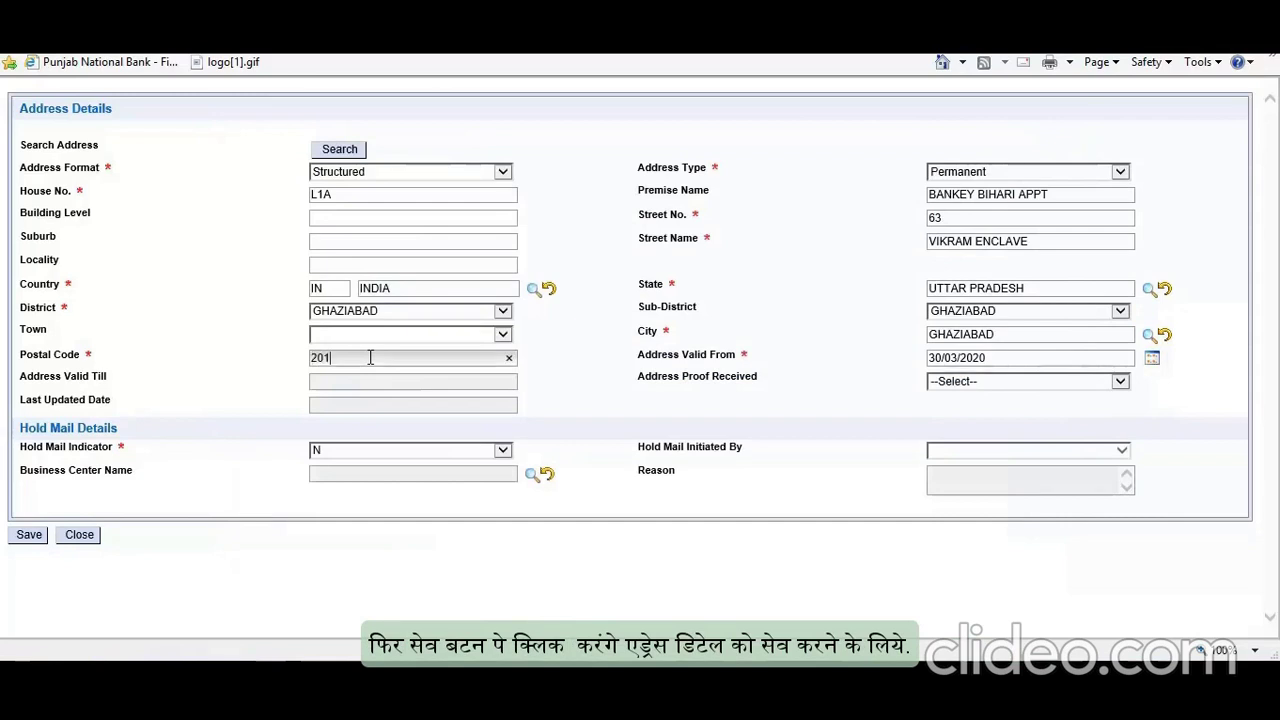
pyautogui.click(27, 542)
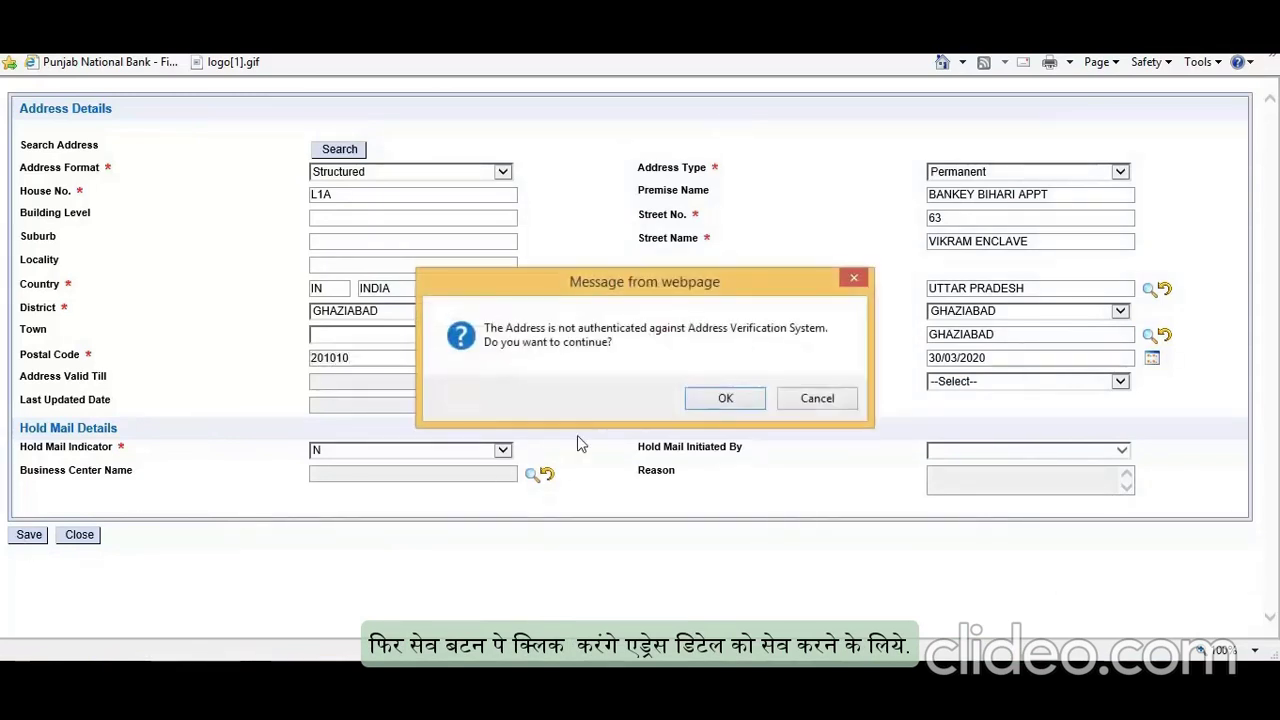
pyautogui.click(717, 402)
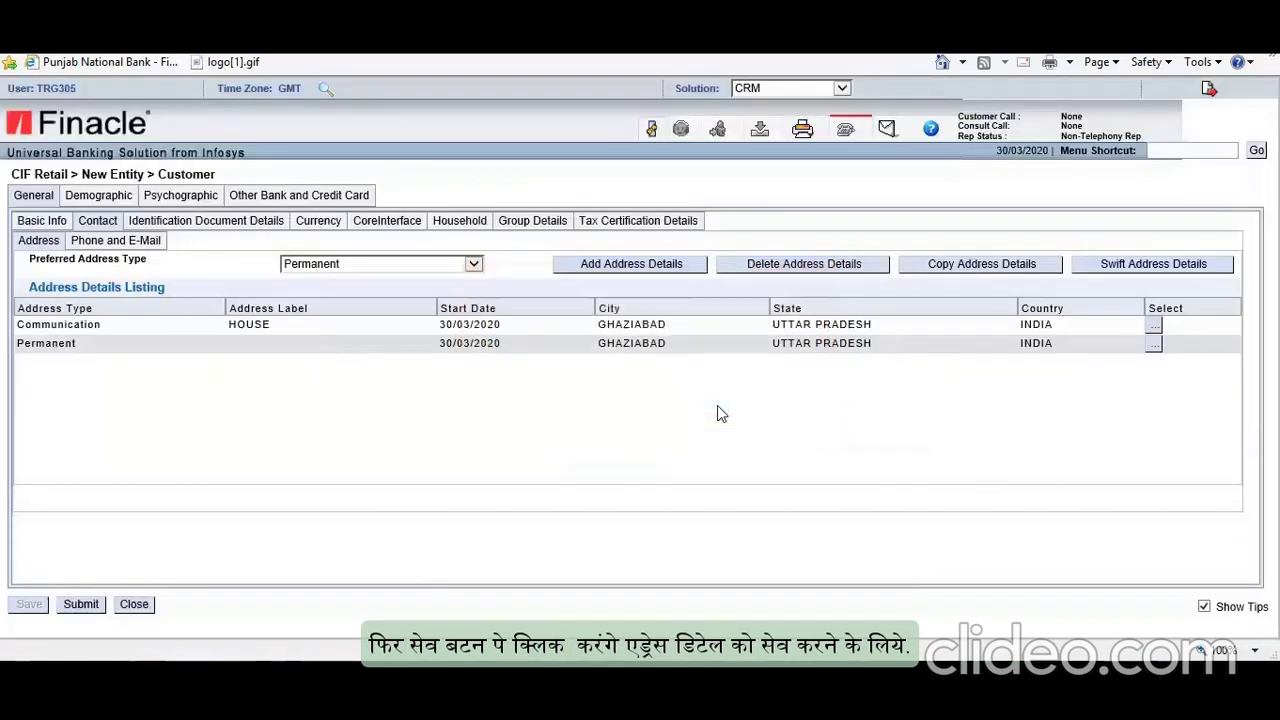
# Step: Set preferred contact to Communication Phone 1, alert mobile to Mobile No., e-mail type to Communication
pyautogui.click(118, 242)
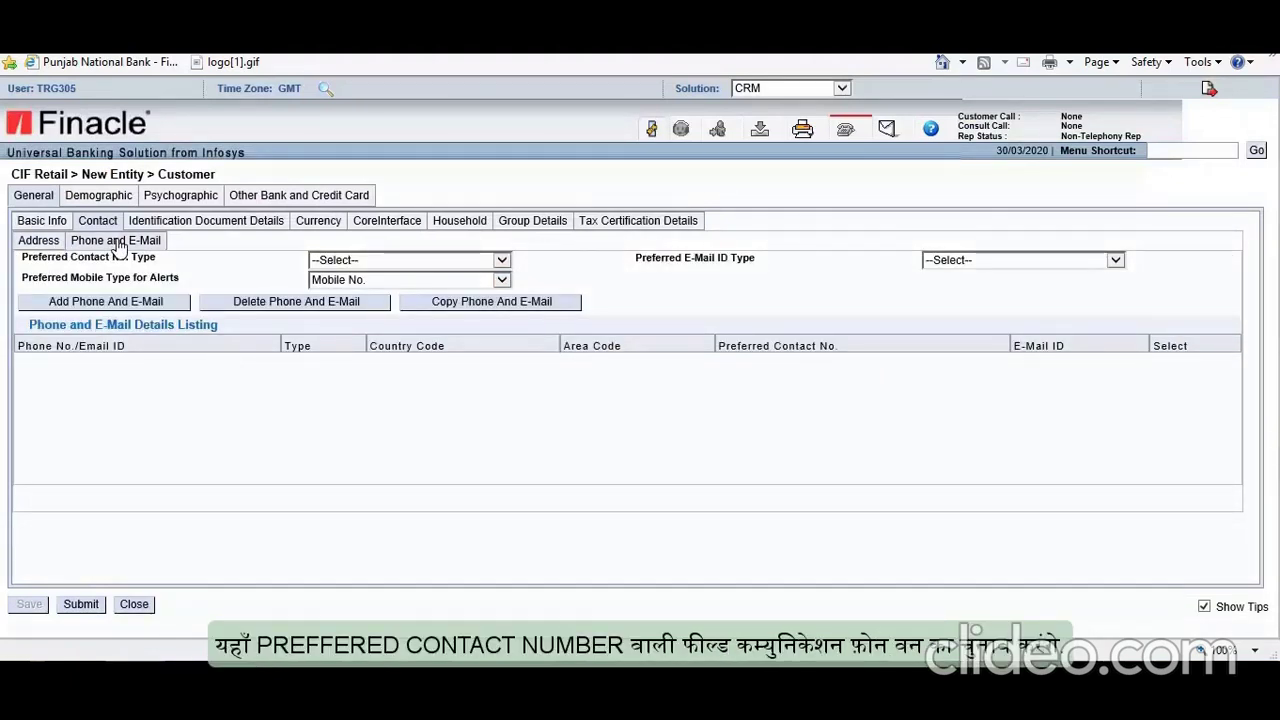
pyautogui.click(501, 261)
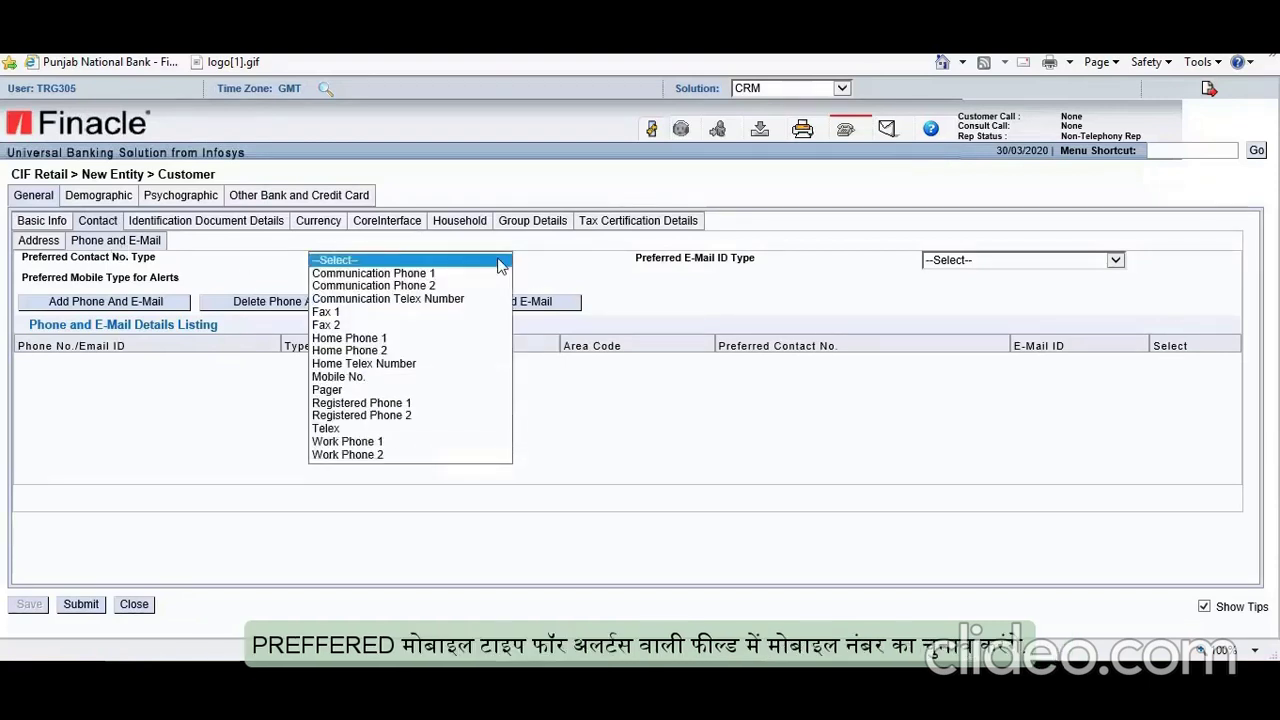
pyautogui.click(428, 276)
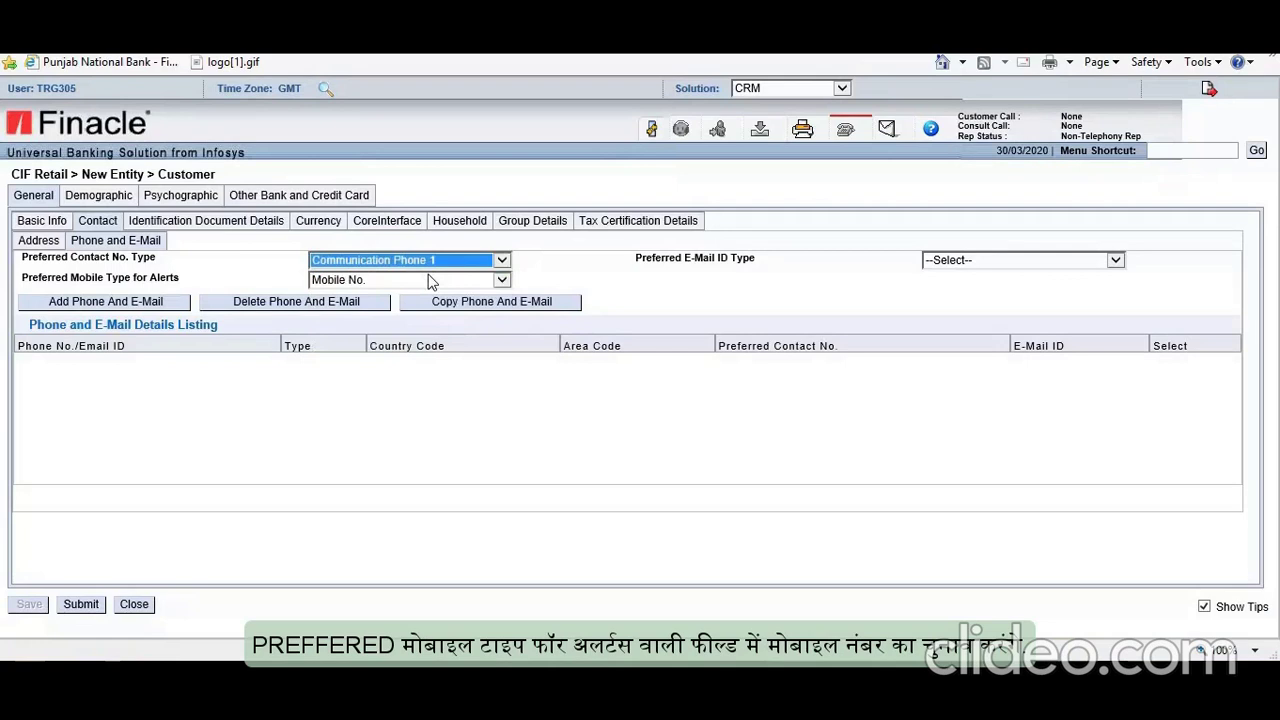
pyautogui.click(457, 283)
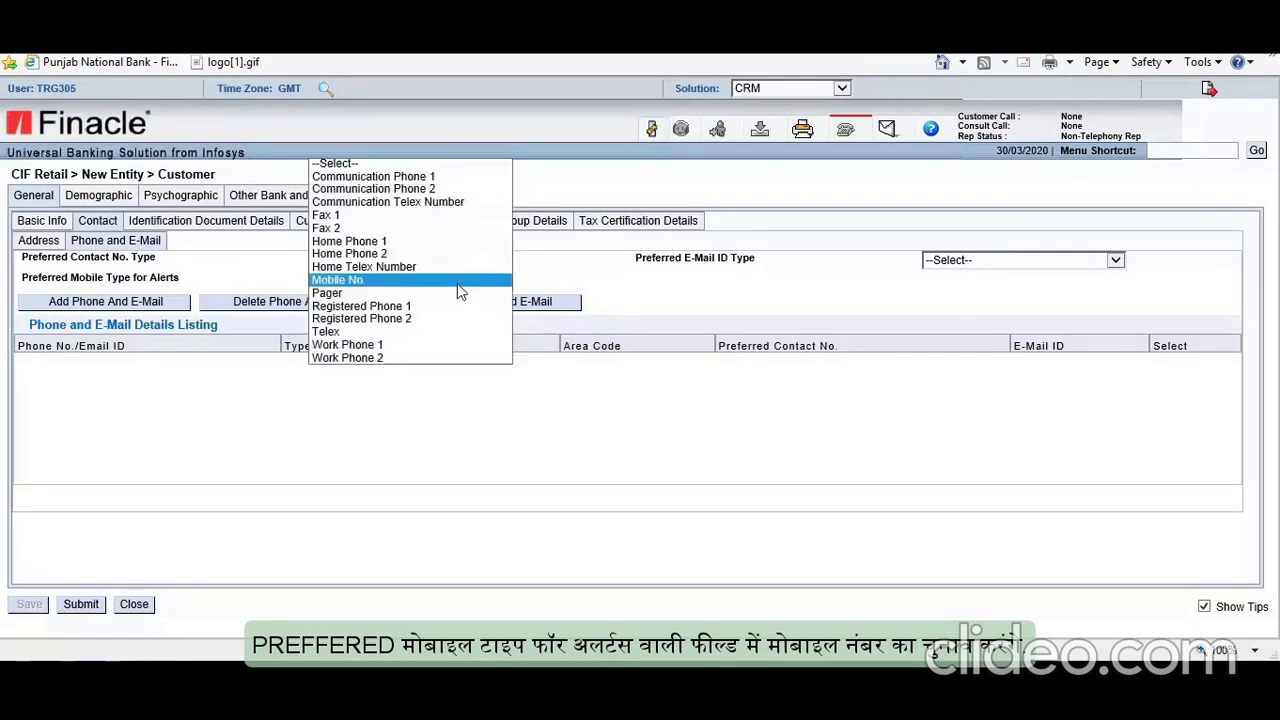
pyautogui.click(381, 283)
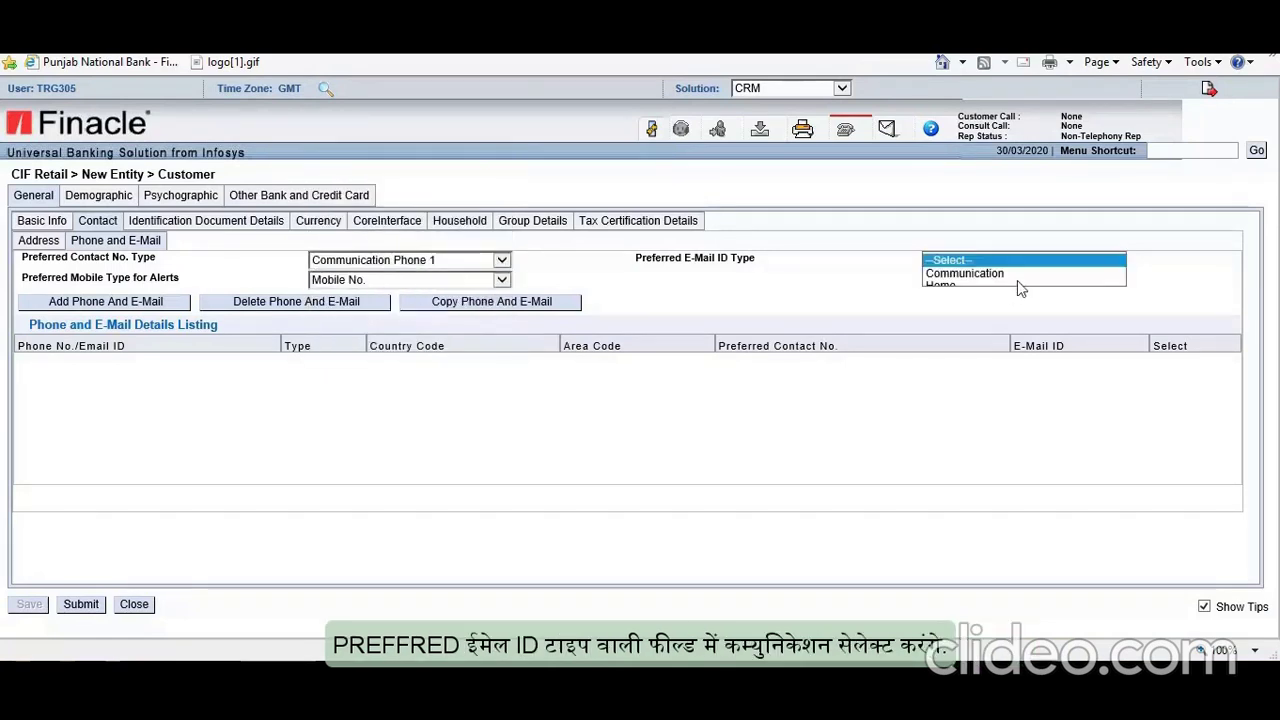
pyautogui.click(968, 275)
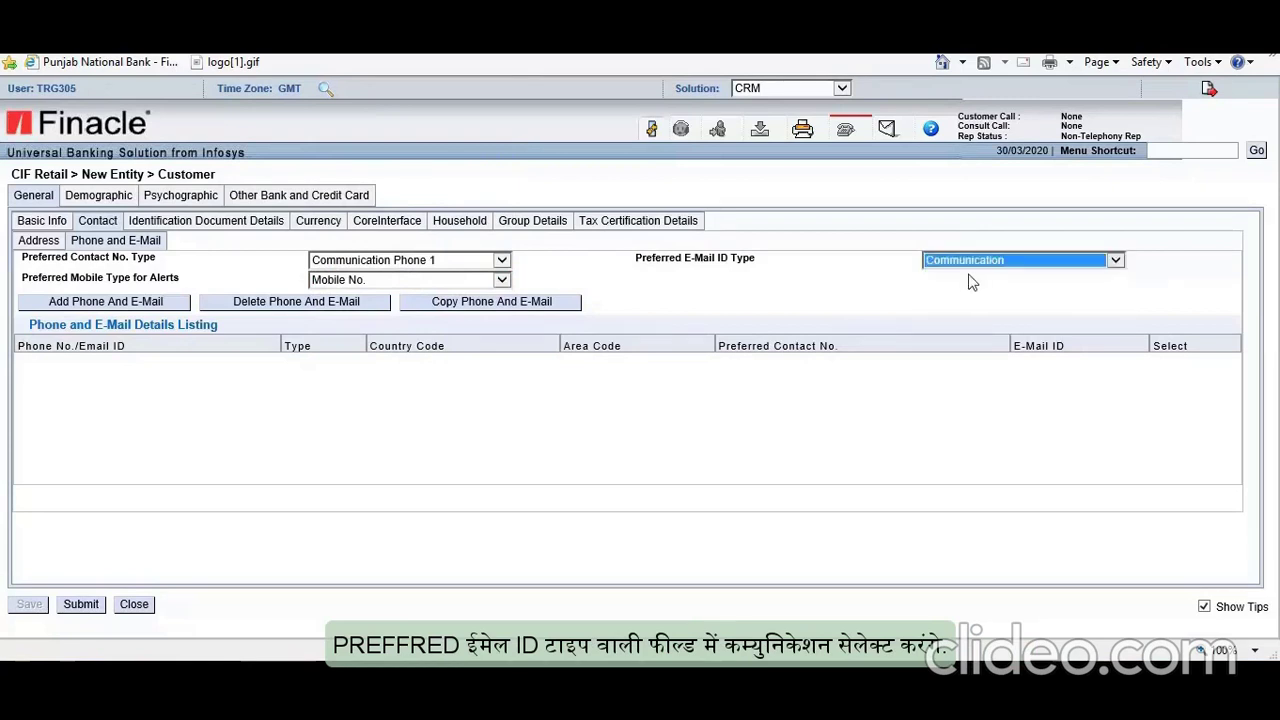
# Step: Add and save a Communication Phone 1 entry with country code 91 and the customer's phone number
pyautogui.click(105, 313)
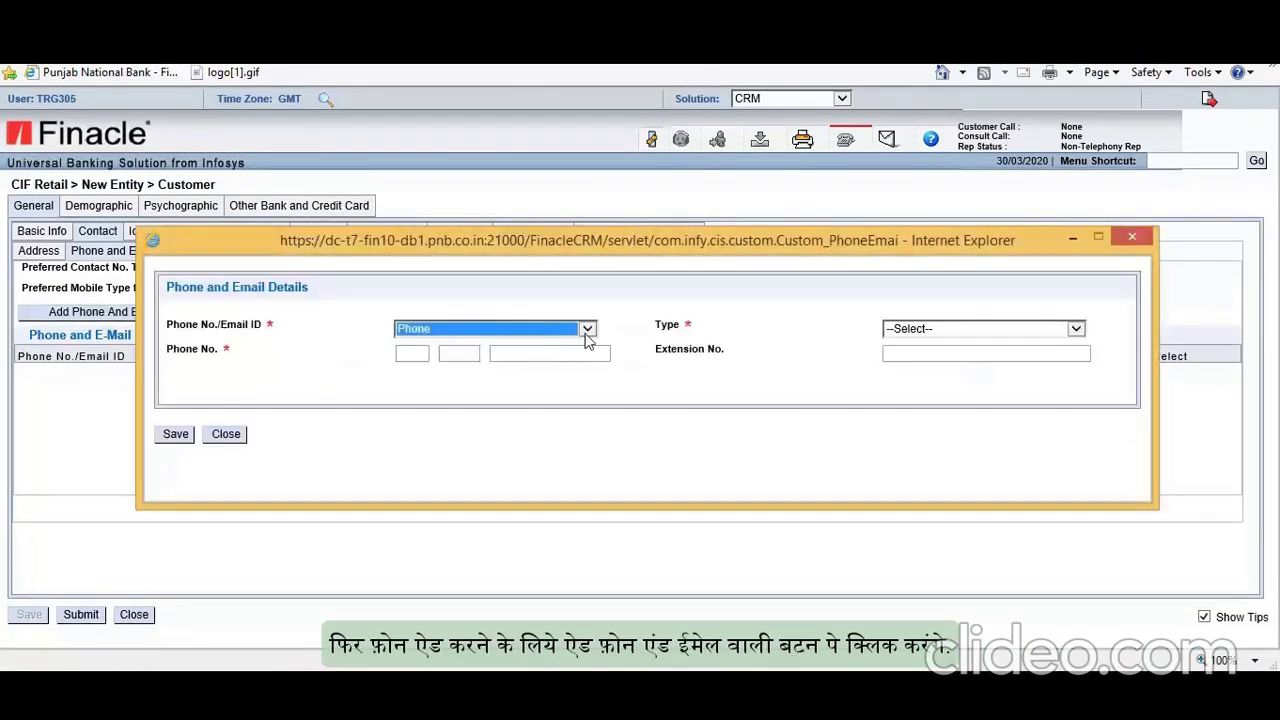
pyautogui.click(587, 332)
pyautogui.click(428, 332)
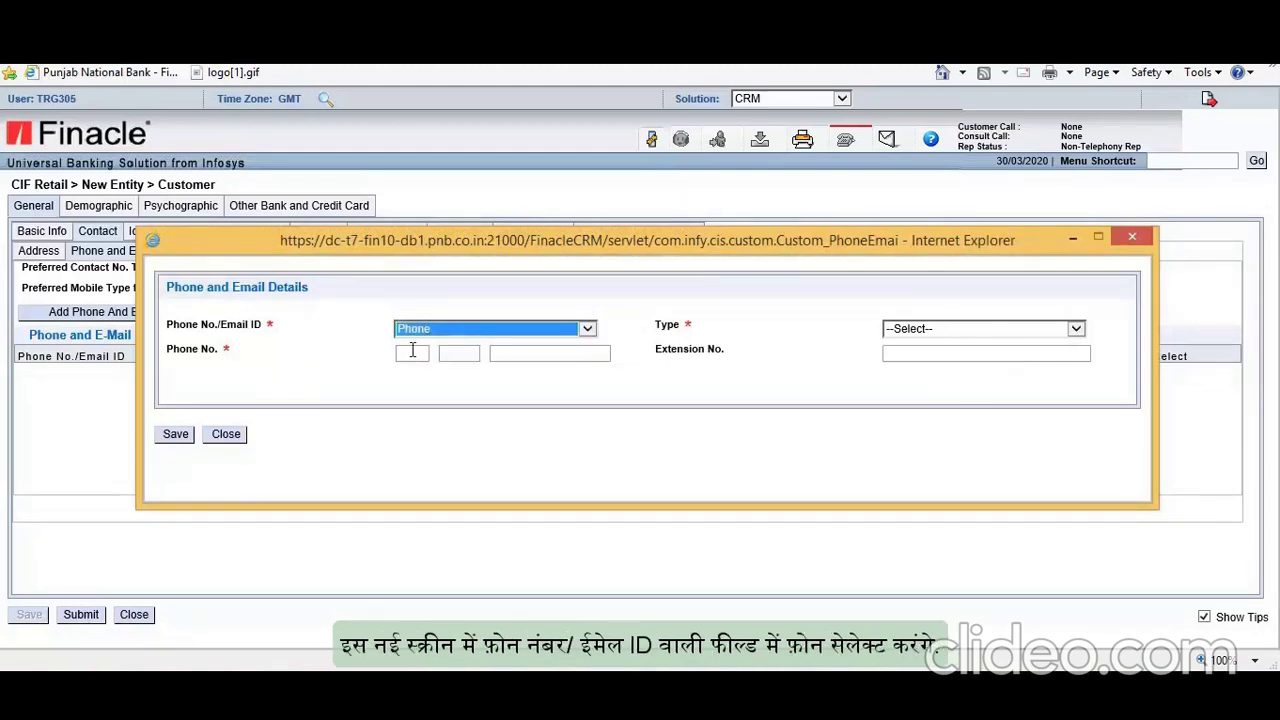
pyautogui.click(1052, 334)
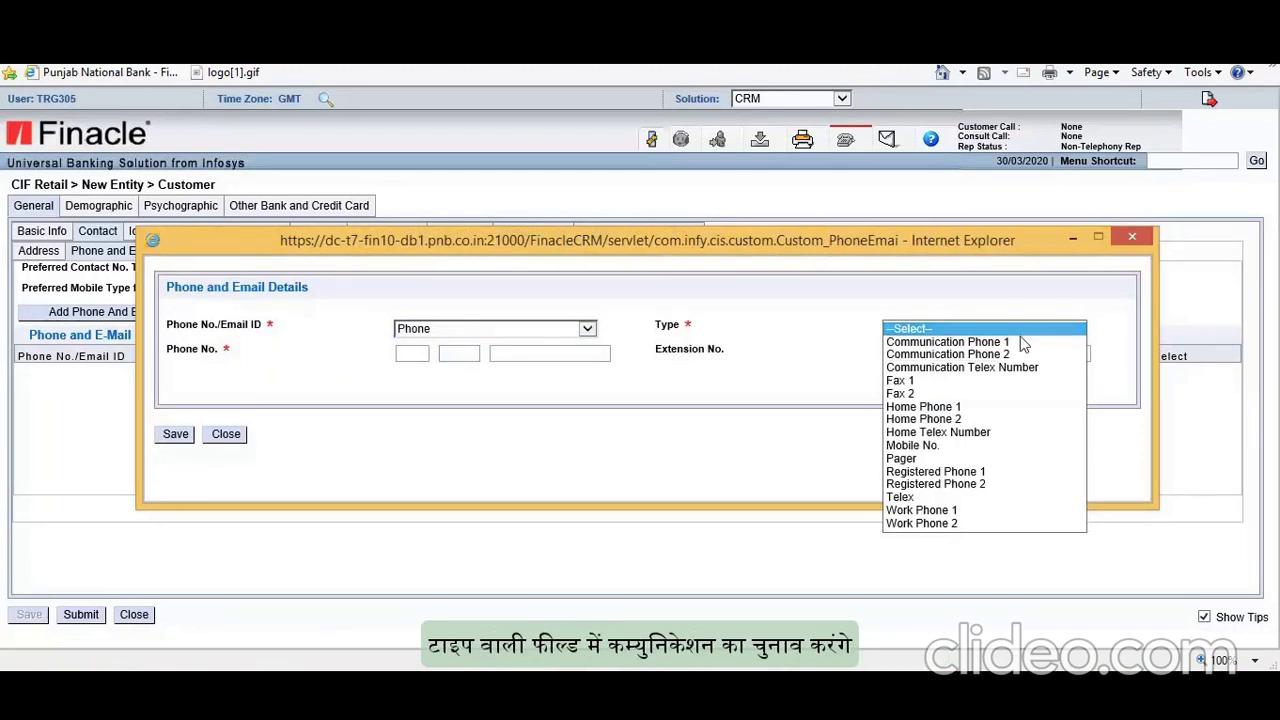
pyautogui.click(1010, 338)
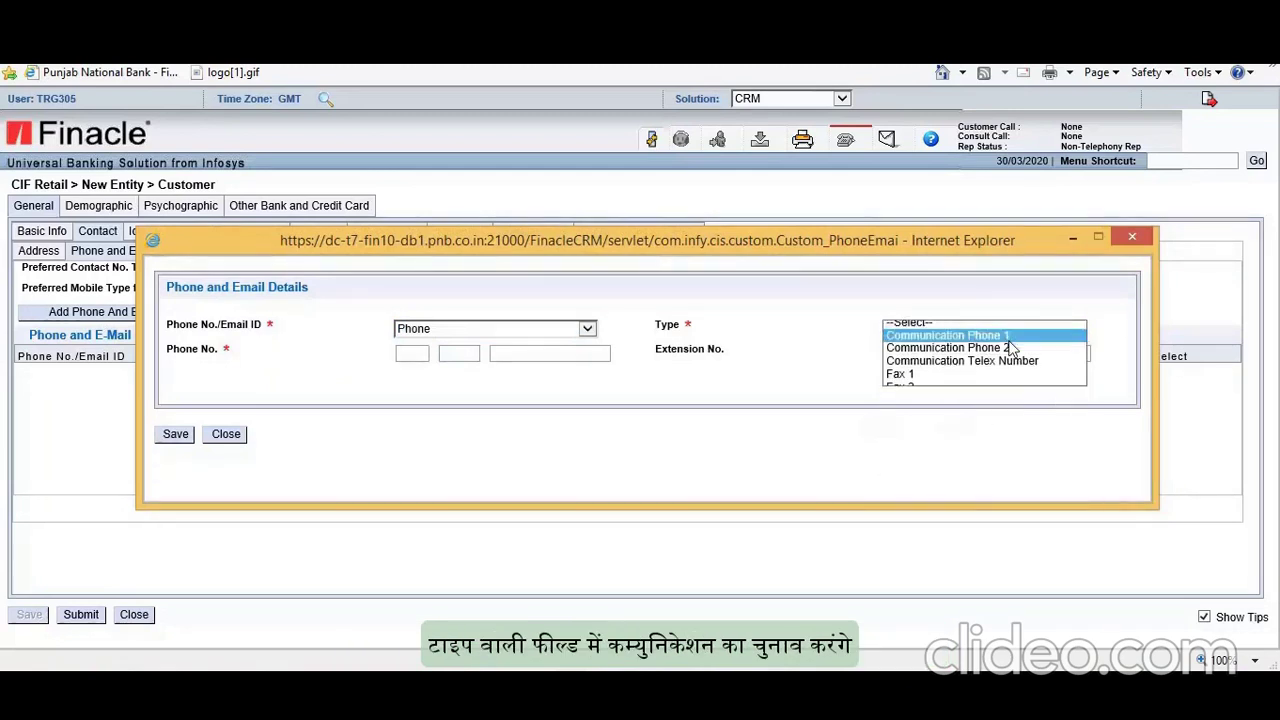
pyautogui.click(416, 355)
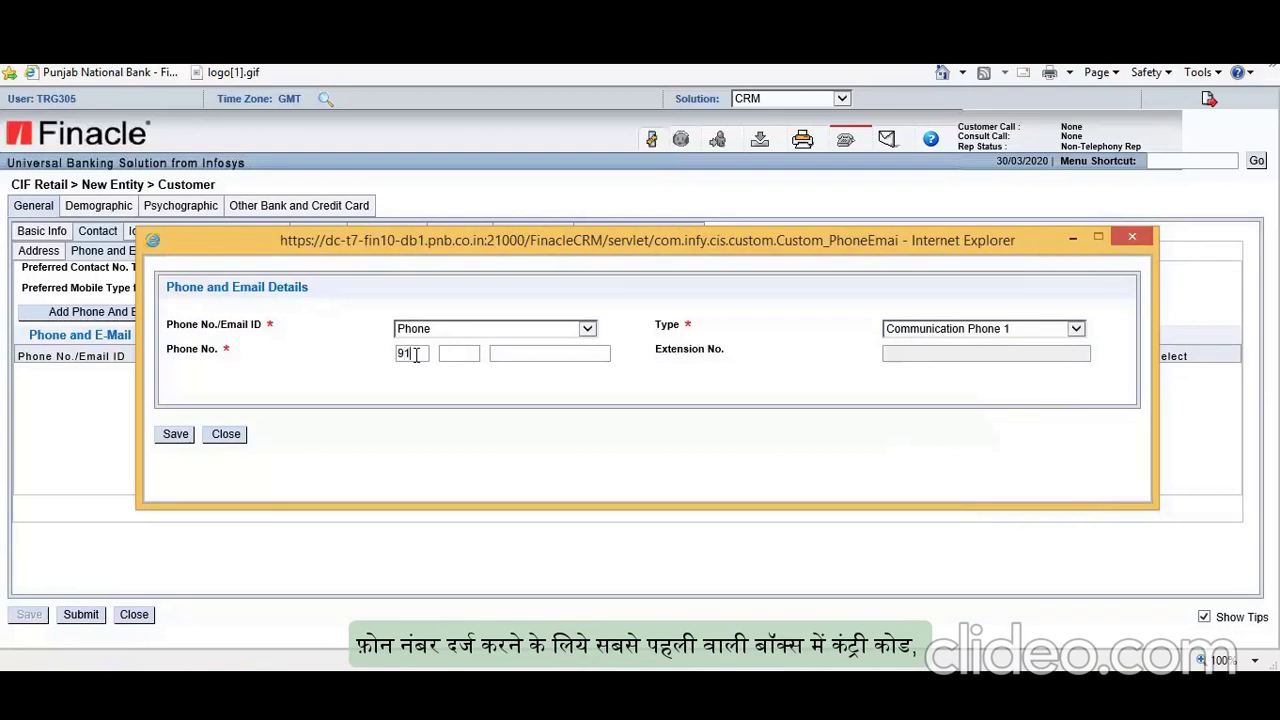
pyautogui.click(547, 357)
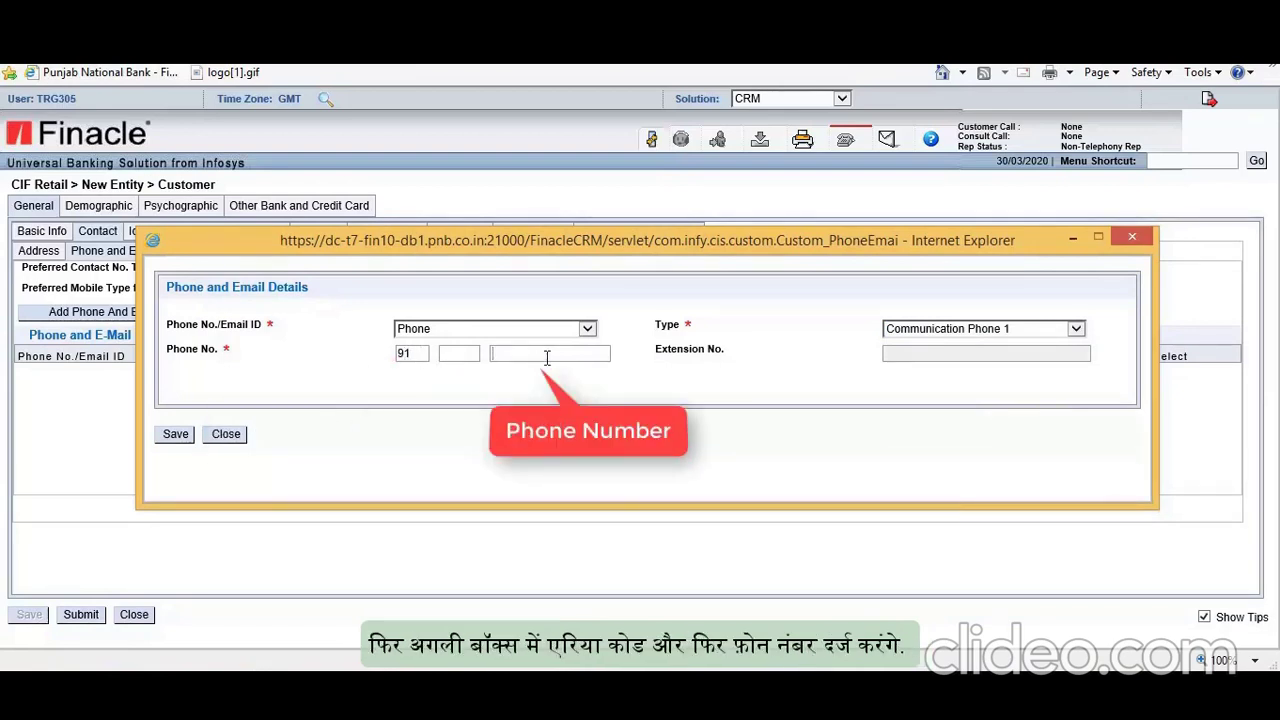
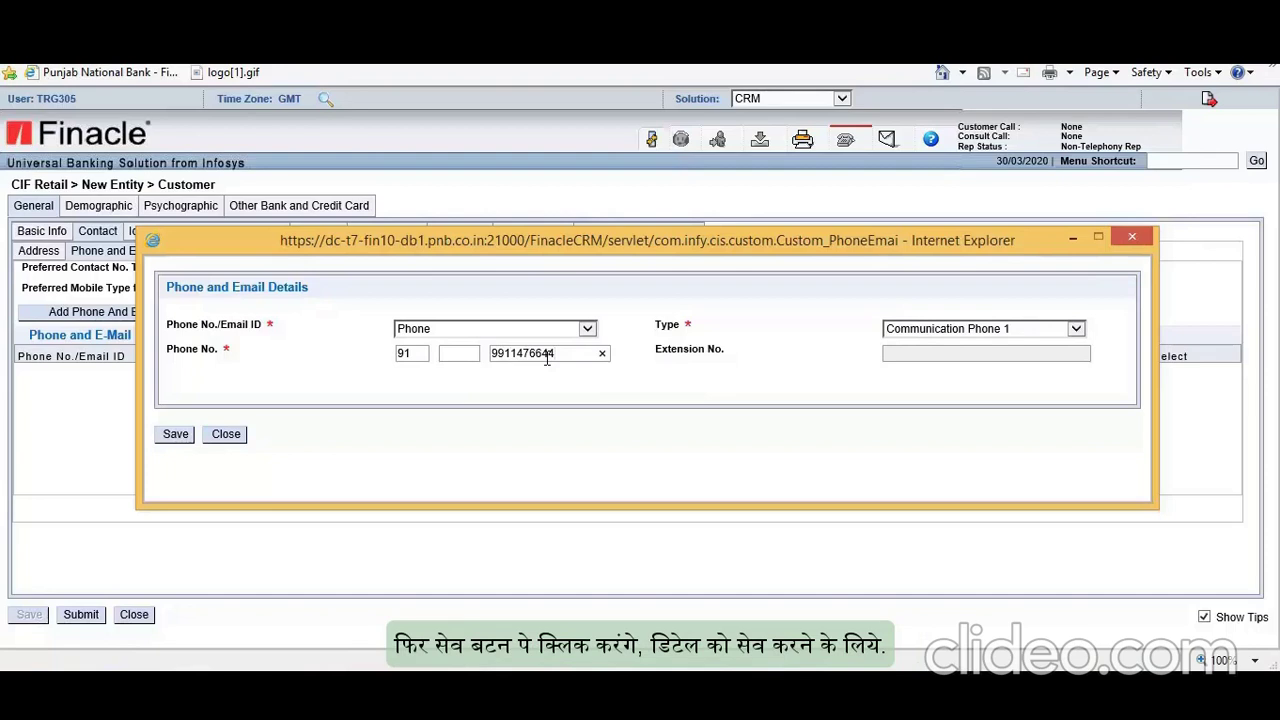
pyautogui.click(175, 436)
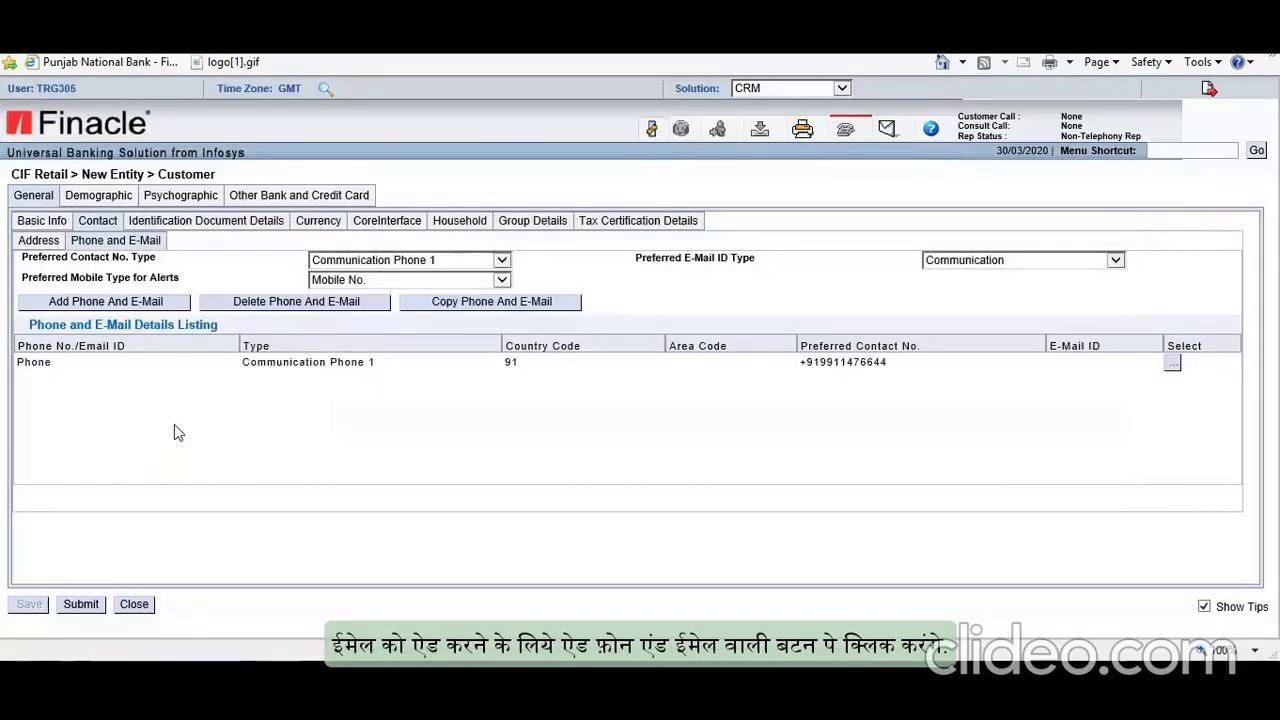
# Step: Start a new E-mail entry of type Communication and type in the customer's e-mail address
pyautogui.click(120, 304)
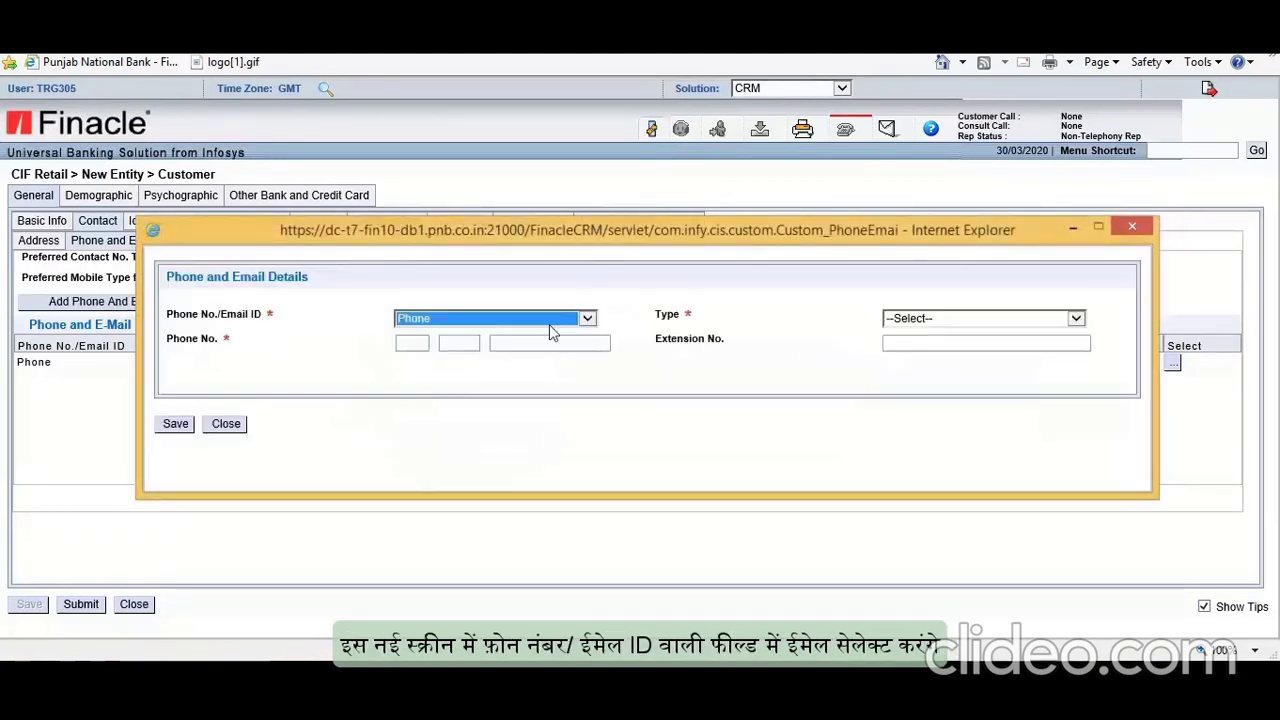
pyautogui.click(555, 325)
pyautogui.click(423, 305)
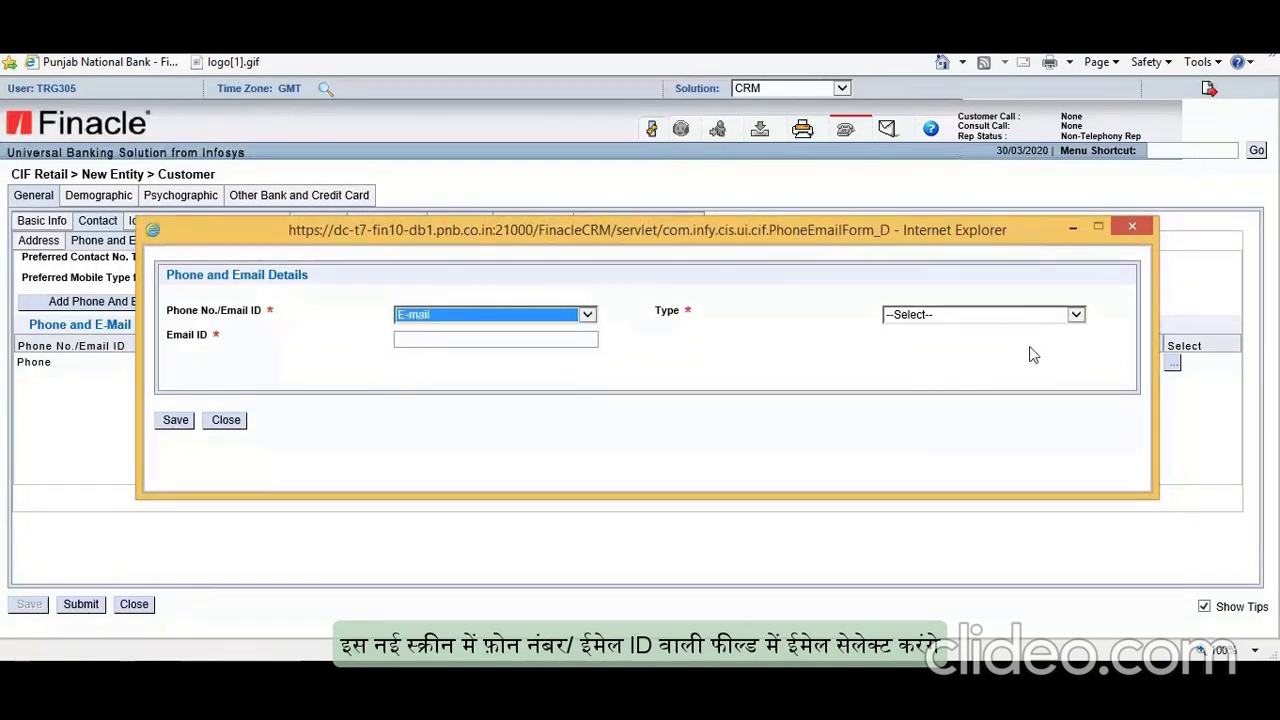
pyautogui.click(1048, 318)
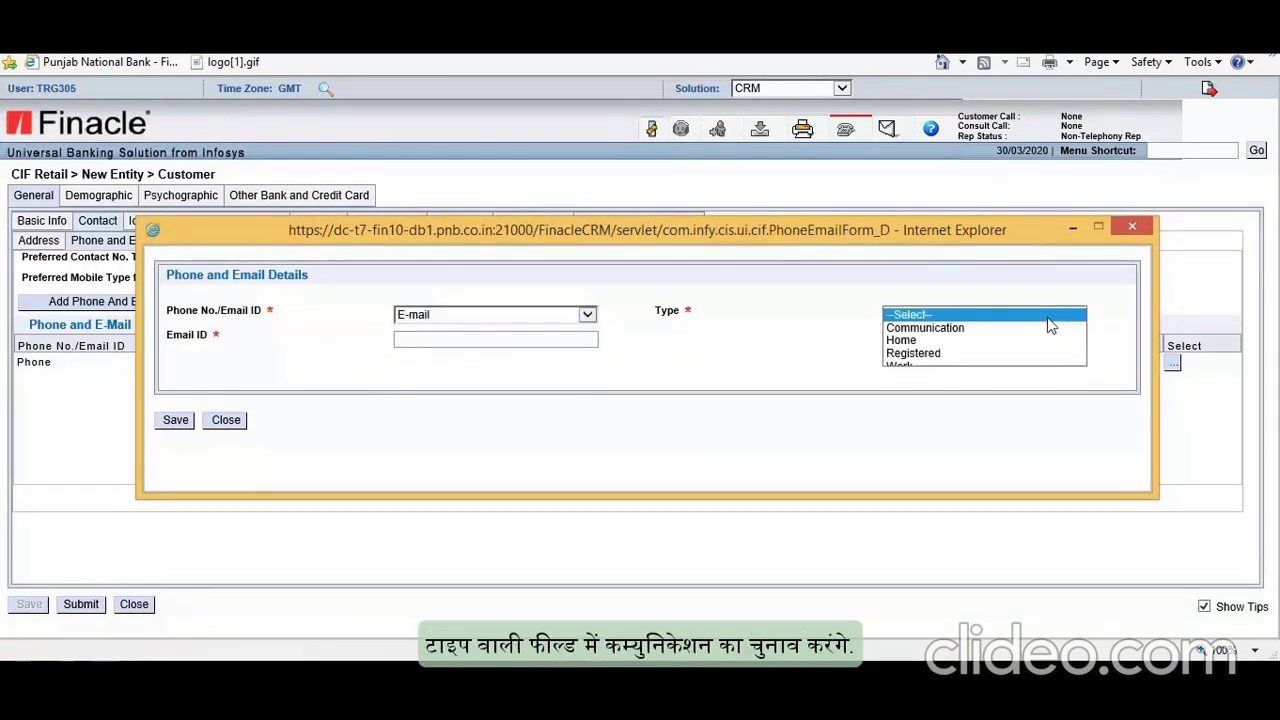
pyautogui.click(956, 331)
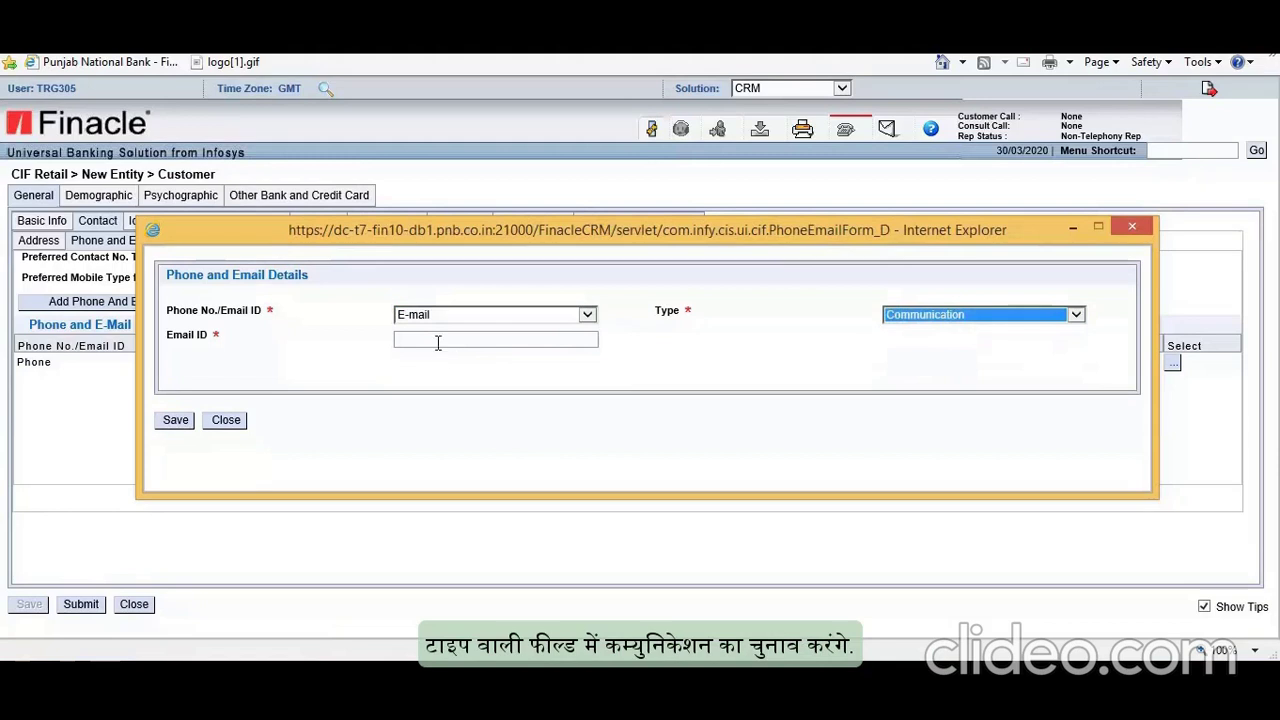
pyautogui.click(437, 342)
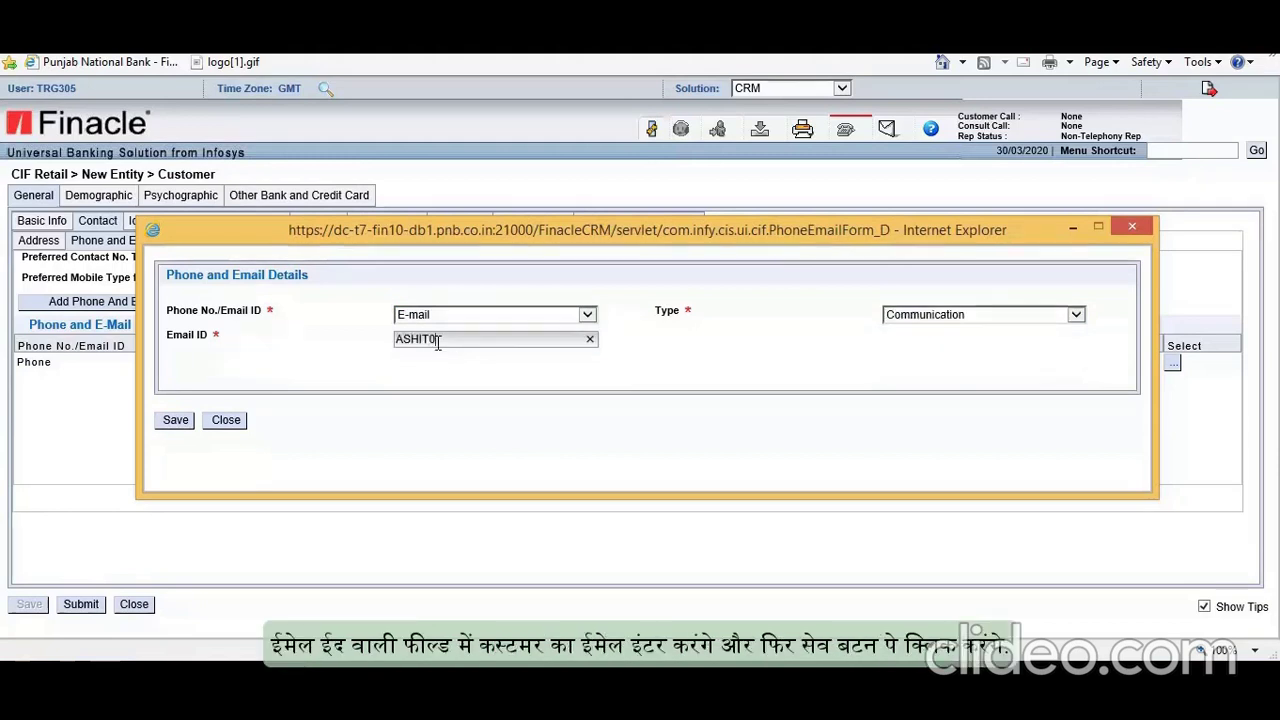
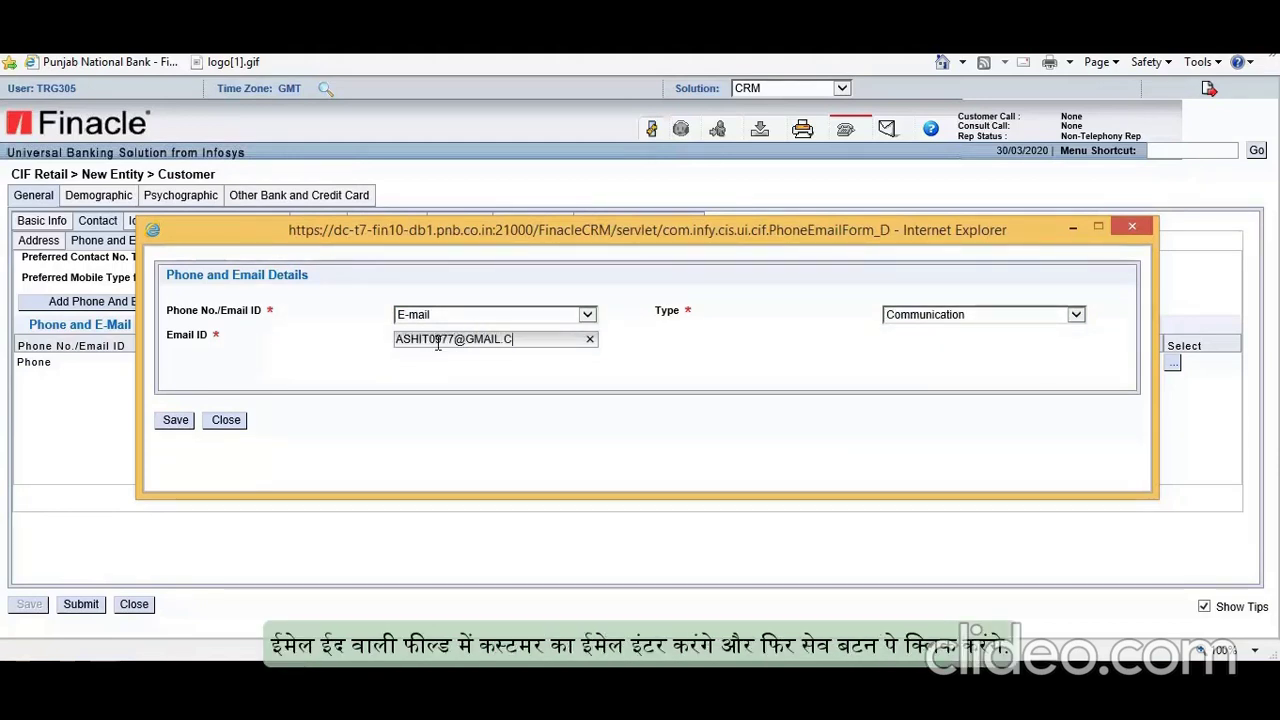
# Step: Save the e-mail entry and begin a new identification document entry
pyautogui.click(179, 427)
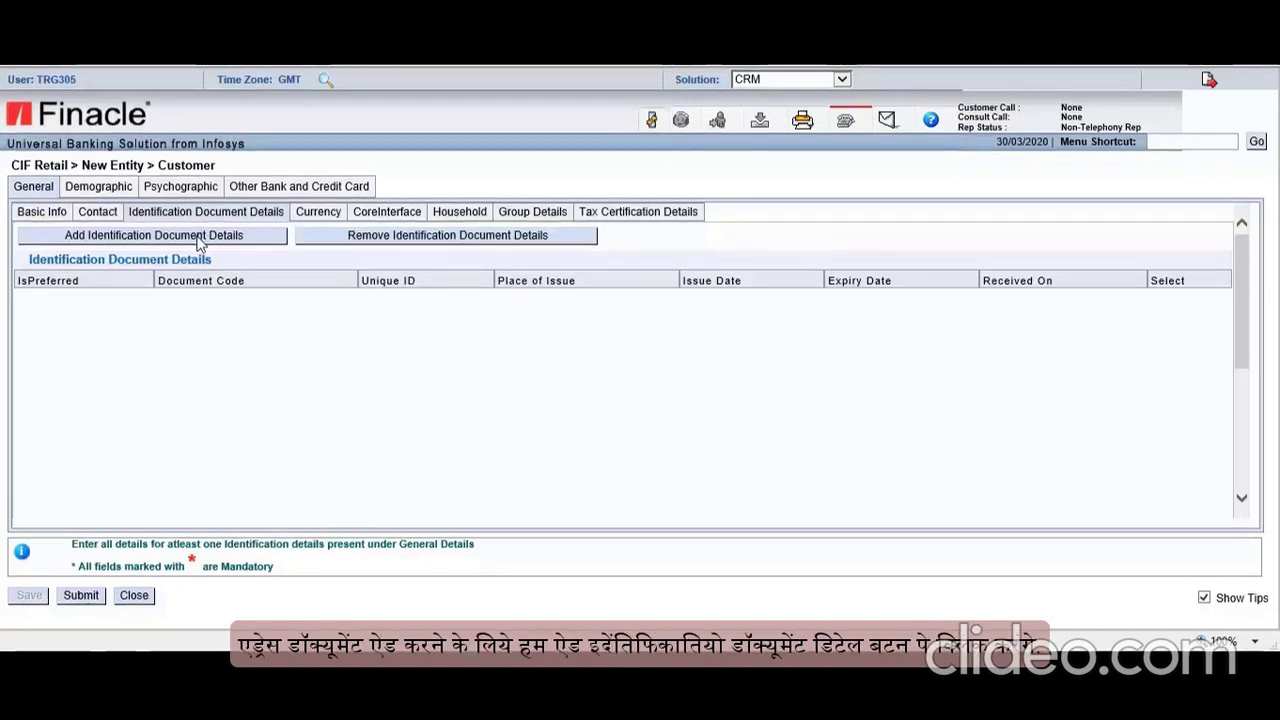
pyautogui.click(199, 240)
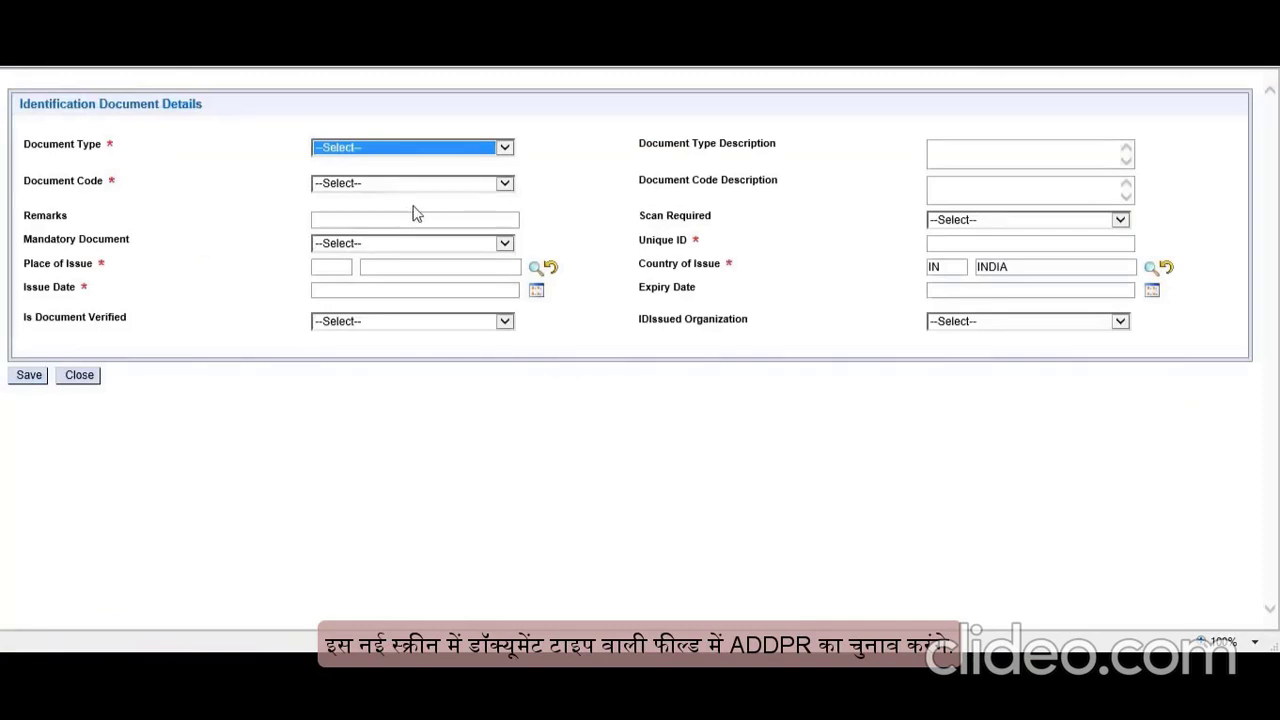
# Step: Set document type ADDPR, code A_VOTER, remarks 'VOTER CARD FOR ADDRESS PROFF', and the voter ID number
pyautogui.click(504, 147)
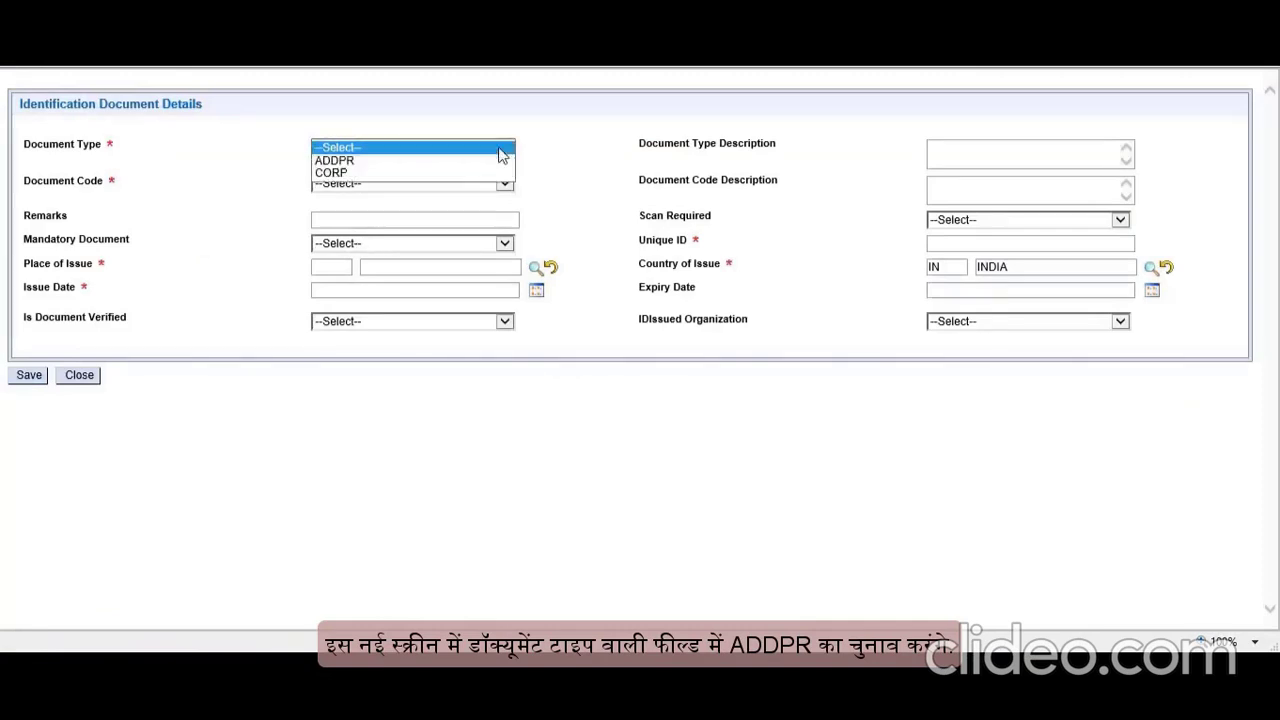
pyautogui.click(366, 161)
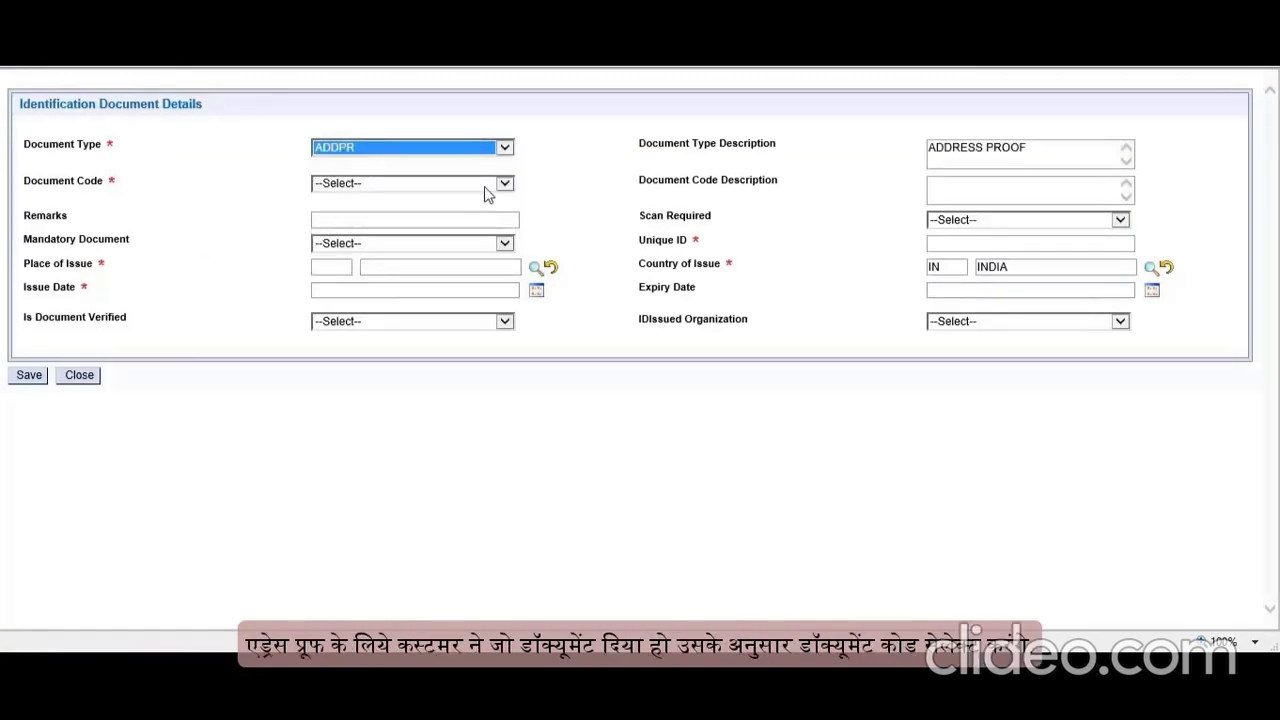
pyautogui.click(485, 186)
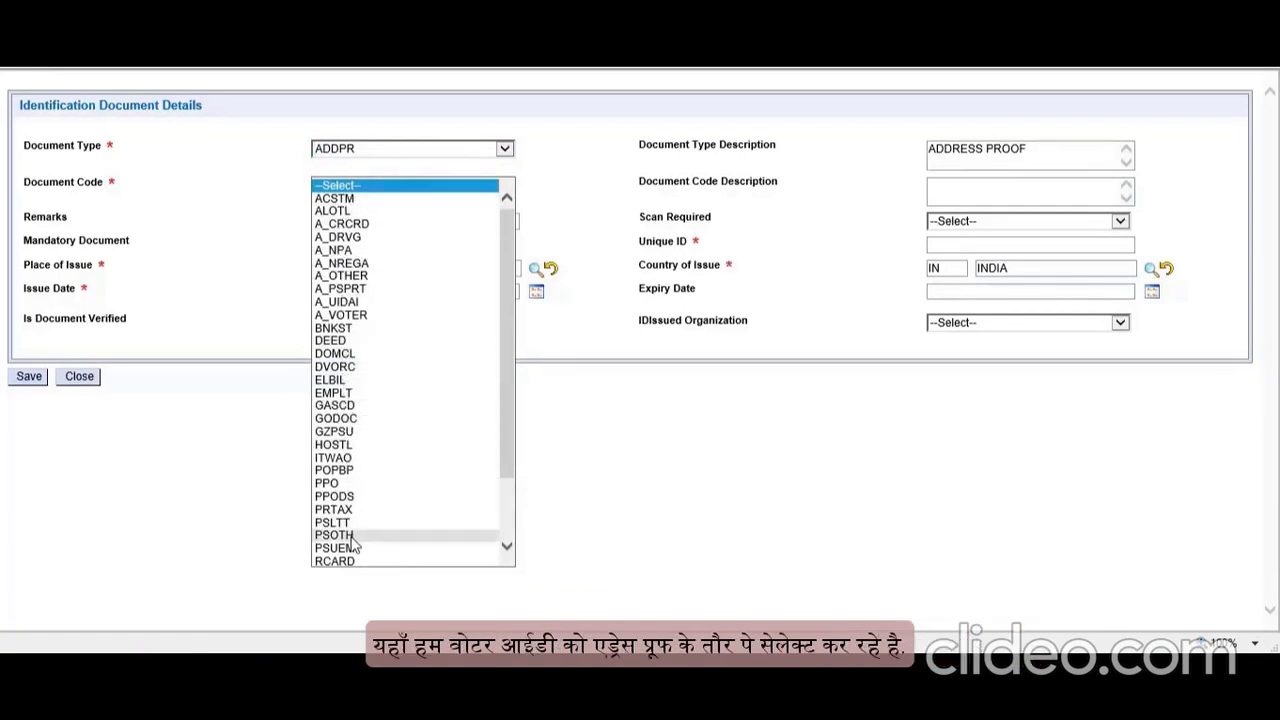
pyautogui.click(340, 315)
pyautogui.click(423, 217)
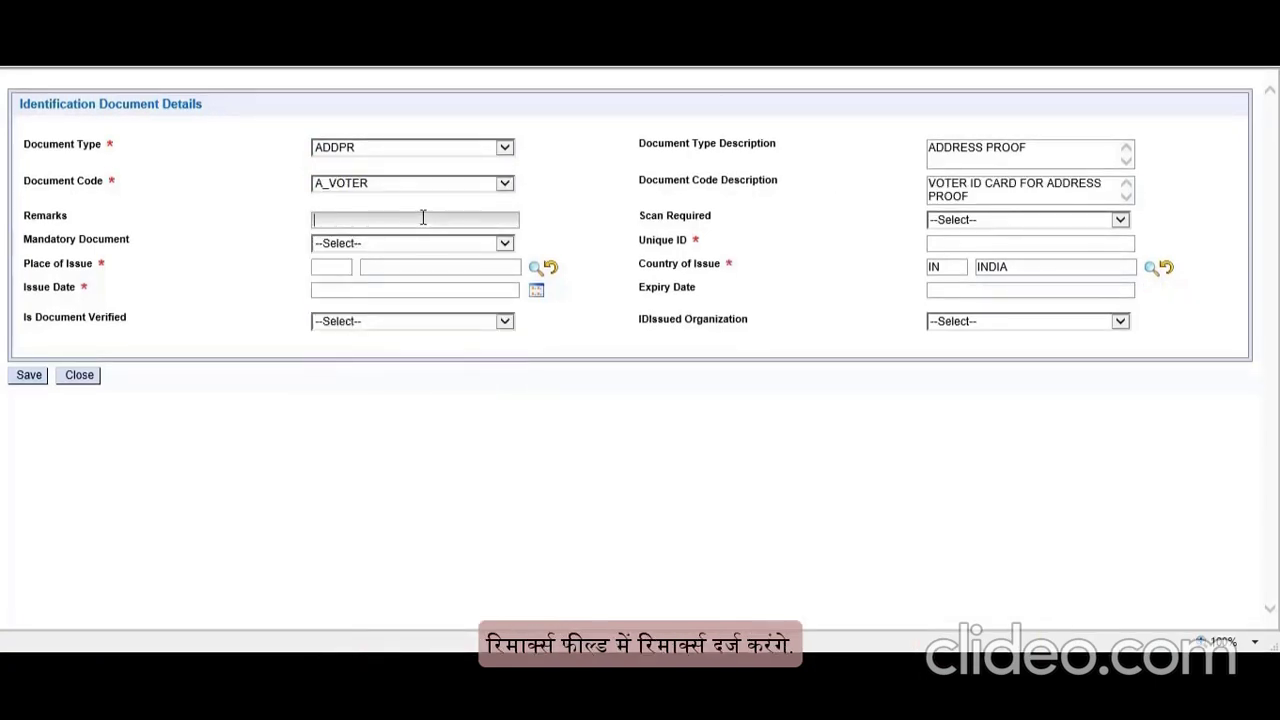
pyautogui.write('VOTER CARD FOR ADDRESS')
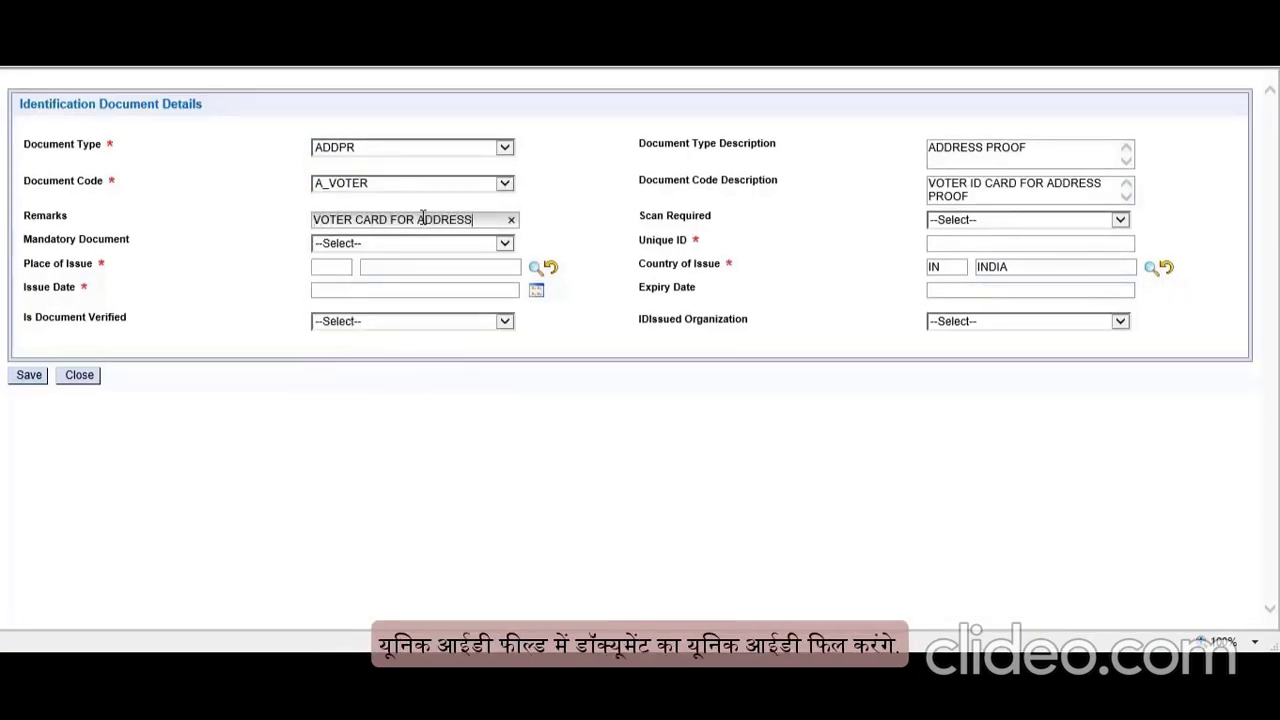
pyautogui.write(' PROFF')
pyautogui.click(1017, 248)
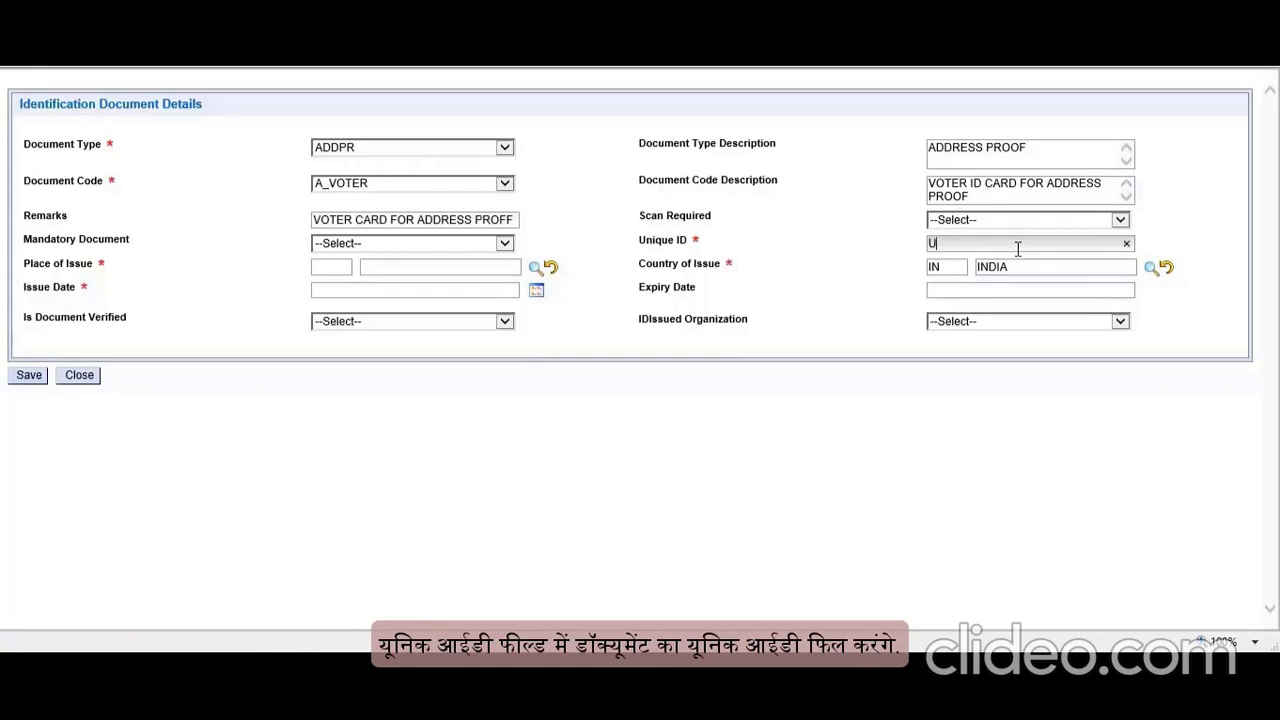
# Step: Set place of issue GHAZIABAD and issue date 01/01/2009, then save and confirm closing
pyautogui.click(535, 268)
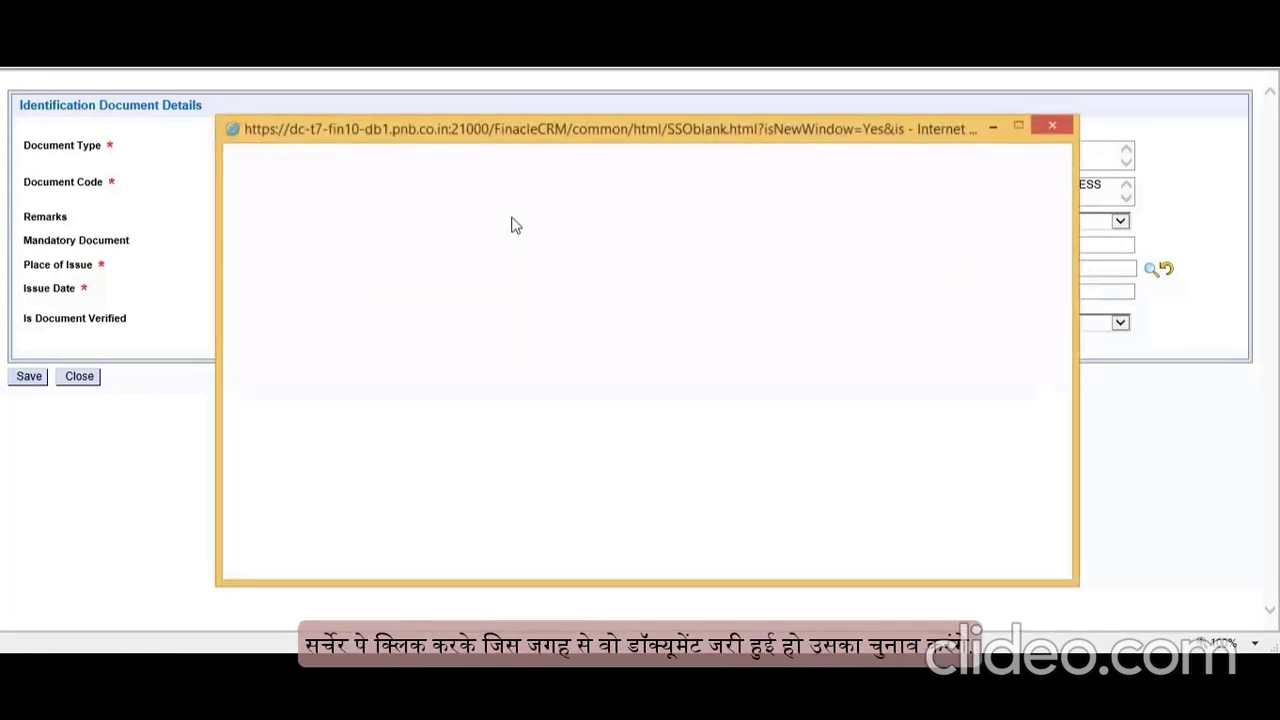
pyautogui.write('GHAZ*')
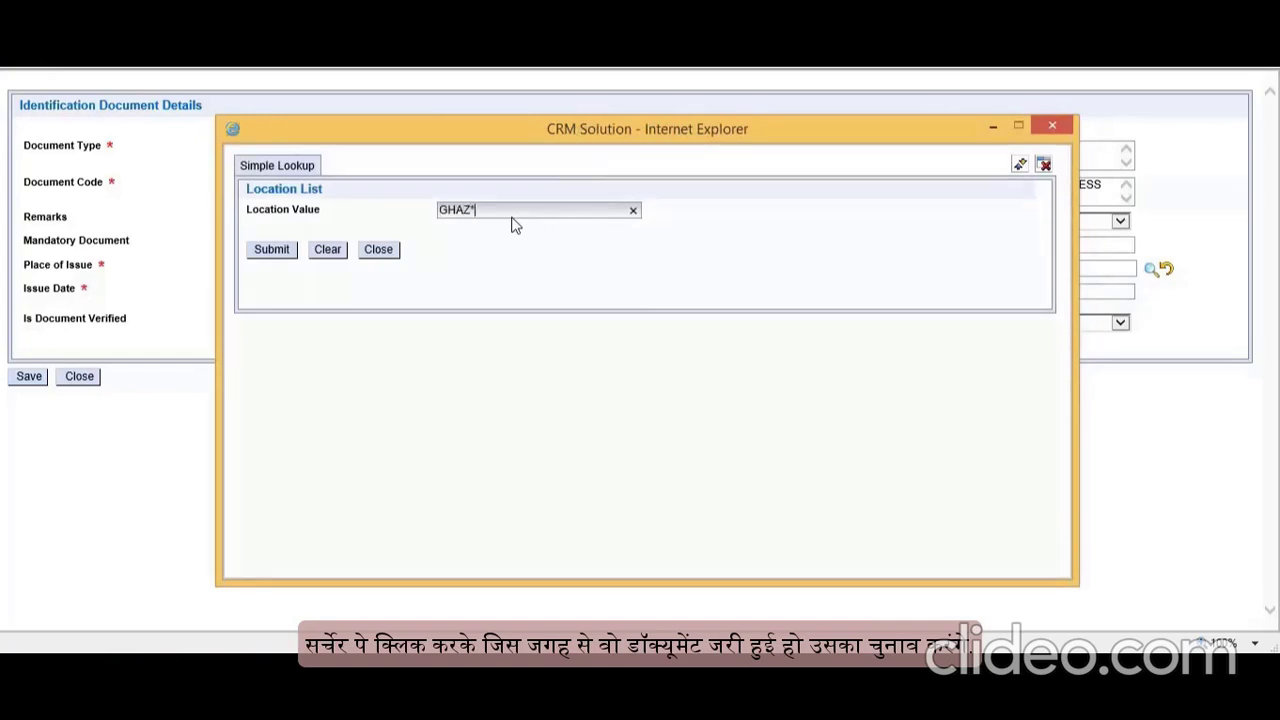
pyautogui.click(283, 252)
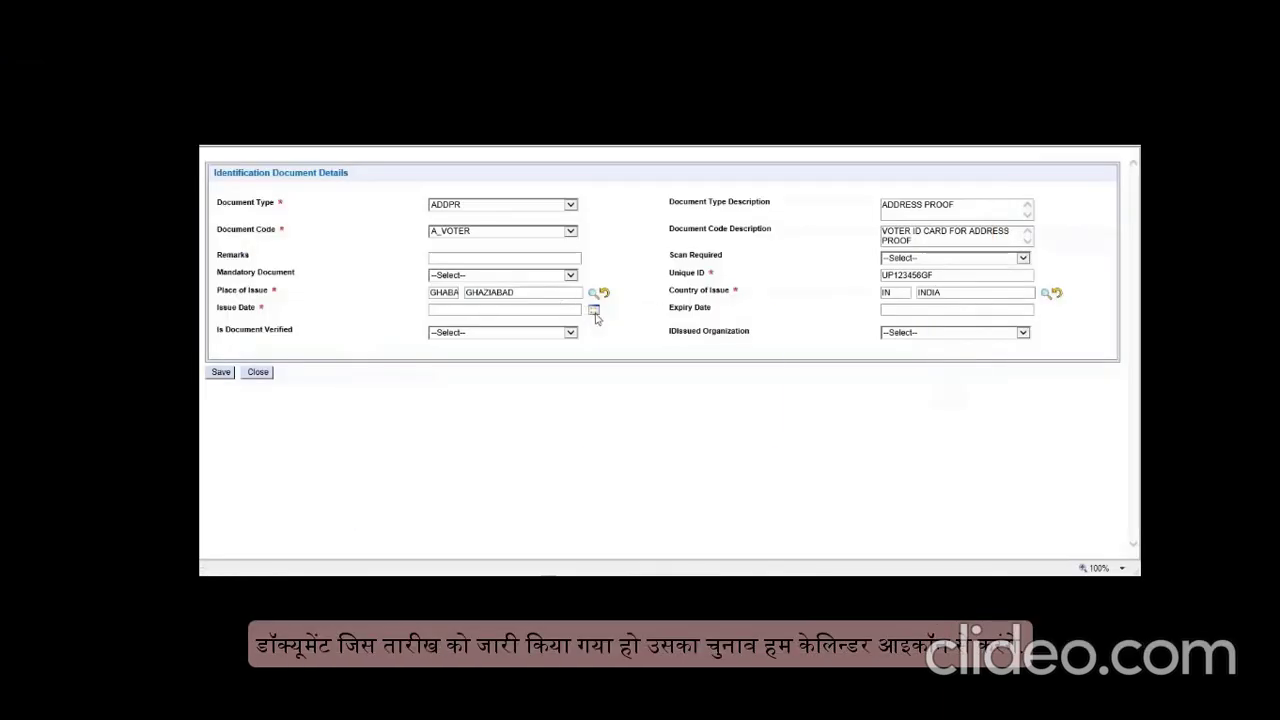
pyautogui.click(593, 311)
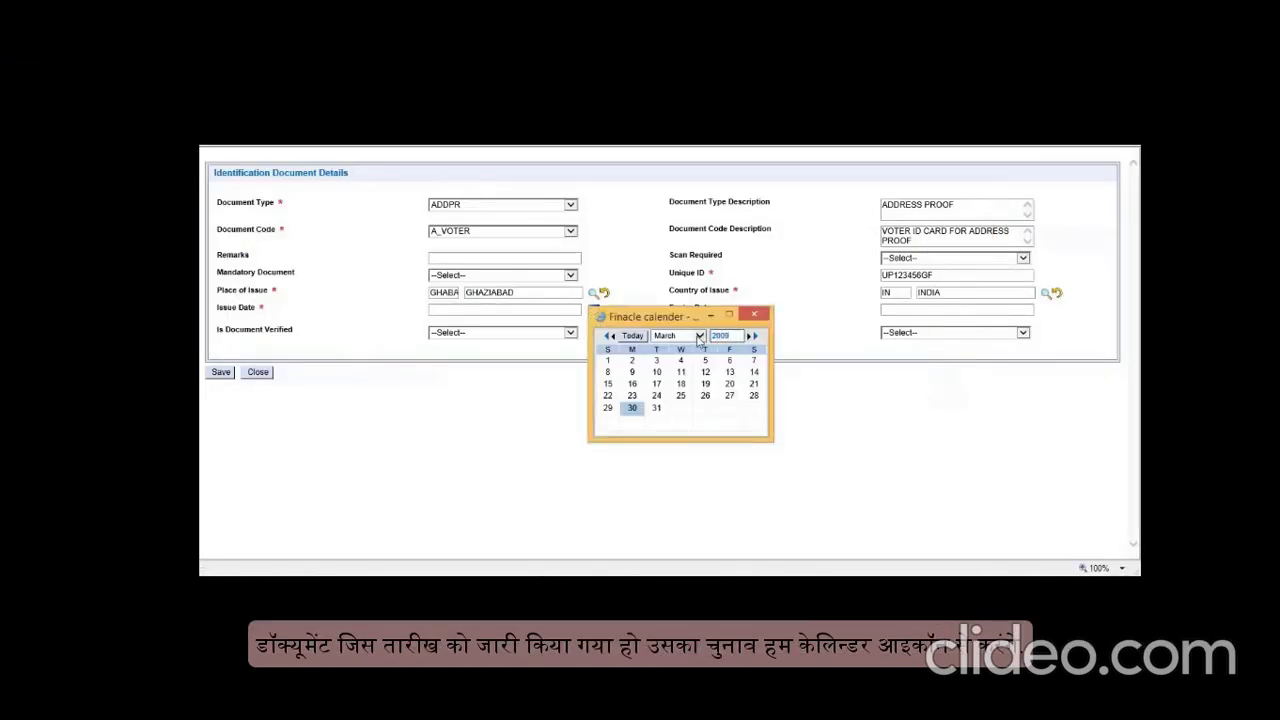
pyautogui.click(699, 335)
pyautogui.click(675, 316)
pyautogui.click(705, 360)
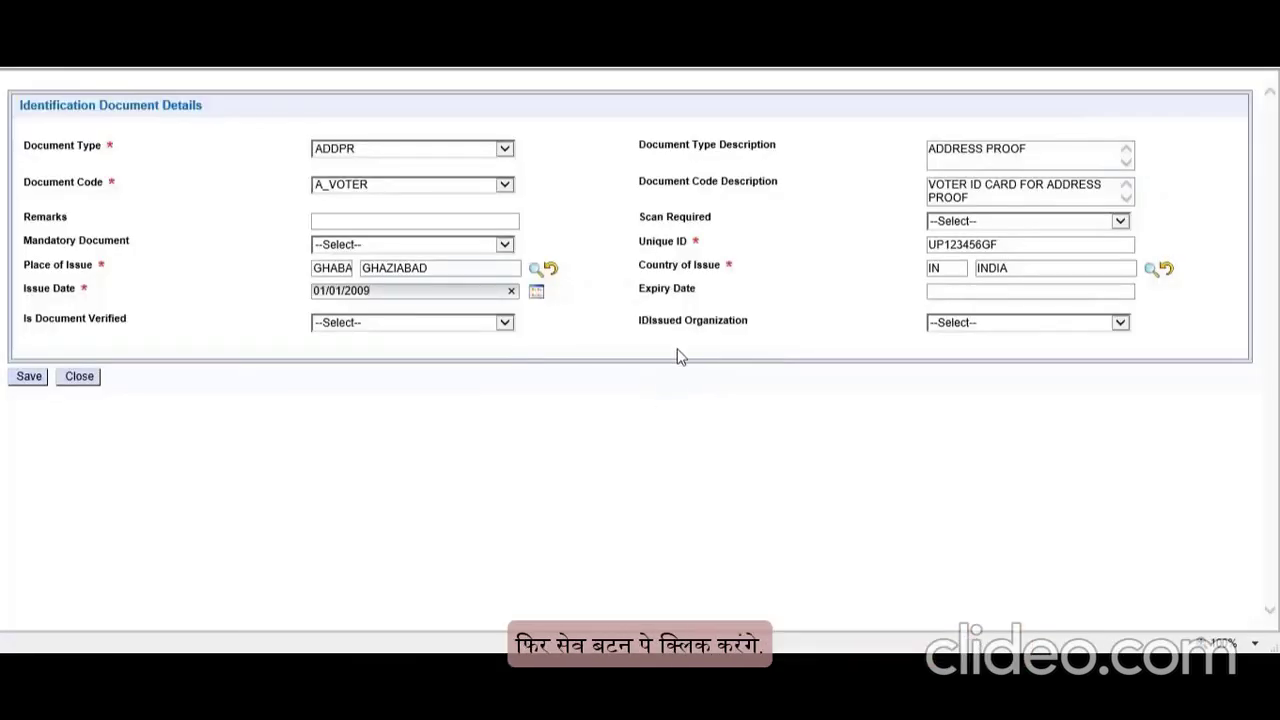
pyautogui.click(29, 380)
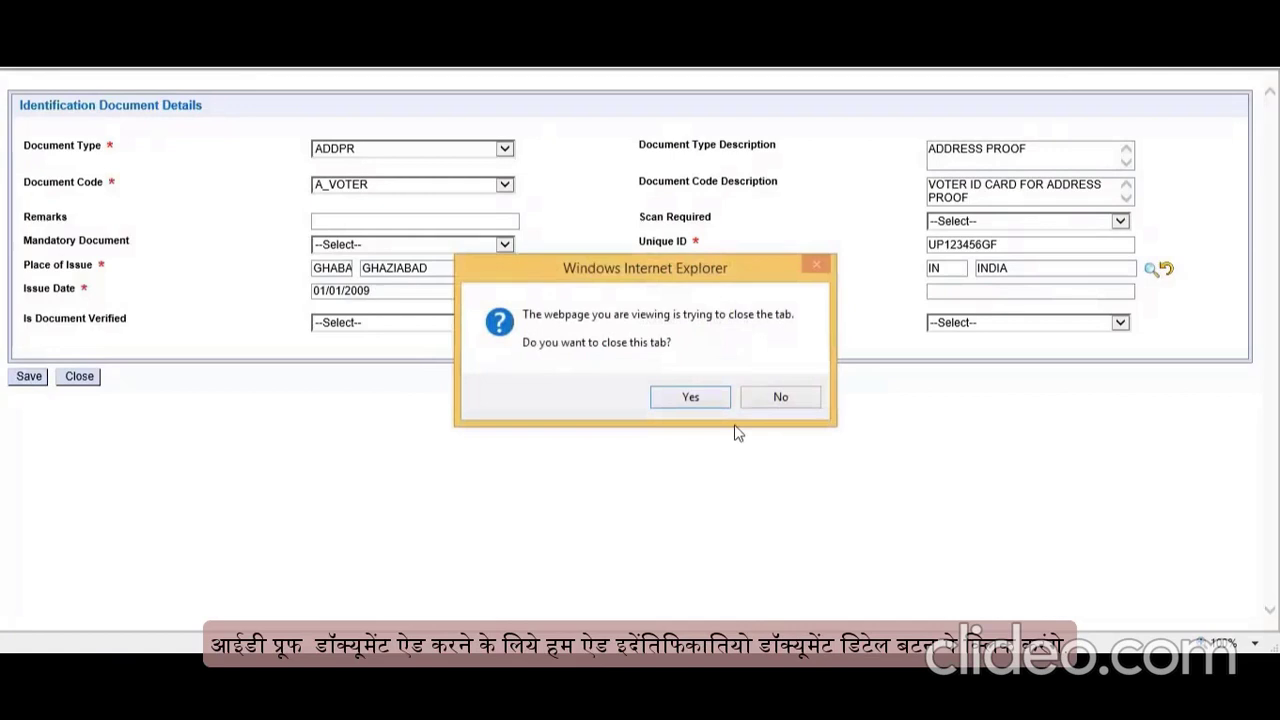
pyautogui.click(688, 400)
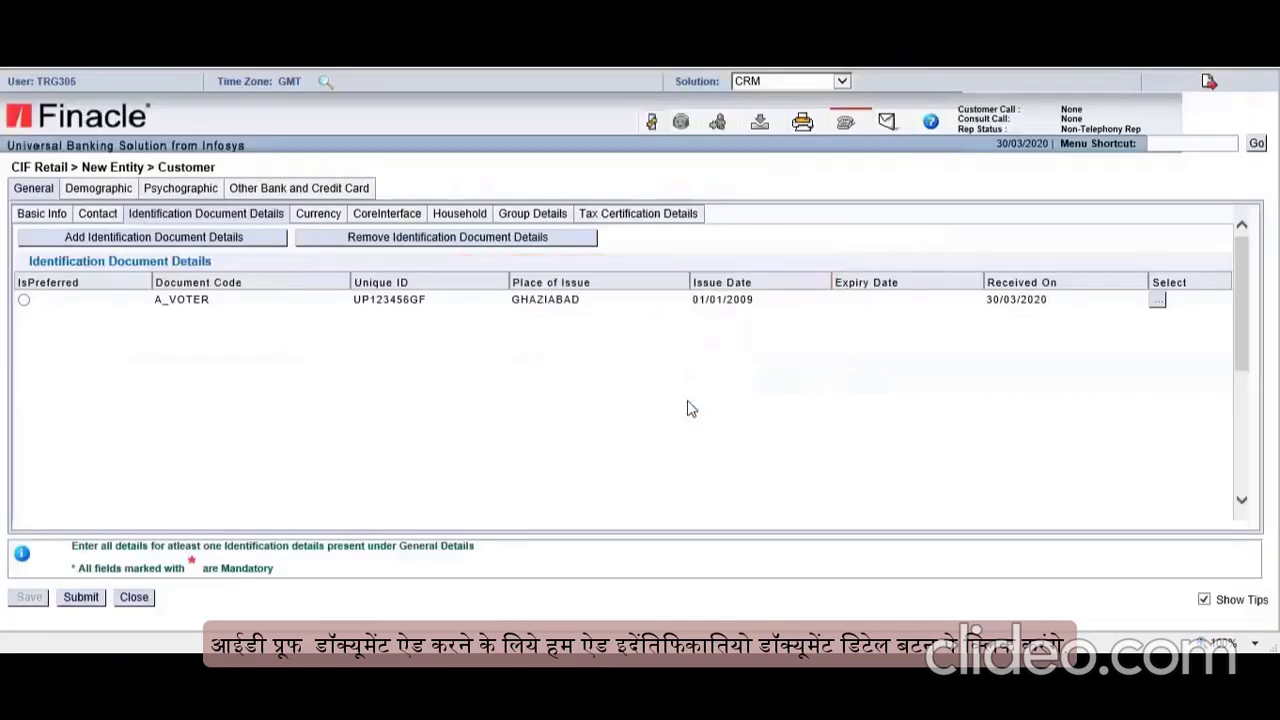
# Step: Add an IDPRO document with code DRVG, remarks 'DRIVING LICENCE FOR ID PROOF' and the licence number
pyautogui.click(149, 242)
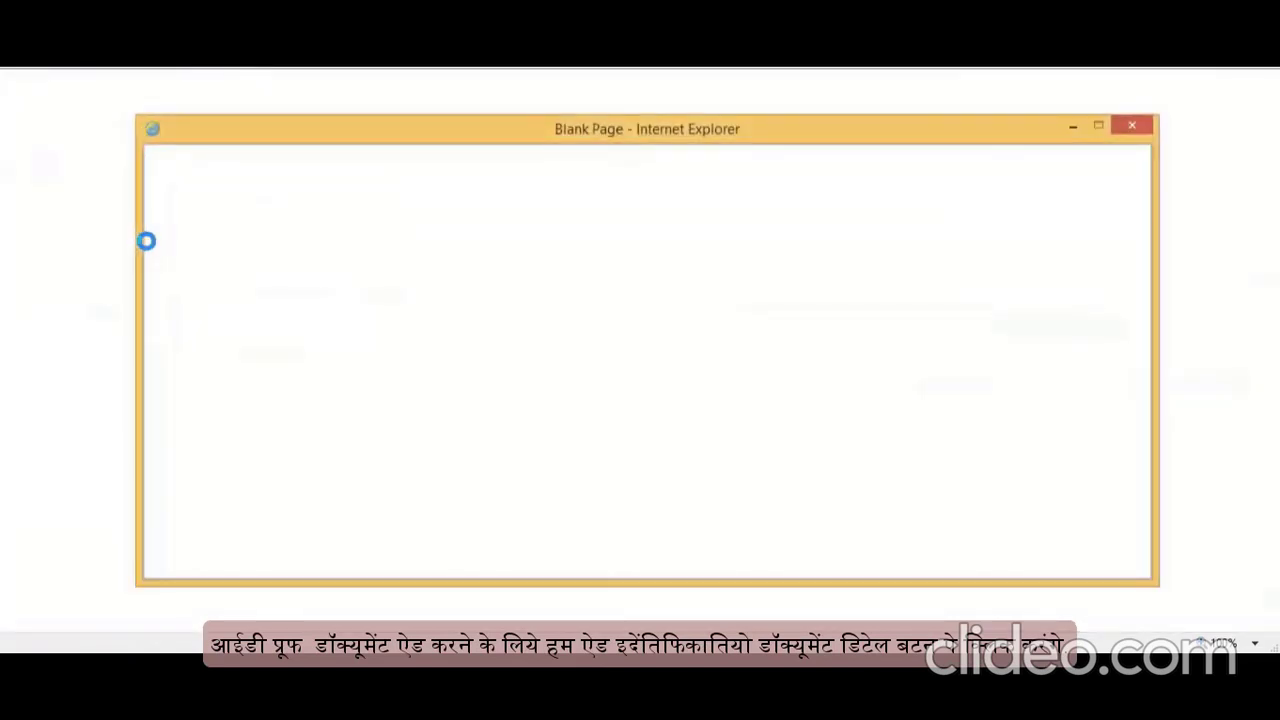
pyautogui.click(432, 152)
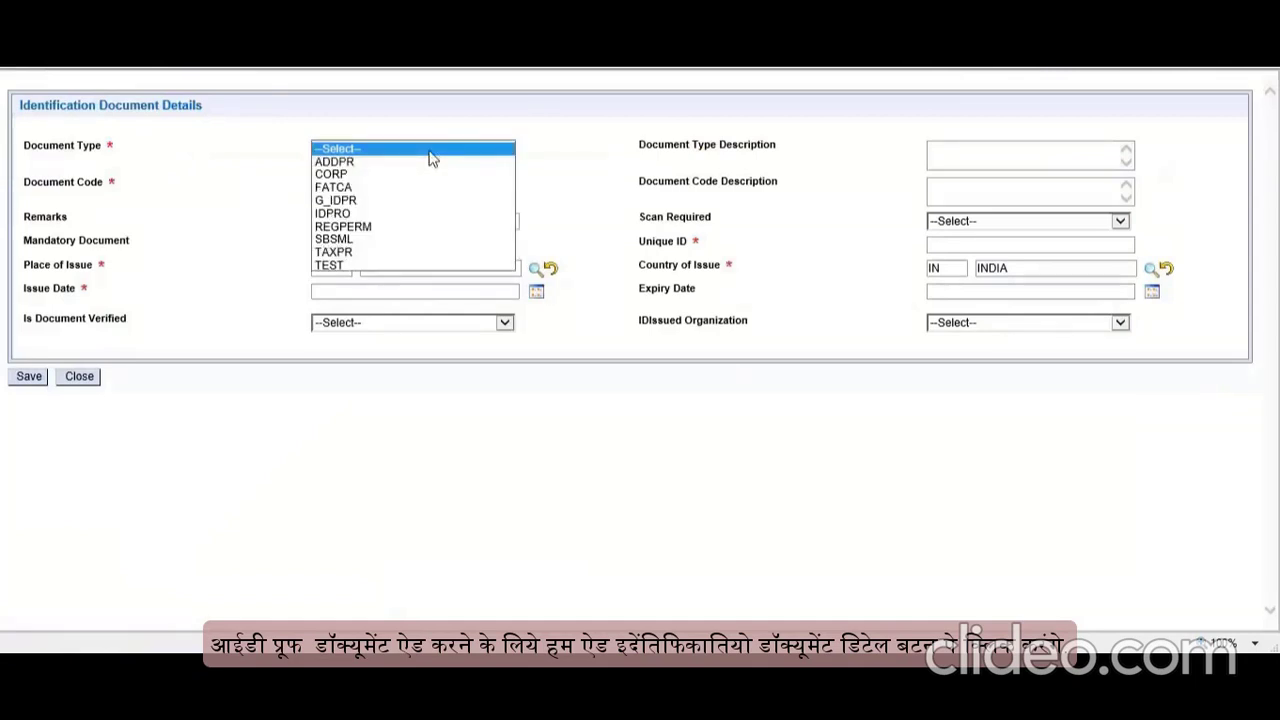
pyautogui.click(345, 215)
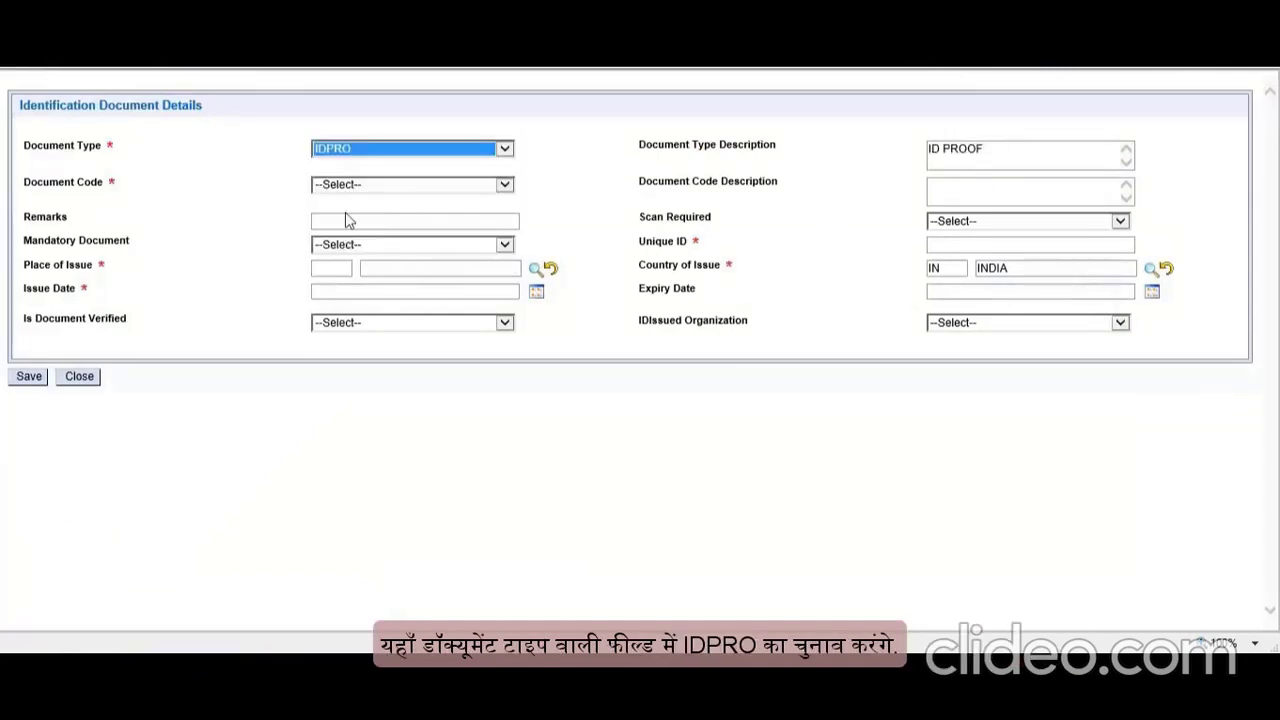
pyautogui.click(346, 222)
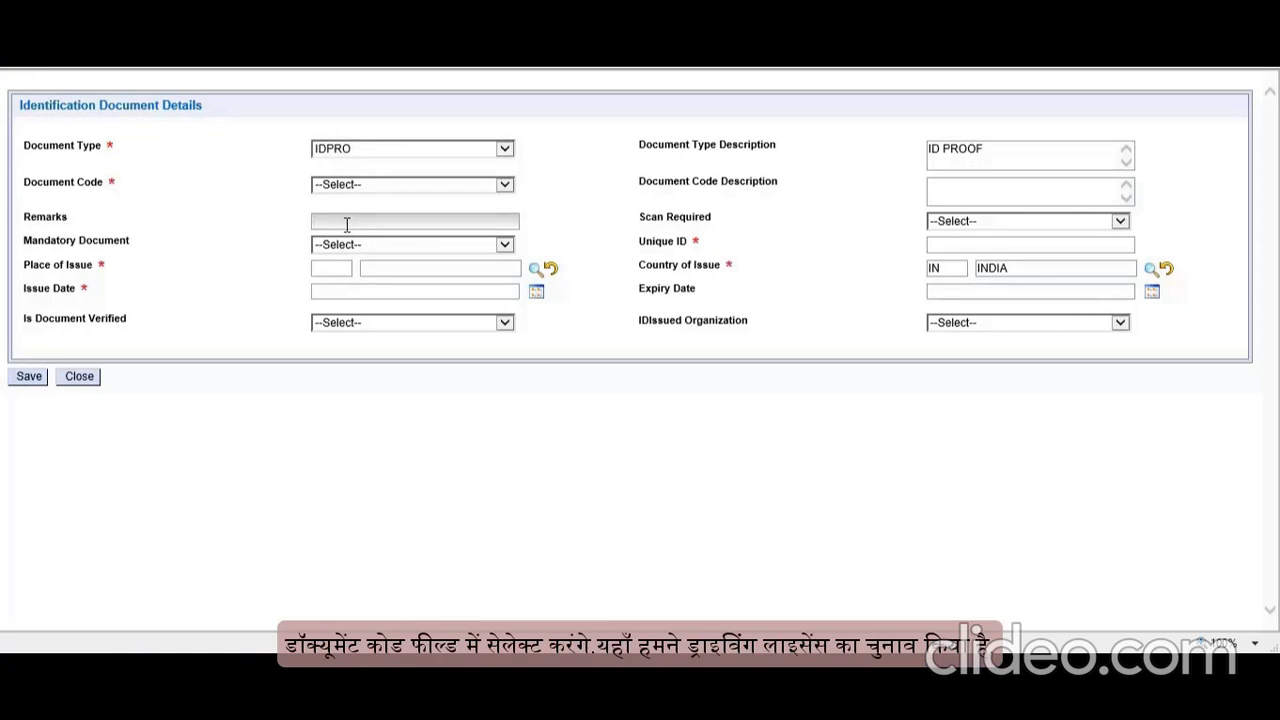
pyautogui.click(424, 186)
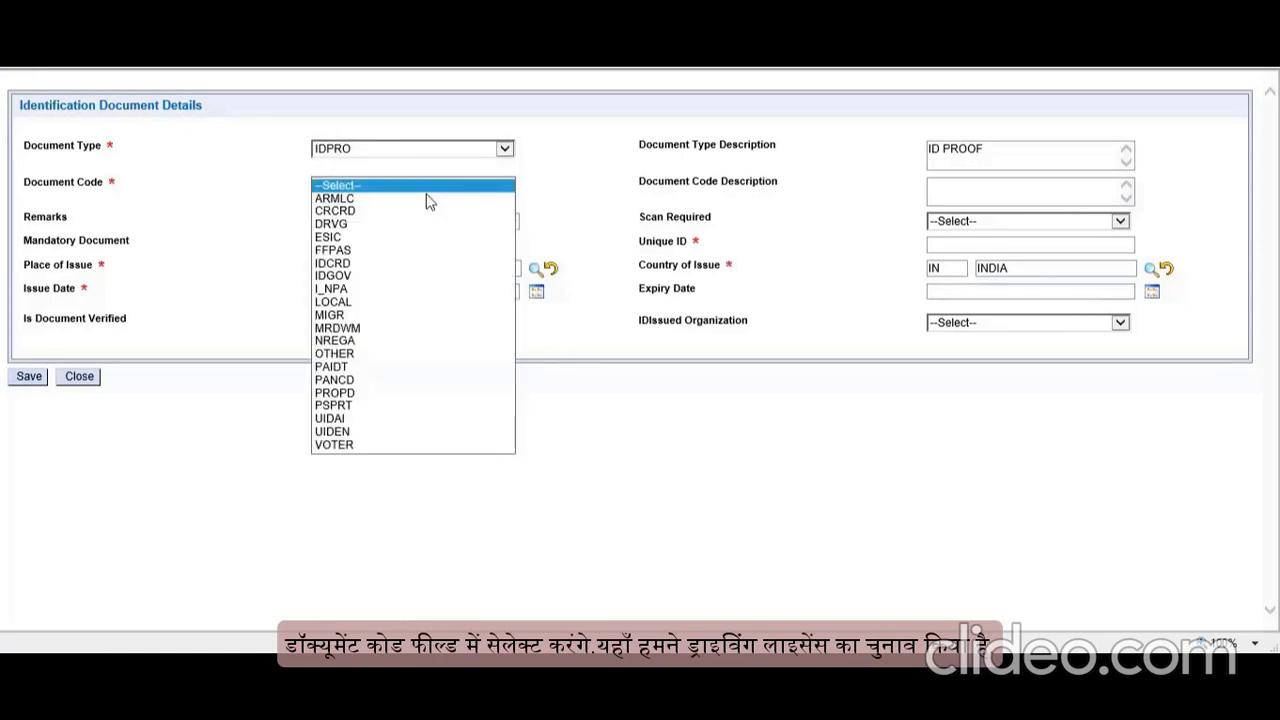
pyautogui.click(362, 224)
pyautogui.click(355, 222)
pyautogui.write('DR')
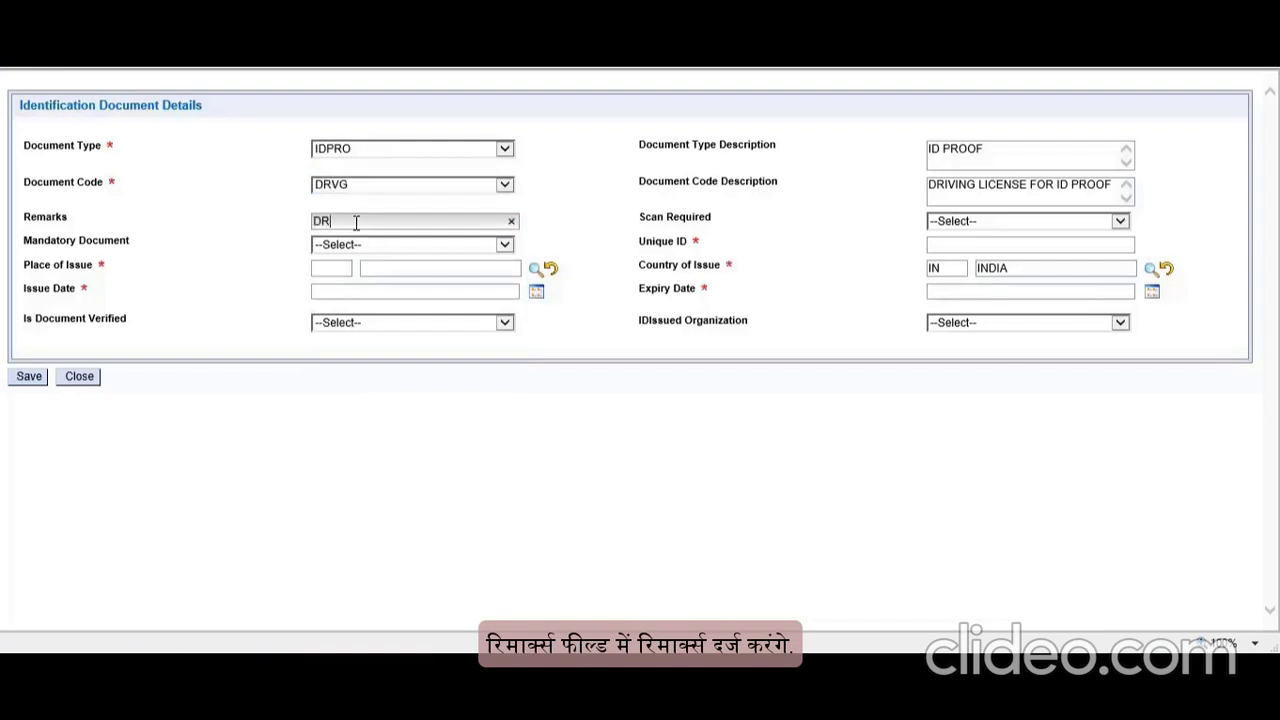
pyautogui.write('IVING LICENCE FOR ID PROOF')
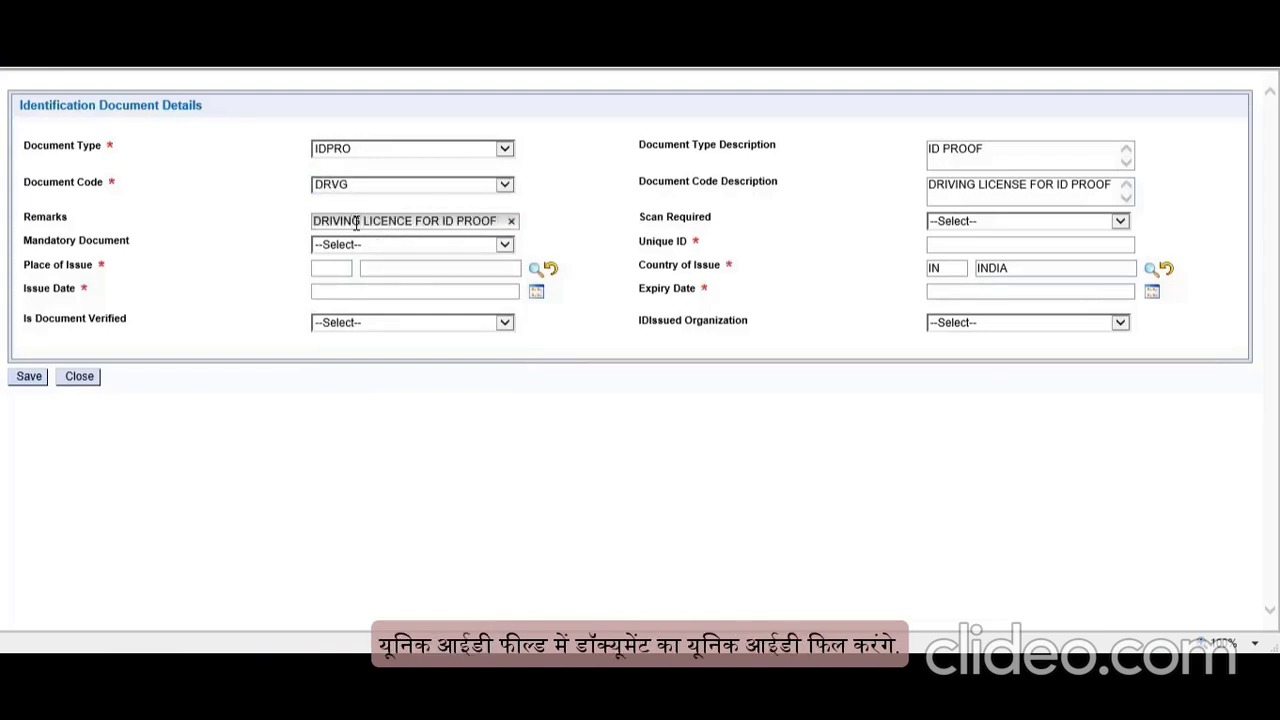
pyautogui.click(1050, 245)
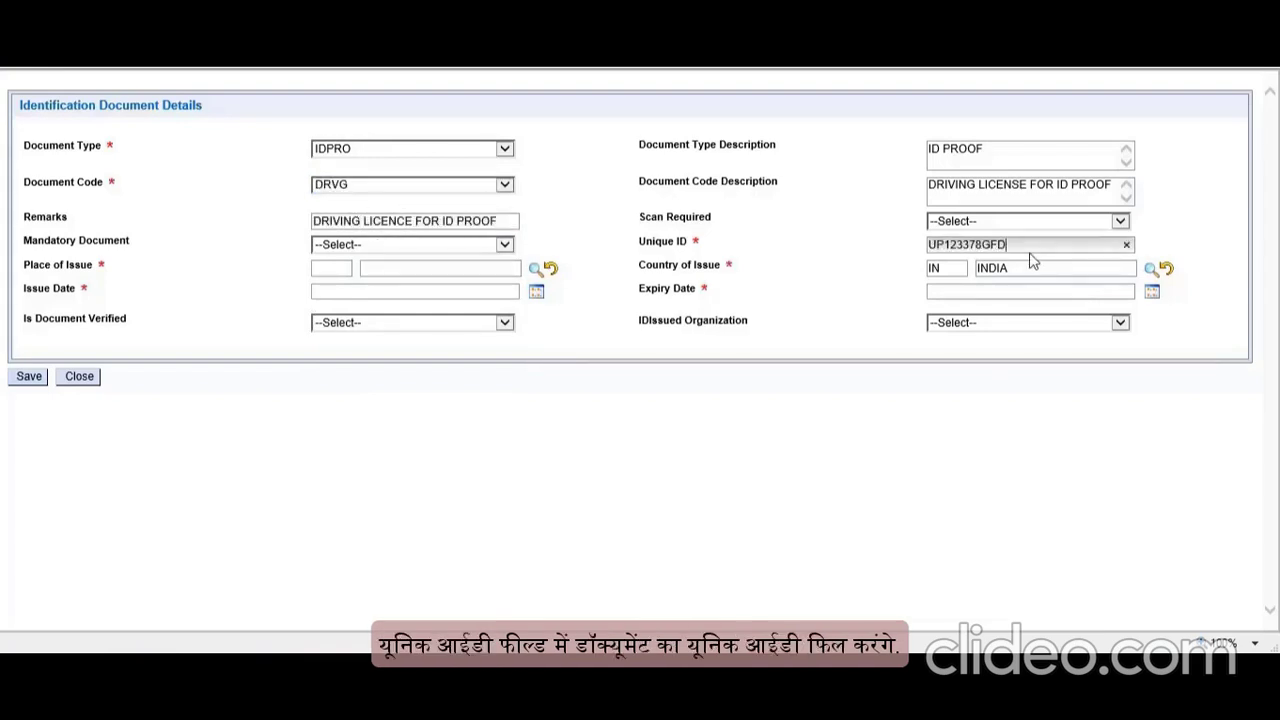
# Step: Set the licence's place of issue to GHAZIABAD and issue date to 01/01/2009
pyautogui.click(536, 268)
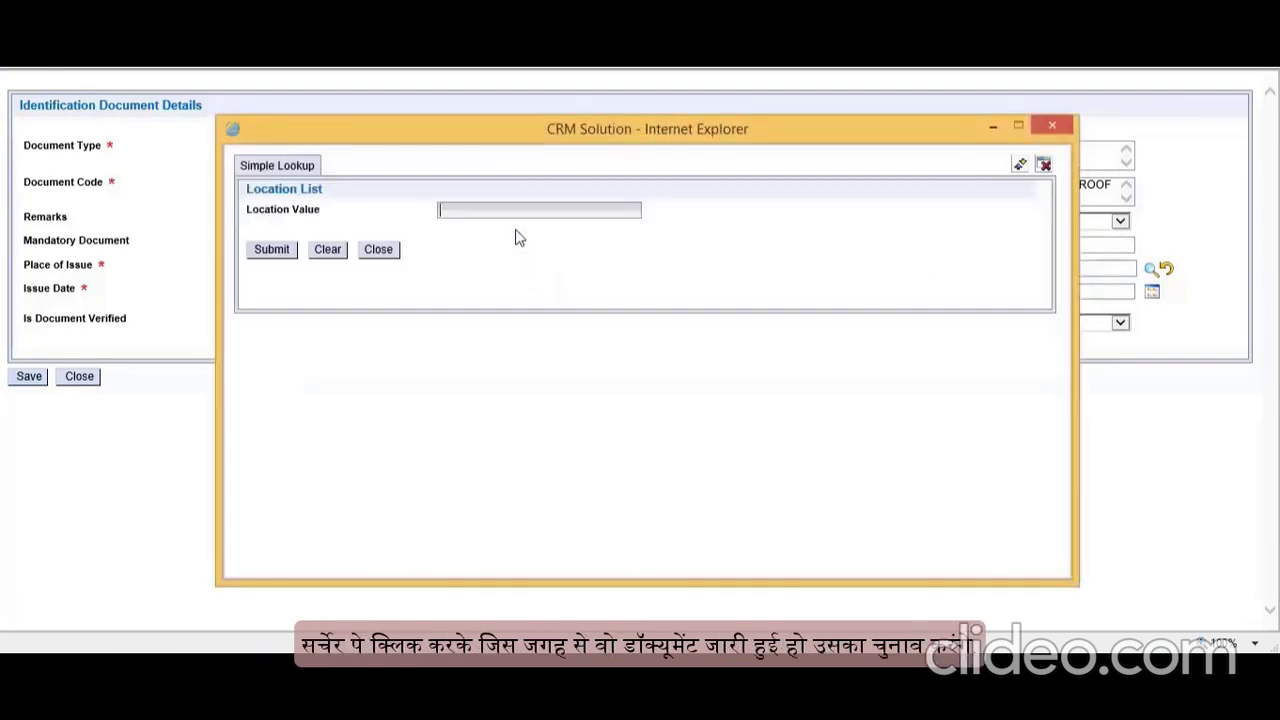
pyautogui.write('GHAZ*')
pyautogui.click(268, 251)
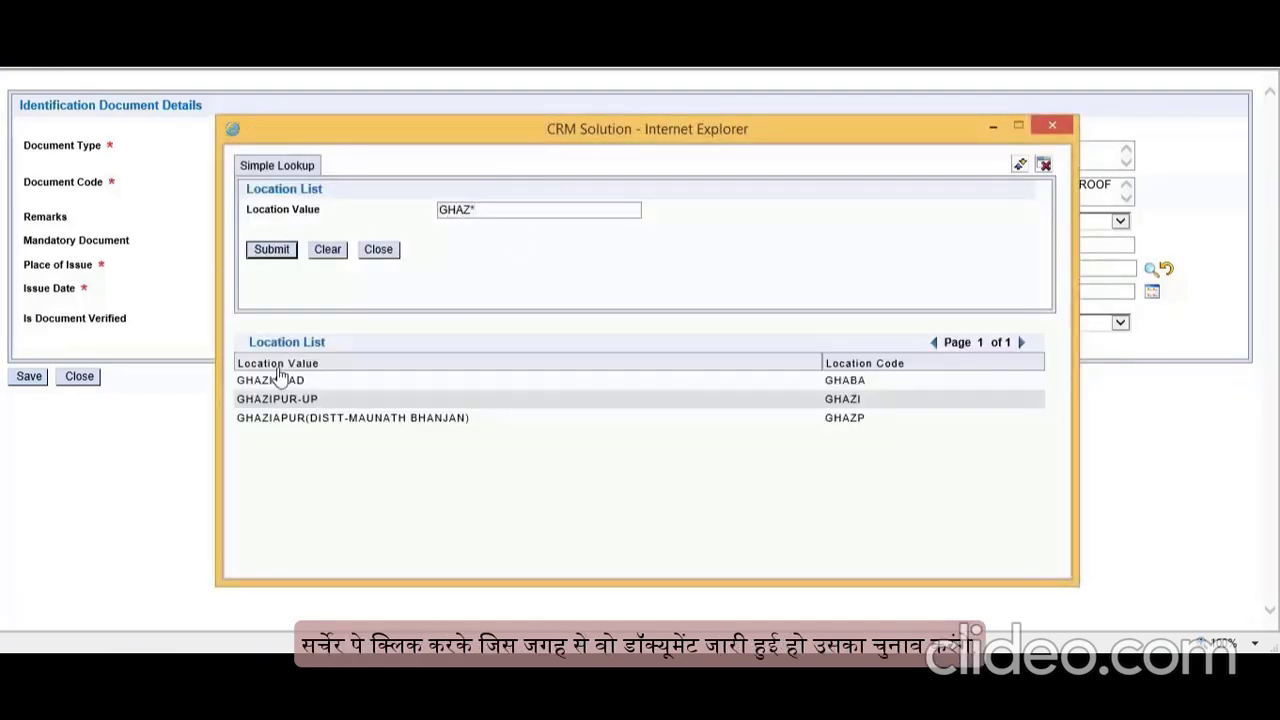
pyautogui.click(272, 369)
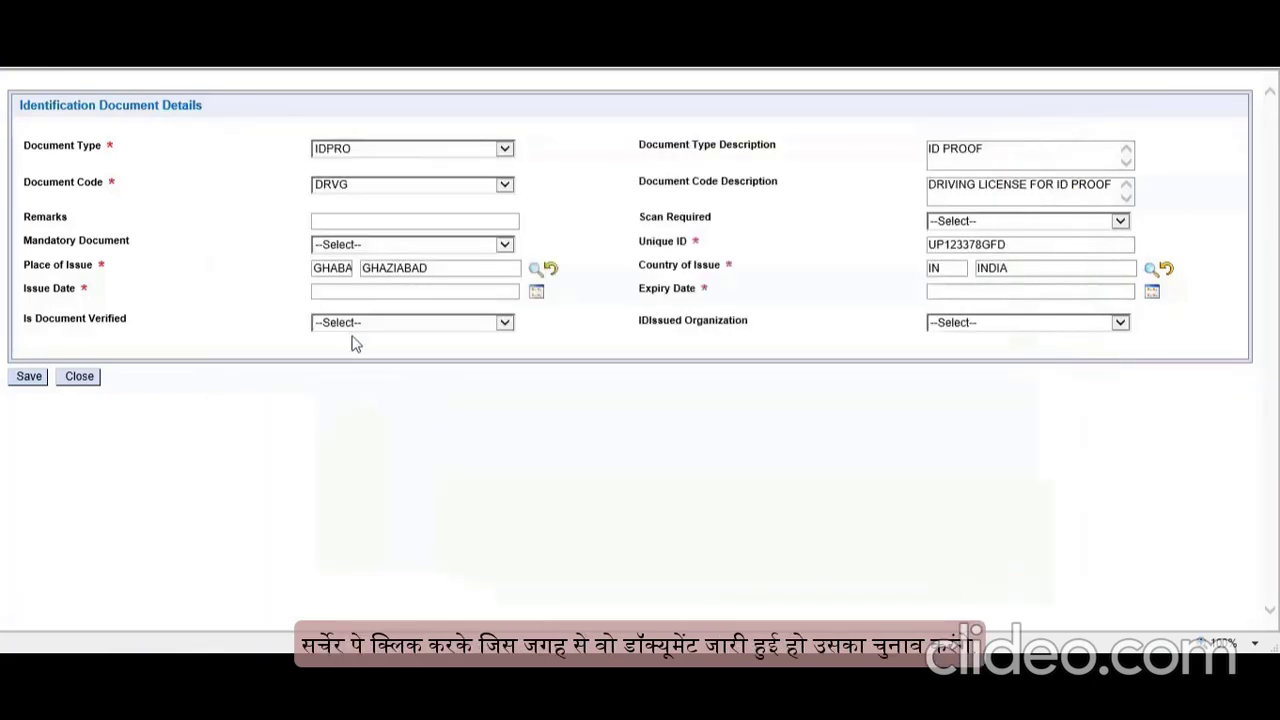
pyautogui.click(537, 292)
pyautogui.click(677, 323)
pyautogui.click(640, 338)
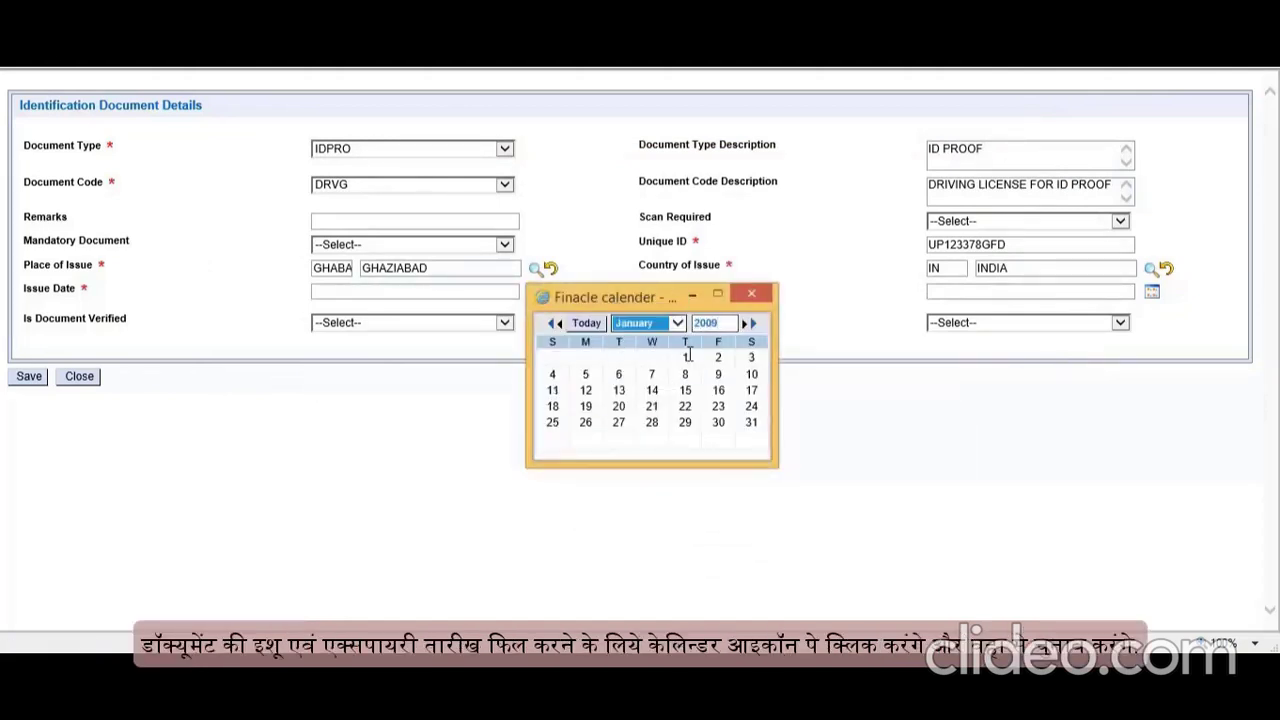
pyautogui.click(685, 357)
# Step: Set the expiry date to 31/01/2025, then save the licence and confirm closing
pyautogui.click(1152, 291)
pyautogui.moveTo(870, 329); pyautogui.dragTo(768, 346)
pyautogui.press('BackSpace')
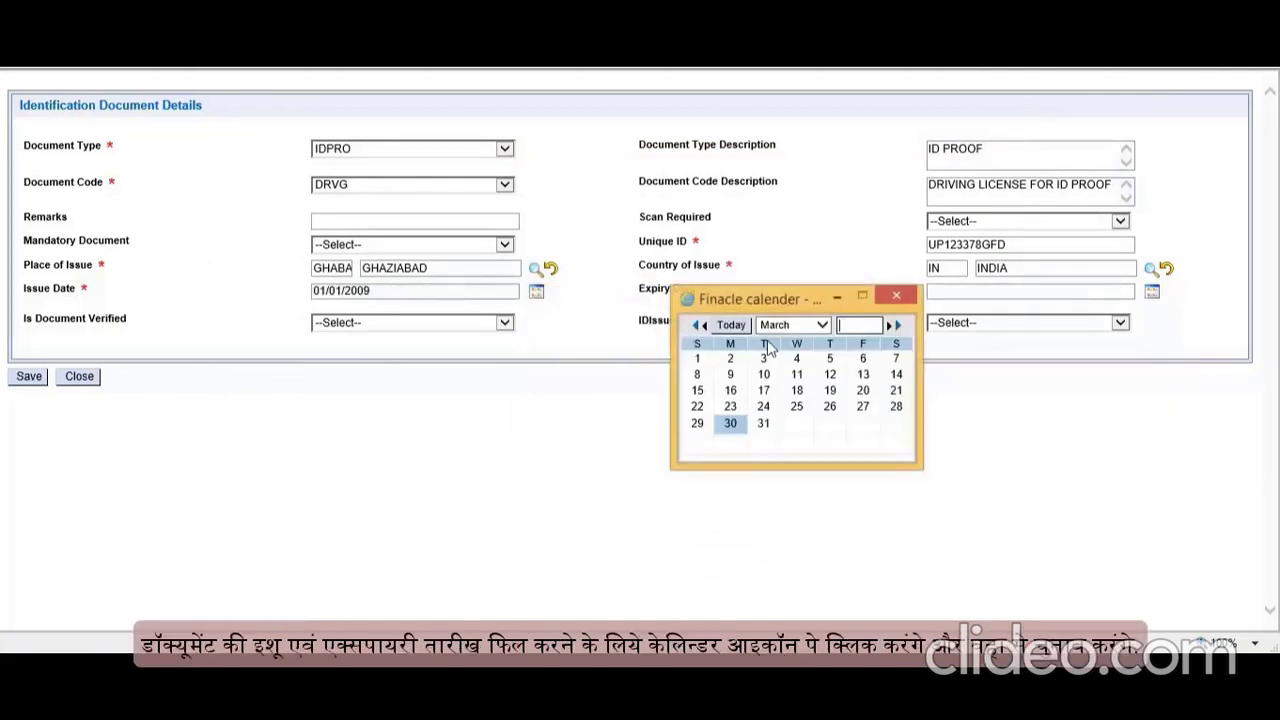
pyautogui.write('2025')
pyautogui.click(793, 326)
pyautogui.click(788, 302)
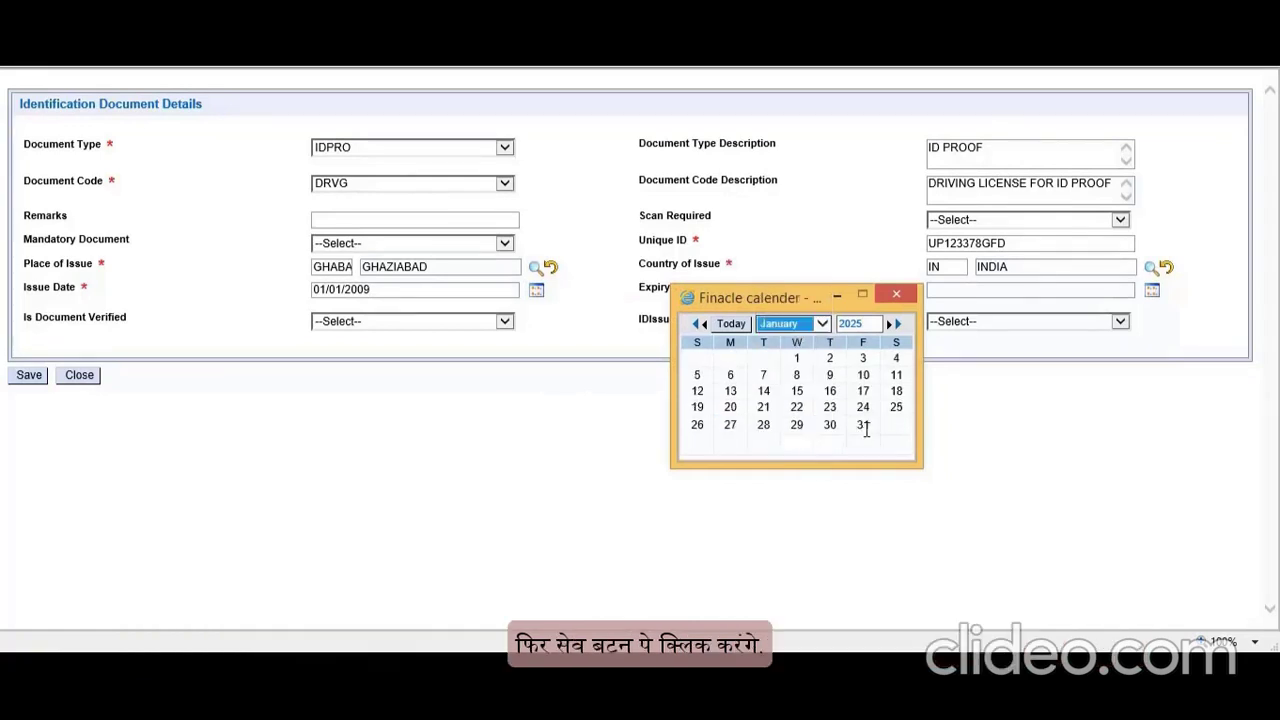
pyautogui.click(863, 425)
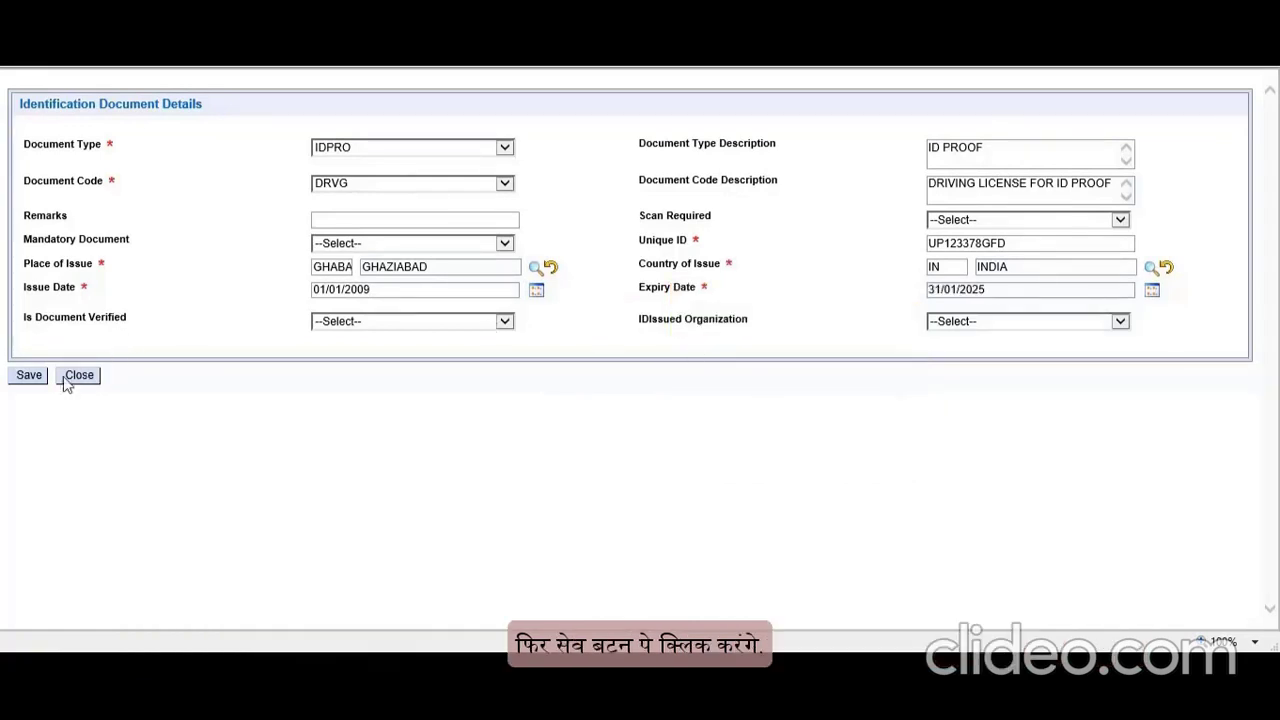
pyautogui.click(20, 376)
pyautogui.click(668, 396)
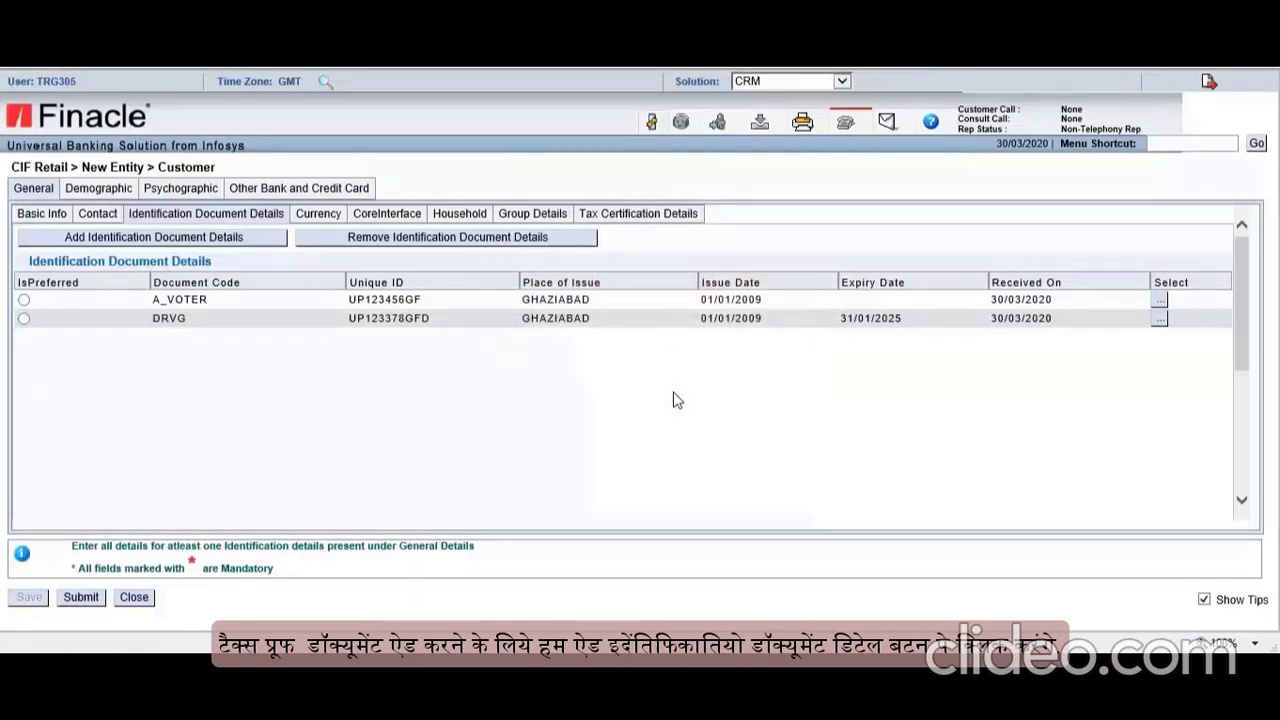
# Step: Add another identification document with document type TAXPR
pyautogui.click(198, 246)
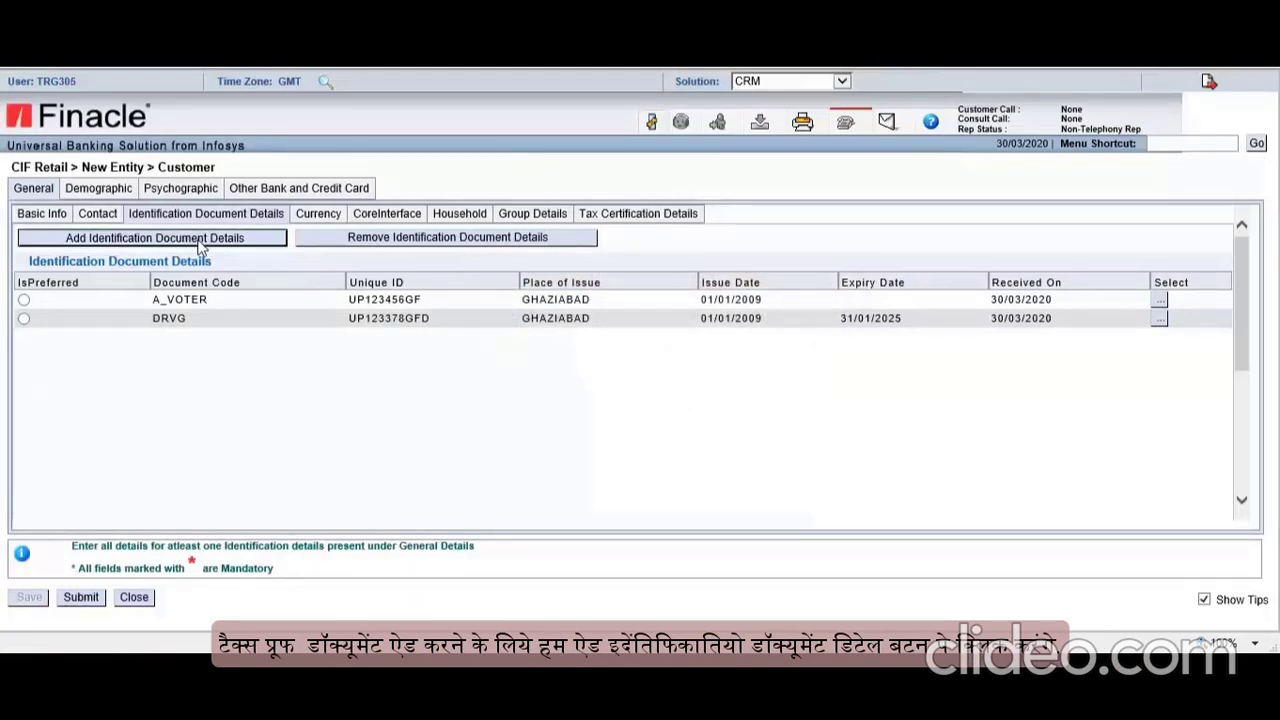
pyautogui.click(388, 150)
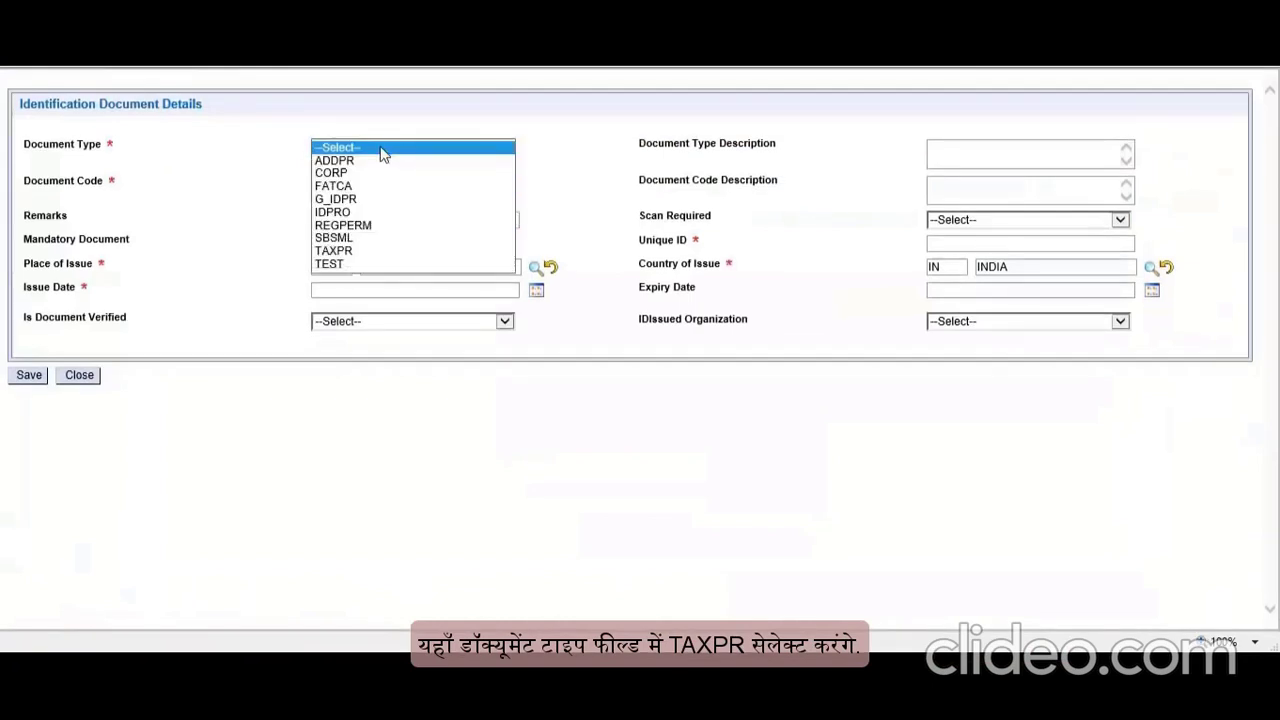
pyautogui.click(350, 251)
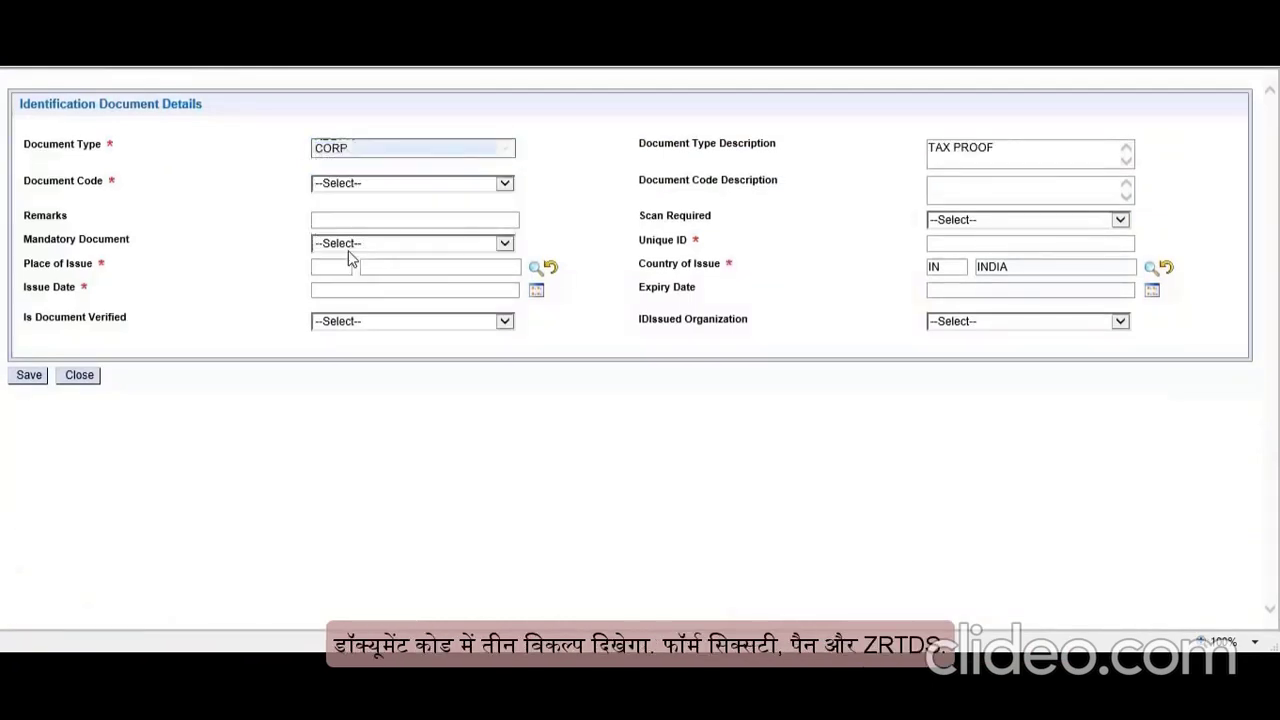
pyautogui.click(506, 185)
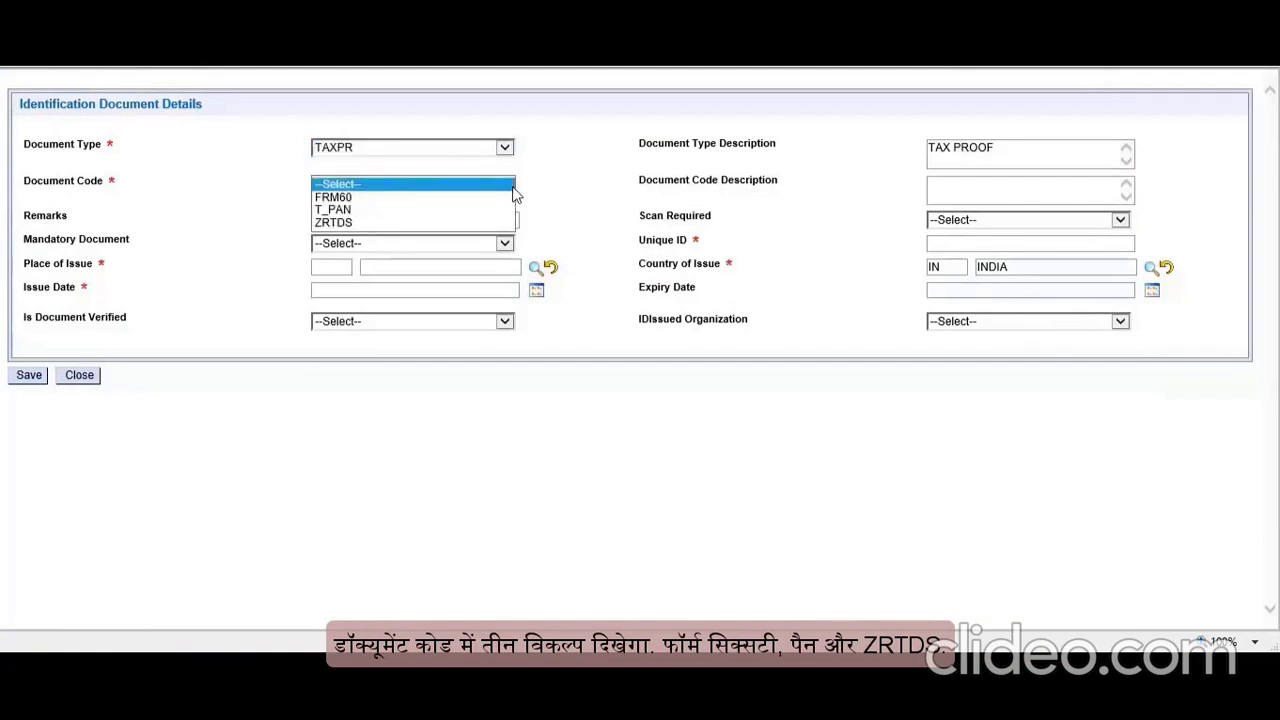
# Step: Choose code T_PAN, add remarks 'PAN CARD FOR TAX PROOF' and enter the PAN number
pyautogui.click(356, 212)
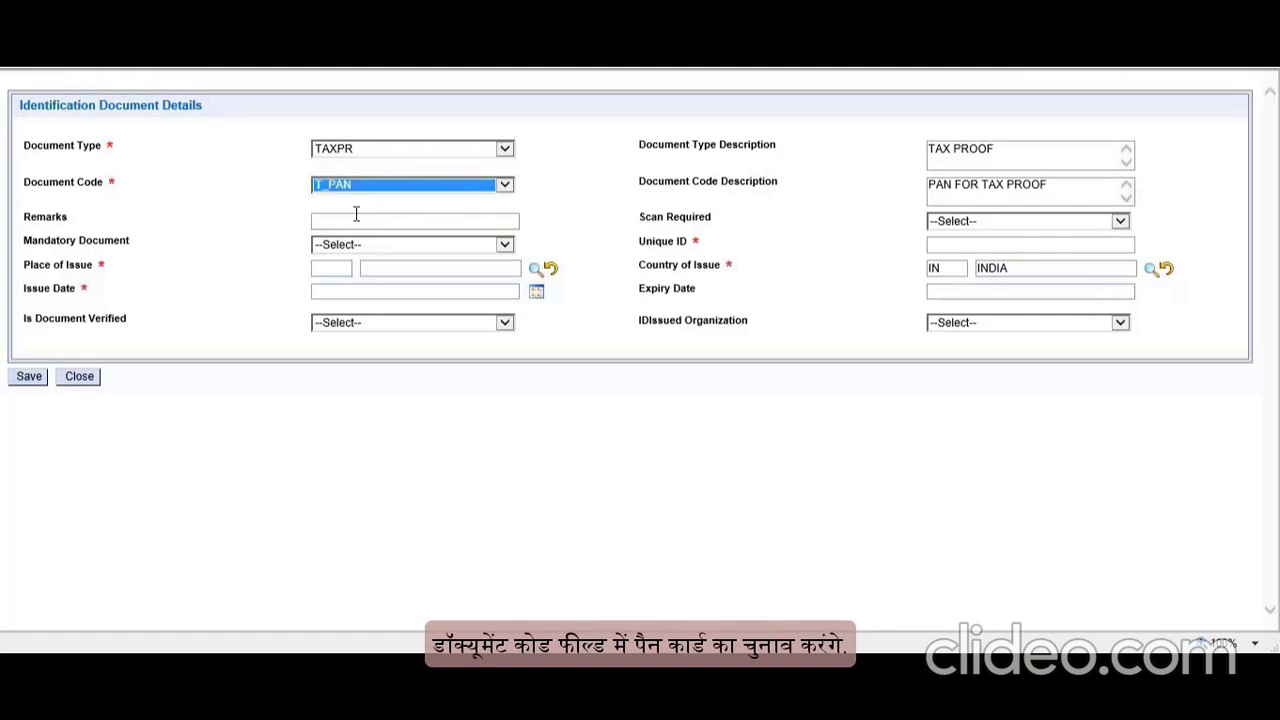
pyautogui.click(356, 219)
pyautogui.write('PAN ')
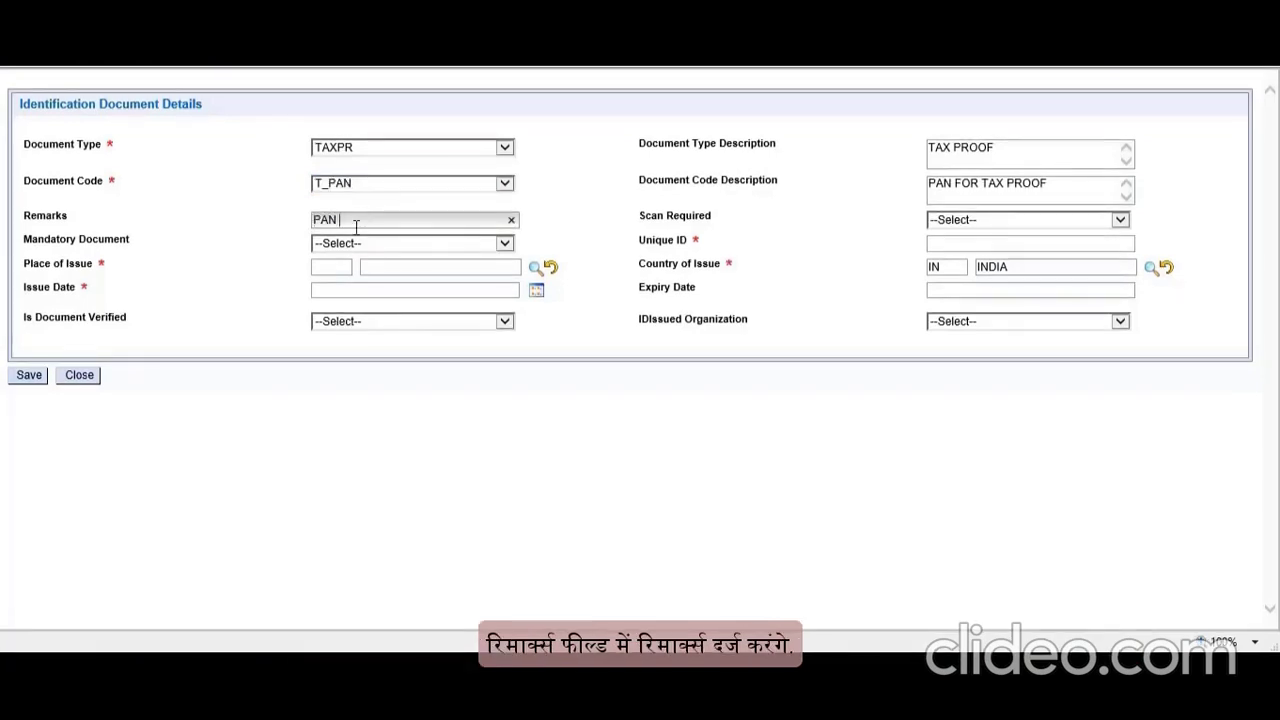
pyautogui.write('CARD FOR TAX PROOF')
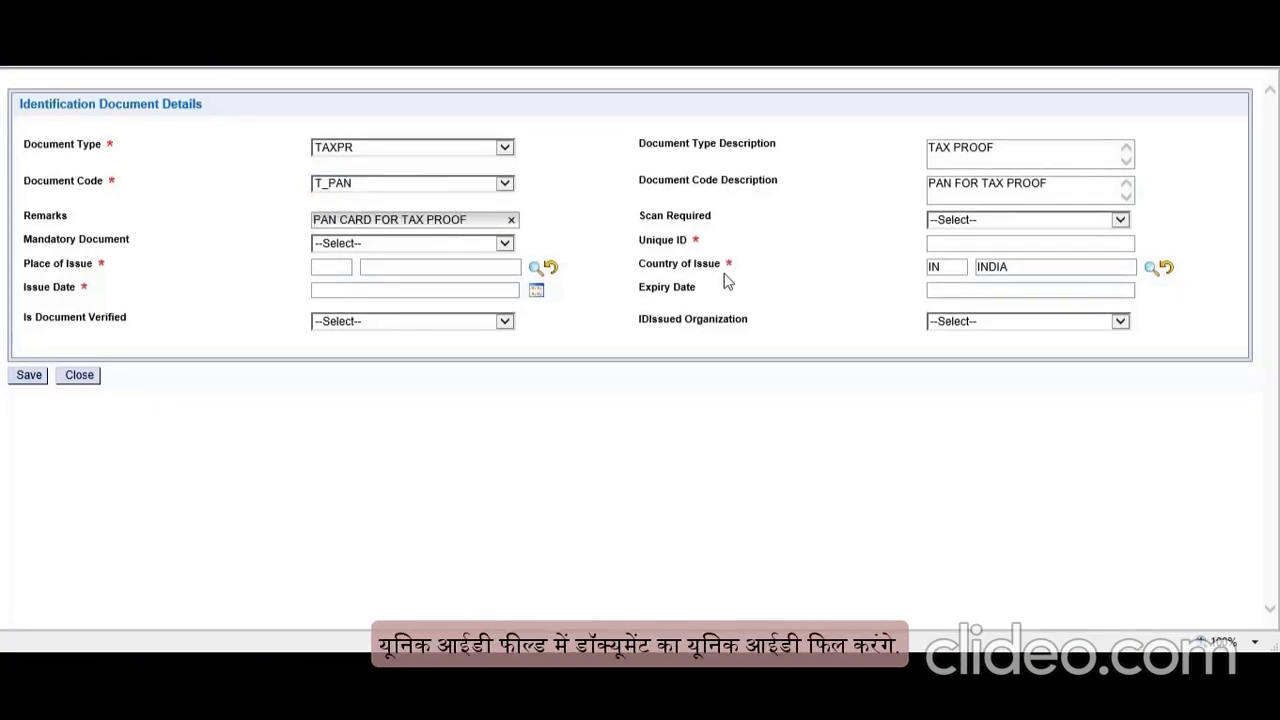
pyautogui.click(956, 245)
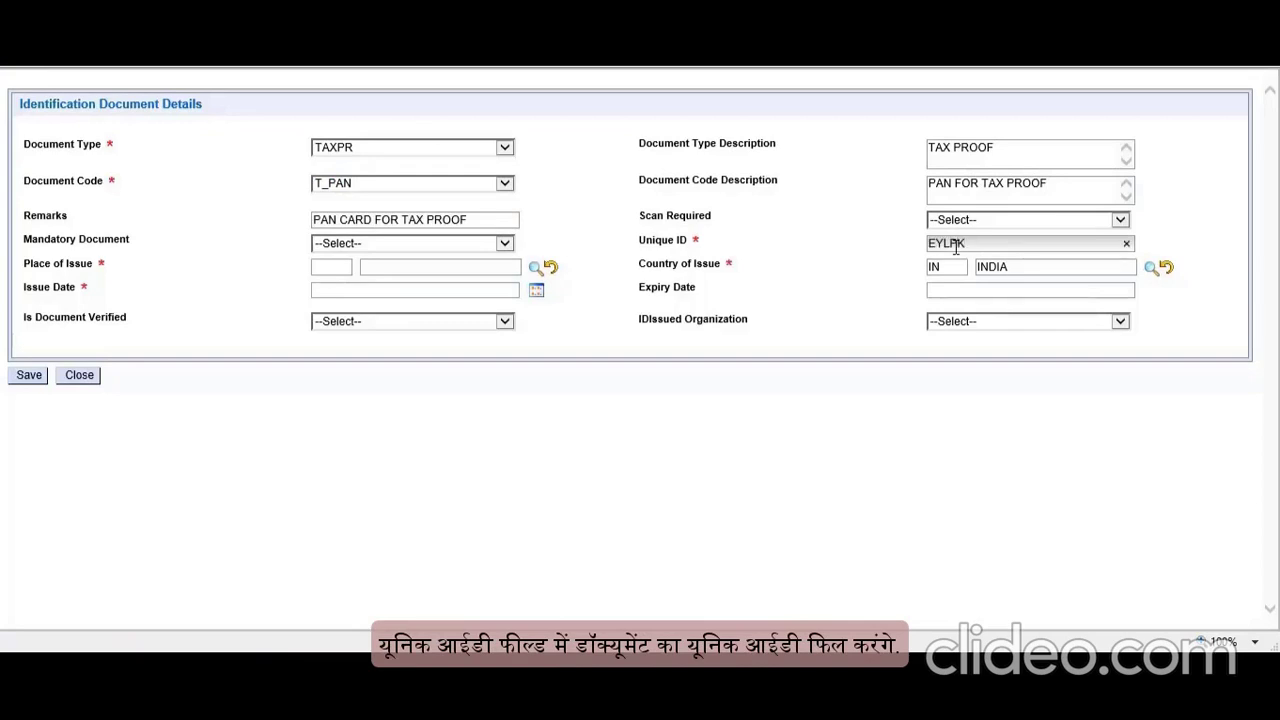
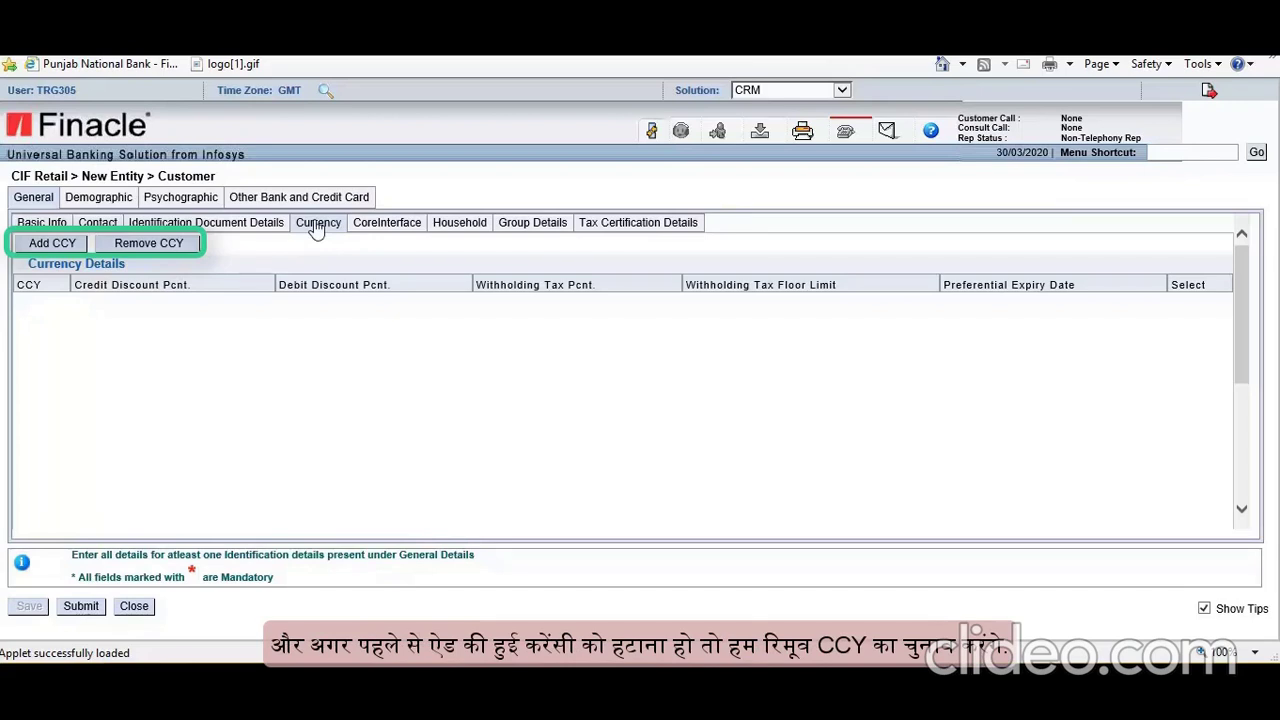
# Step: Add INR as a customer currency via the currency lookup and save it
pyautogui.click(54, 247)
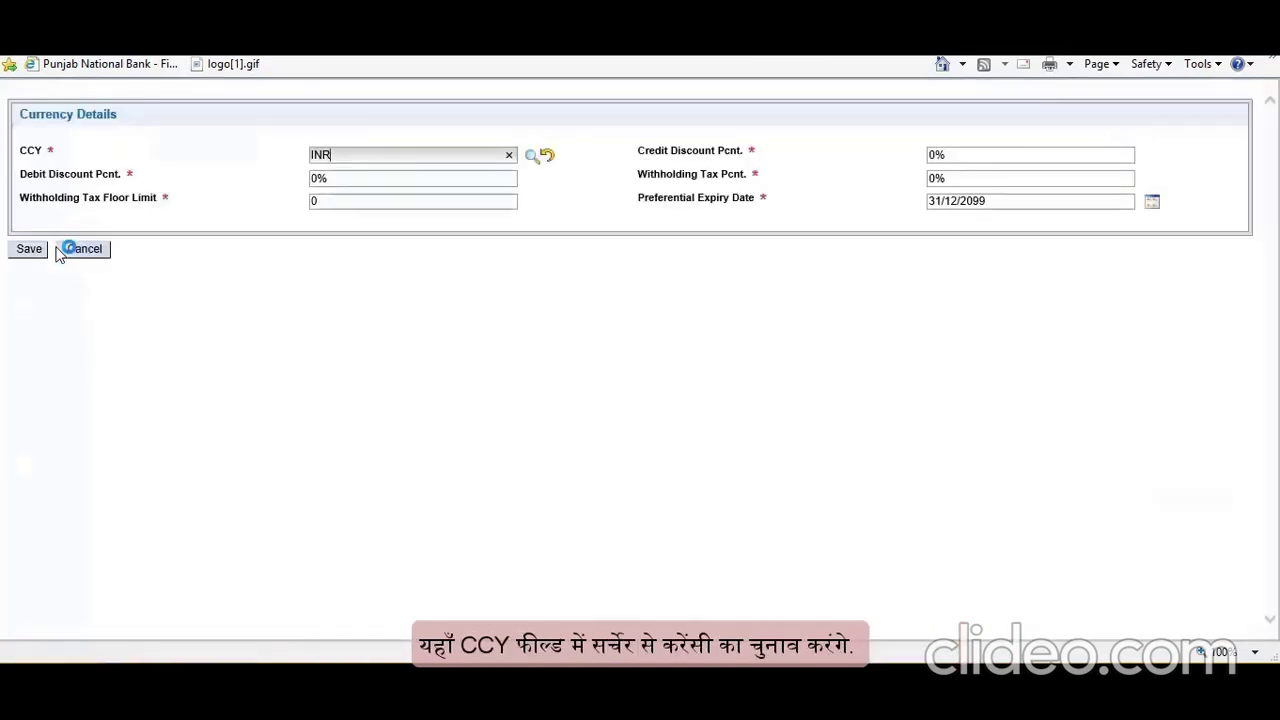
pyautogui.click(531, 157)
pyautogui.click(280, 262)
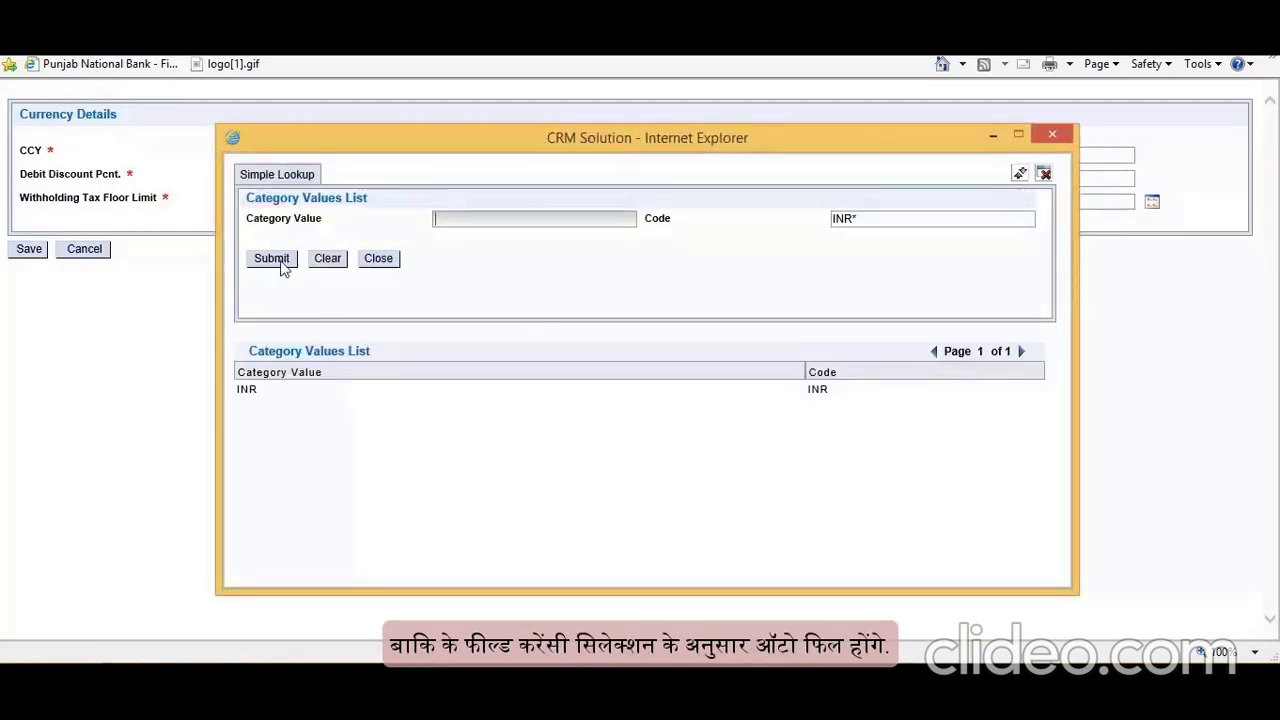
pyautogui.click(252, 390)
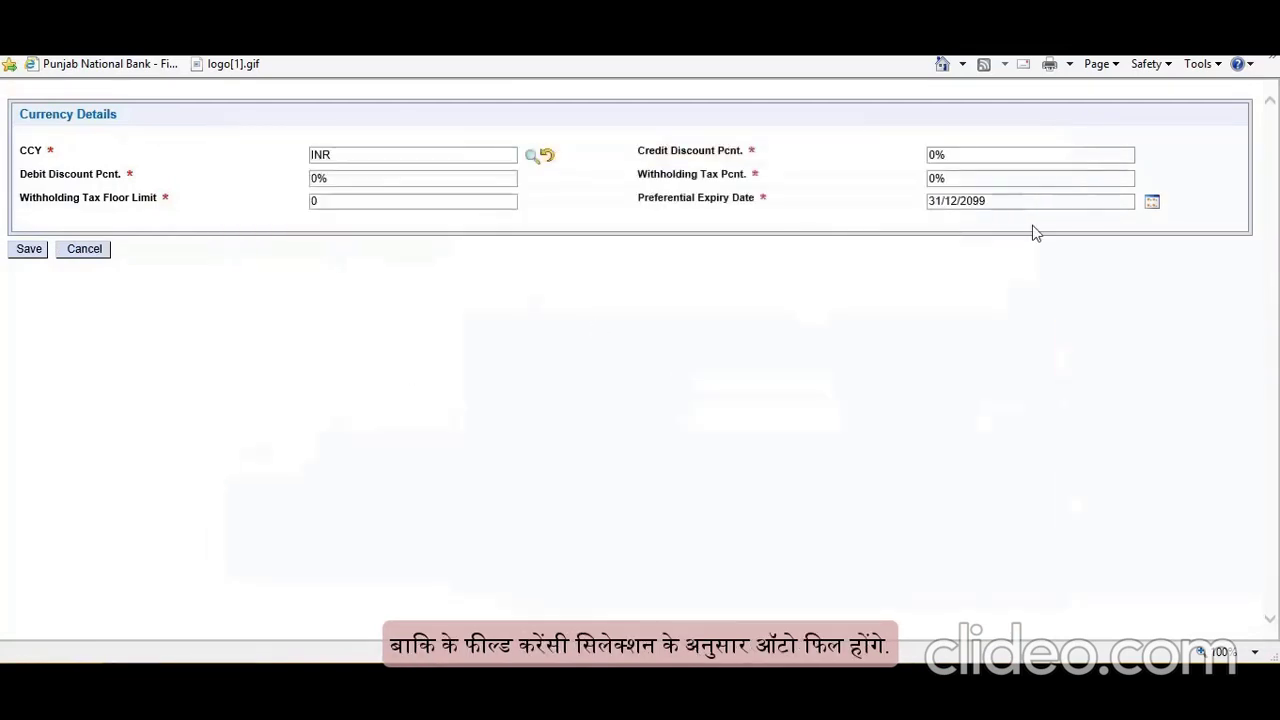
pyautogui.click(30, 254)
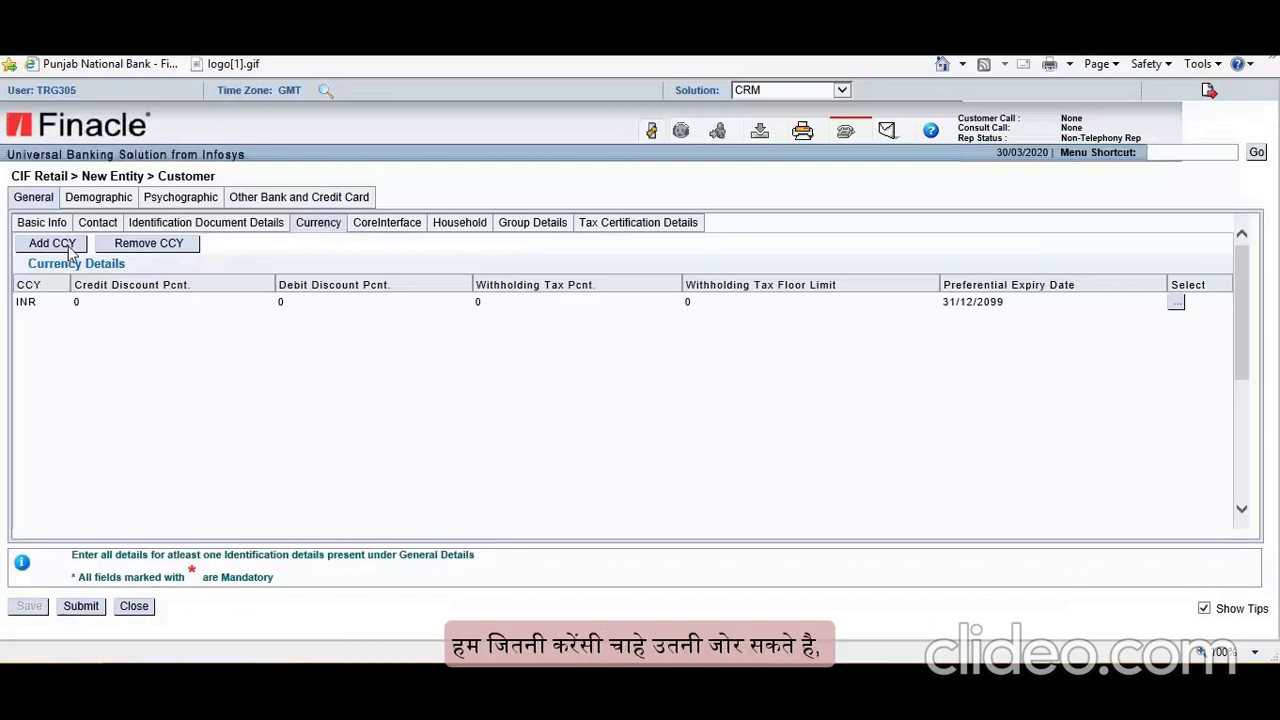
# Step: Browse the currency list for a second currency, then cancel the lookup and currency details
pyautogui.click(70, 249)
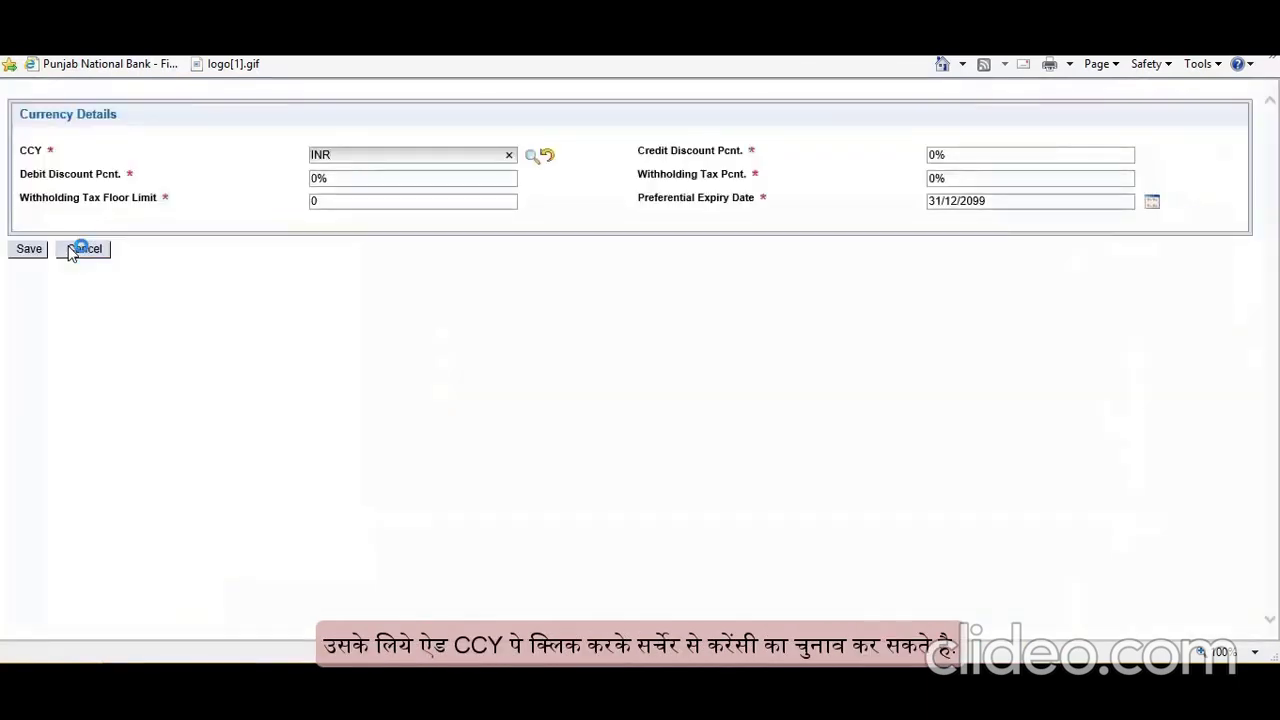
pyautogui.click(531, 155)
pyautogui.click(275, 260)
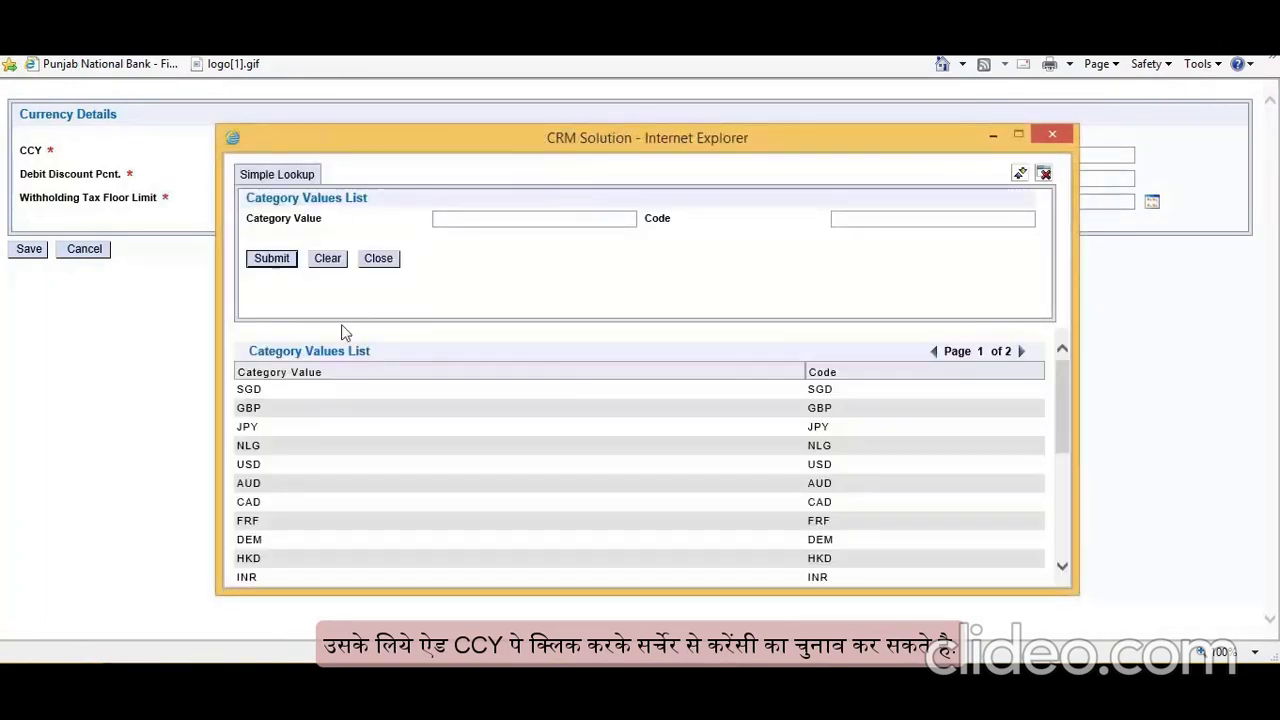
pyautogui.scroll(-5, 558, 390)
pyautogui.scroll(6, 555, 410)
pyautogui.click(378, 258)
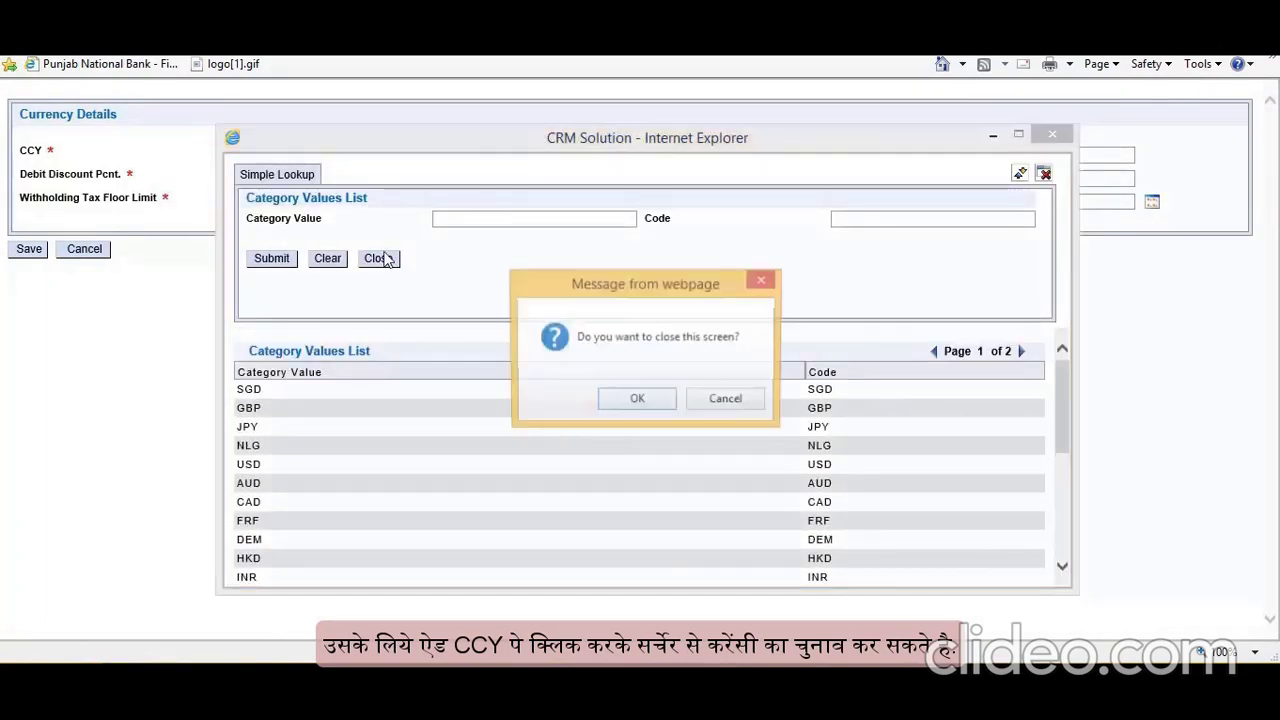
pyautogui.click(630, 401)
pyautogui.click(87, 252)
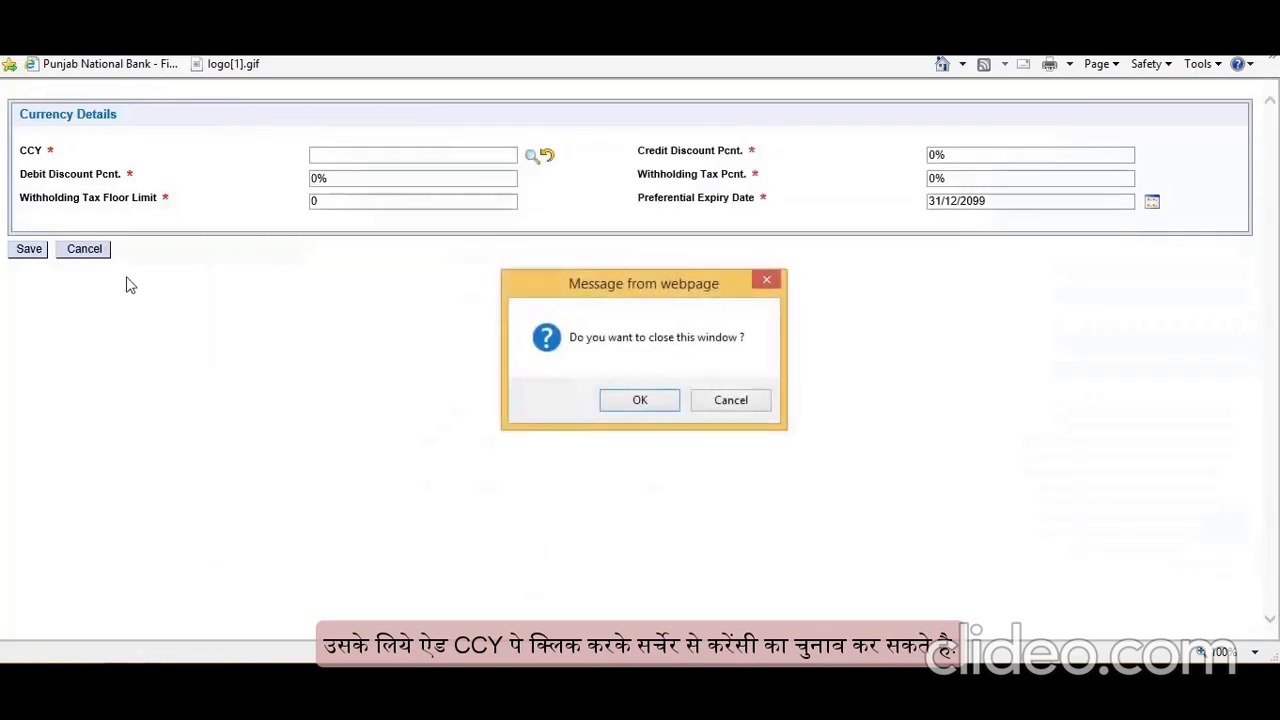
pyautogui.click(655, 402)
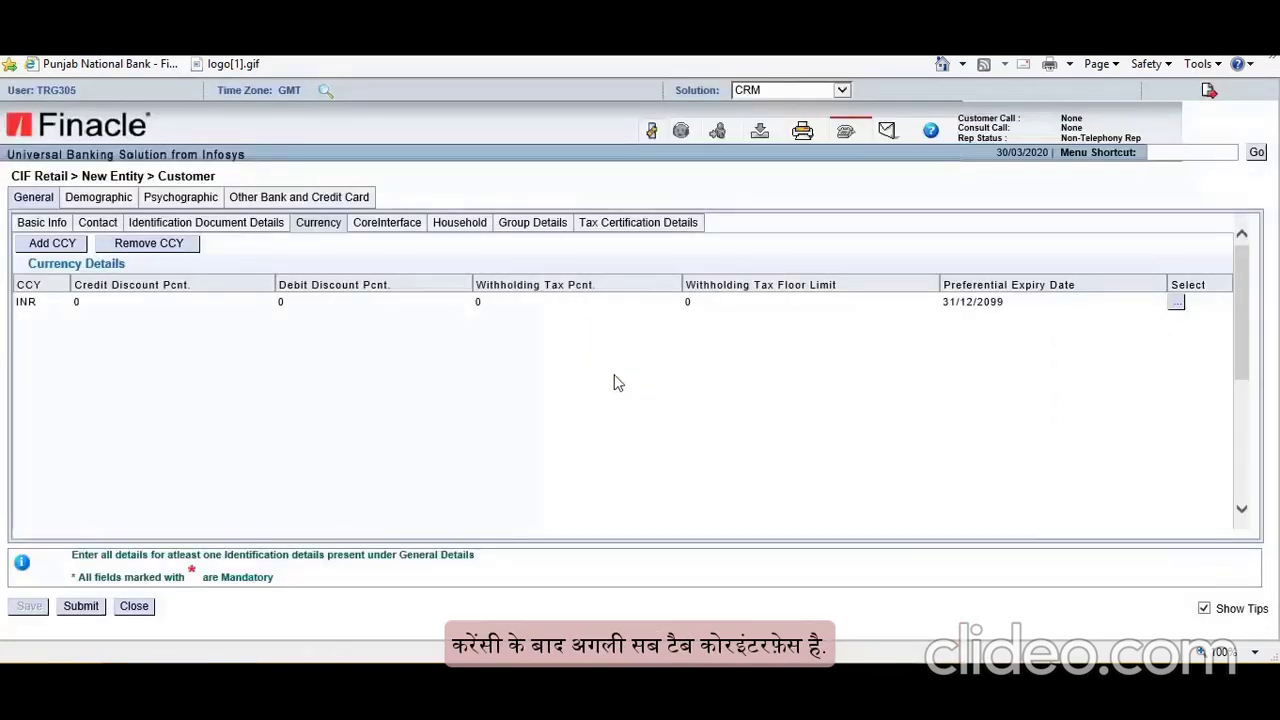
# Step: Enter SALARY as the Source of Income in the customer's Core Interface details
pyautogui.click(388, 223)
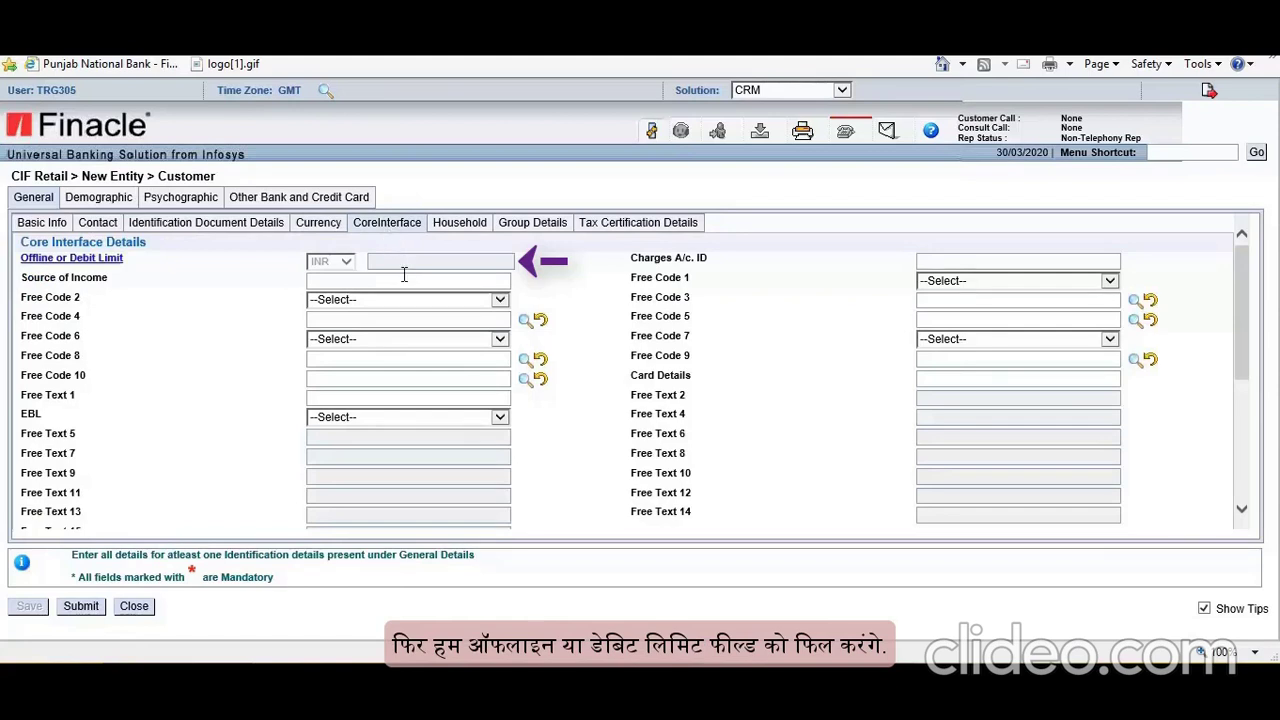
pyautogui.click(404, 274)
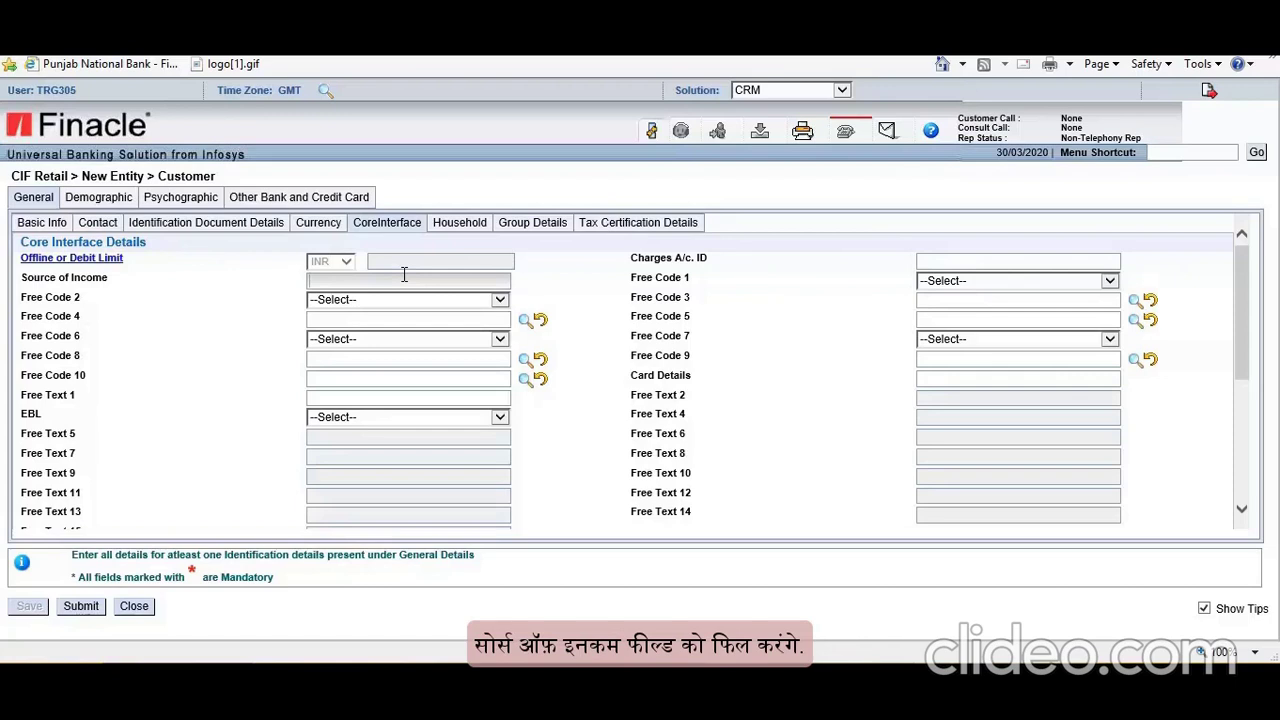
pyautogui.write('SALARY')
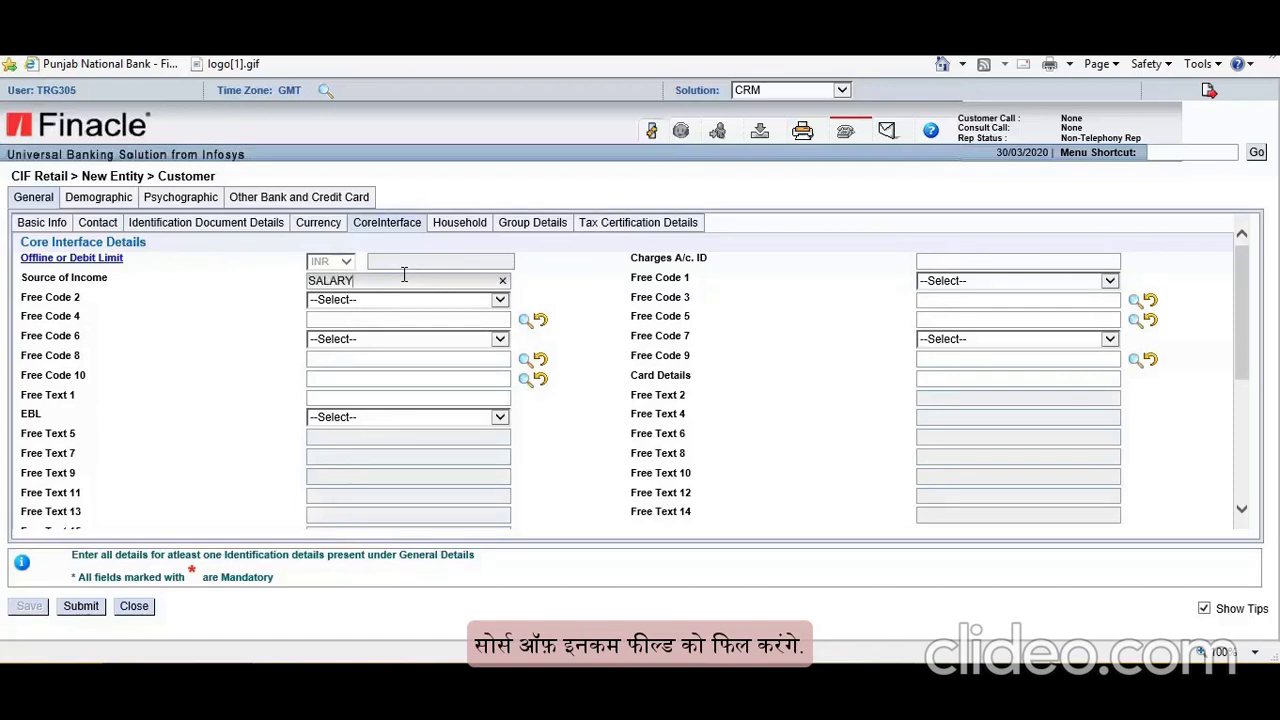
pyautogui.click(614, 298)
pyautogui.click(1054, 260)
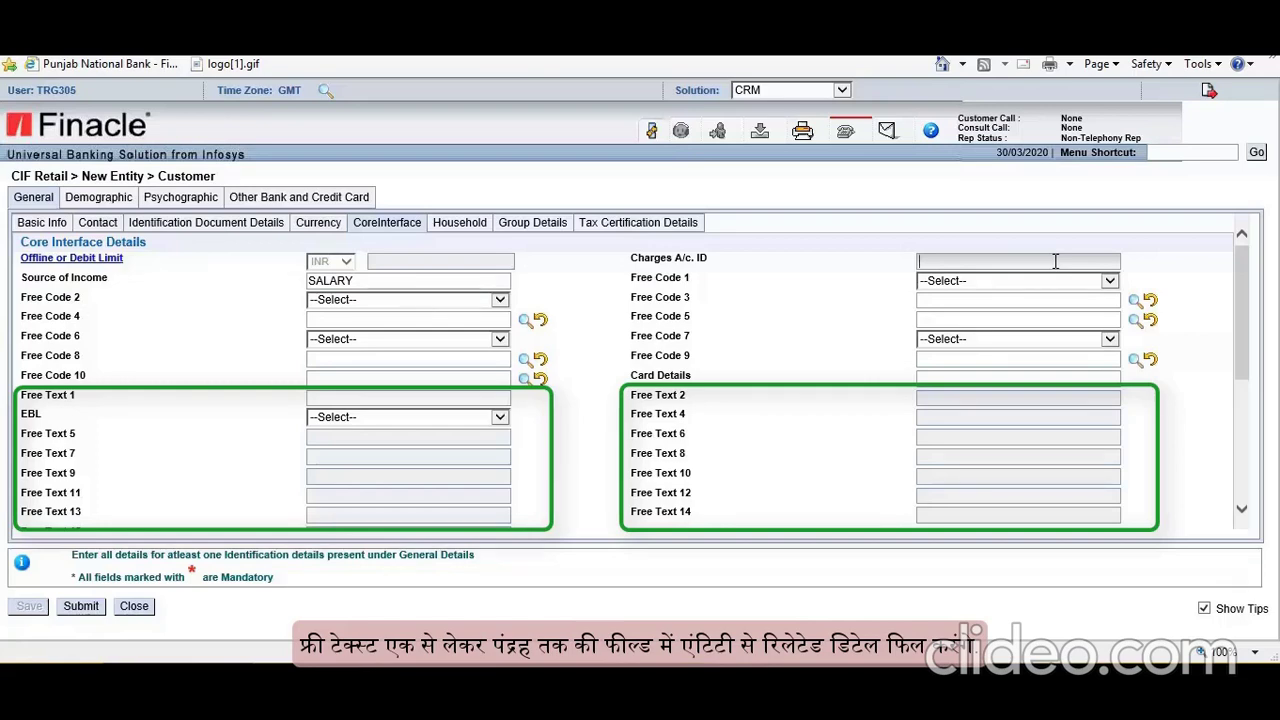
pyautogui.scroll(-2, 848, 335)
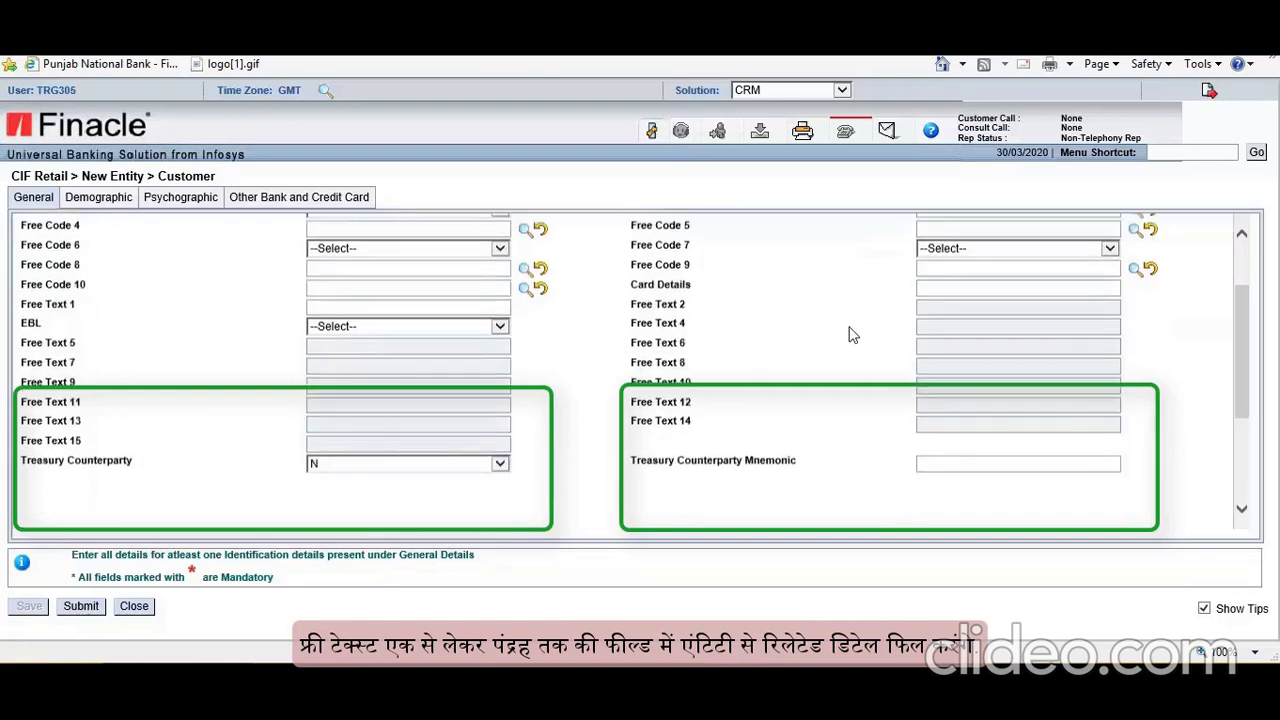
pyautogui.scroll(-2, 848, 335)
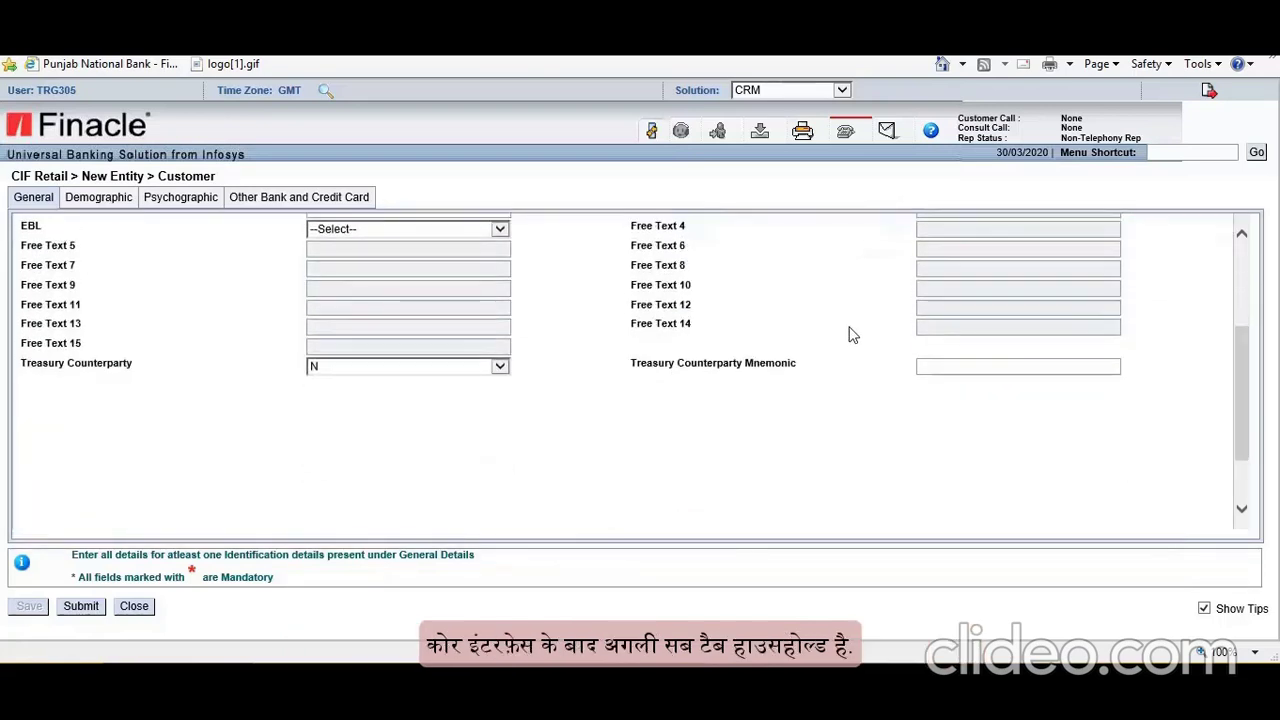
pyautogui.scroll(4, 848, 335)
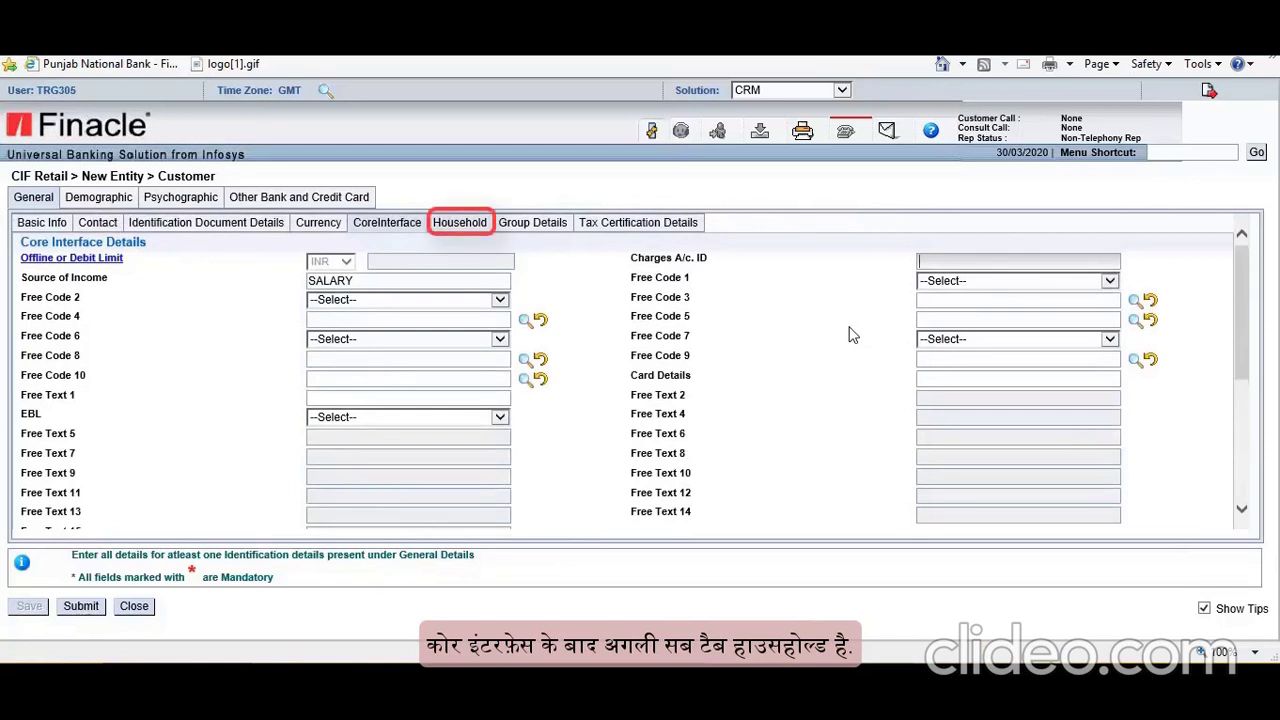
# Step: From the customer's Household sub-tab, start Create And Link Household
pyautogui.click(461, 223)
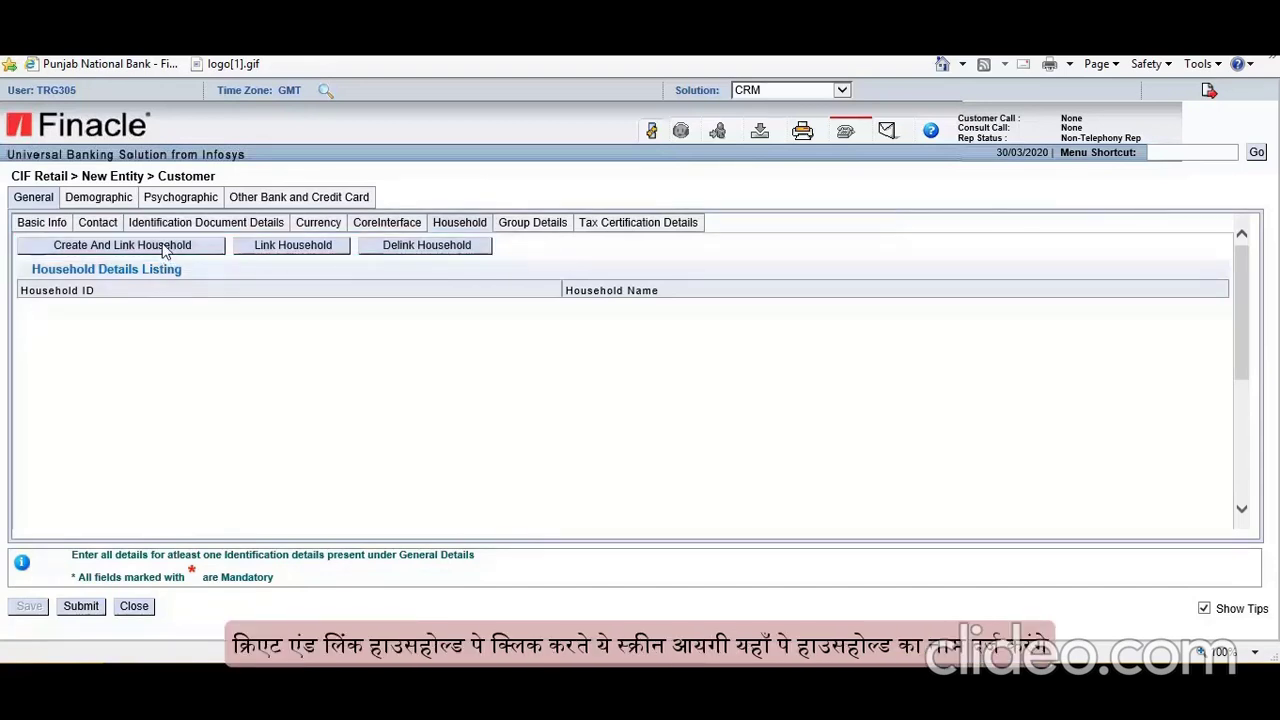
pyautogui.click(165, 249)
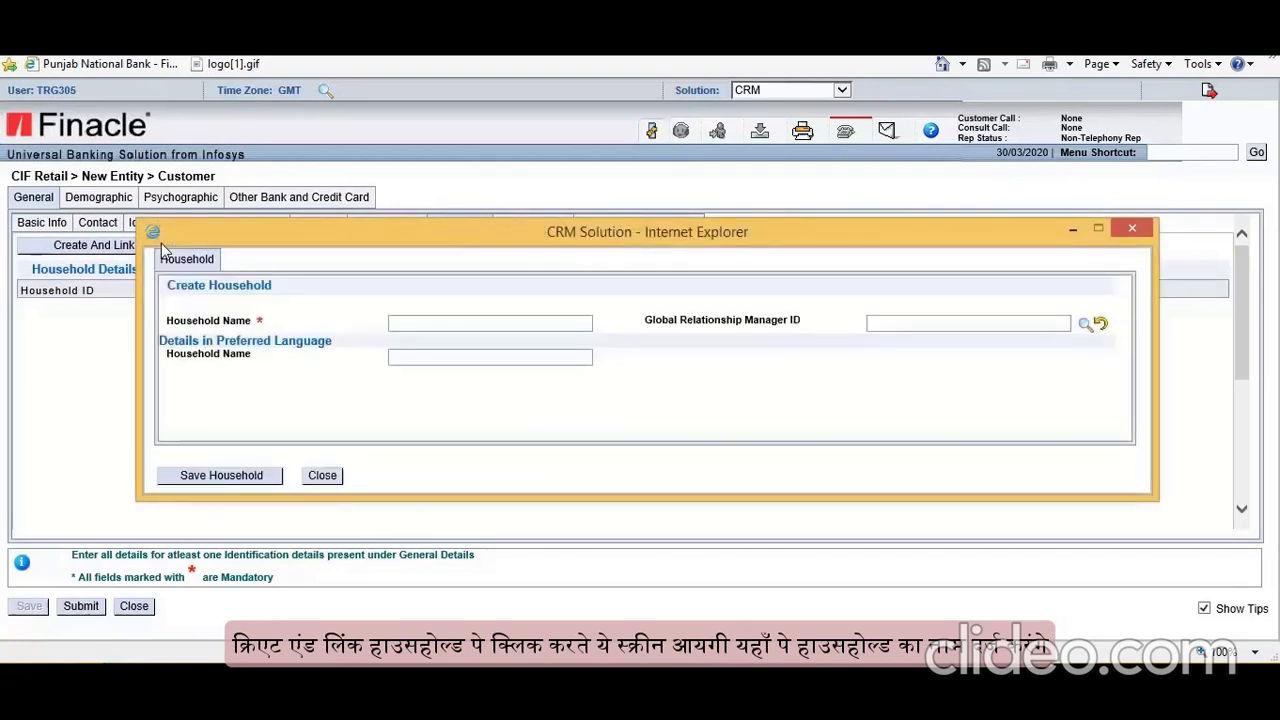
# Step: Dismiss the Create Household popup without saving any household
pyautogui.click(471, 319)
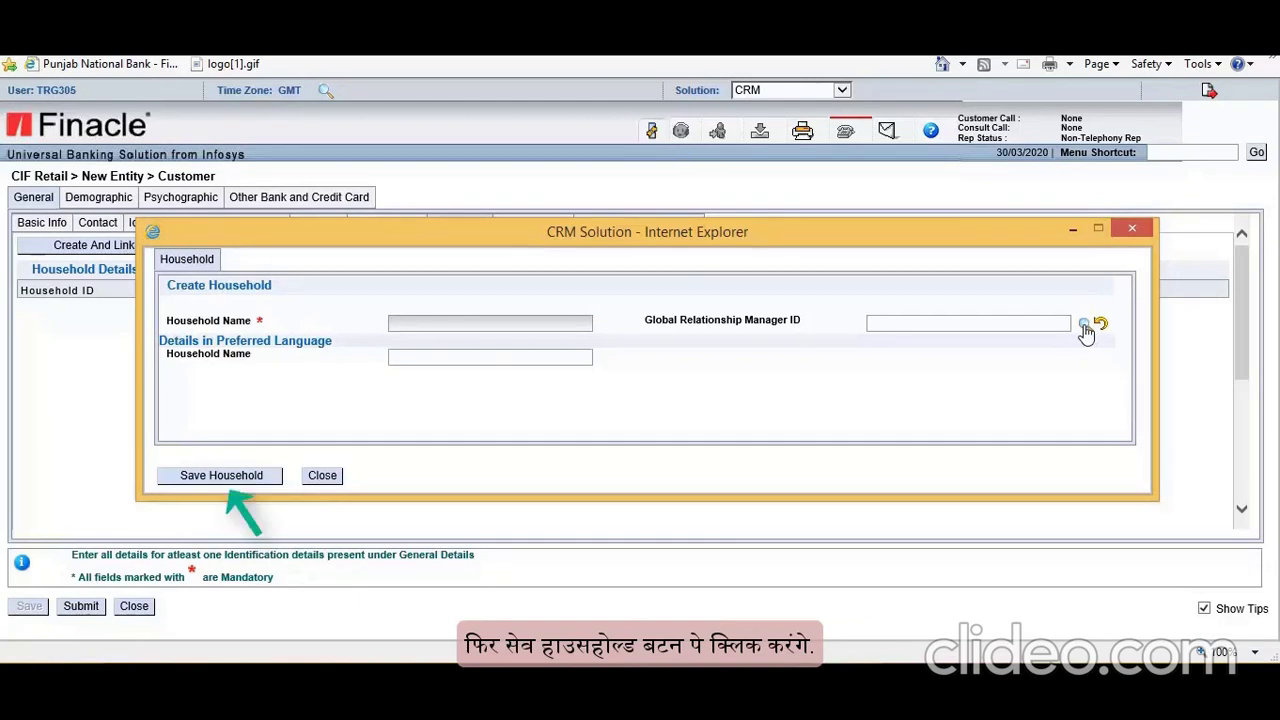
pyautogui.click(1128, 232)
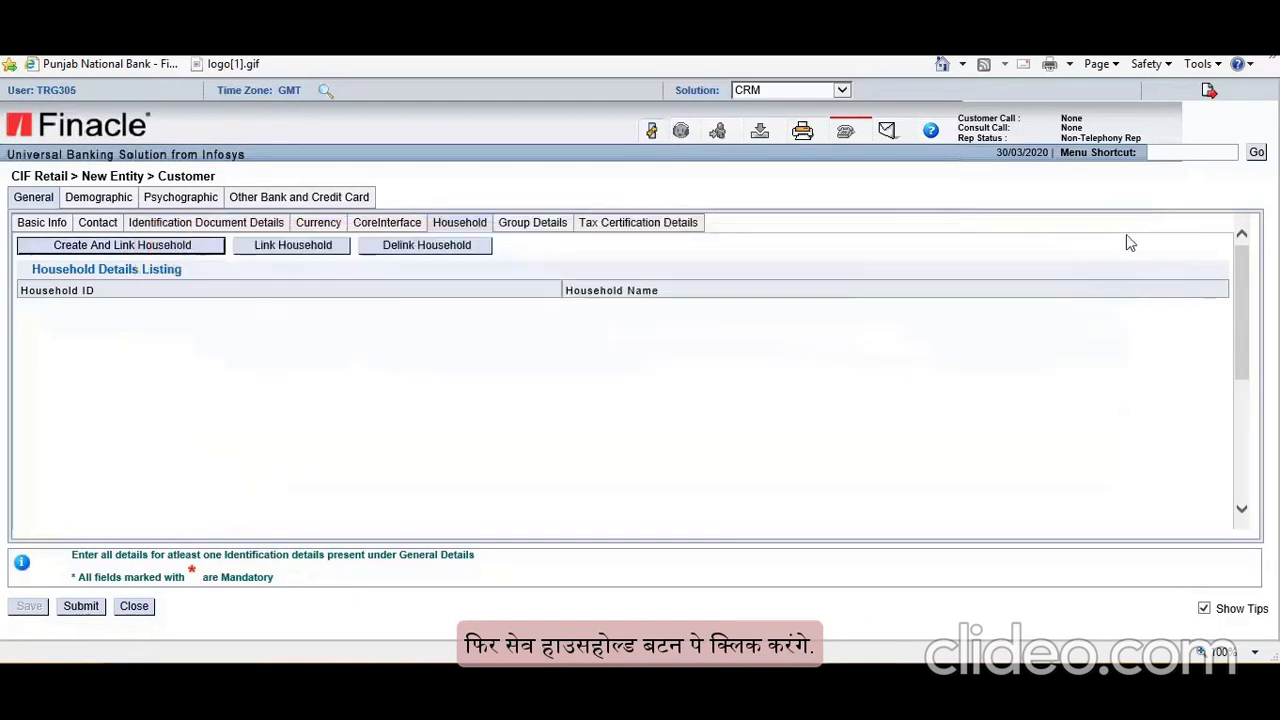
pyautogui.click(305, 245)
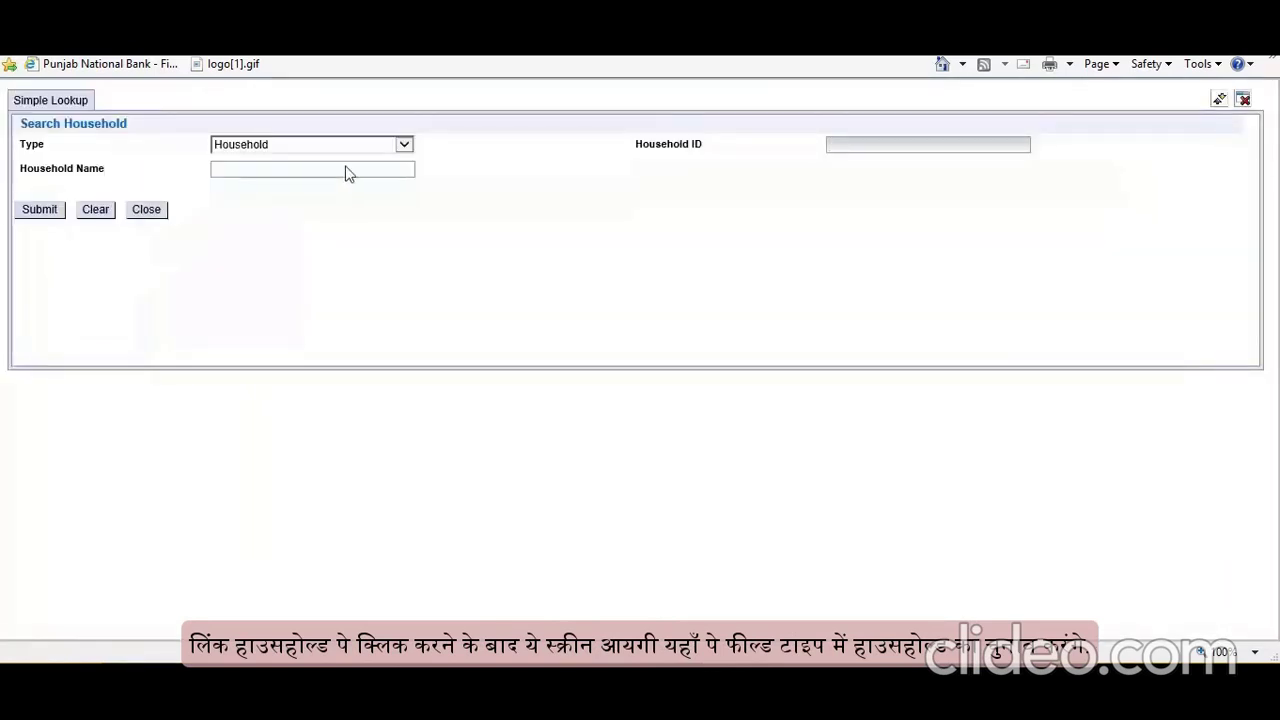
pyautogui.click(390, 146)
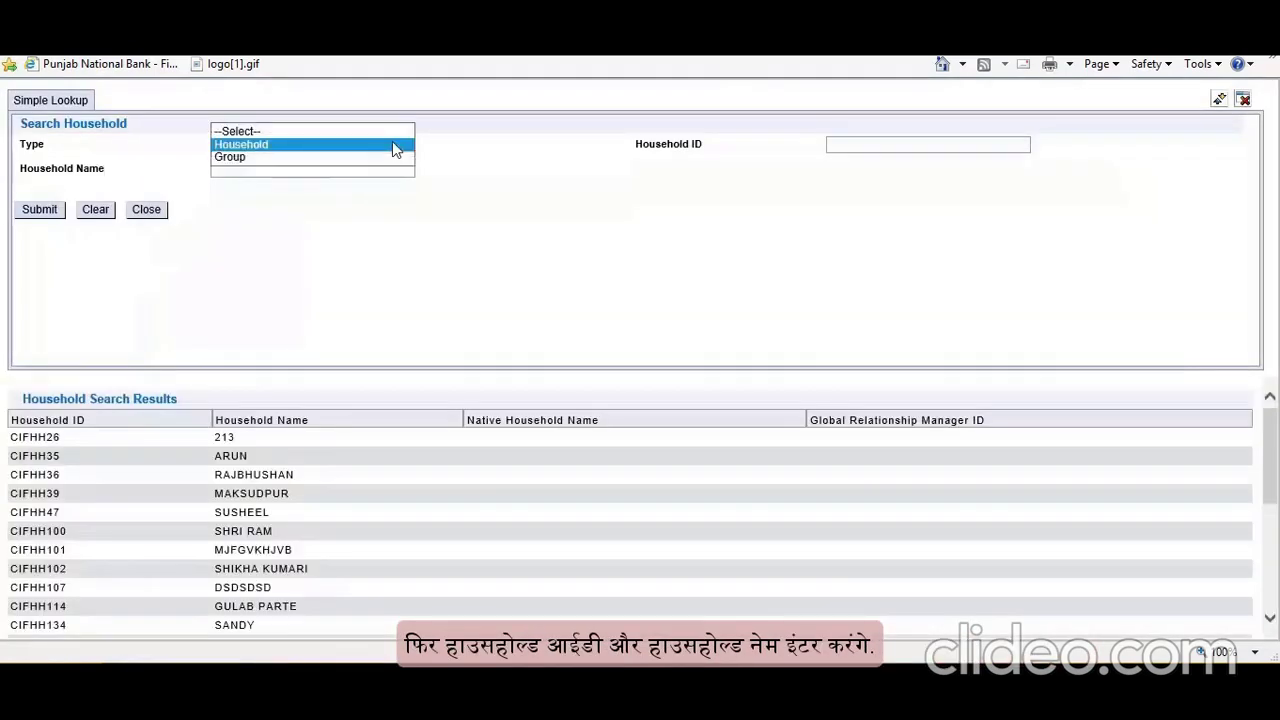
pyautogui.click(343, 146)
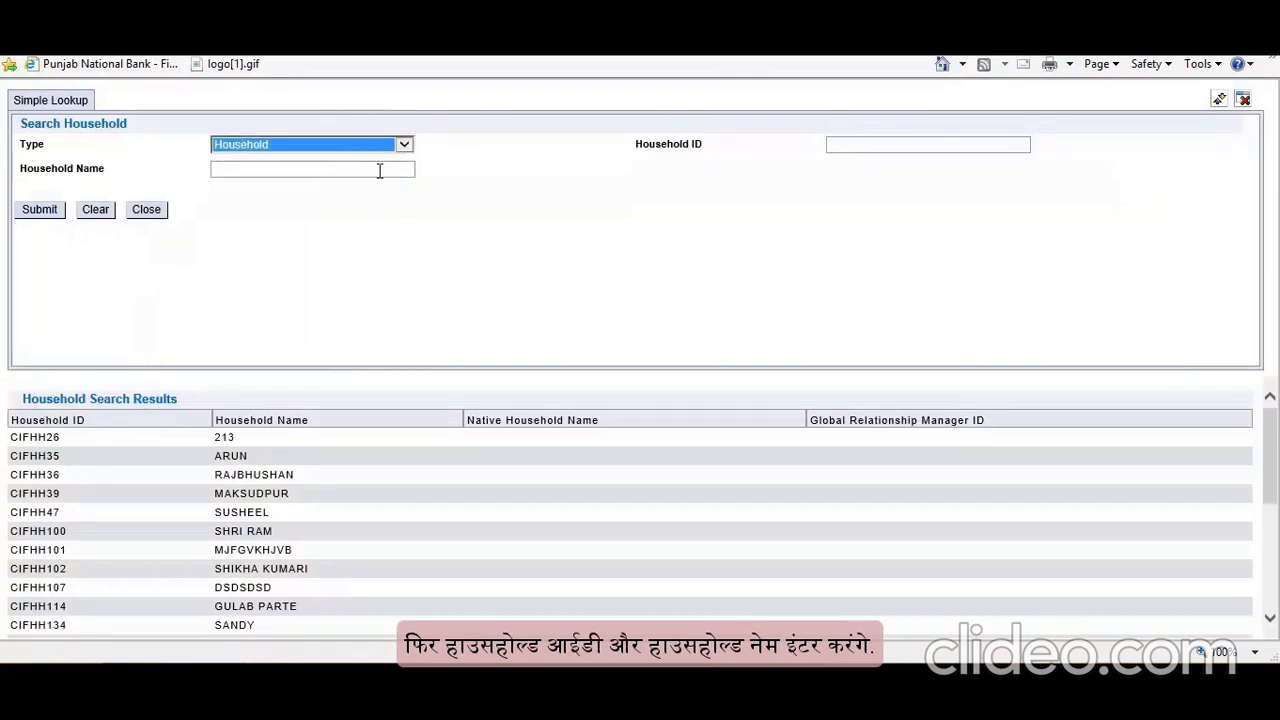
pyautogui.click(845, 146)
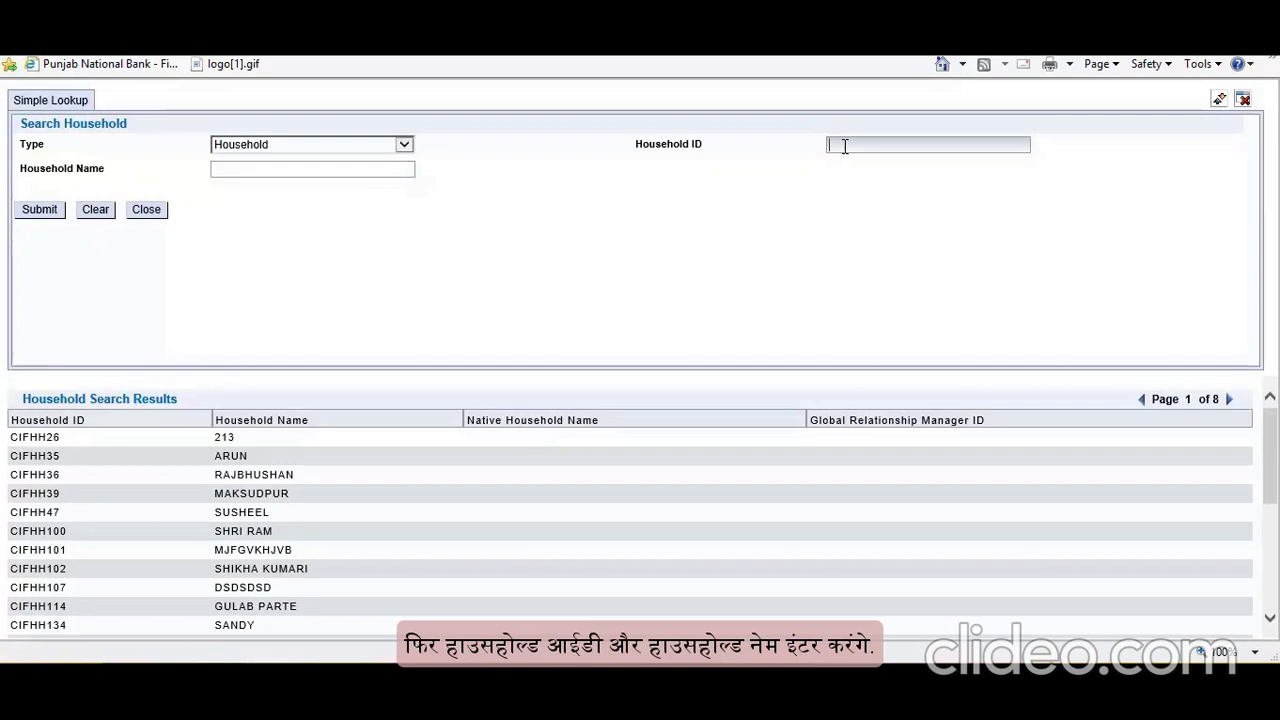
pyautogui.click(364, 171)
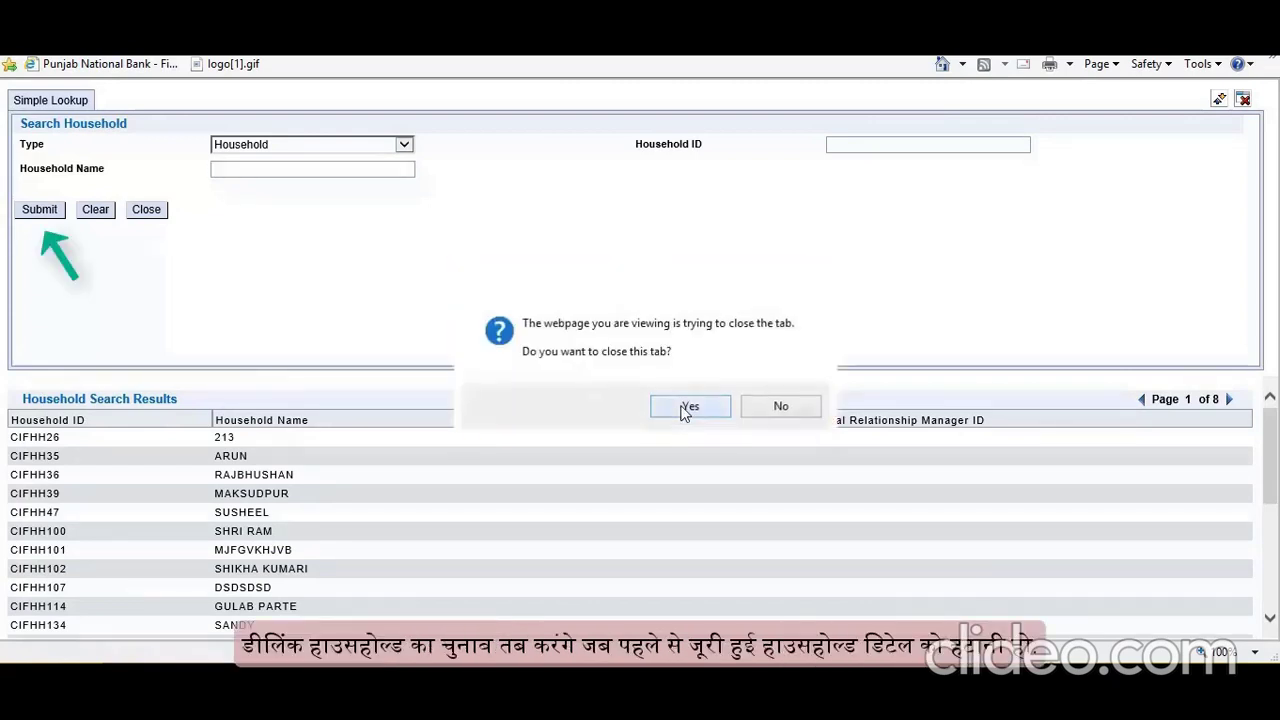
pyautogui.click(686, 405)
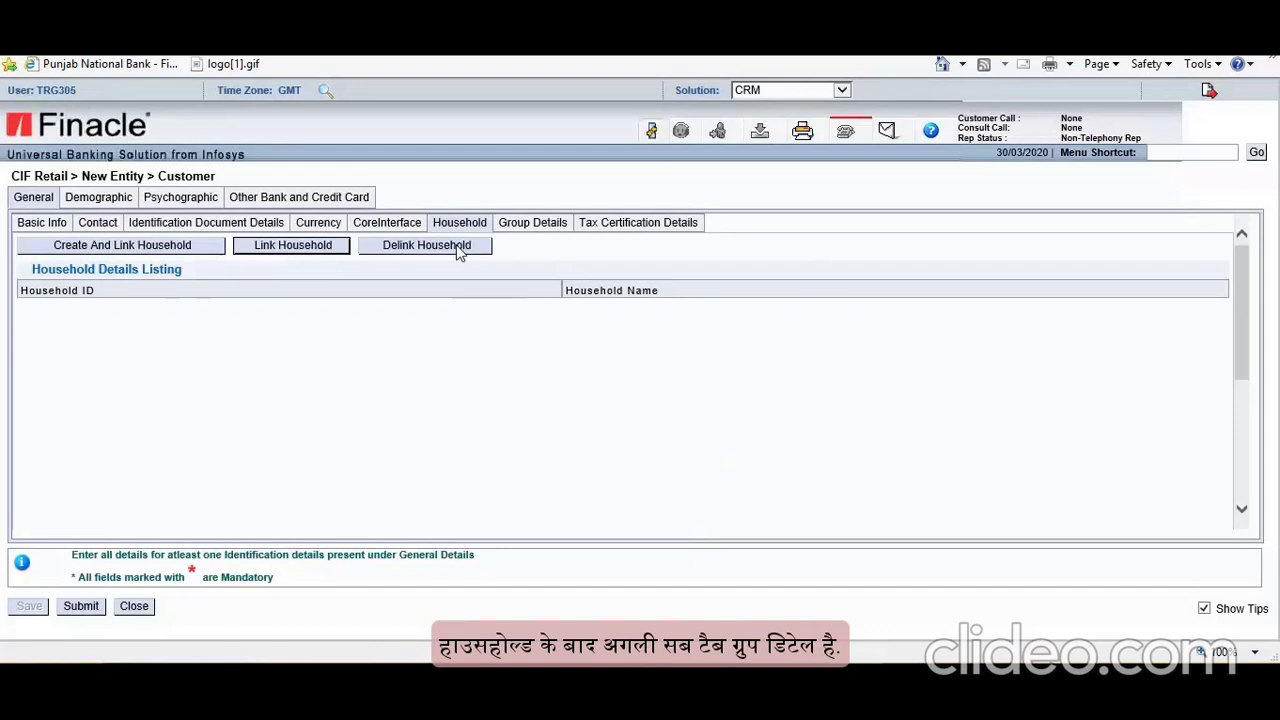
# Step: Open Group Details and the Link Group lookup, then close the lookup without linking a group
pyautogui.click(521, 230)
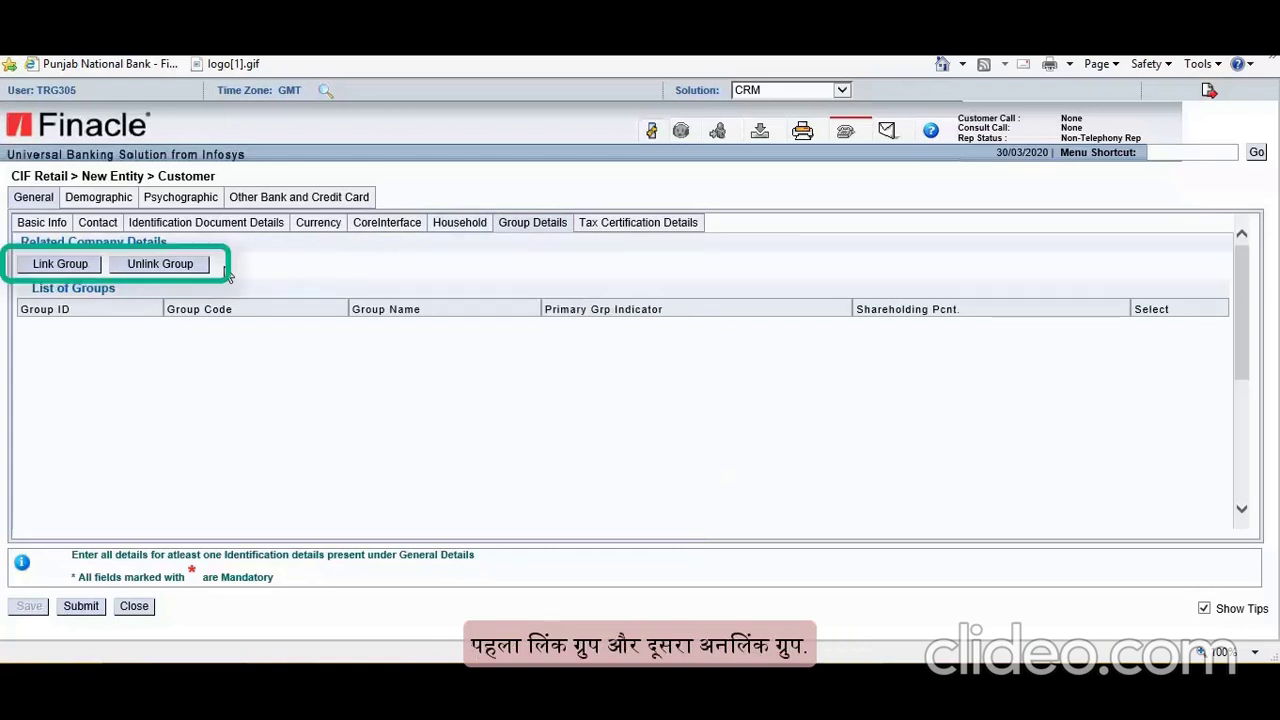
pyautogui.click(70, 268)
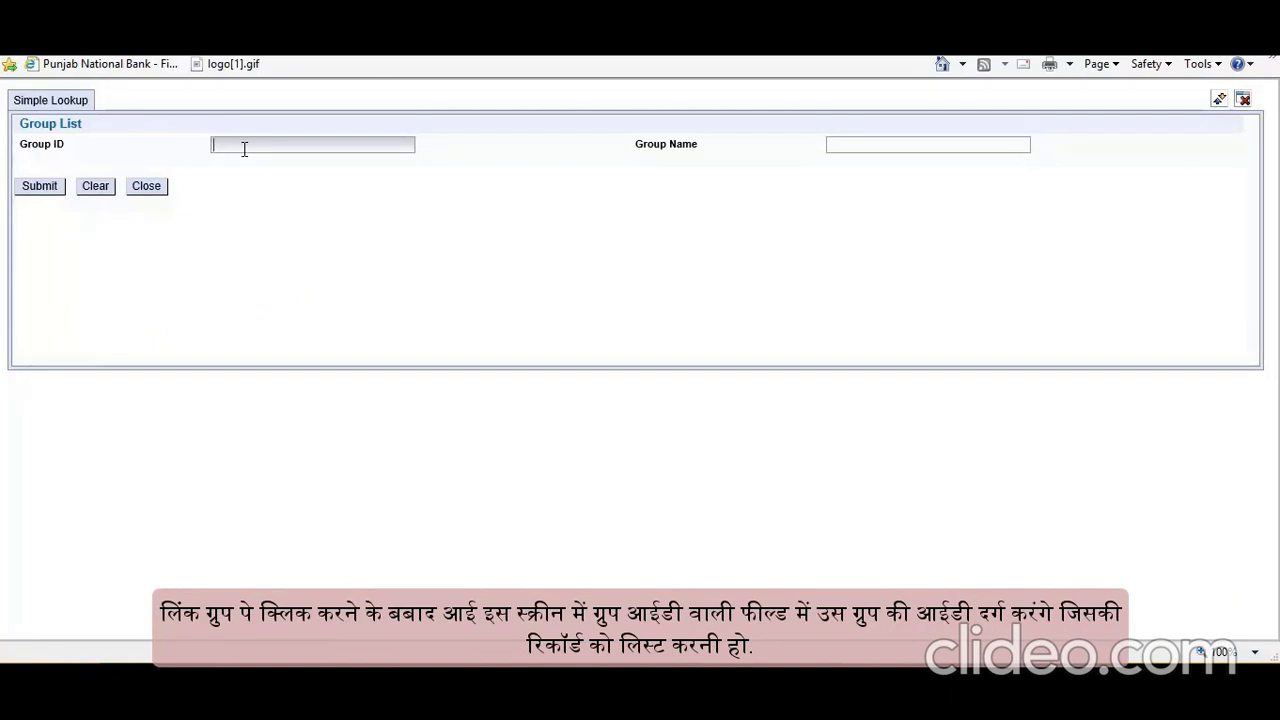
pyautogui.click(848, 145)
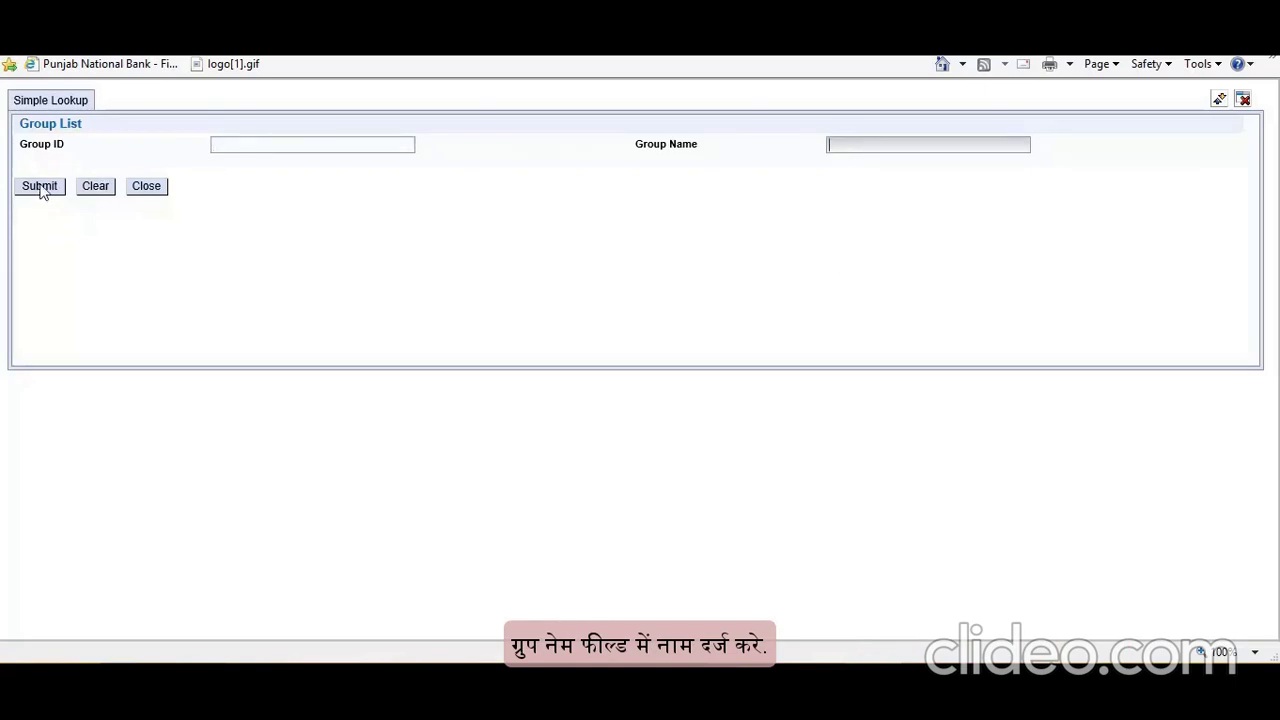
pyautogui.click(146, 188)
pyautogui.click(640, 400)
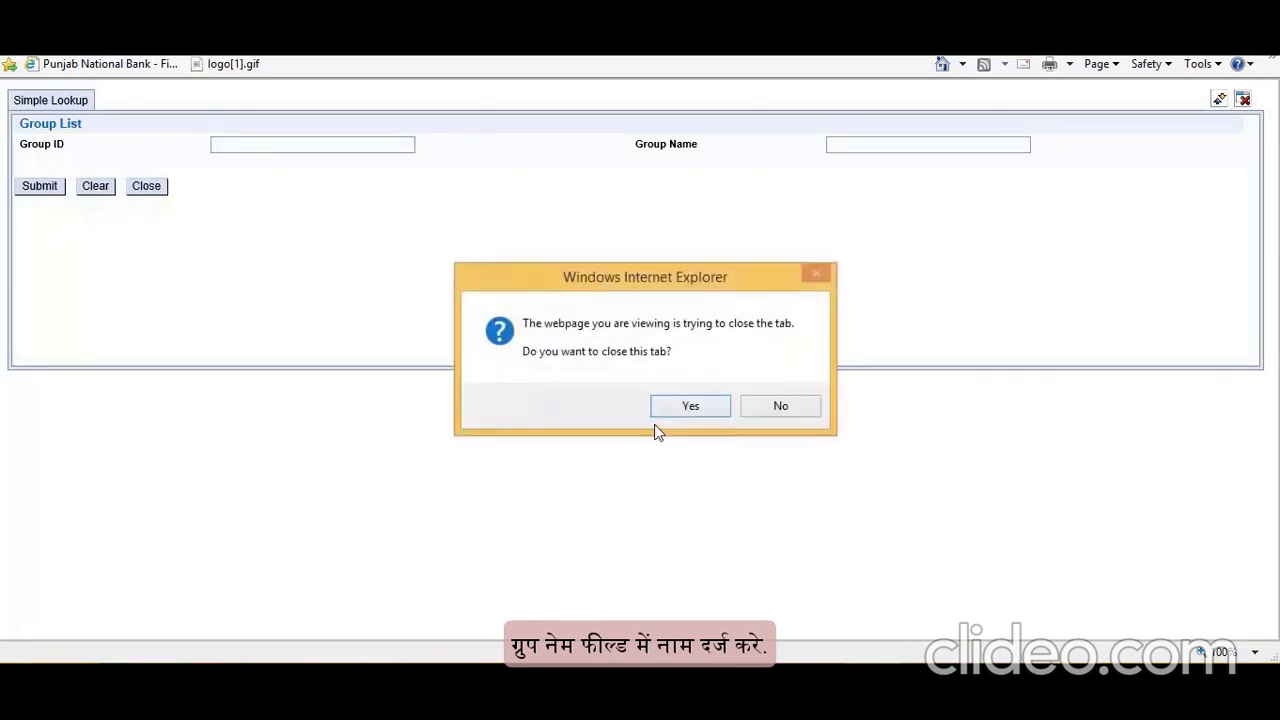
pyautogui.click(702, 409)
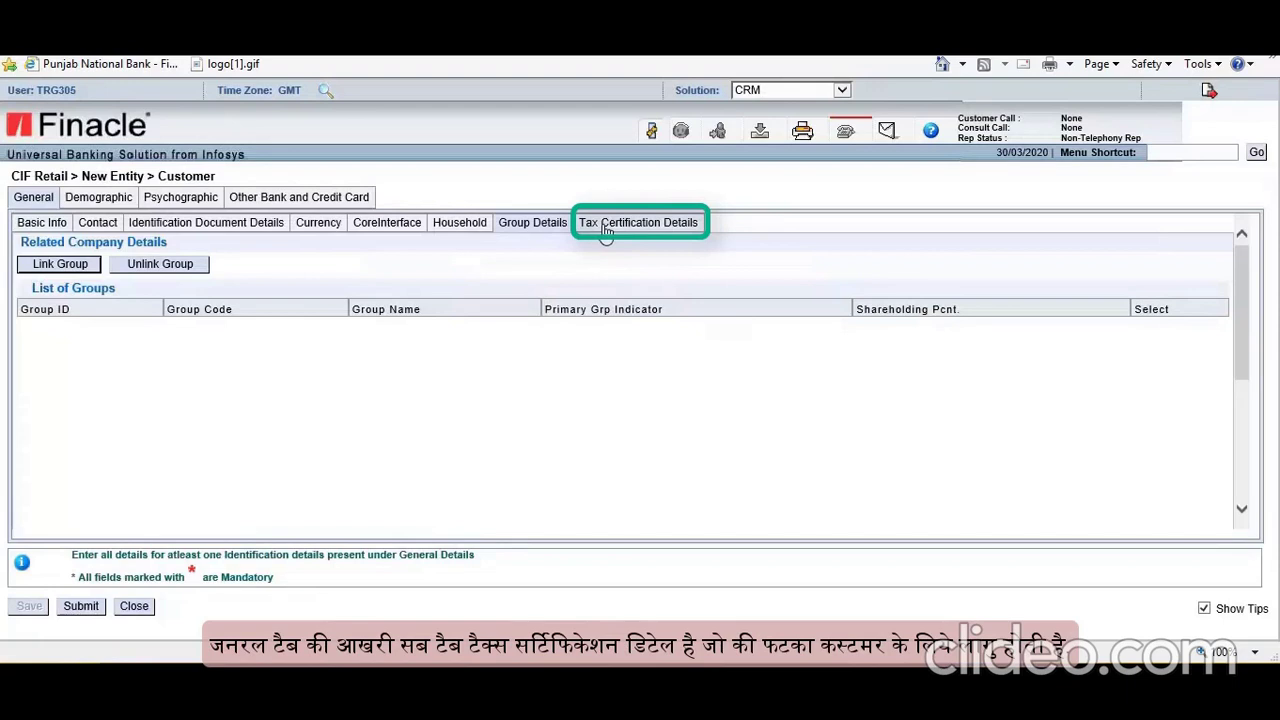
# Step: Mark foreign tax reporting as required (Y) with USA as the reporting country
pyautogui.click(605, 229)
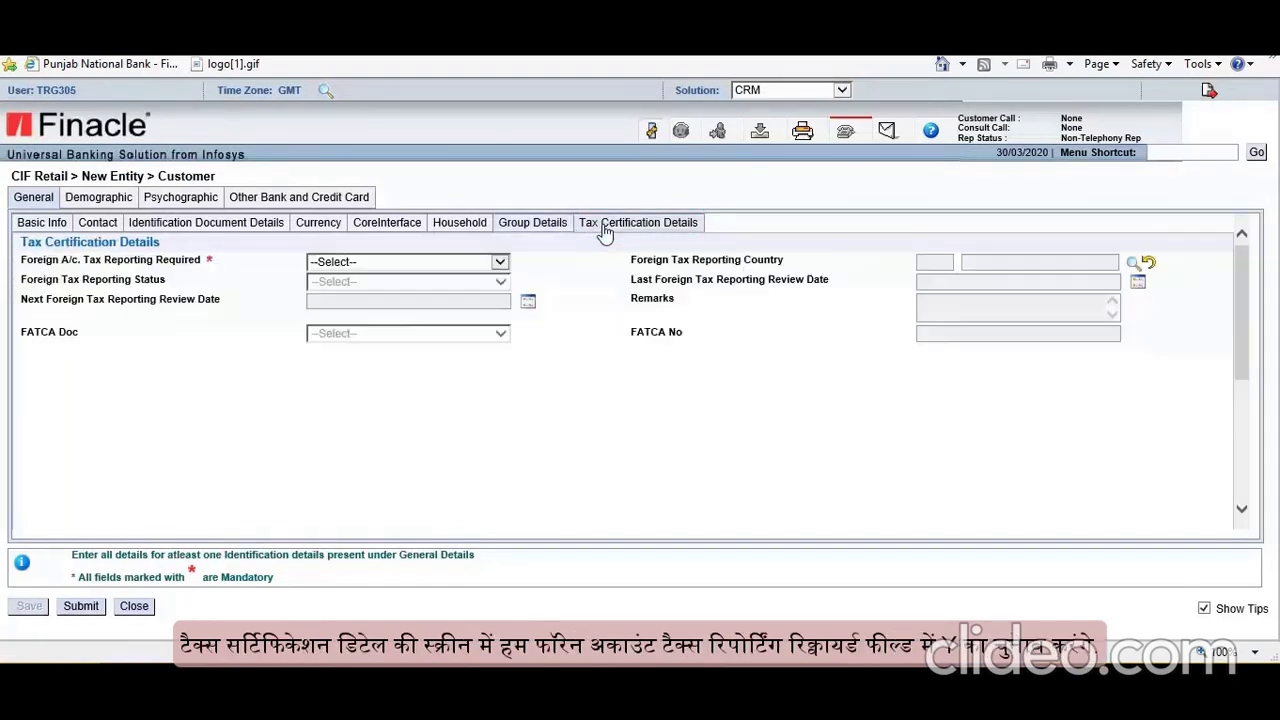
pyautogui.click(499, 264)
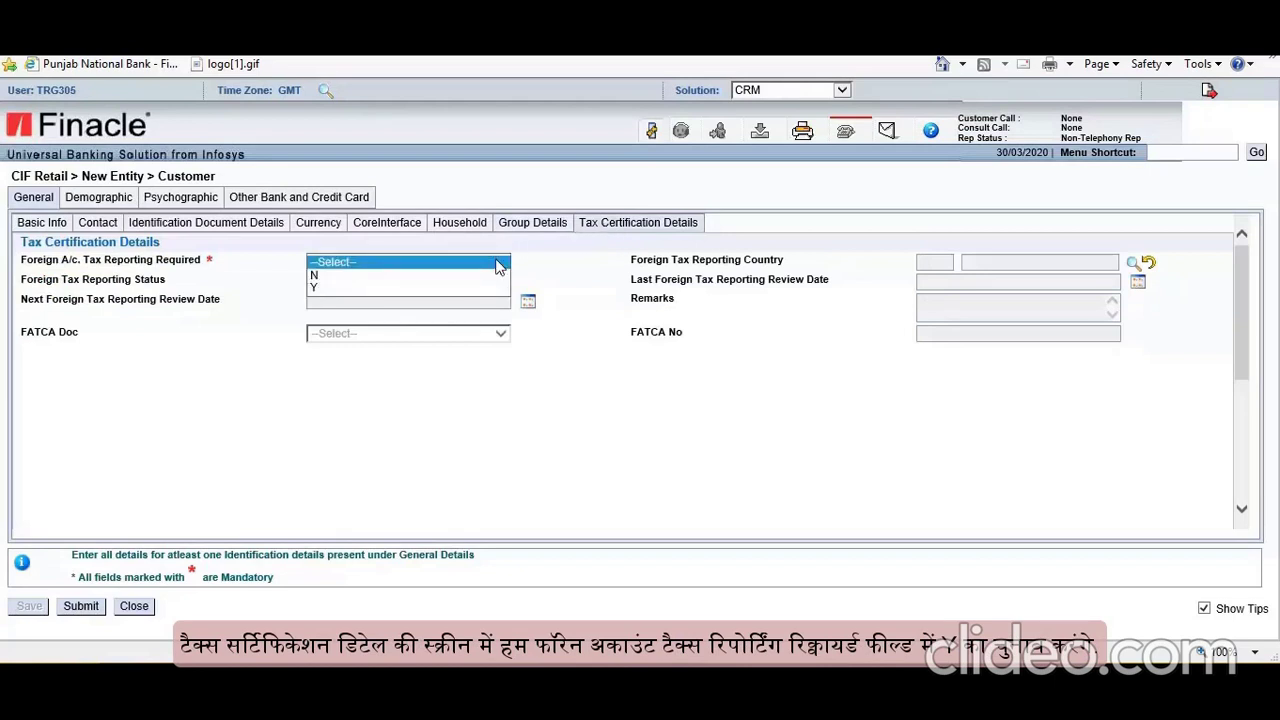
pyautogui.click(360, 287)
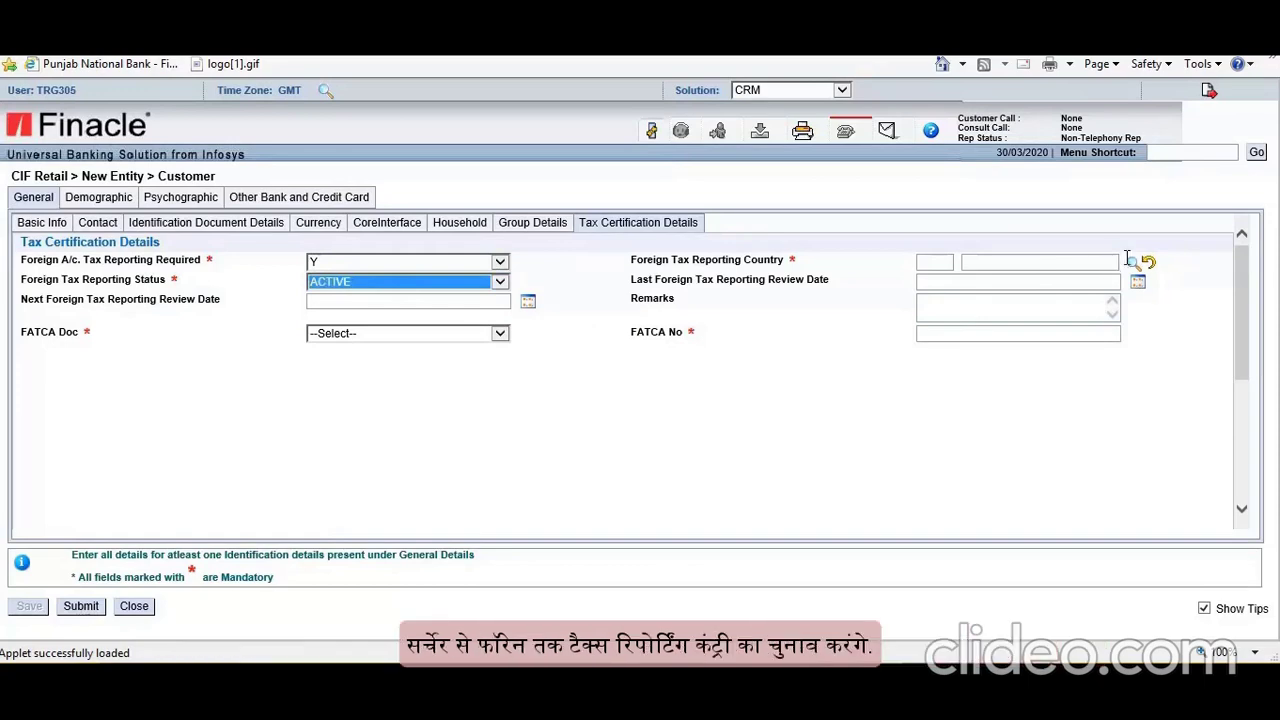
pyautogui.click(1133, 264)
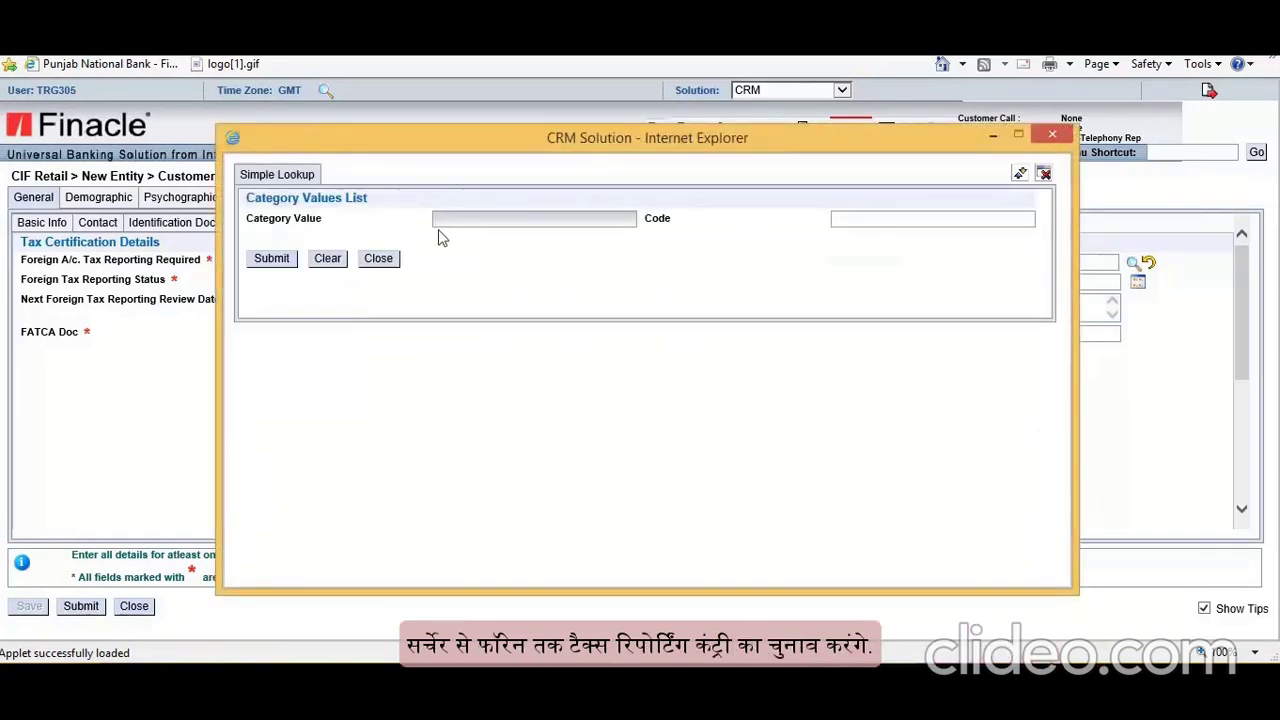
pyautogui.write('US*')
pyautogui.click(272, 259)
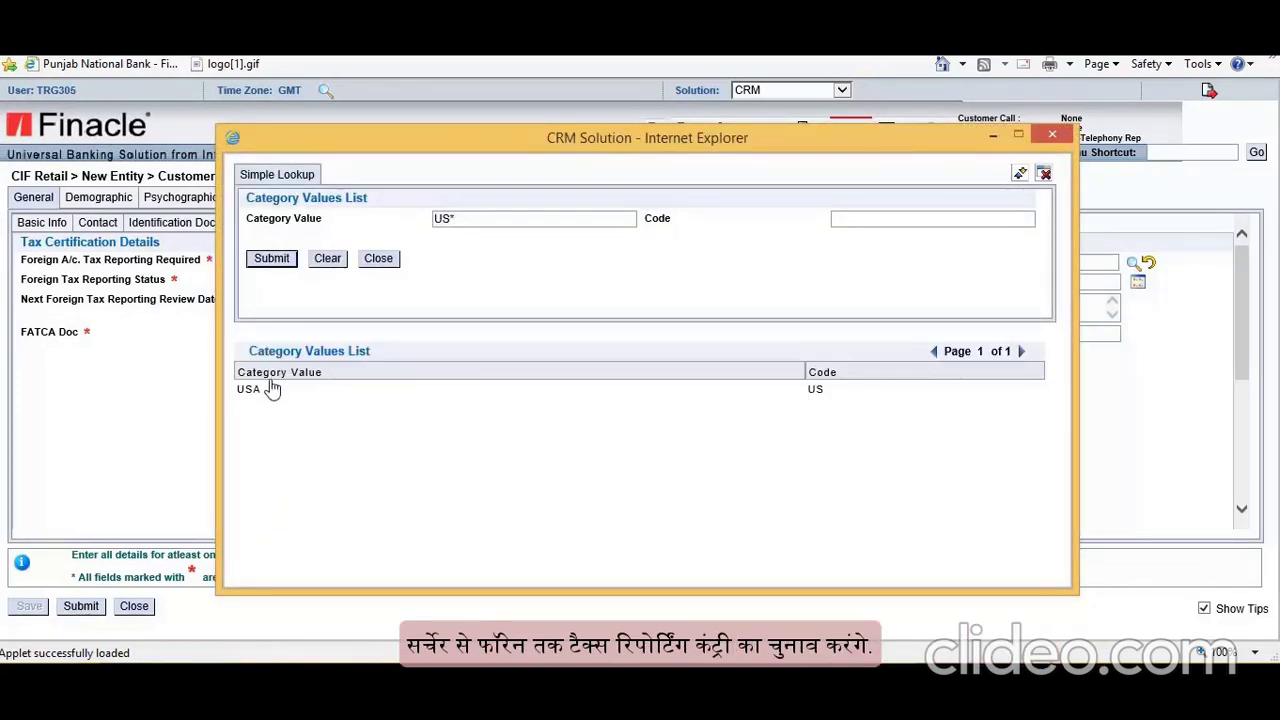
pyautogui.click(271, 387)
# Step: Set the foreign tax reporting status to ACTIVE and move into Remarks
pyautogui.click(499, 281)
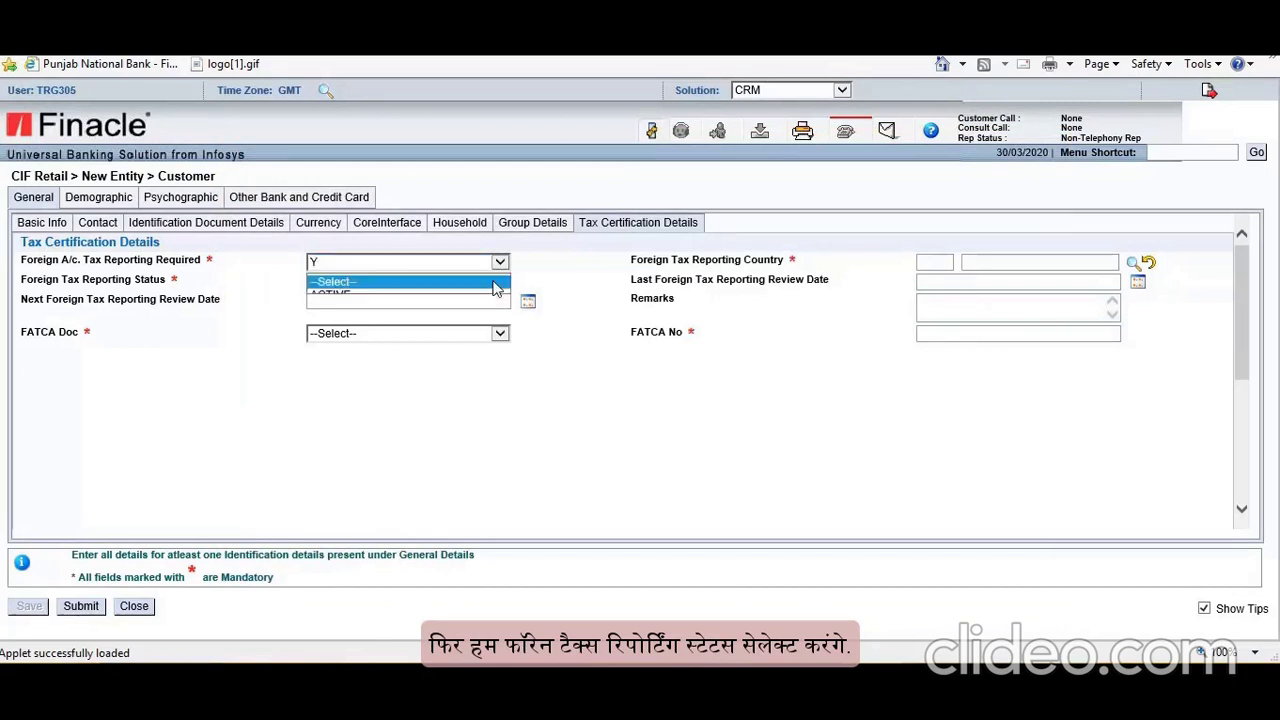
pyautogui.click(367, 298)
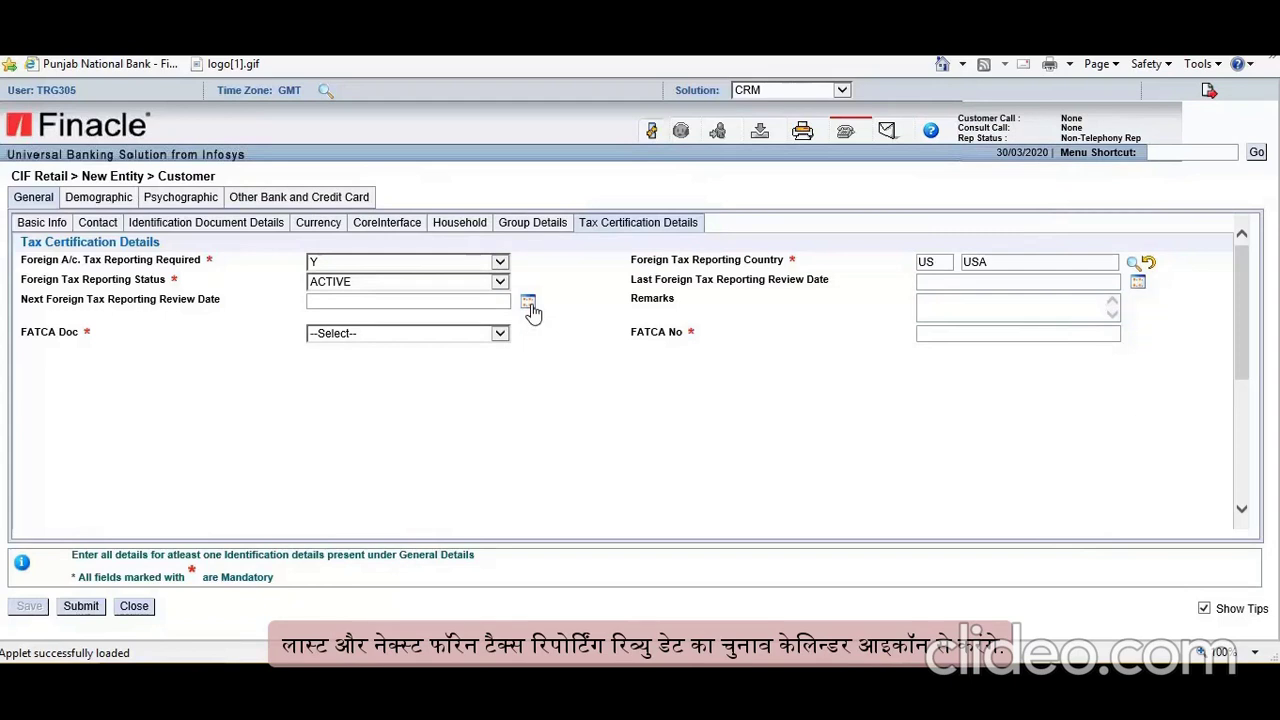
pyautogui.click(935, 308)
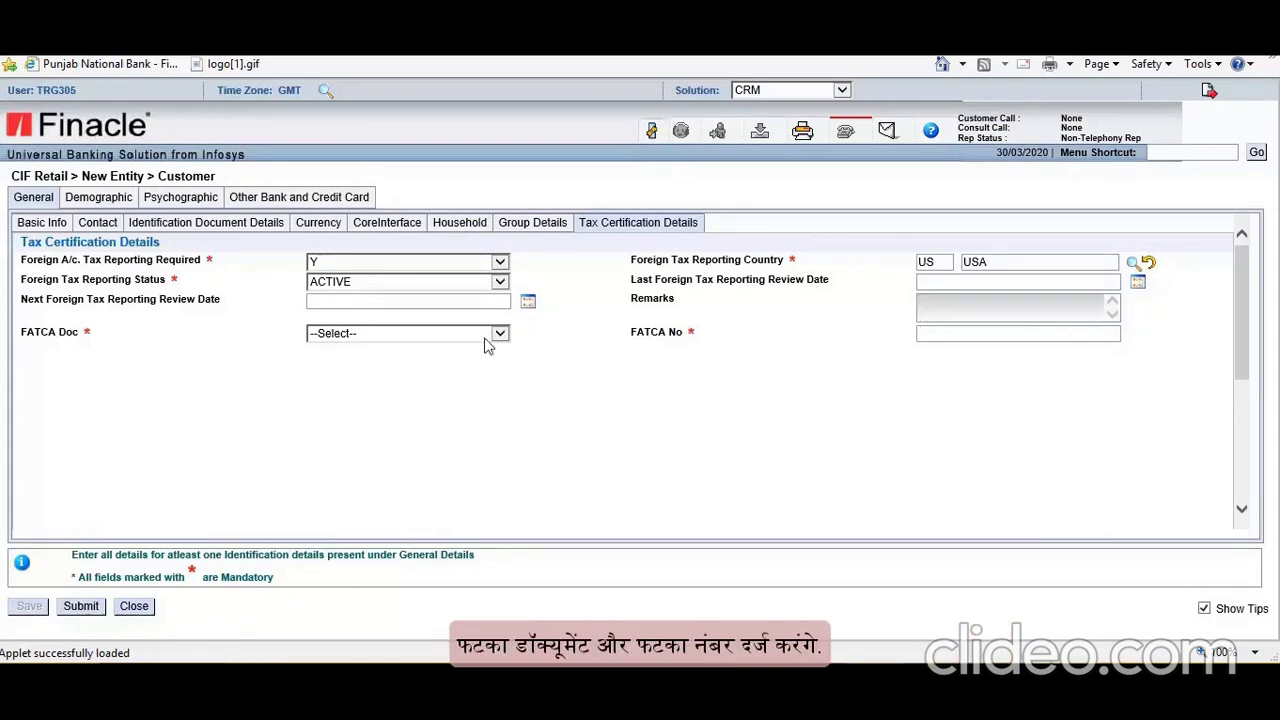
pyautogui.click(967, 364)
# Step: Move into the FATCA No field on the tax certification form
pyautogui.click(977, 337)
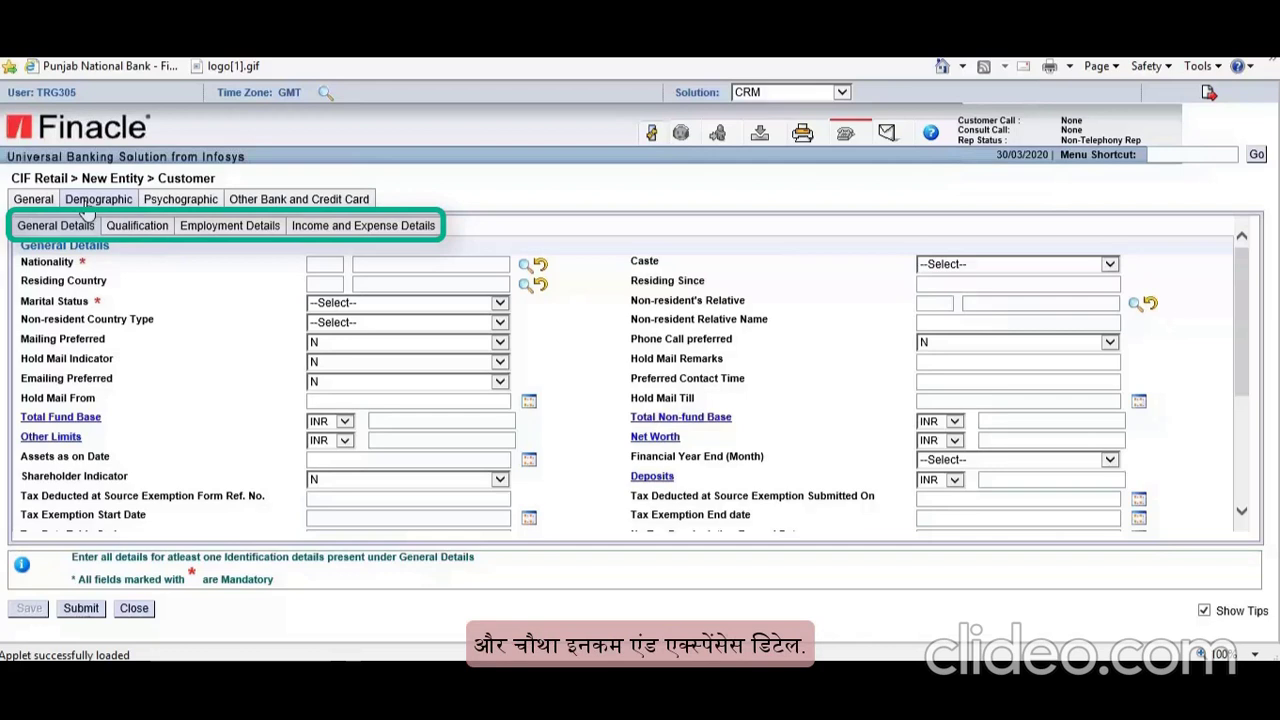
# Step: Set nationality to INDIA and caste to OTHERS/GENERAL
pyautogui.click(525, 265)
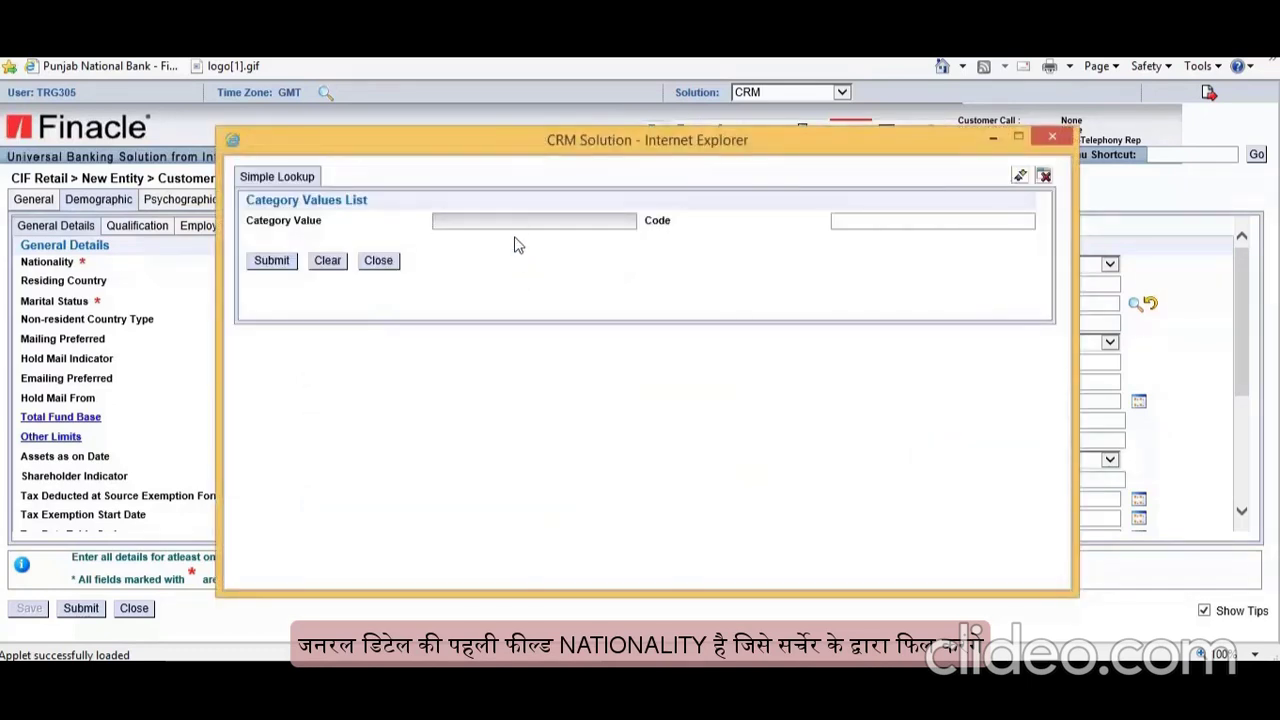
pyautogui.click(268, 262)
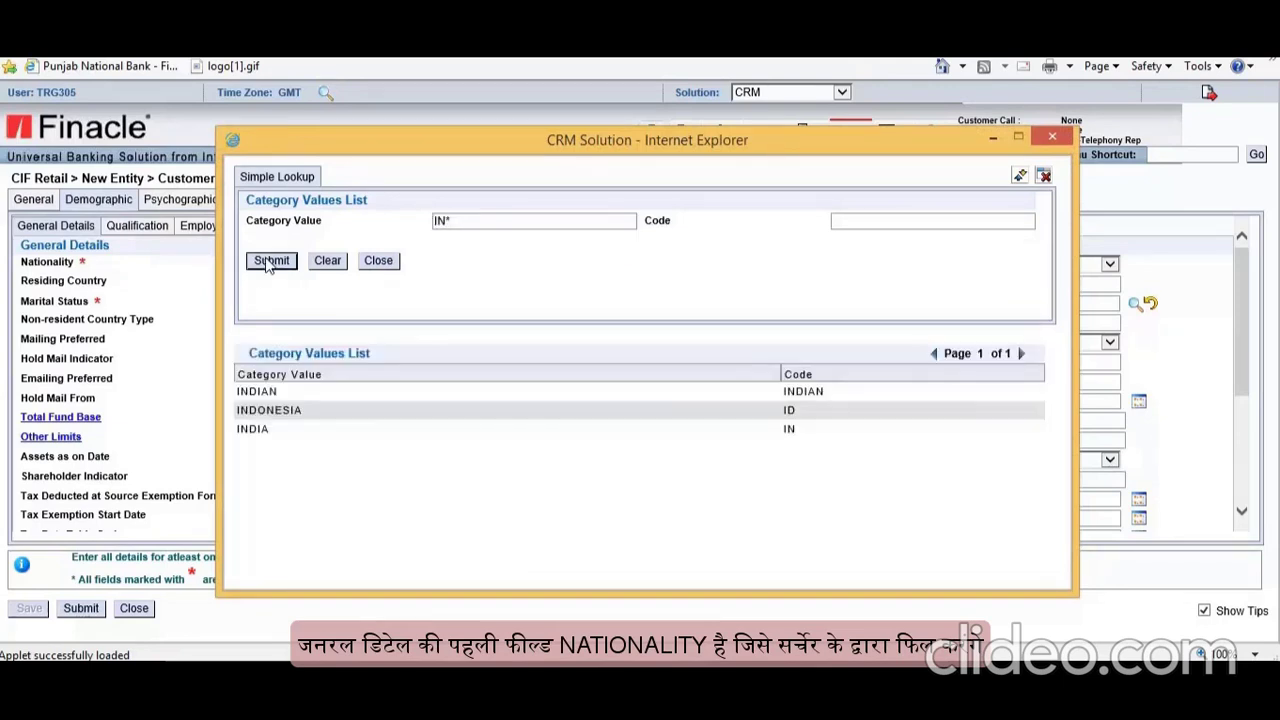
pyautogui.click(284, 430)
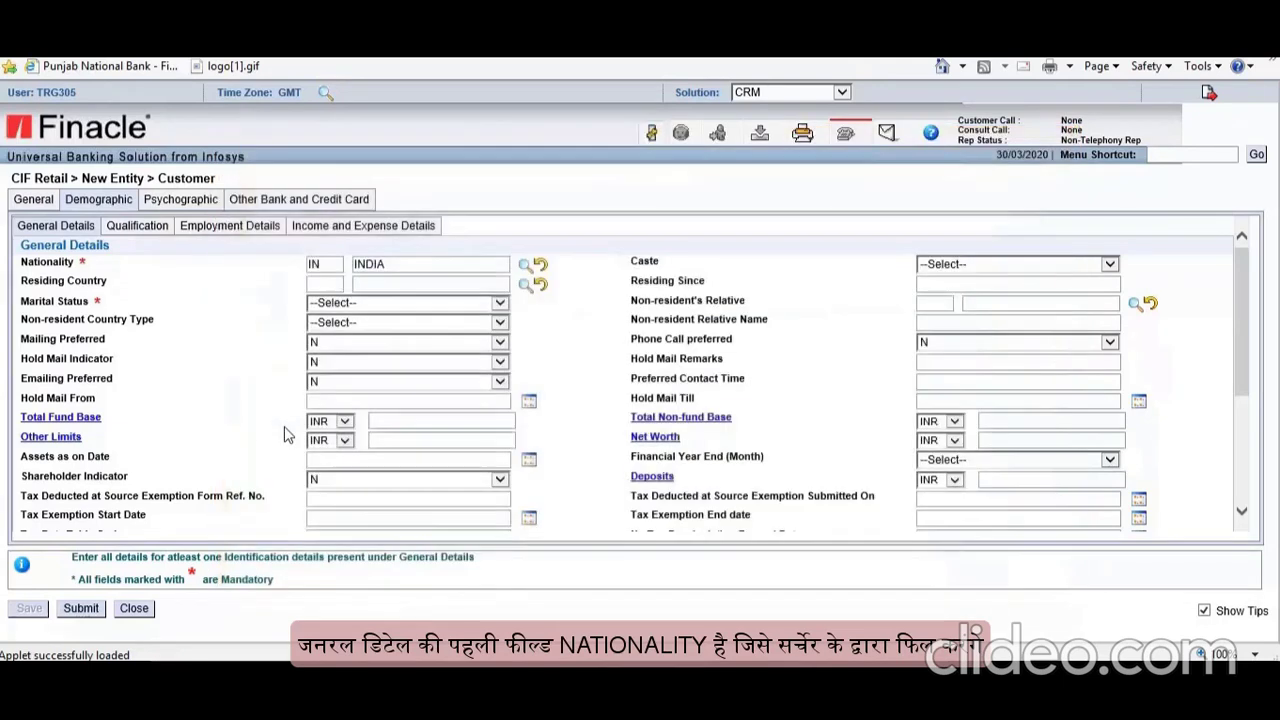
pyautogui.click(1078, 266)
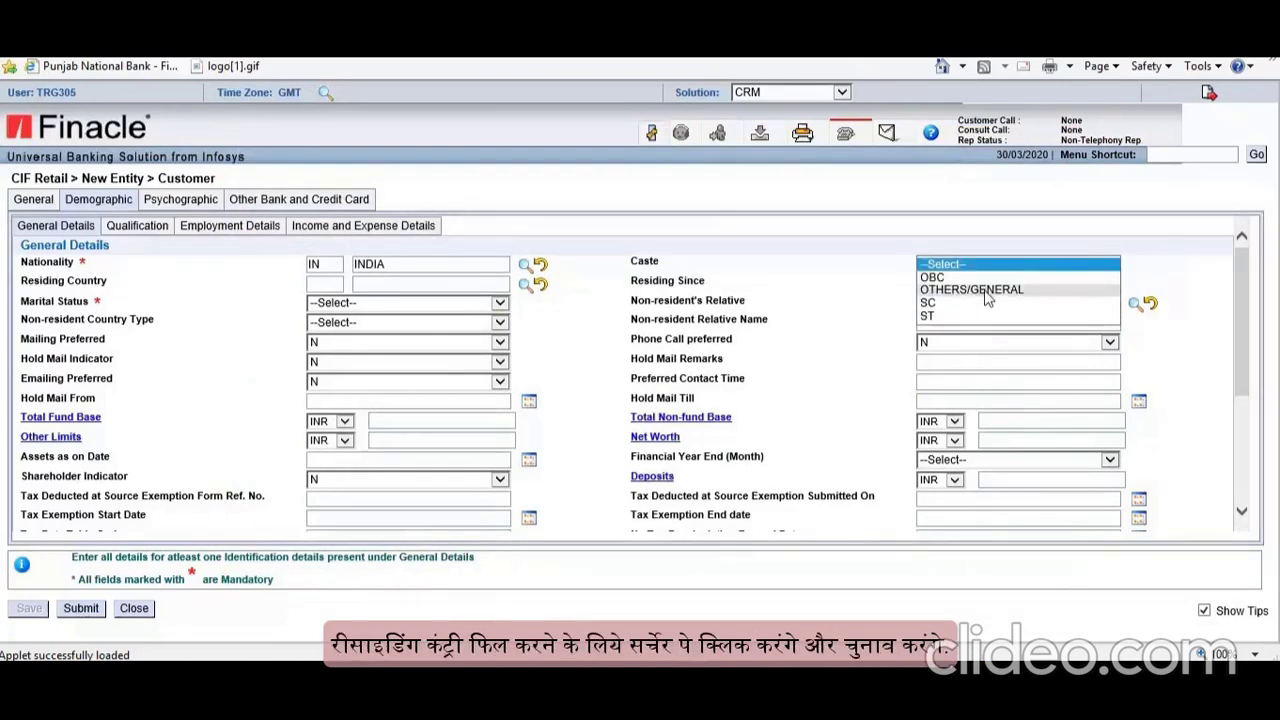
pyautogui.click(984, 292)
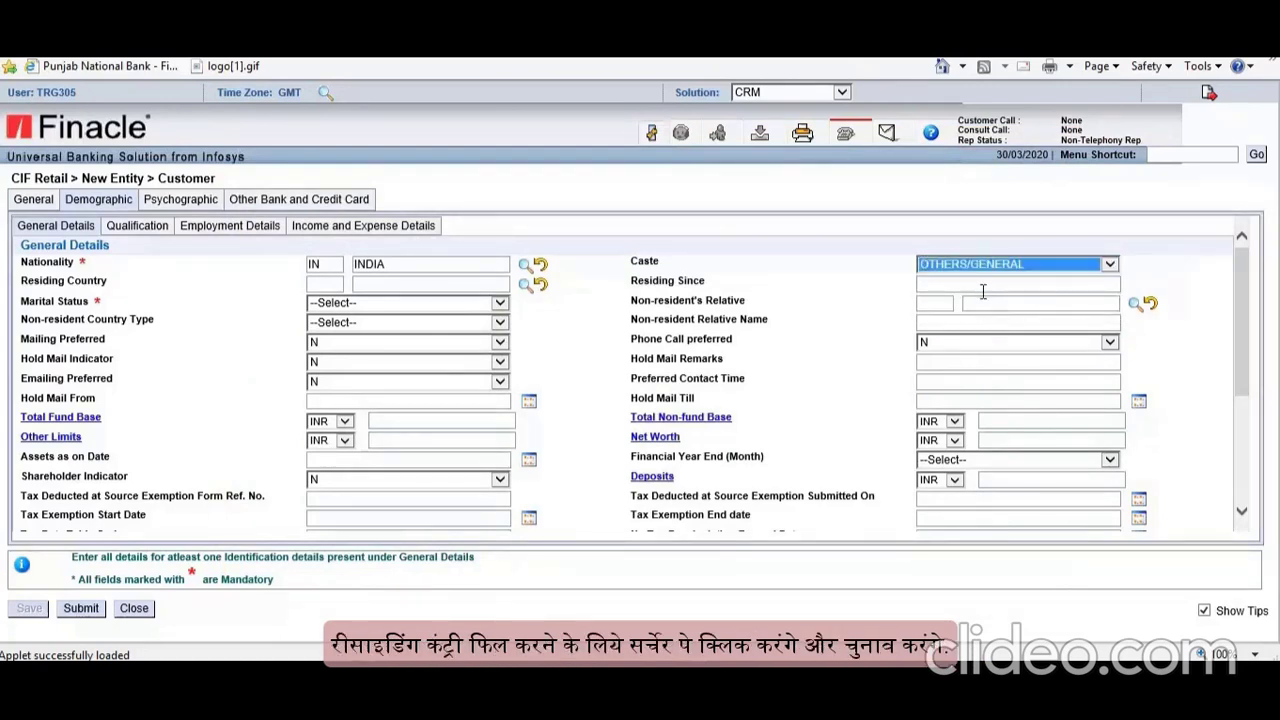
# Step: Set residing country to India and marital status to MARRIED
pyautogui.click(525, 286)
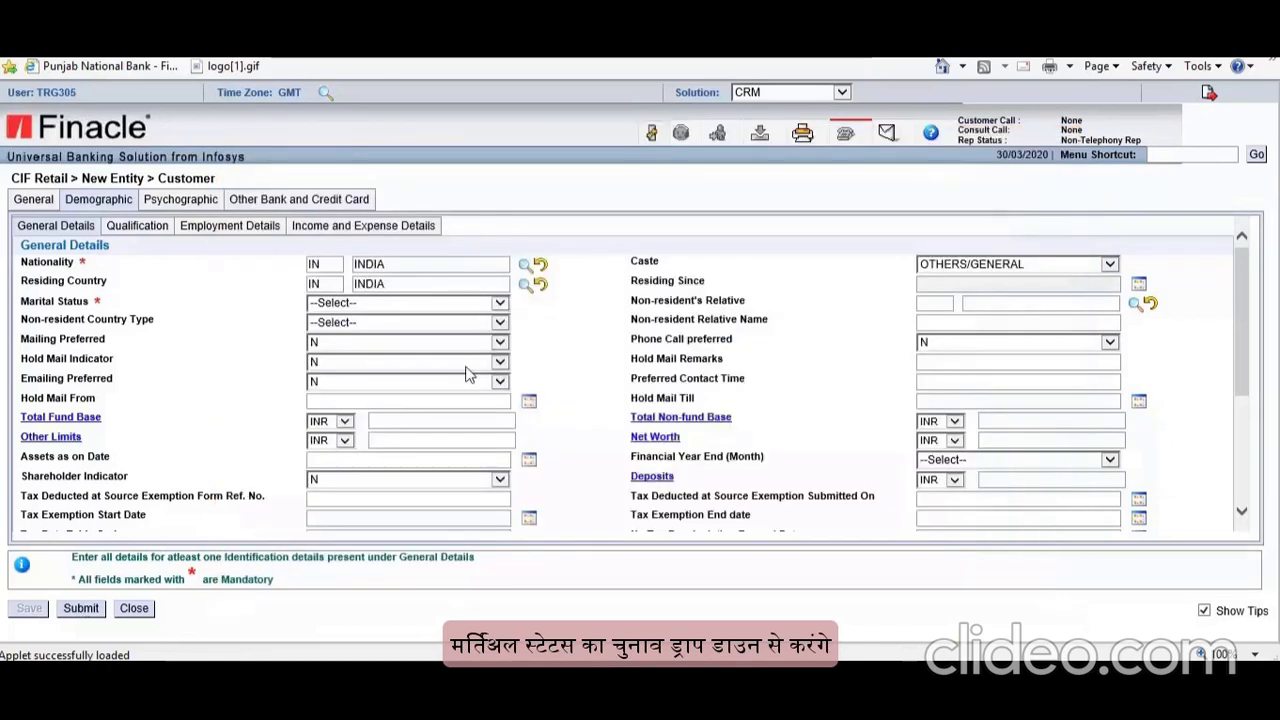
pyautogui.click(499, 302)
pyautogui.click(386, 322)
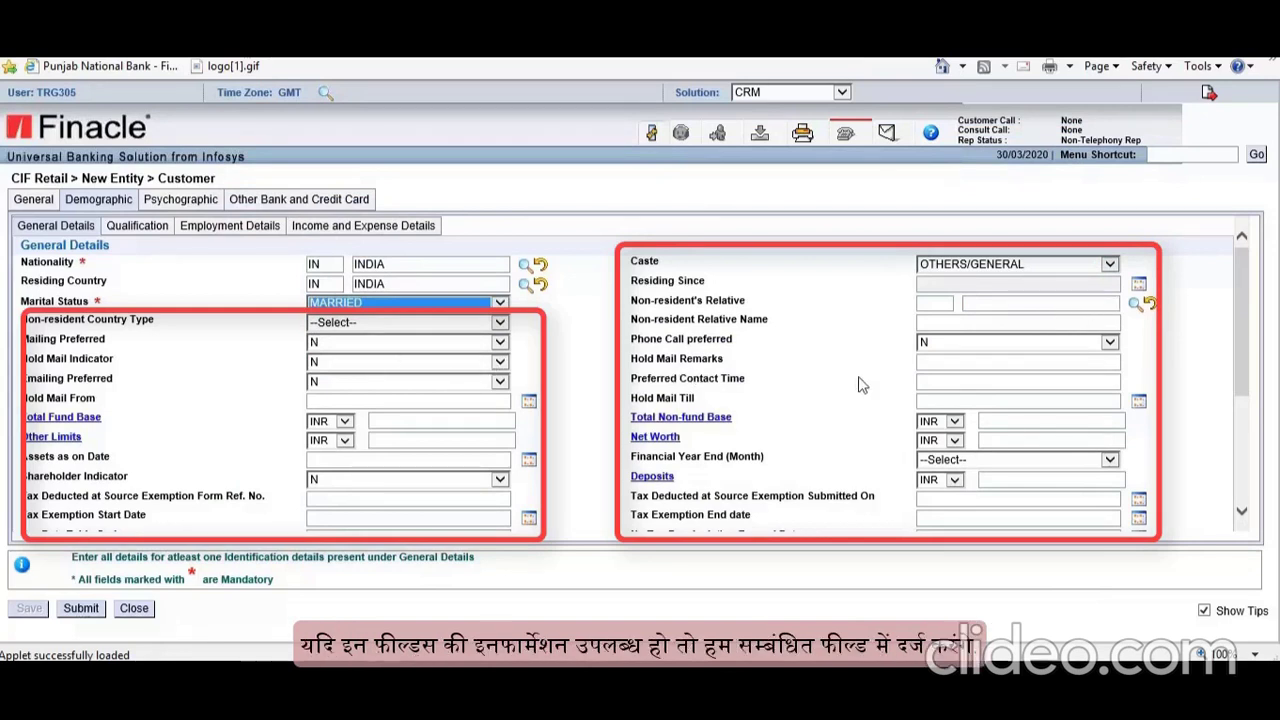
pyautogui.scroll(-1, 930, 354)
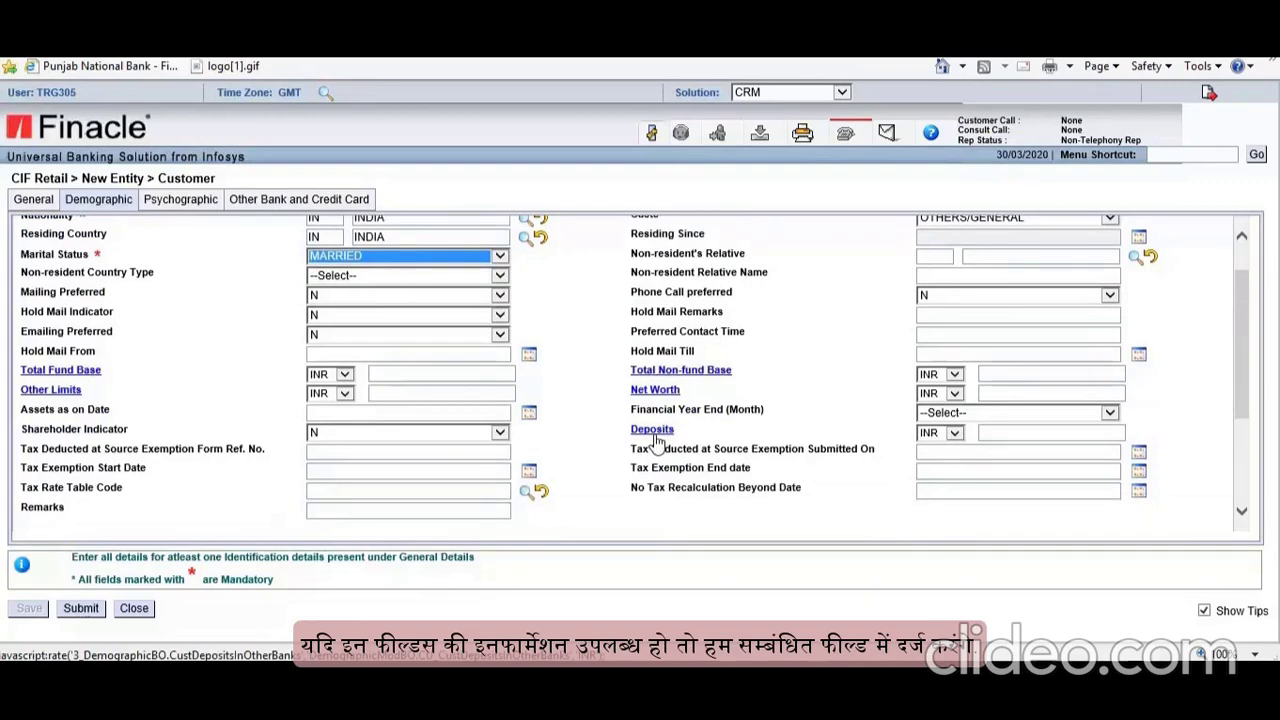
pyautogui.scroll(-4, 632, 430)
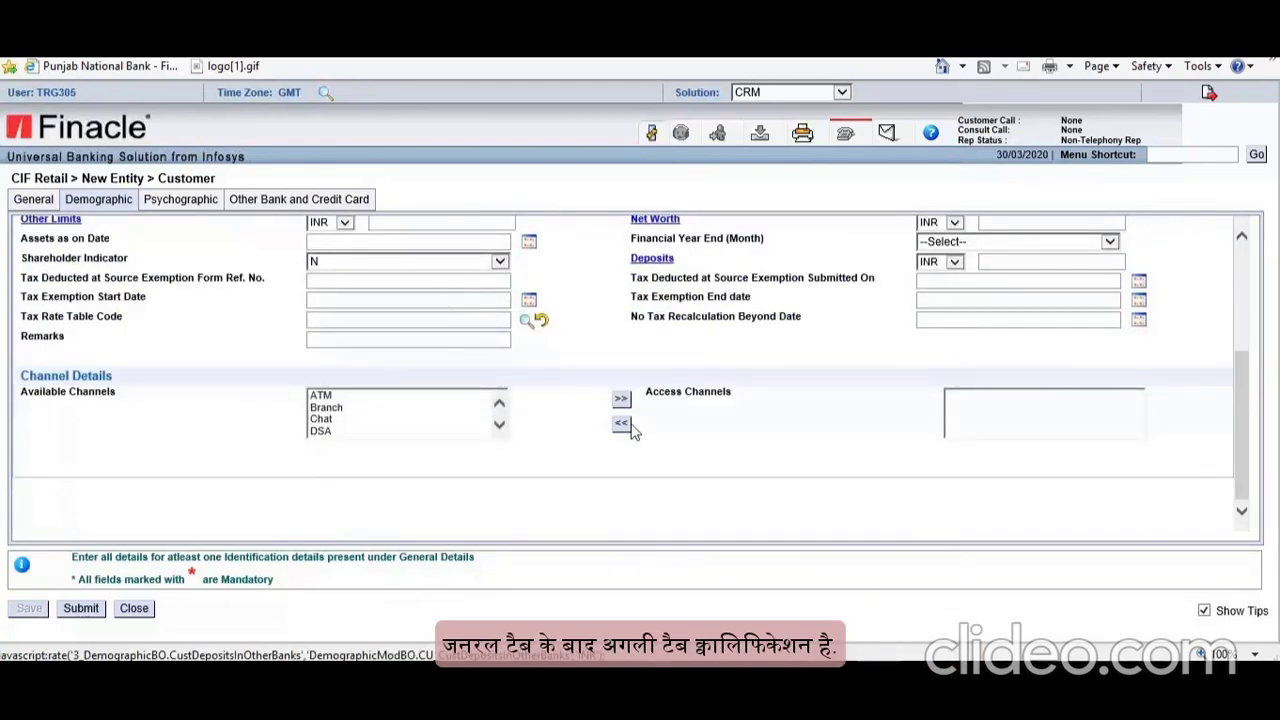
pyautogui.scroll(5, 632, 430)
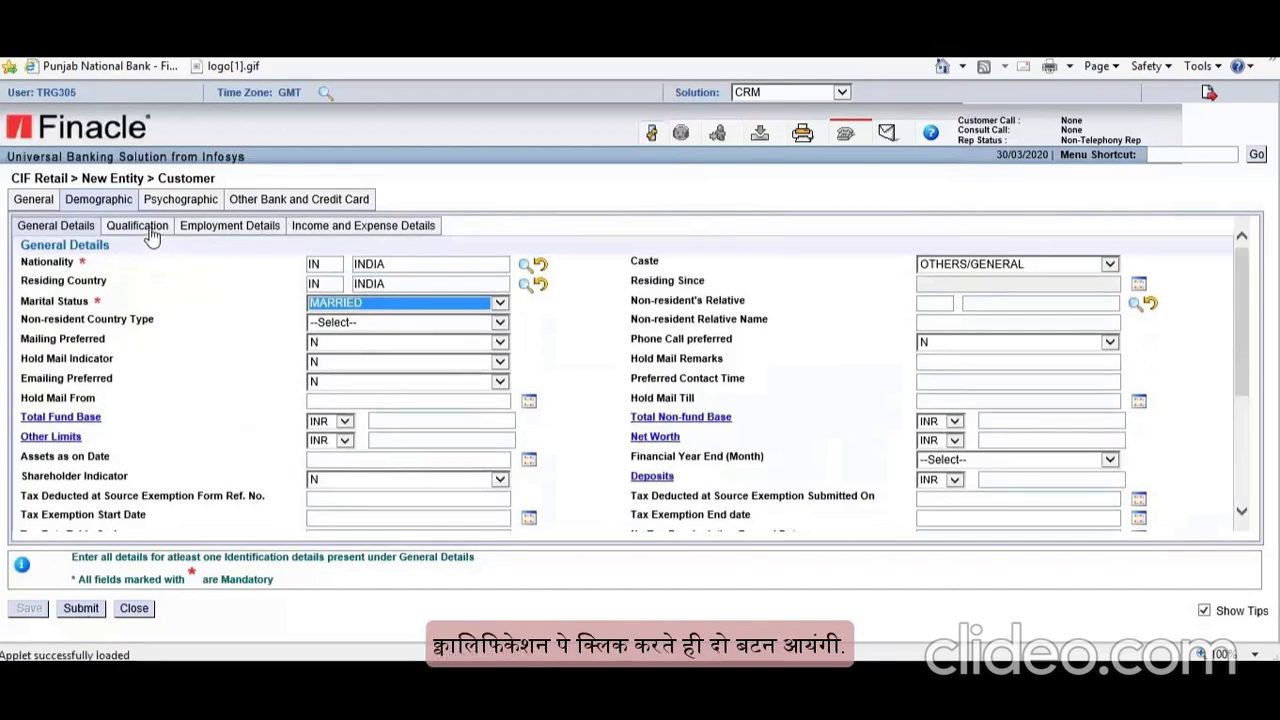
# Step: Add a Post Graduate education entry from IGNOU with graduation date 30/06/2014
pyautogui.click(138, 226)
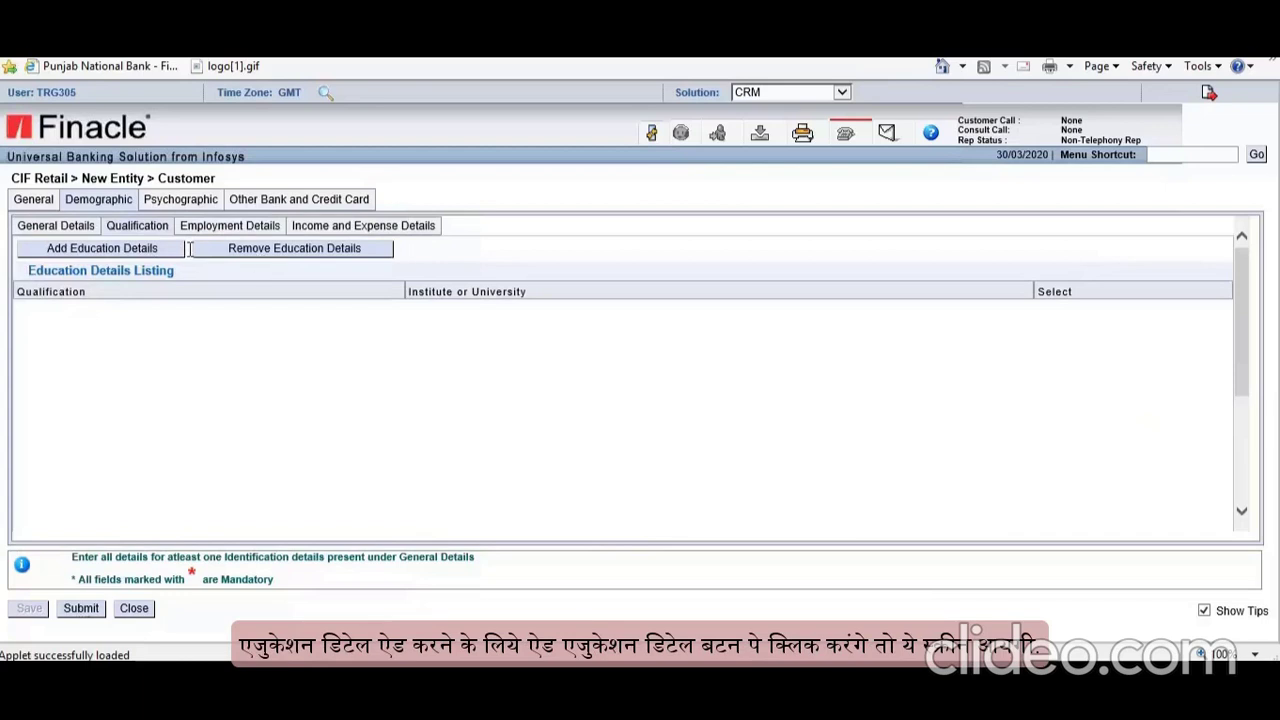
pyautogui.click(157, 252)
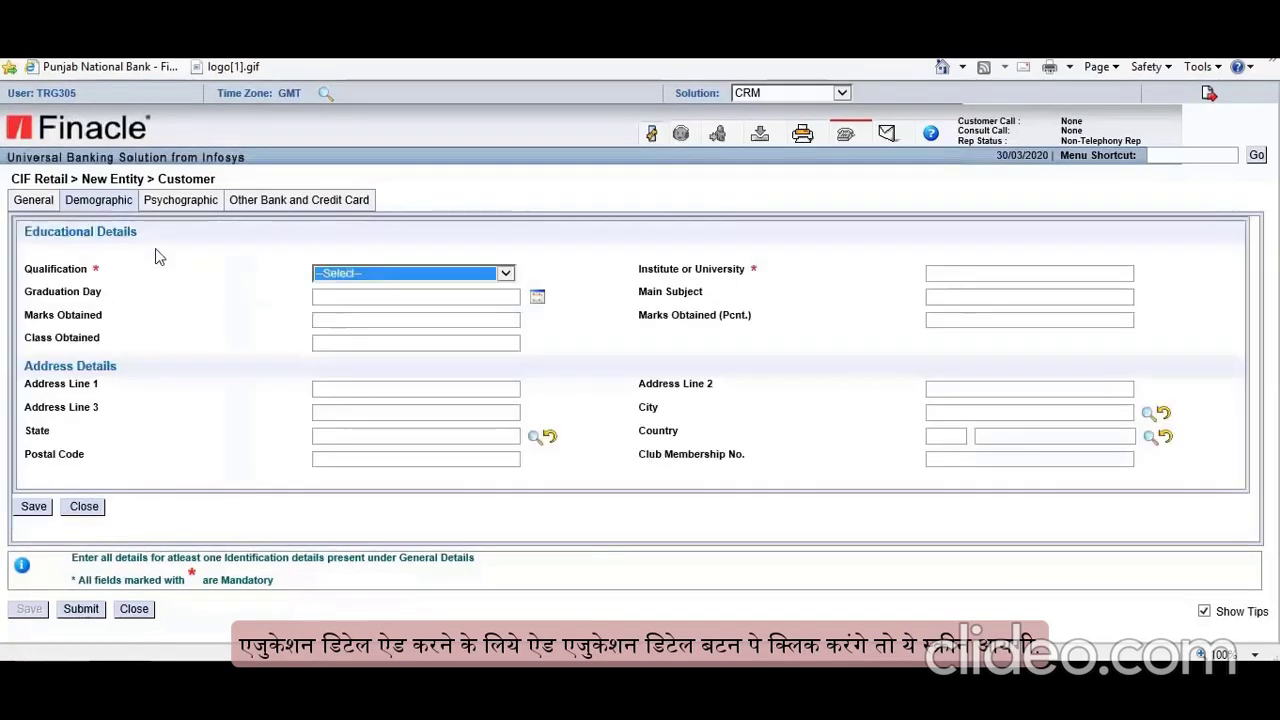
pyautogui.click(505, 275)
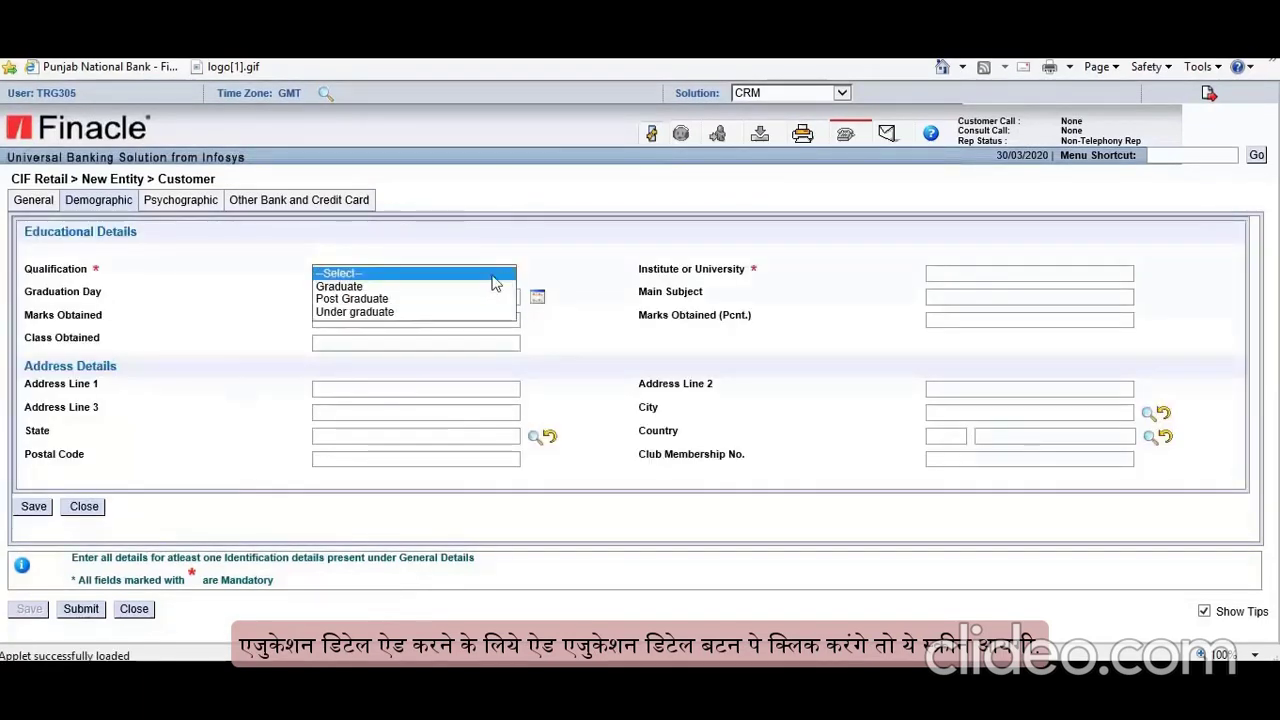
pyautogui.click(337, 300)
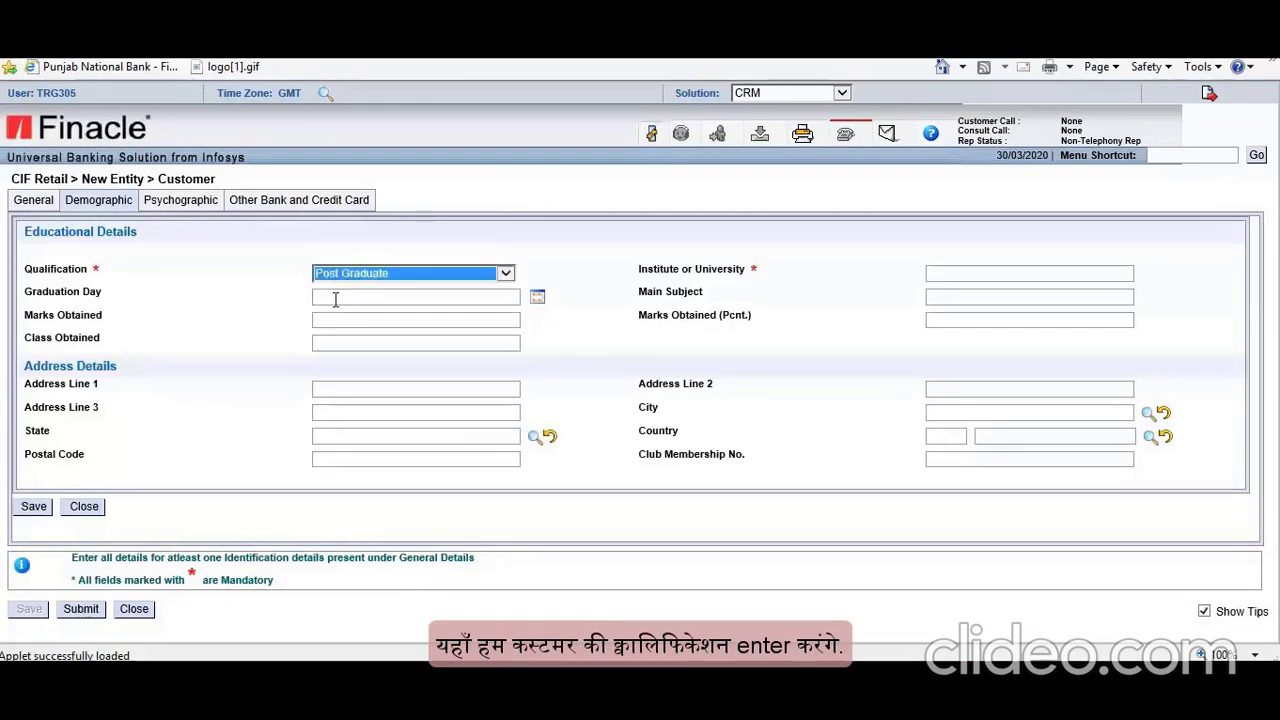
pyautogui.click(960, 274)
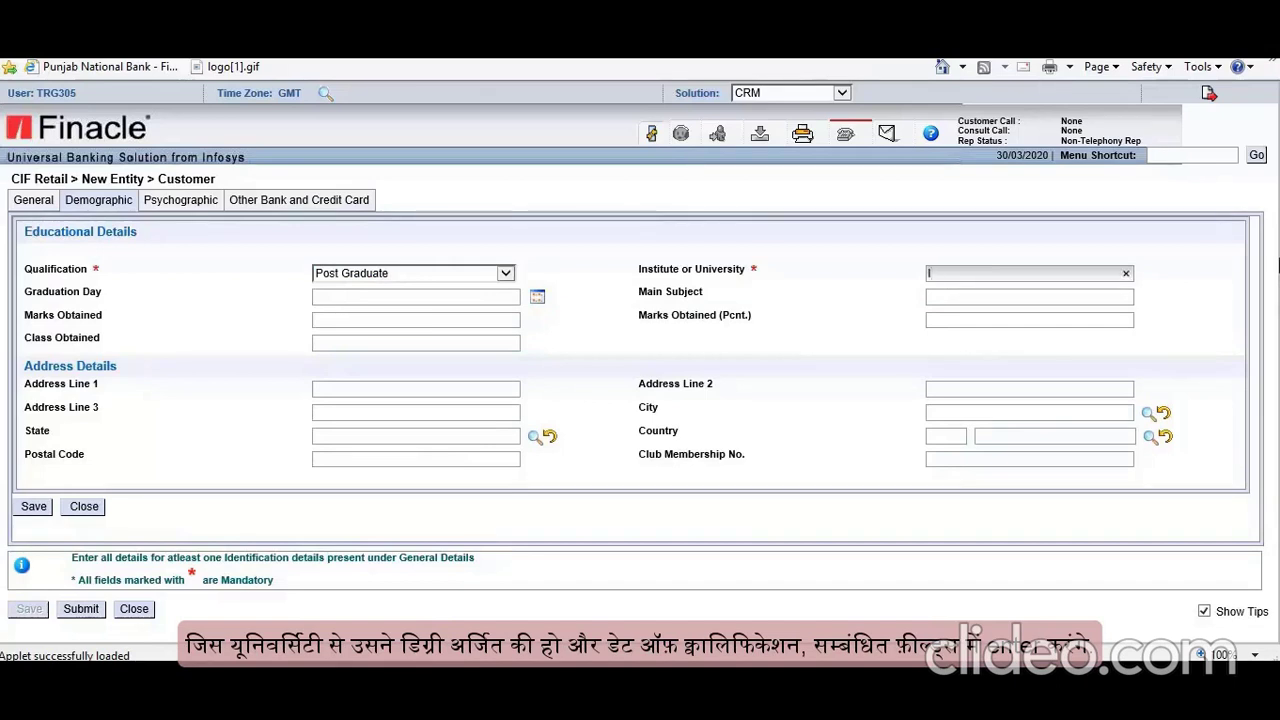
pyautogui.write('IGNOU')
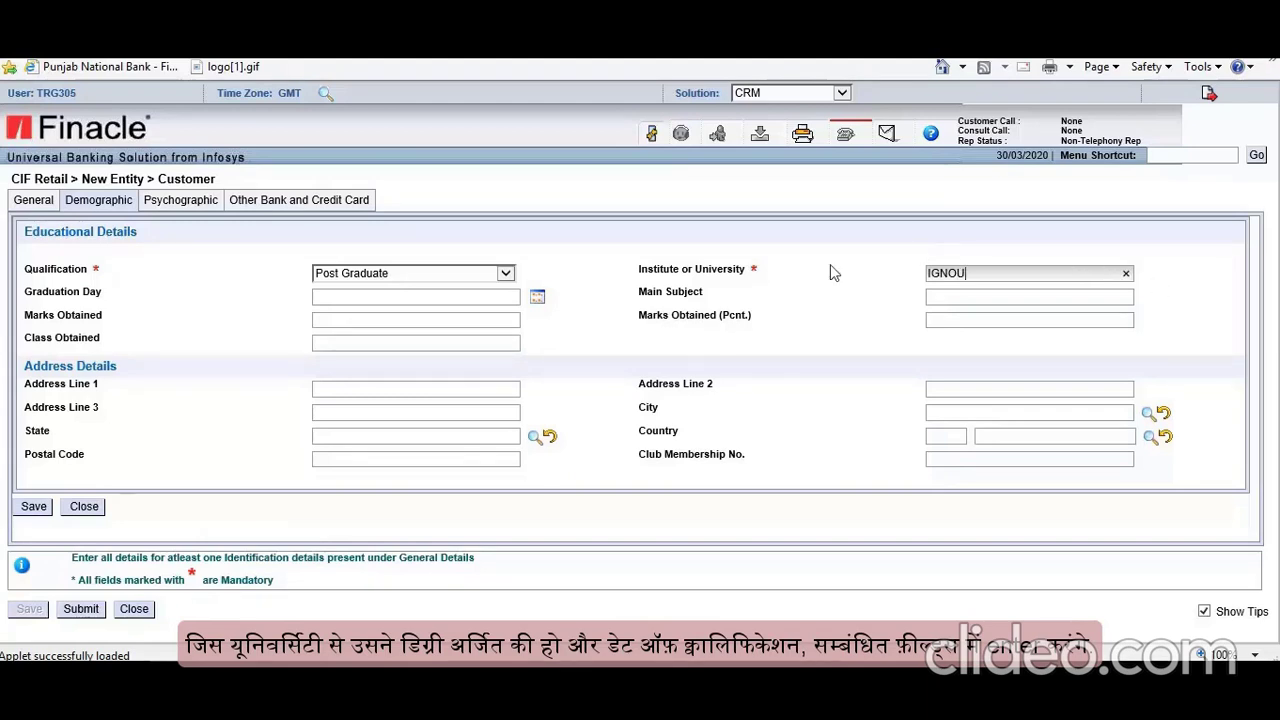
pyautogui.click(537, 297)
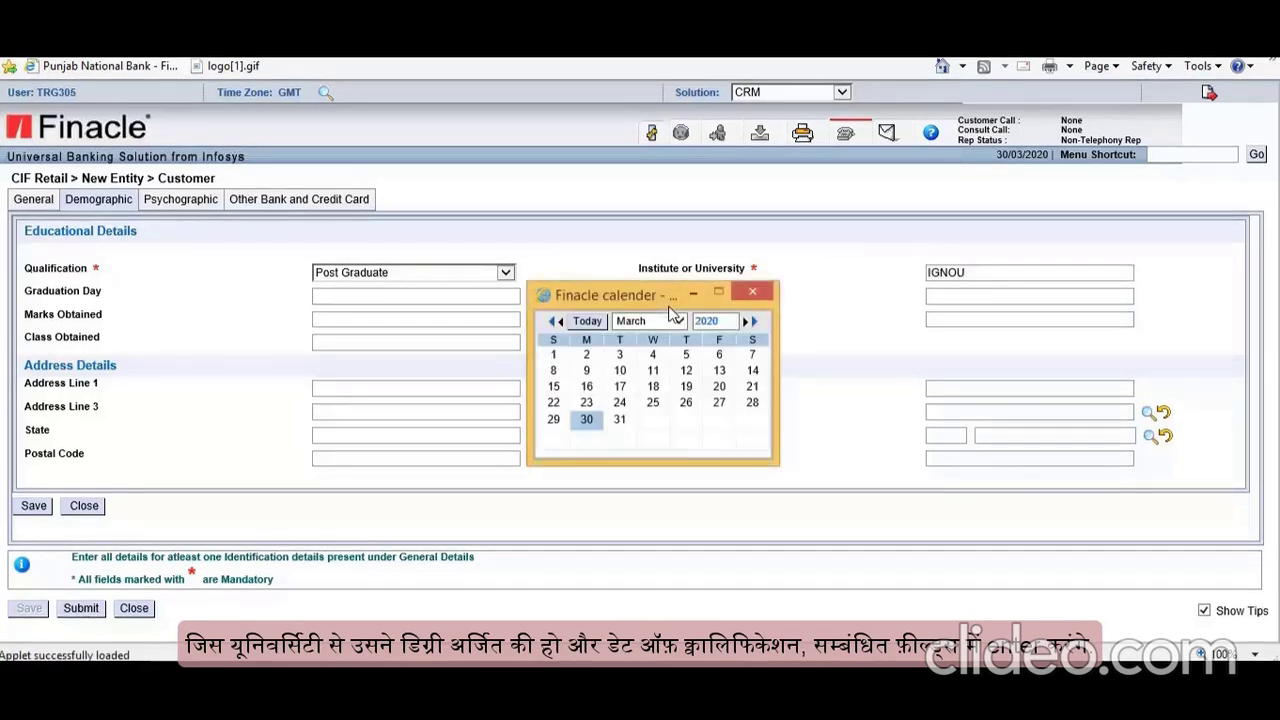
pyautogui.doubleClick(726, 321)
pyautogui.write('2014')
pyautogui.click(678, 321)
pyautogui.click(640, 358)
pyautogui.click(588, 420)
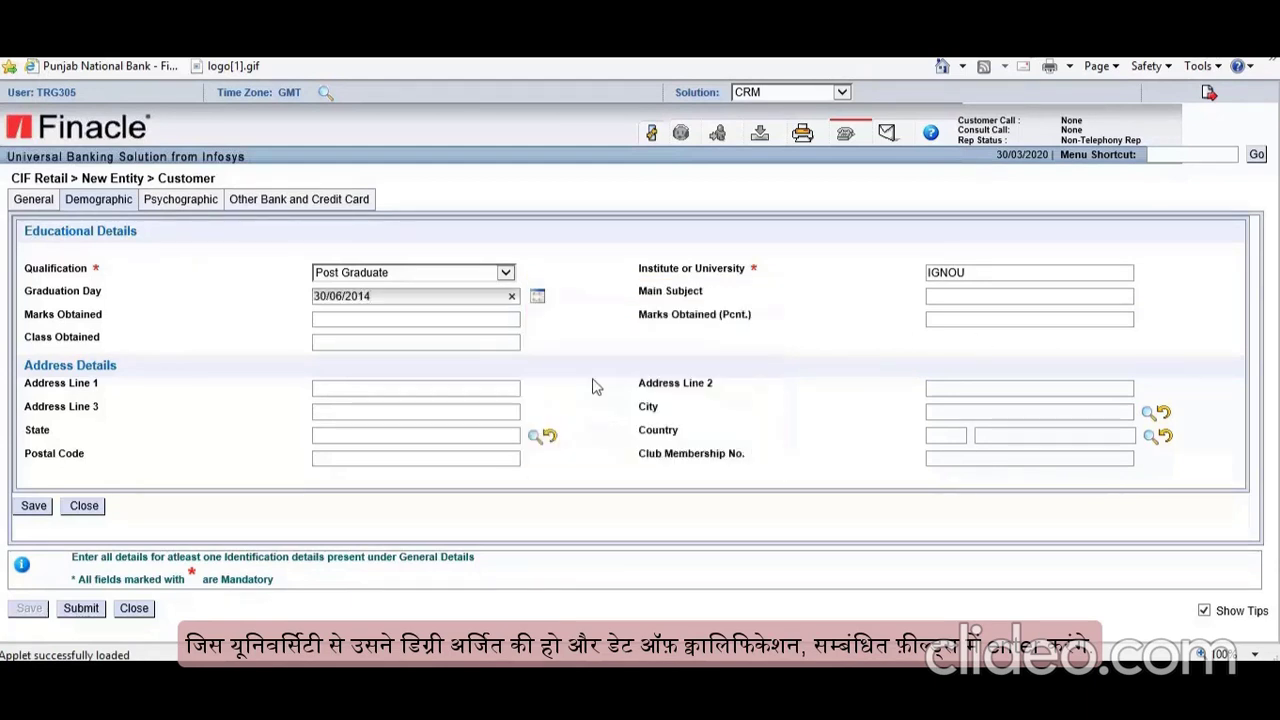
# Step: Enter subjects PHYSIC CHEMISTRY MATHS, 700 marks, 70 percent and FIRST class
pyautogui.click(957, 297)
pyautogui.write('PHYSIC CHE')
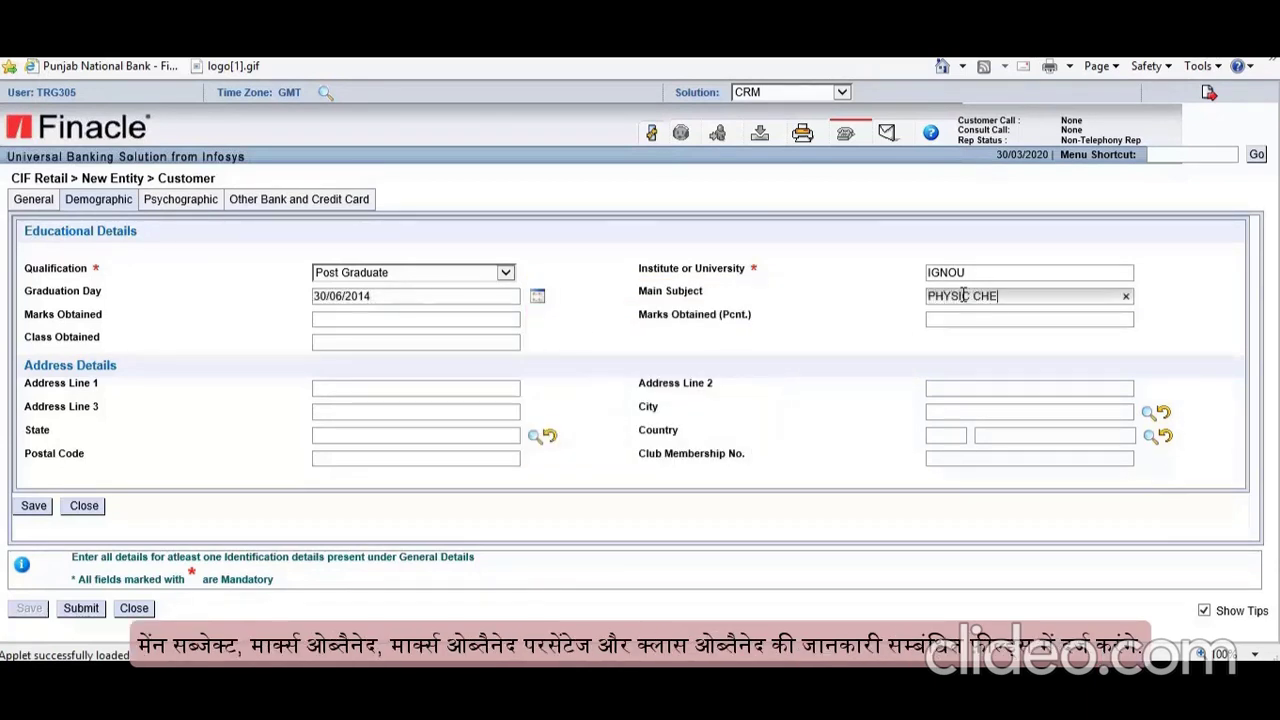
pyautogui.write('MISTRY MATHS')
pyautogui.click(414, 321)
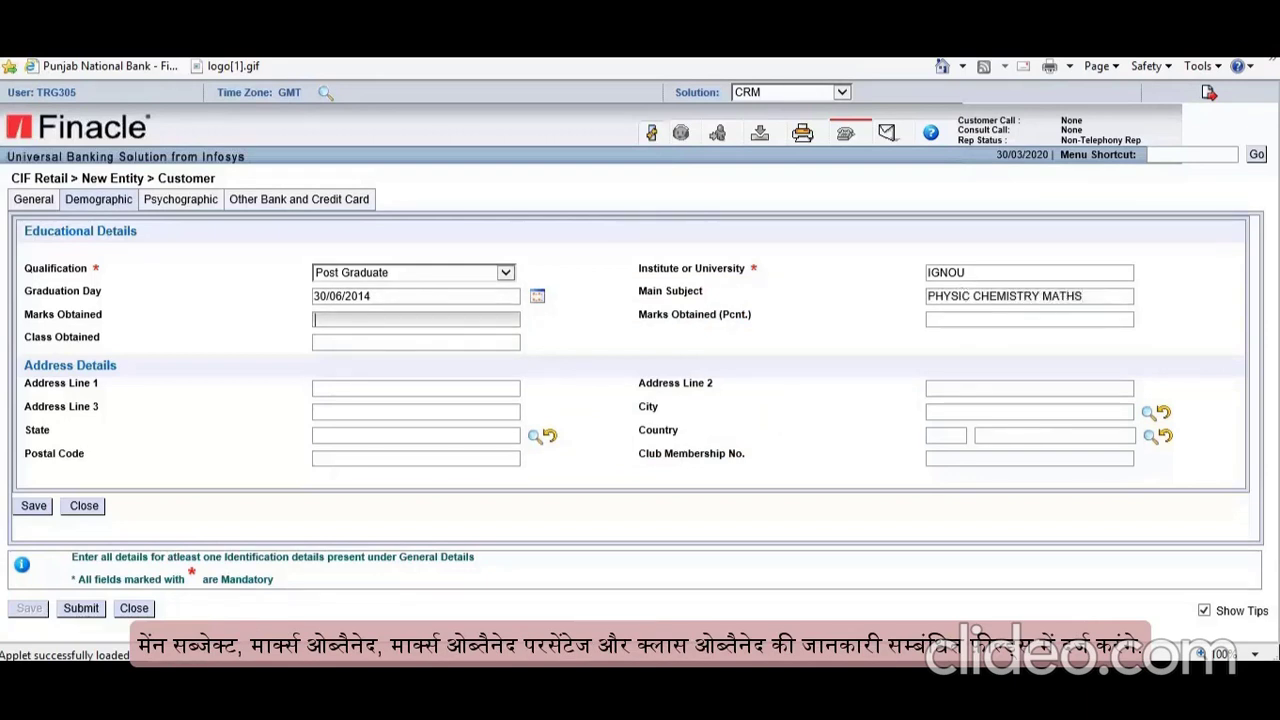
pyautogui.write('700')
pyautogui.click(990, 318)
pyautogui.write('70')
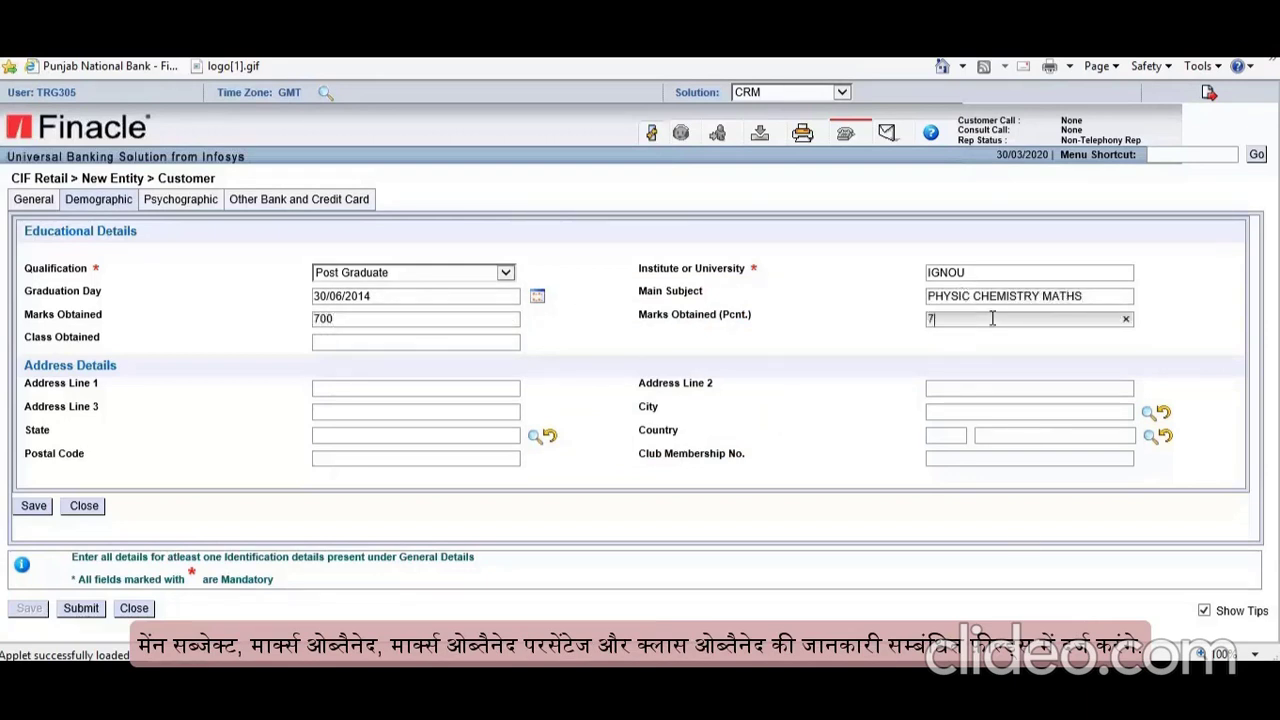
pyautogui.click(409, 344)
pyautogui.write('FIRST')
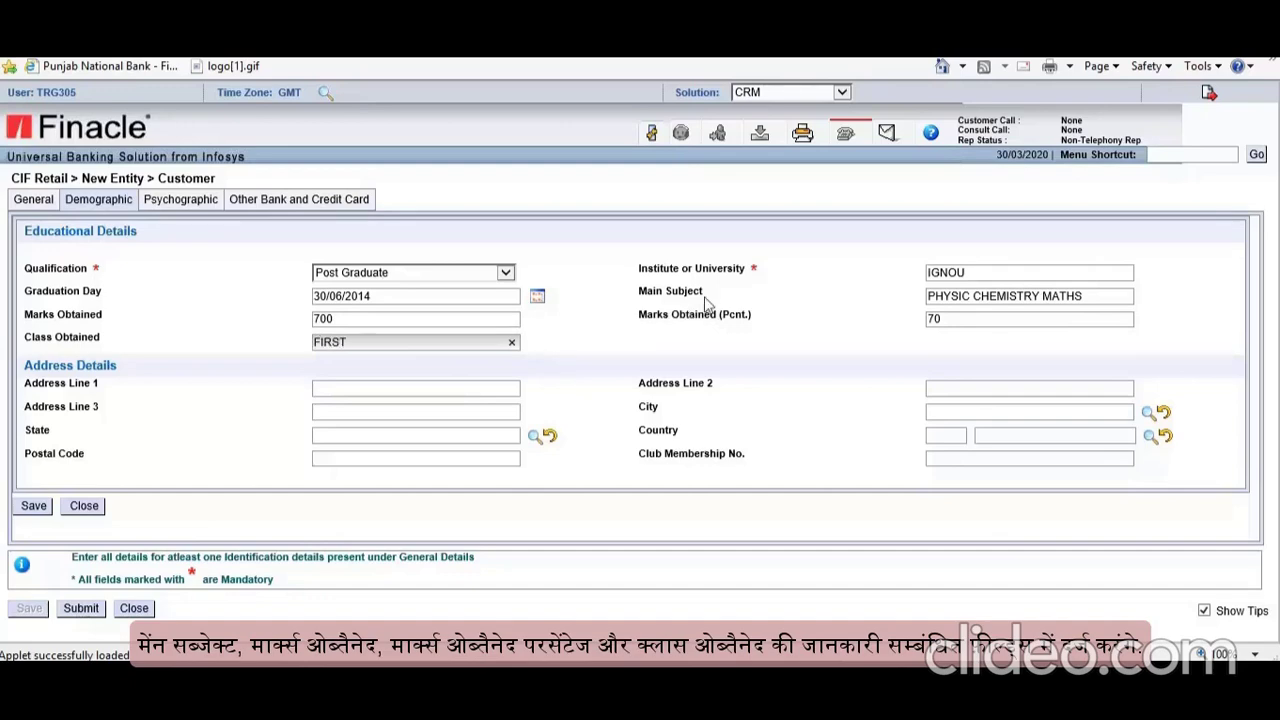
# Step: Fill in the university's two address lines and pick DELHI as the city
pyautogui.click(451, 388)
pyautogui.write('MAIDAN GARHI')
pyautogui.click(984, 387)
pyautogui.write('NEAR SAKET')
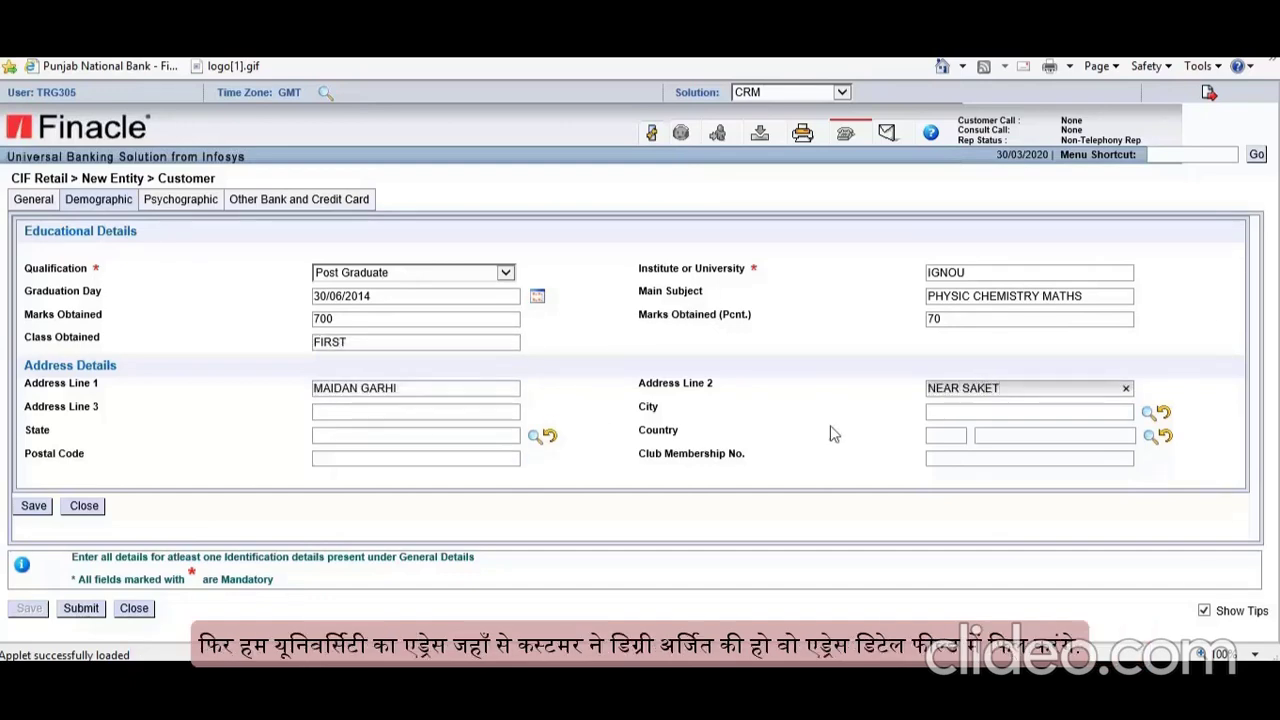
pyautogui.click(1149, 413)
pyautogui.click(501, 220)
pyautogui.write('DEL*')
pyautogui.click(272, 261)
pyautogui.click(262, 391)
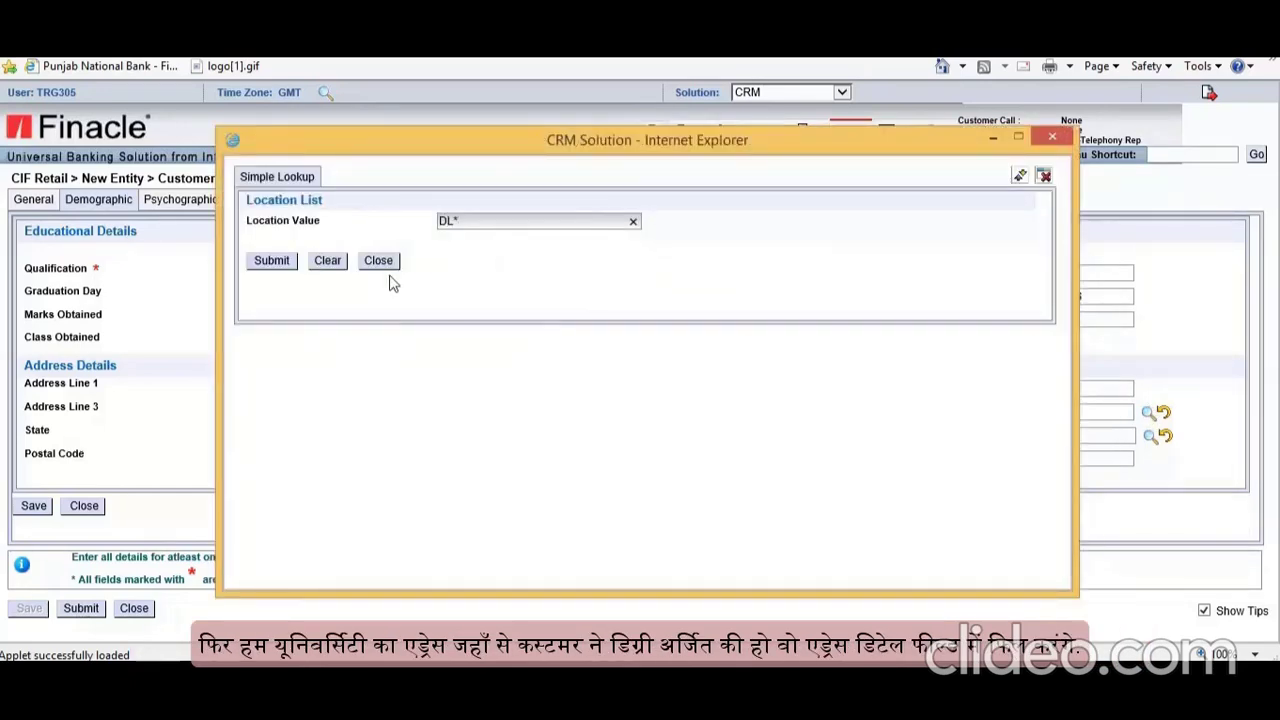
# Step: Set the address country to INDIA, enter the PIN code, save, and dismiss the warning
pyautogui.click(1151, 437)
pyautogui.click(501, 220)
pyautogui.write('IN*')
pyautogui.click(270, 261)
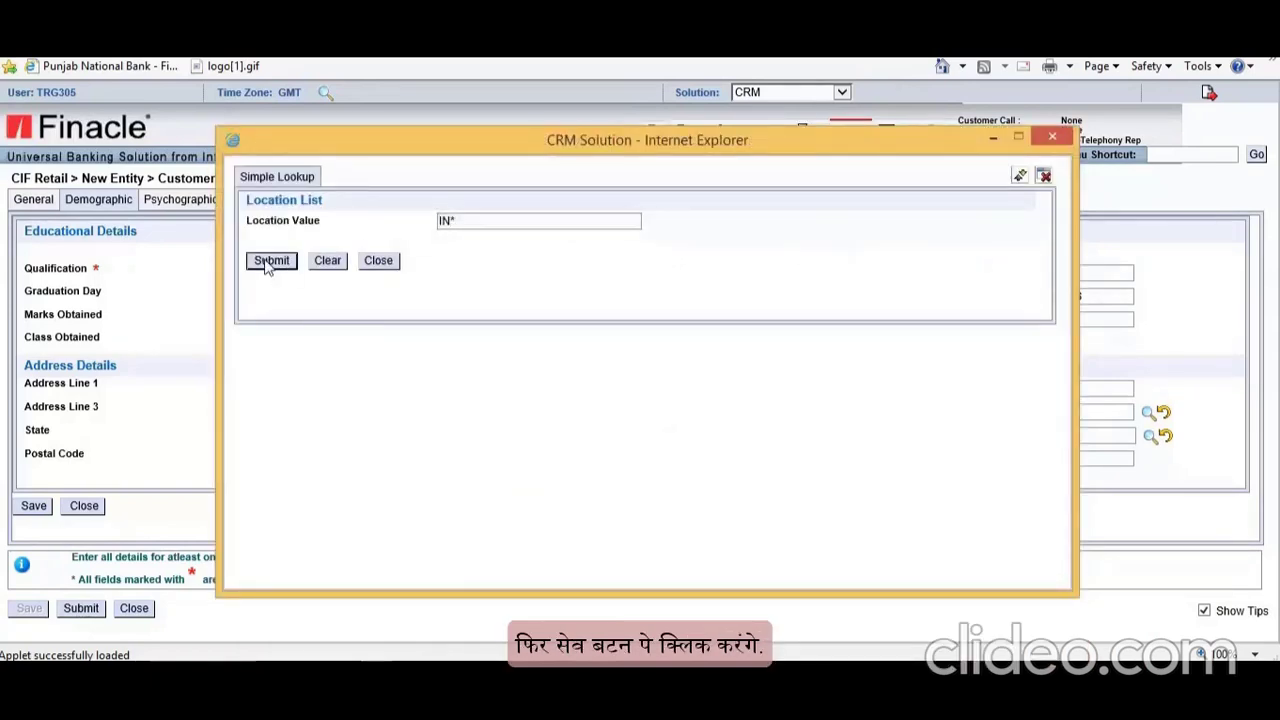
pyautogui.click(262, 391)
pyautogui.click(335, 458)
pyautogui.write('100025')
pyautogui.click(33, 505)
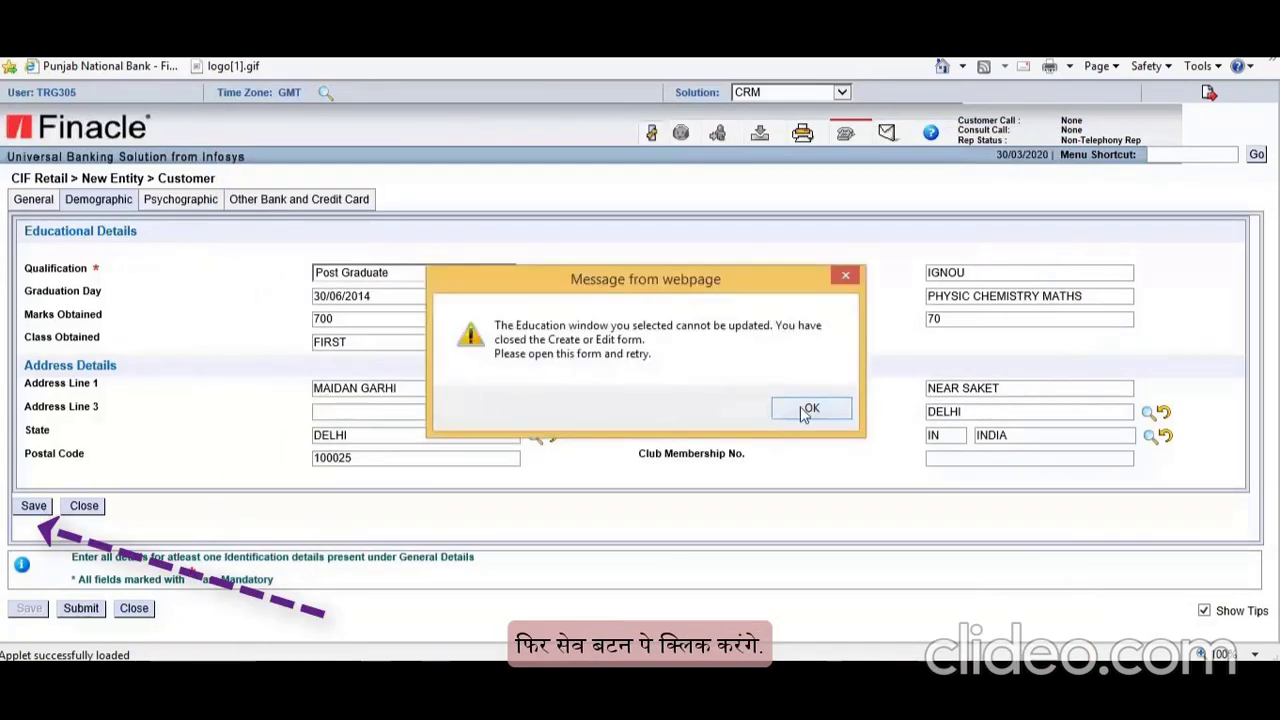
pyautogui.click(808, 409)
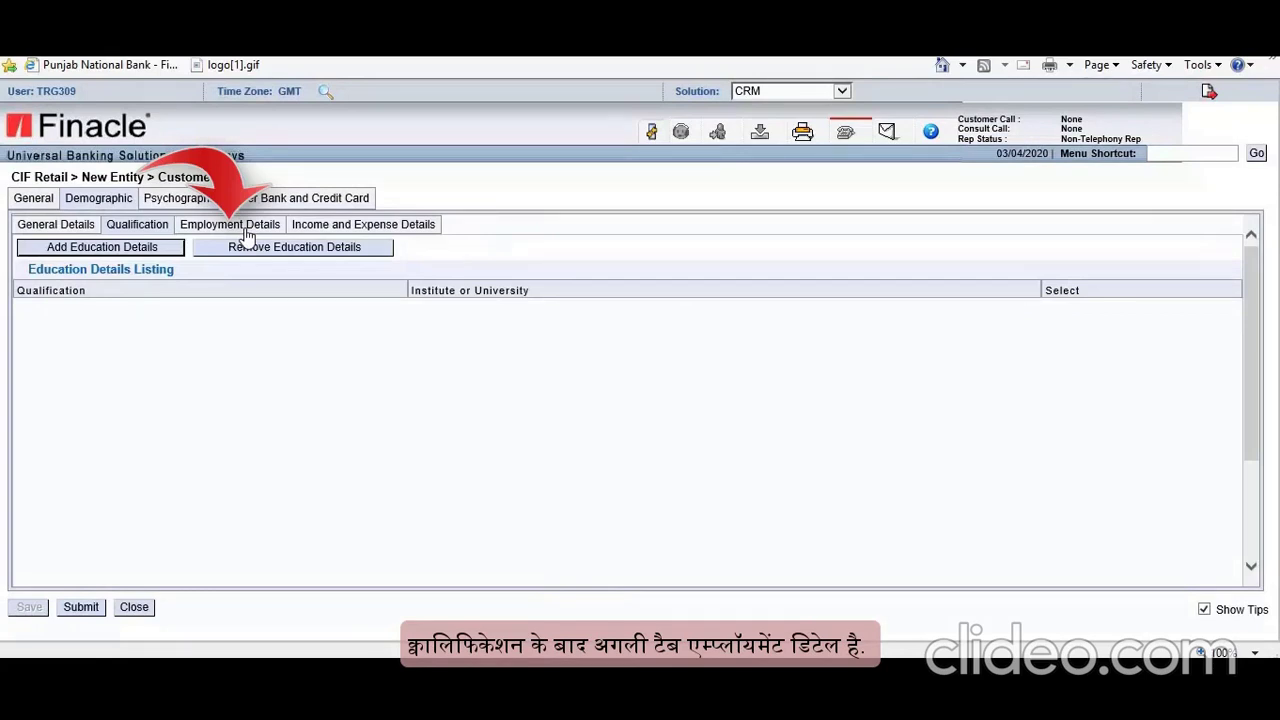
# Step: Set employment type Salaried, payment mode Cheque, Stable income, MONTHLY income frequency
pyautogui.click(246, 232)
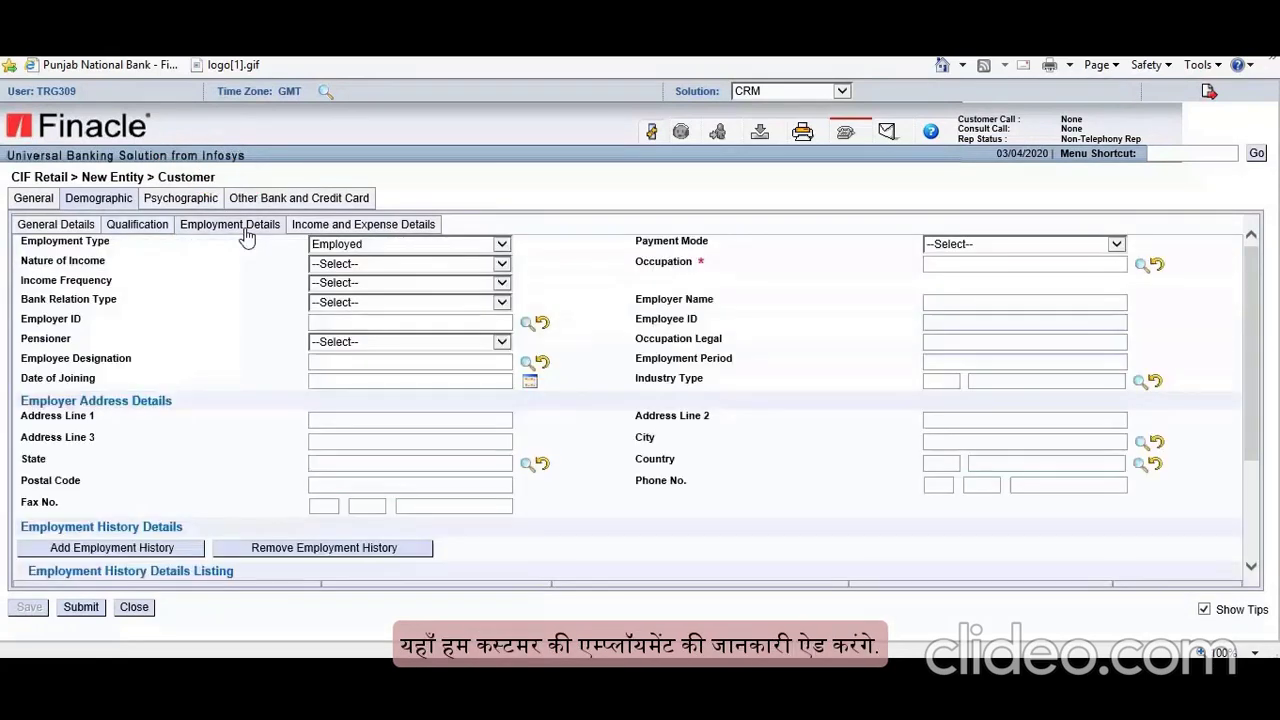
pyautogui.click(502, 263)
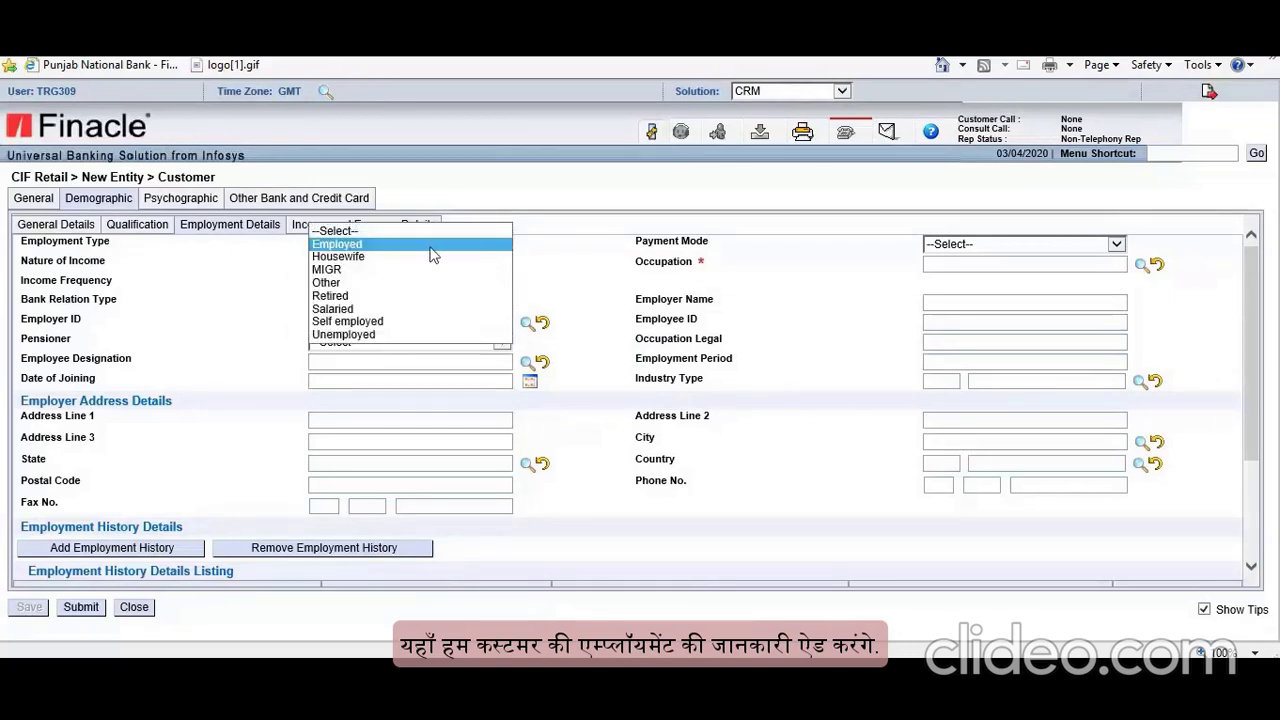
pyautogui.click(388, 310)
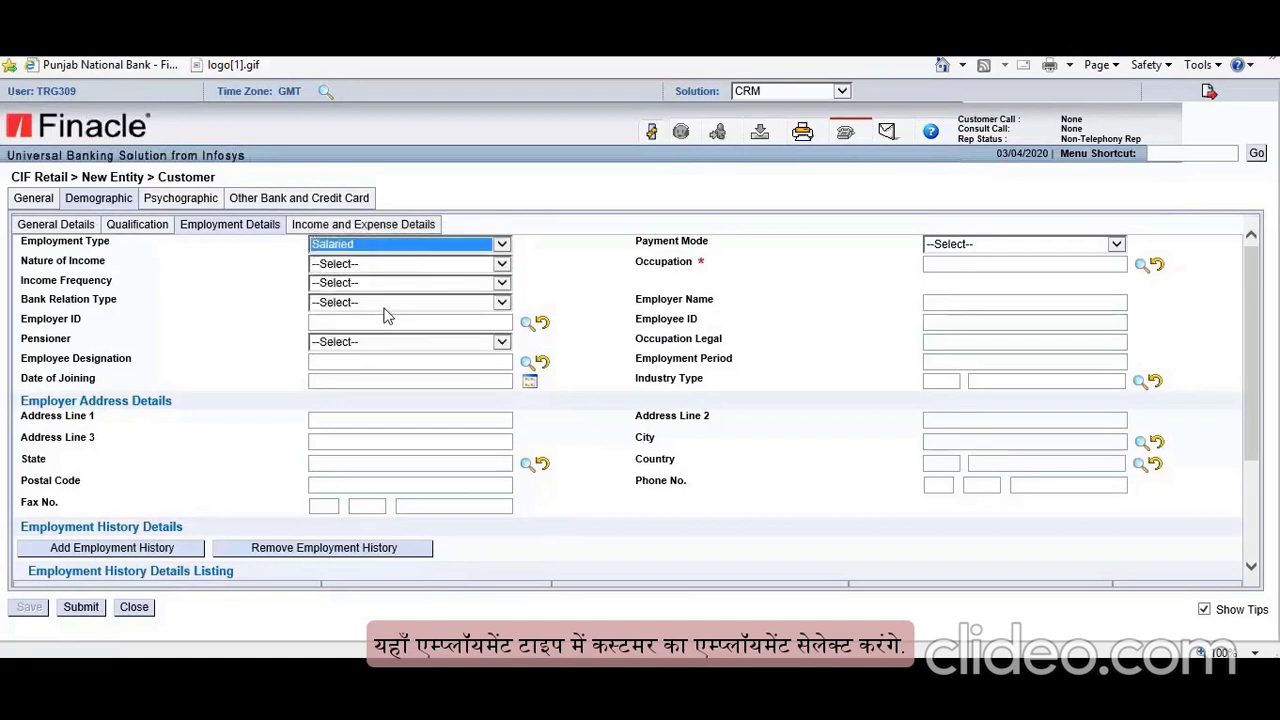
pyautogui.click(1033, 246)
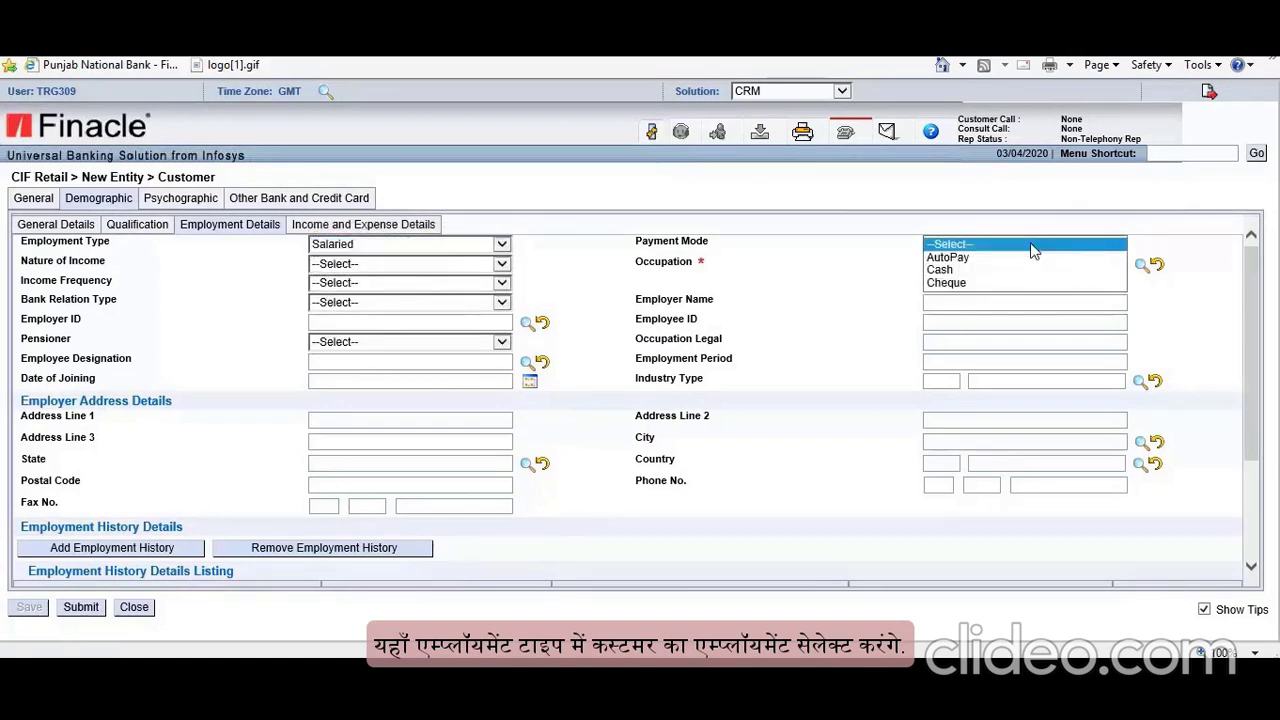
pyautogui.click(956, 283)
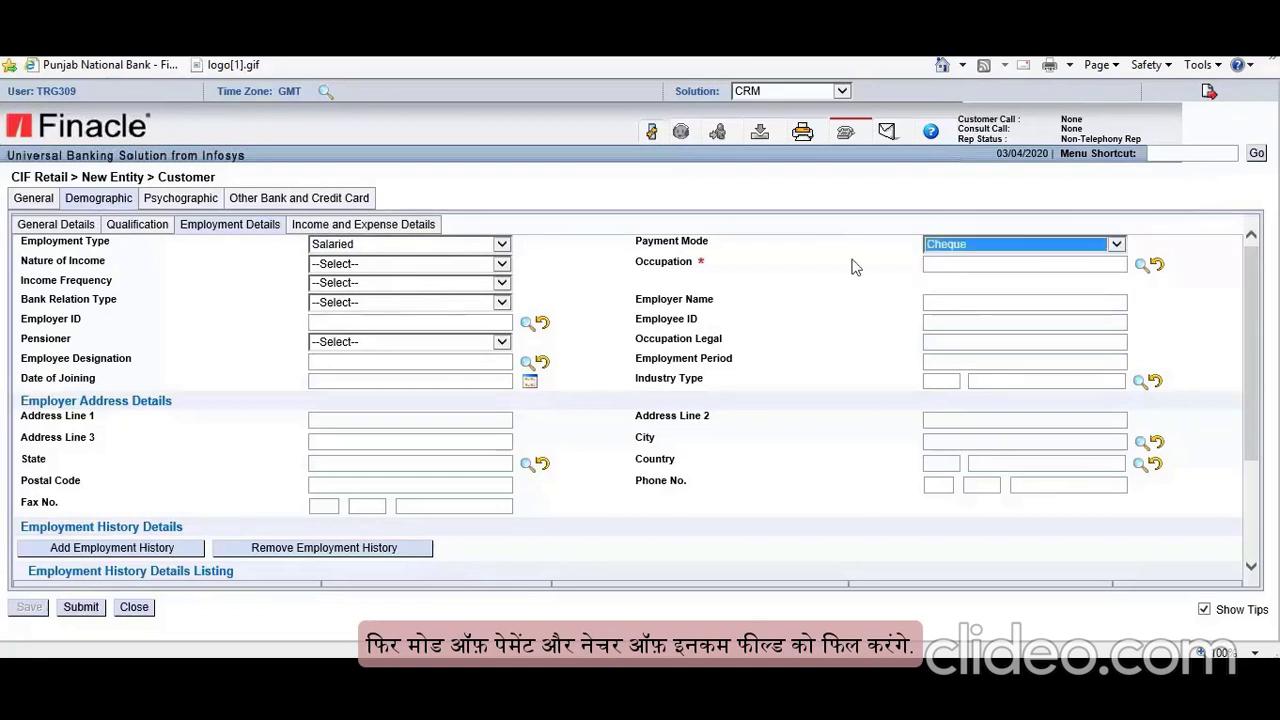
pyautogui.click(502, 264)
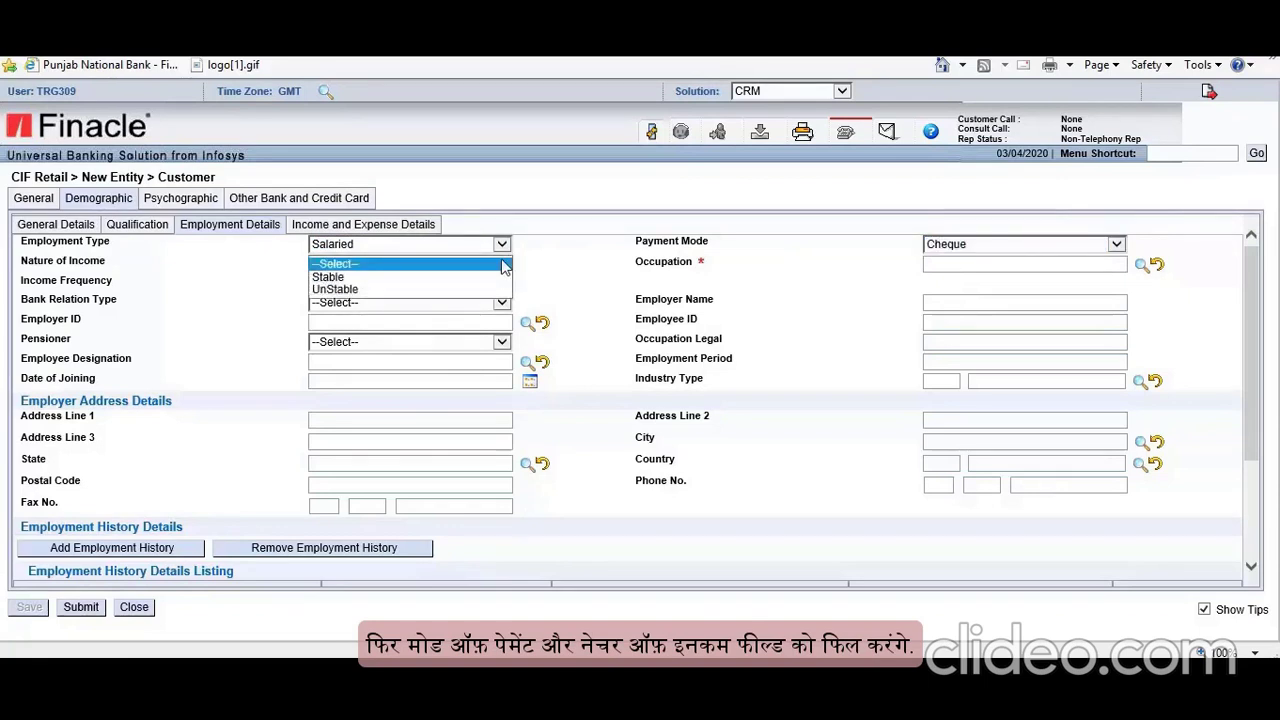
pyautogui.click(348, 278)
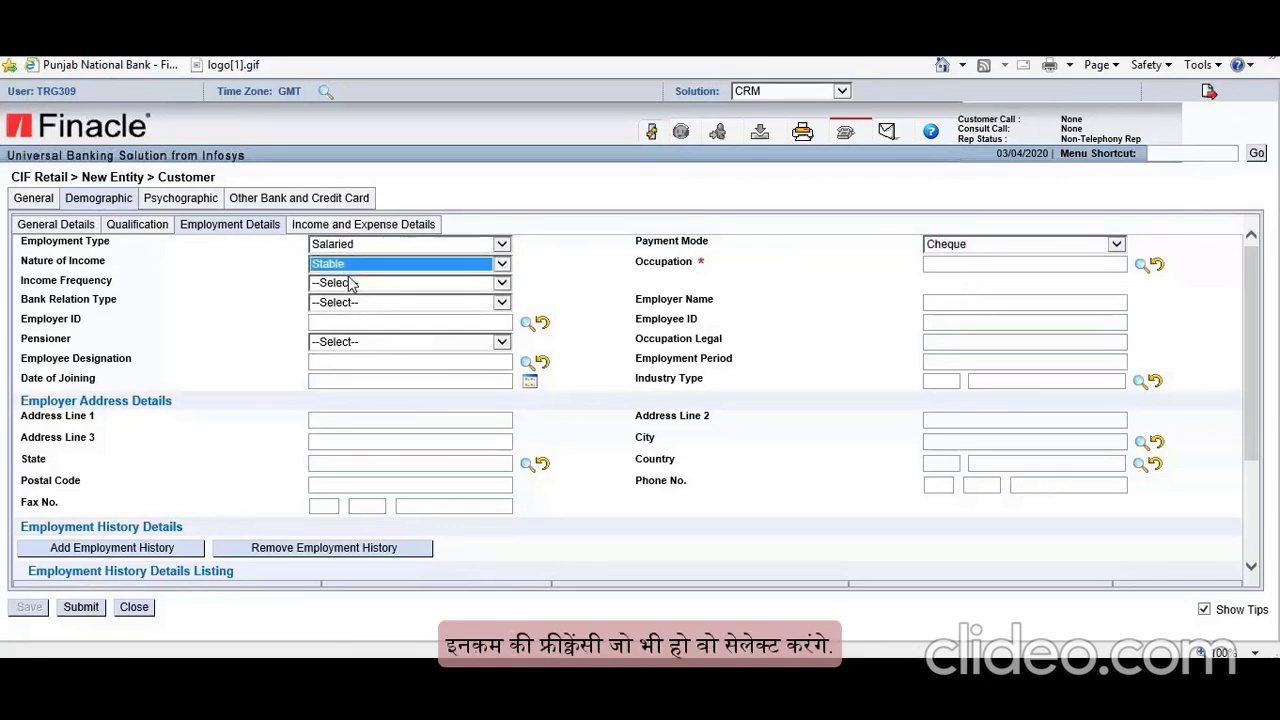
pyautogui.click(446, 288)
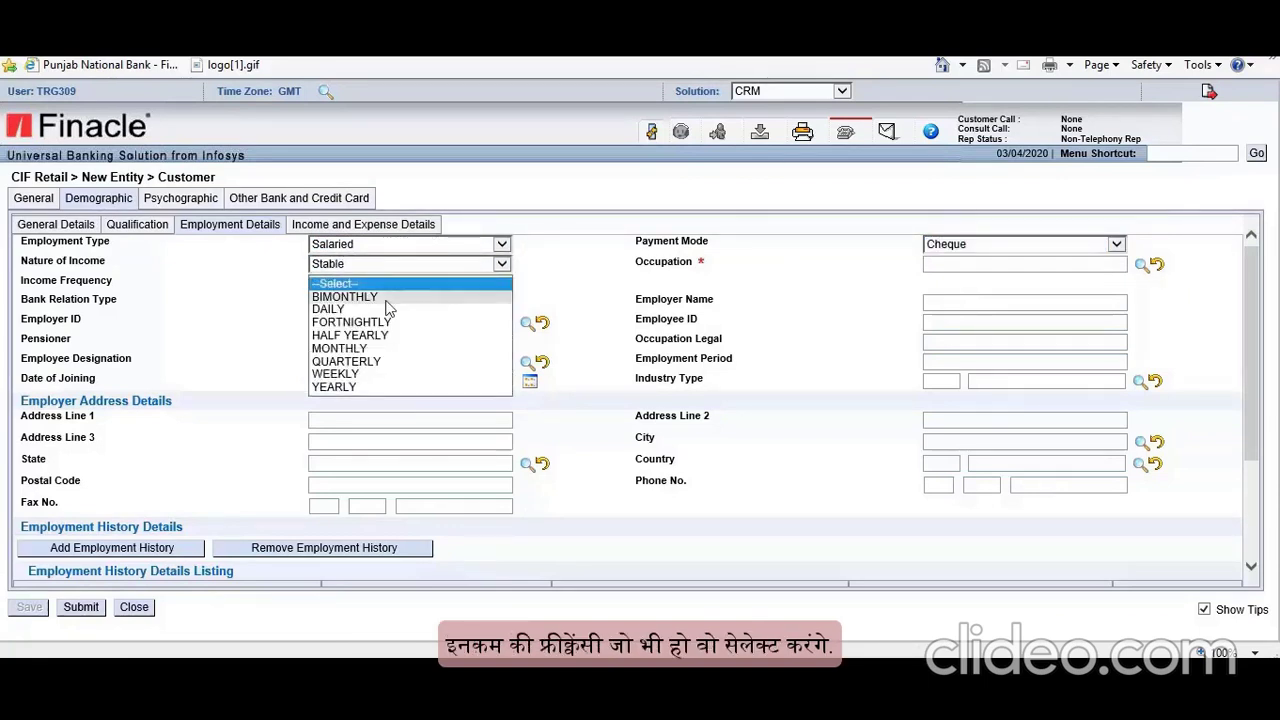
pyautogui.click(372, 358)
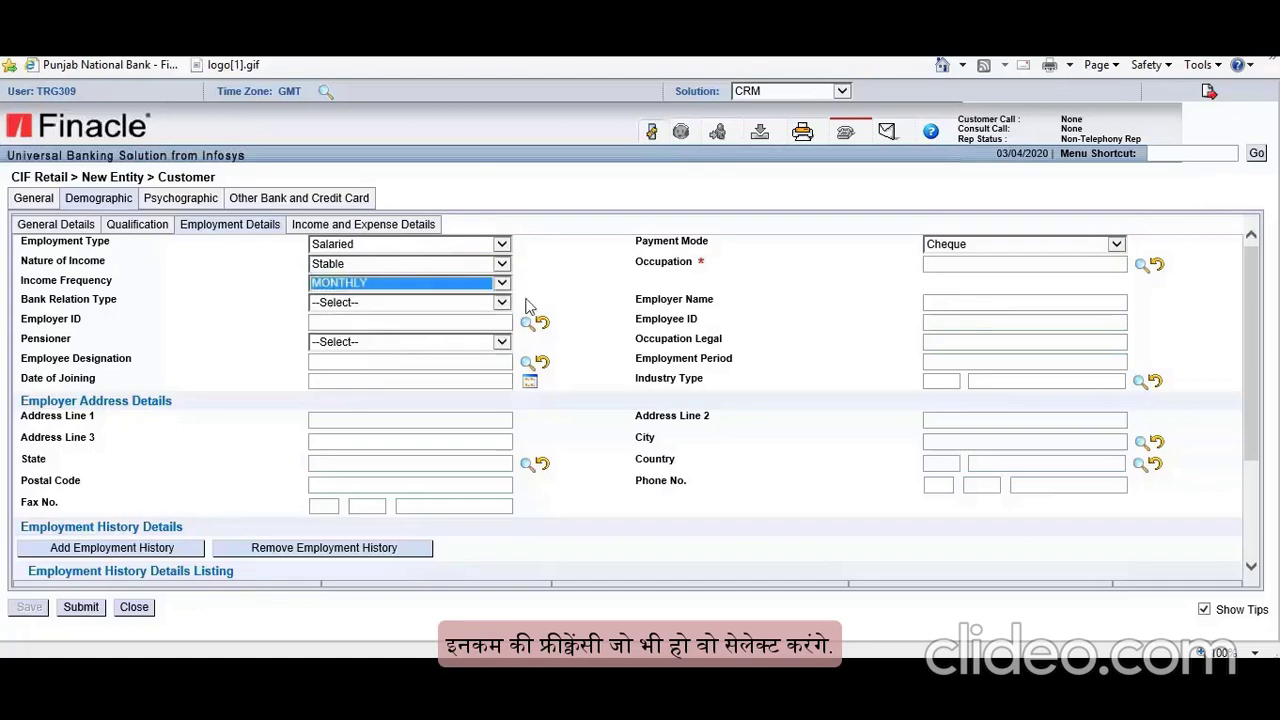
# Step: Set occupation GOVT EMPLOYEE, bank relation type CUSTOMER and pensioner N
pyautogui.click(1140, 267)
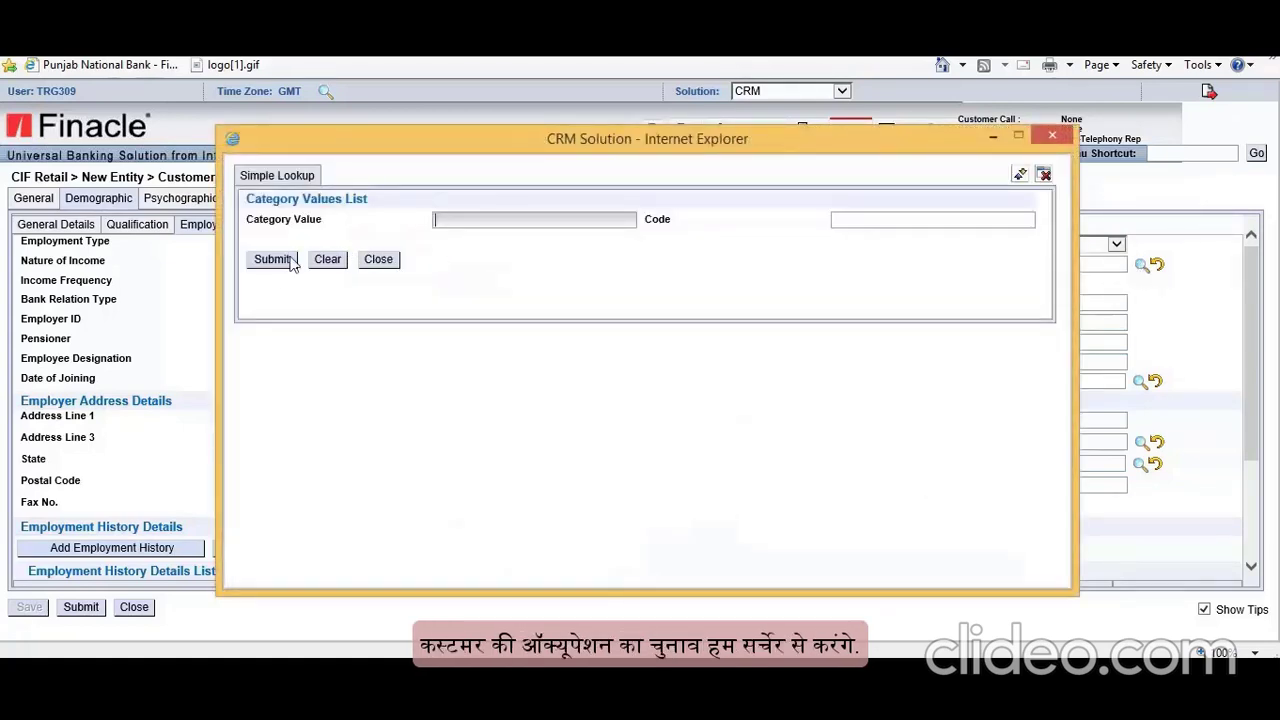
pyautogui.click(288, 262)
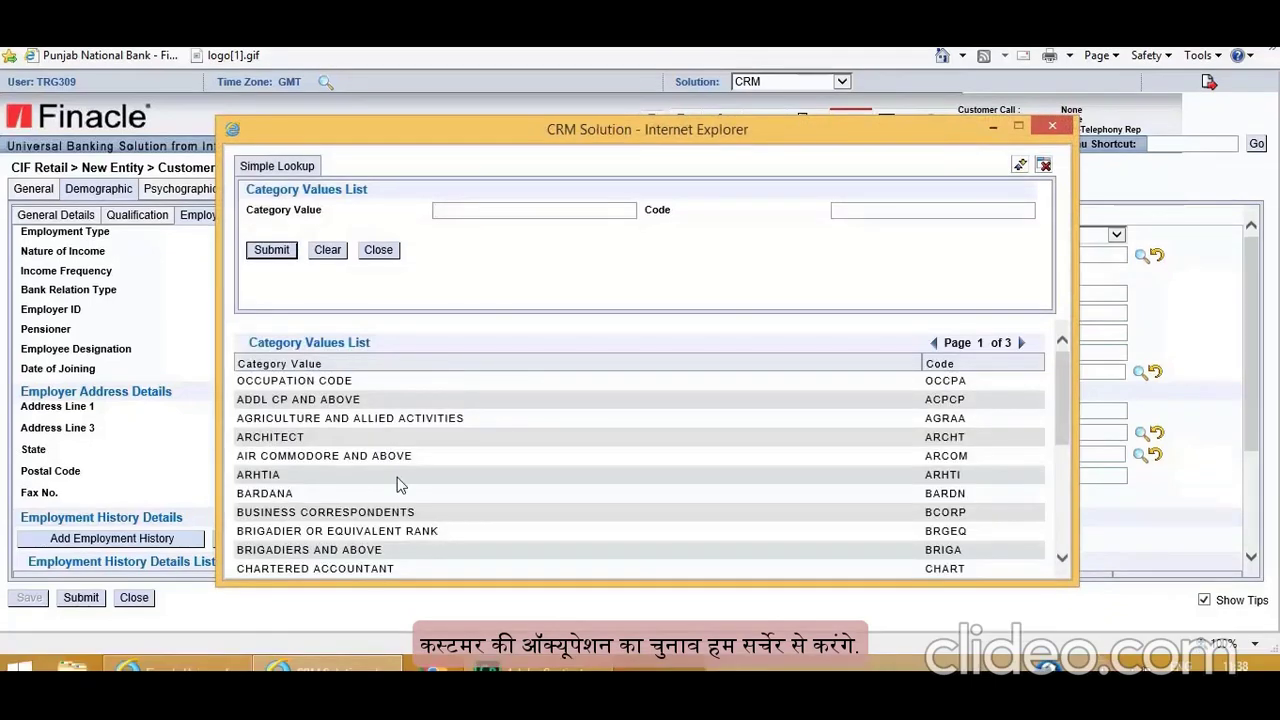
pyautogui.scroll(-5, 410, 480)
pyautogui.click(423, 543)
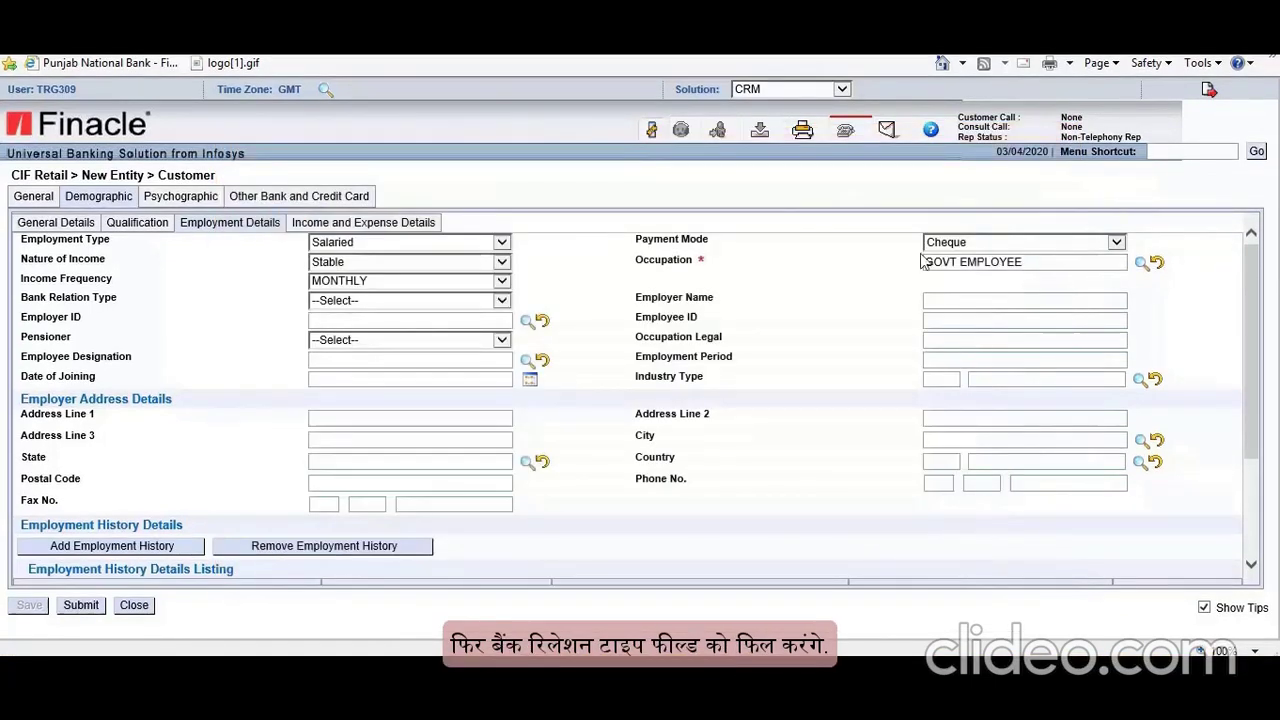
pyautogui.click(503, 300)
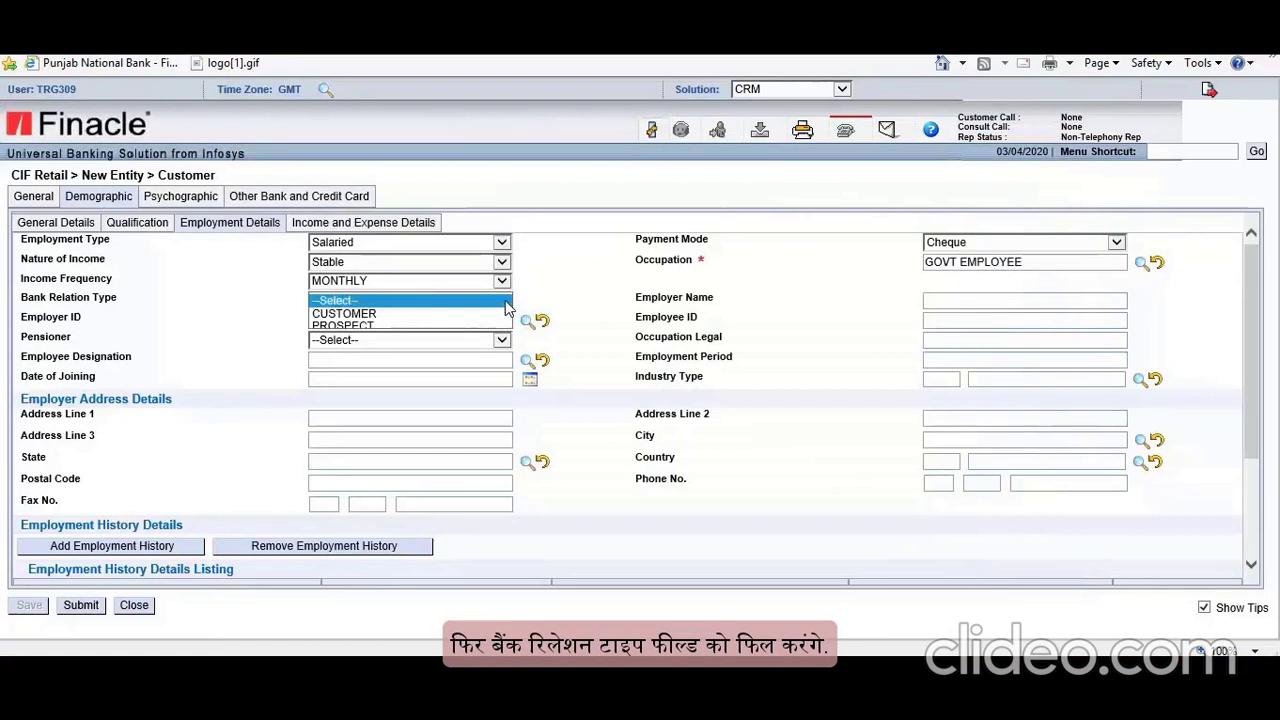
pyautogui.click(414, 314)
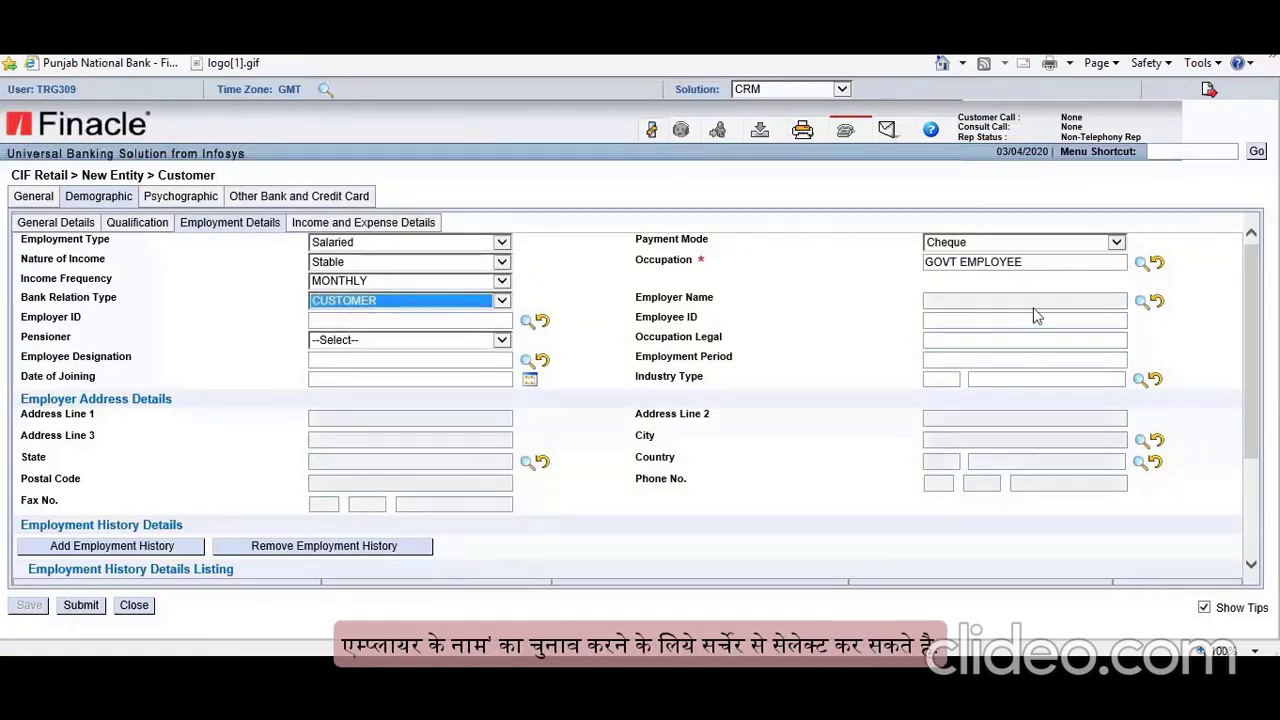
pyautogui.click(1143, 301)
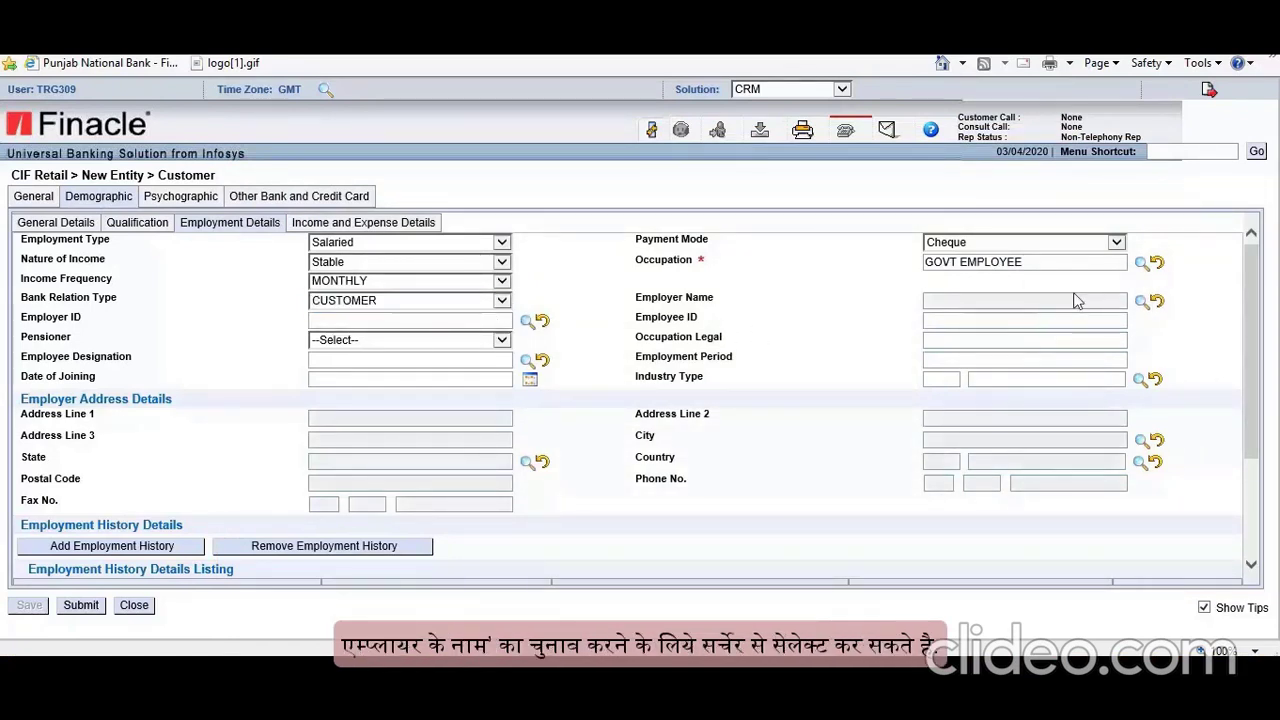
pyautogui.click(414, 321)
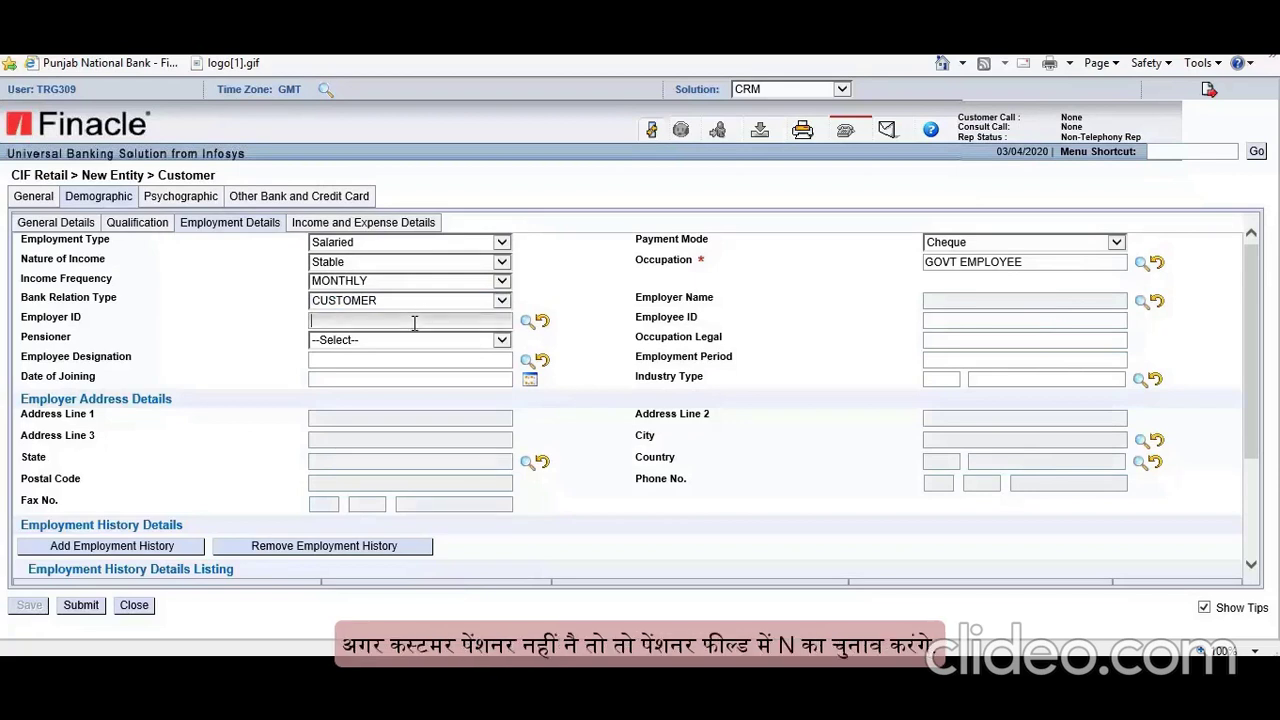
pyautogui.click(502, 340)
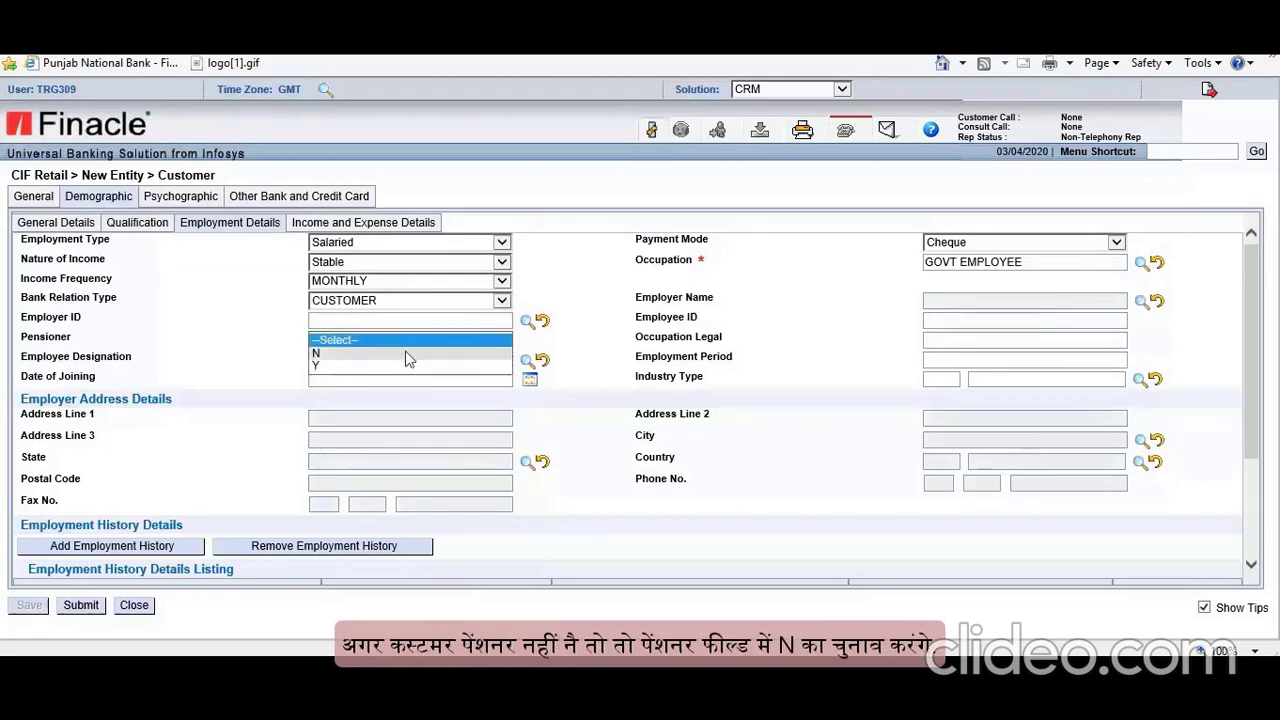
pyautogui.click(409, 354)
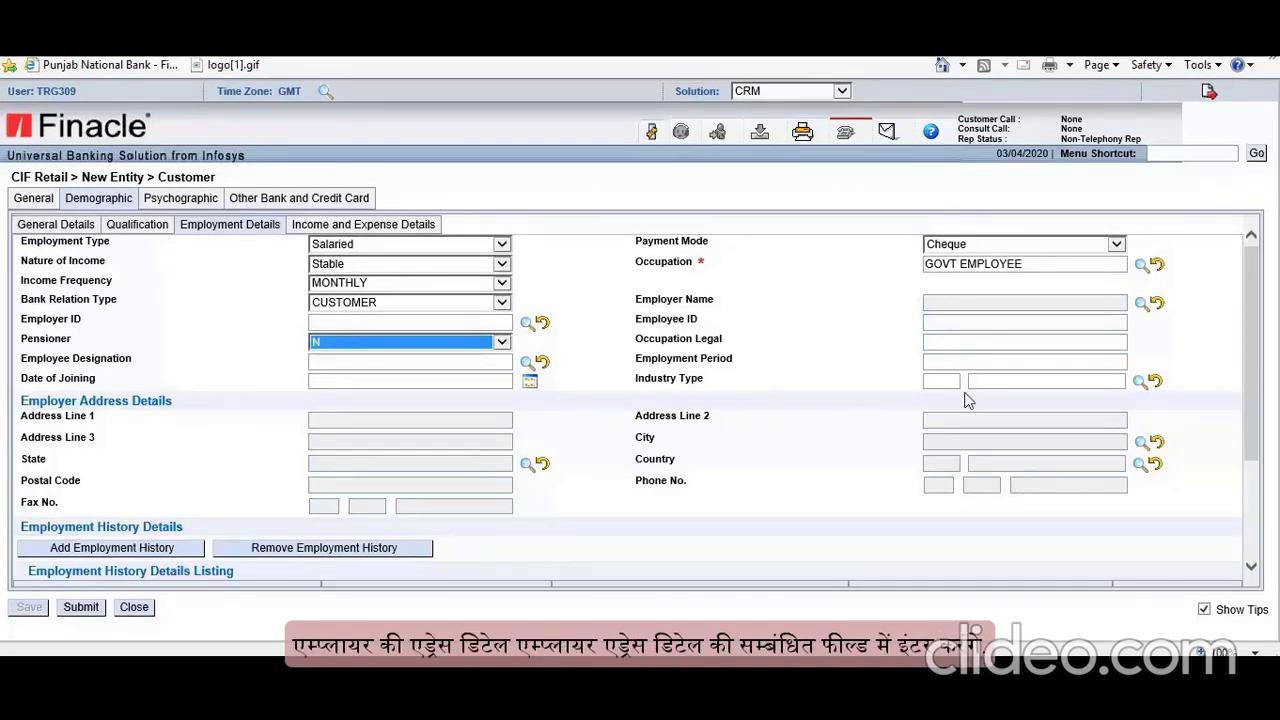
# Step: Go past Add Employment History to the Income and Expense Details sub-tab
pyautogui.scroll(-2, 967, 394)
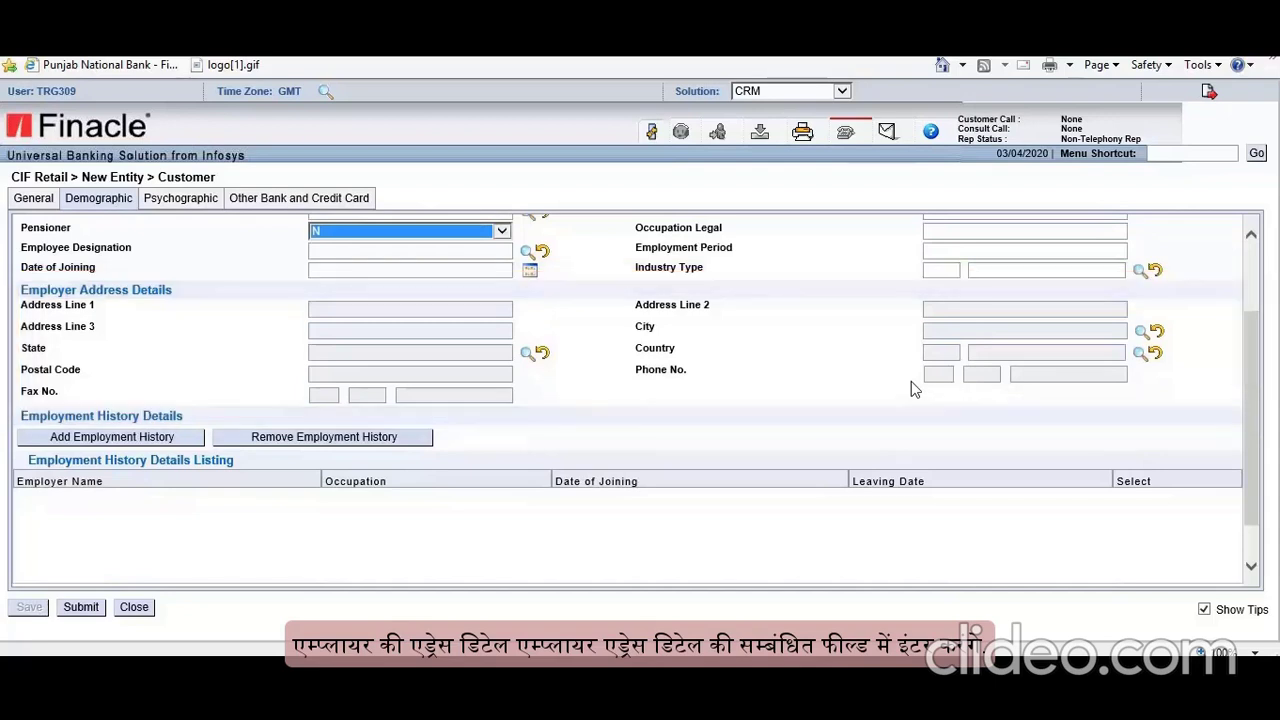
pyautogui.scroll(-1, 229, 463)
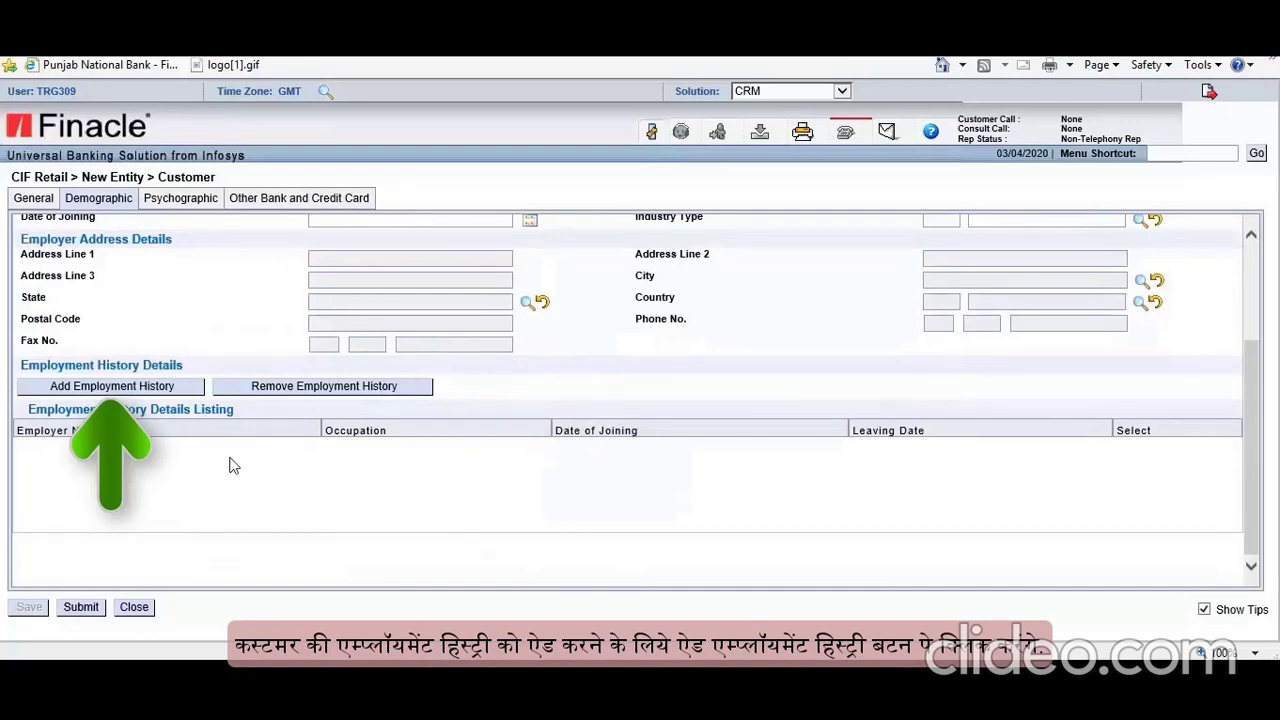
pyautogui.click(112, 386)
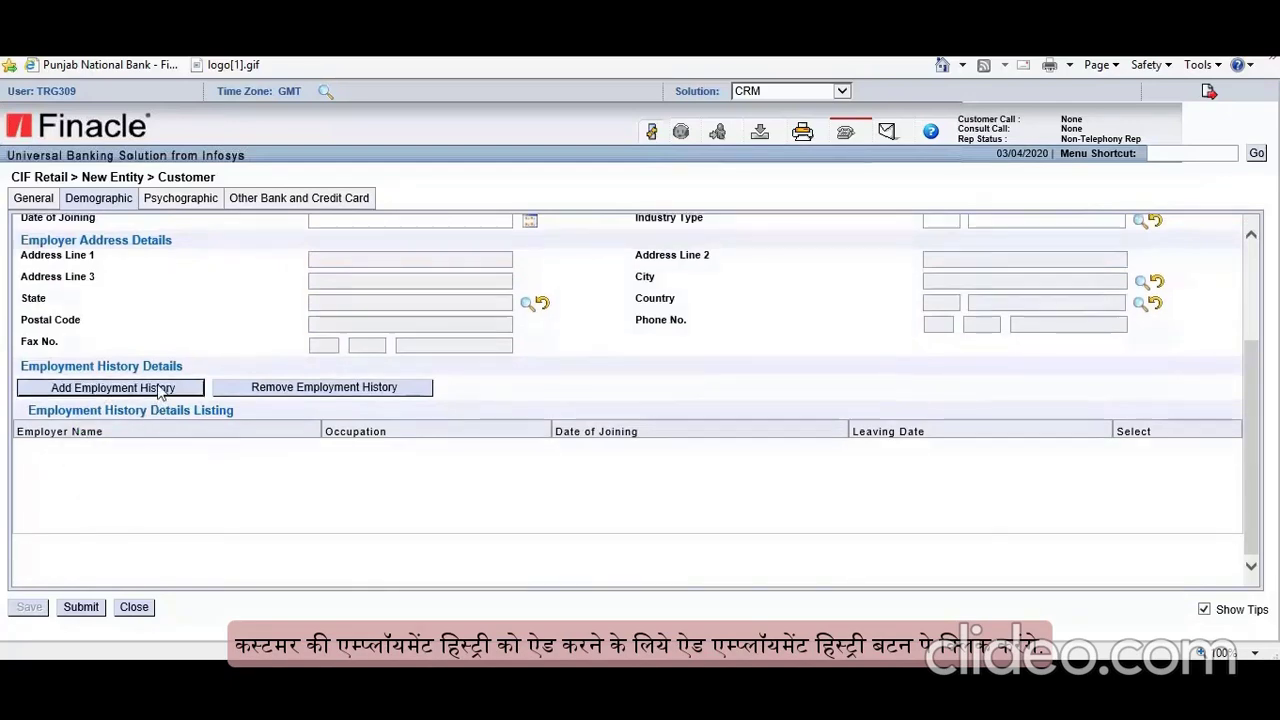
pyautogui.click(495, 157)
pyautogui.click(460, 169)
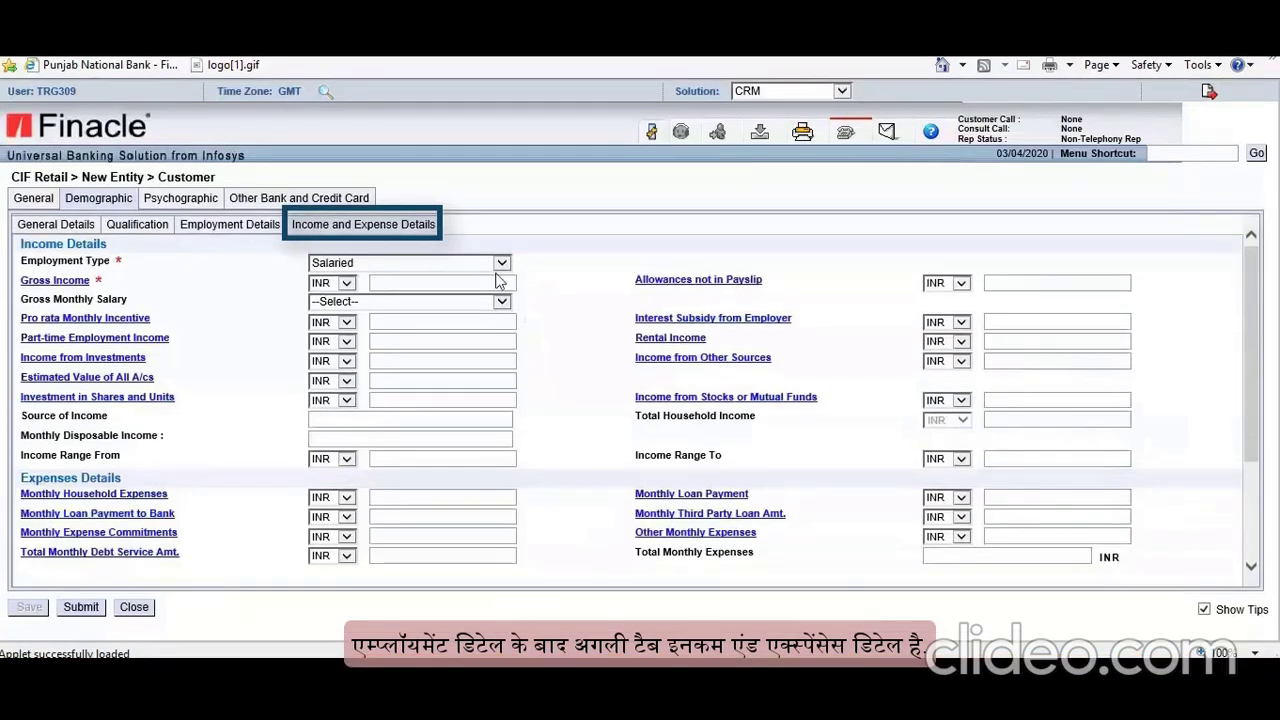
pyautogui.scroll(-3, 498, 282)
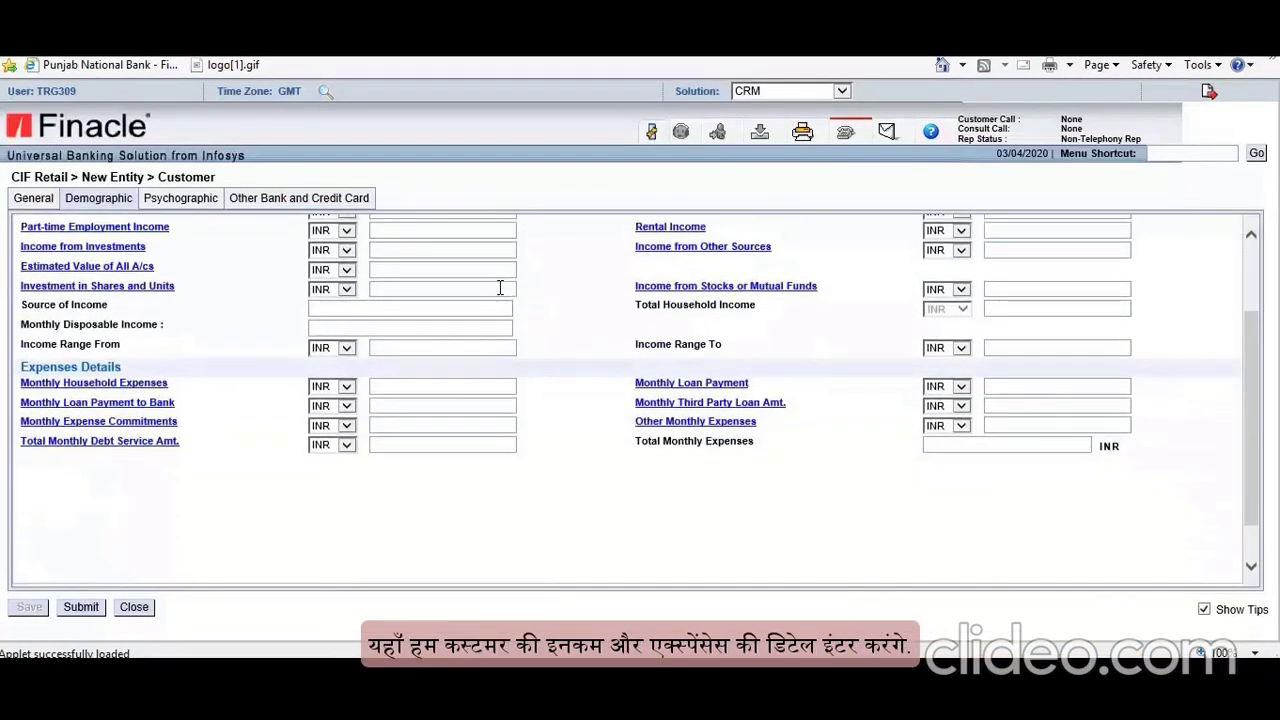
pyautogui.scroll(3, 500, 288)
pyautogui.click(501, 262)
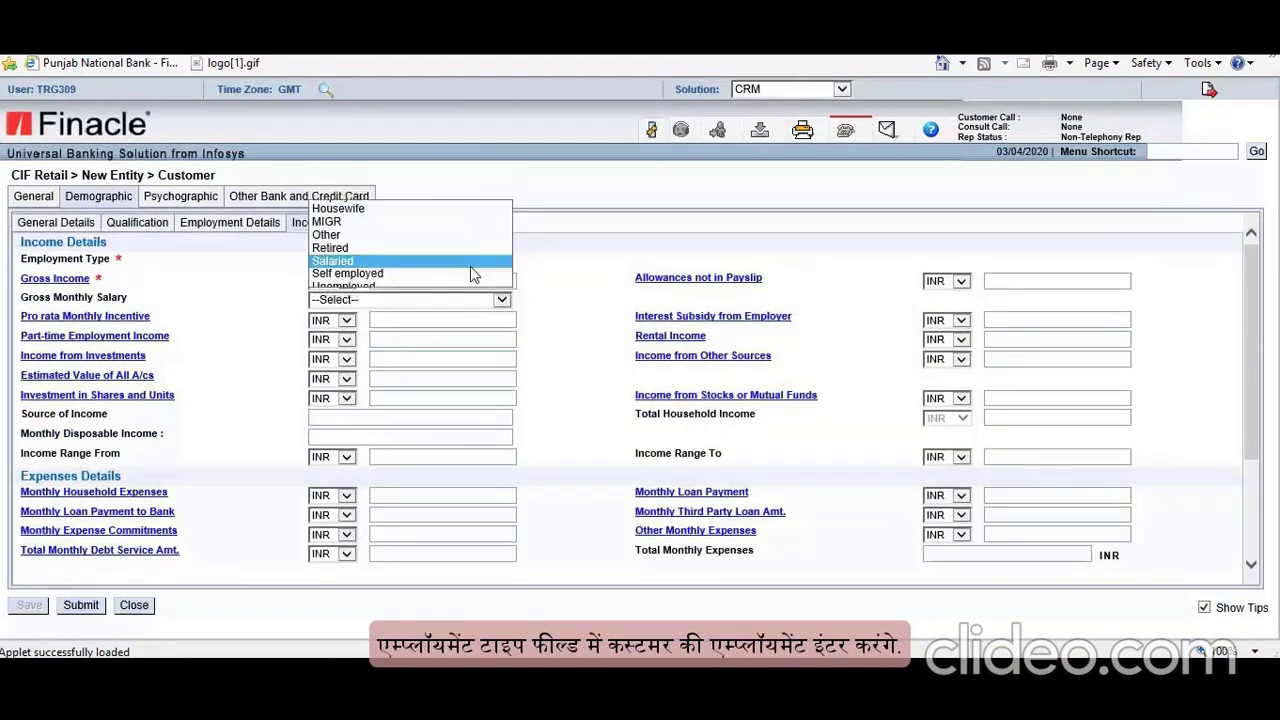
pyautogui.click(471, 270)
pyautogui.click(495, 283)
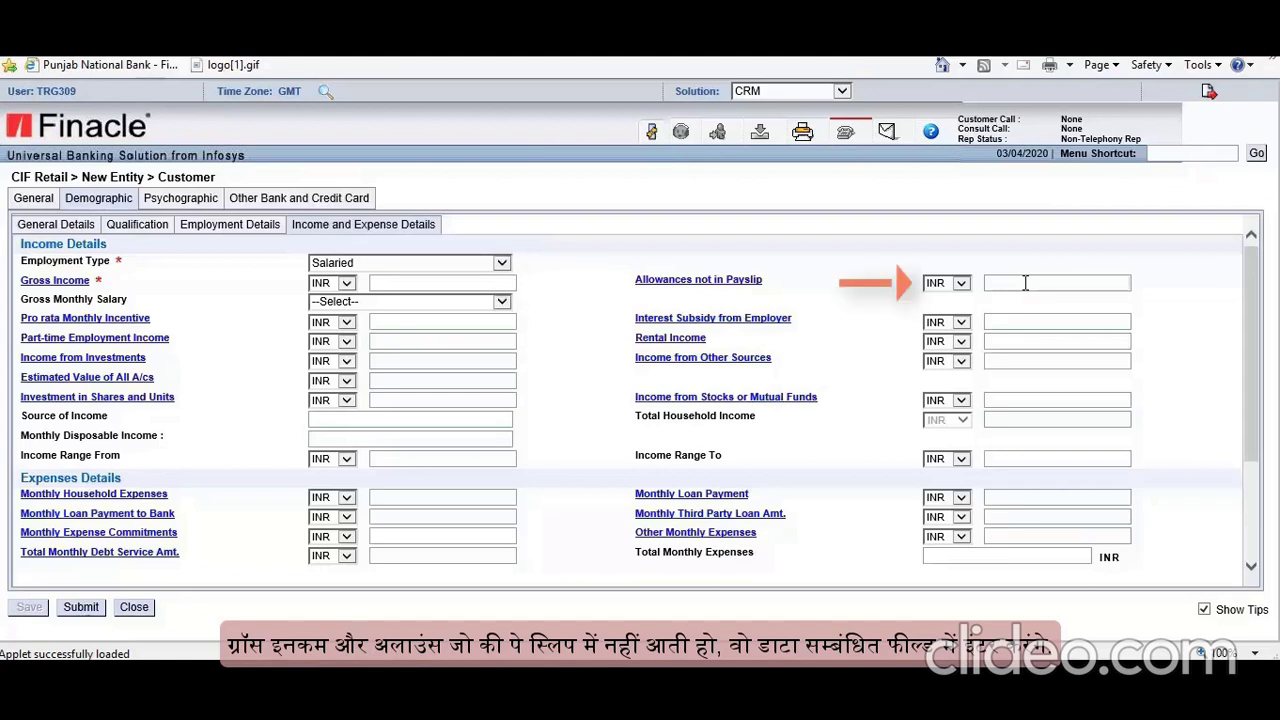
pyautogui.click(501, 301)
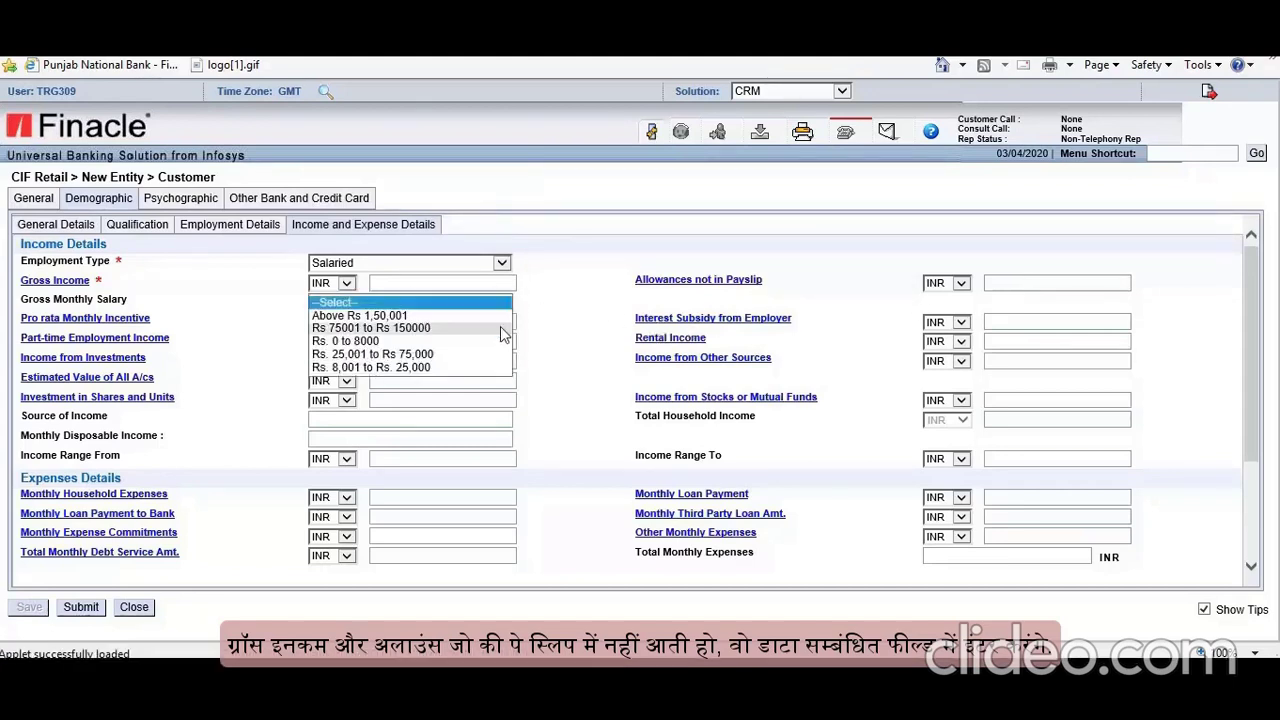
pyautogui.click(596, 314)
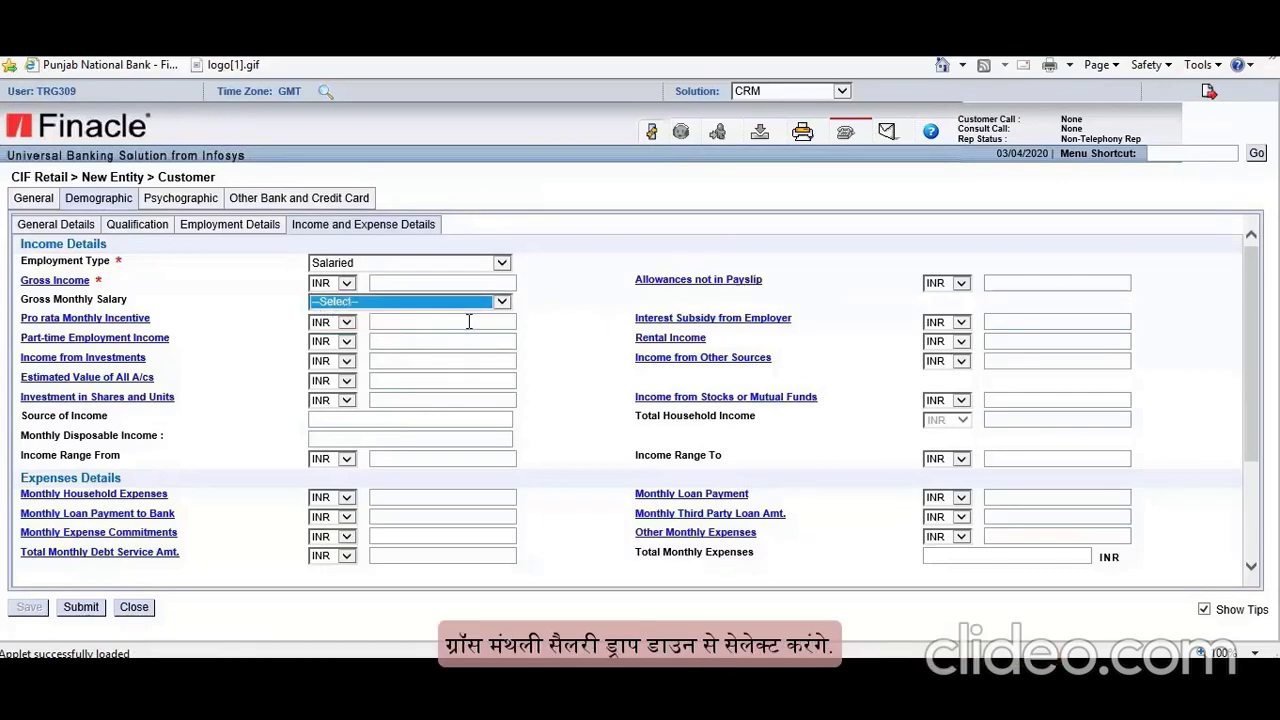
pyautogui.scroll(-3, 468, 321)
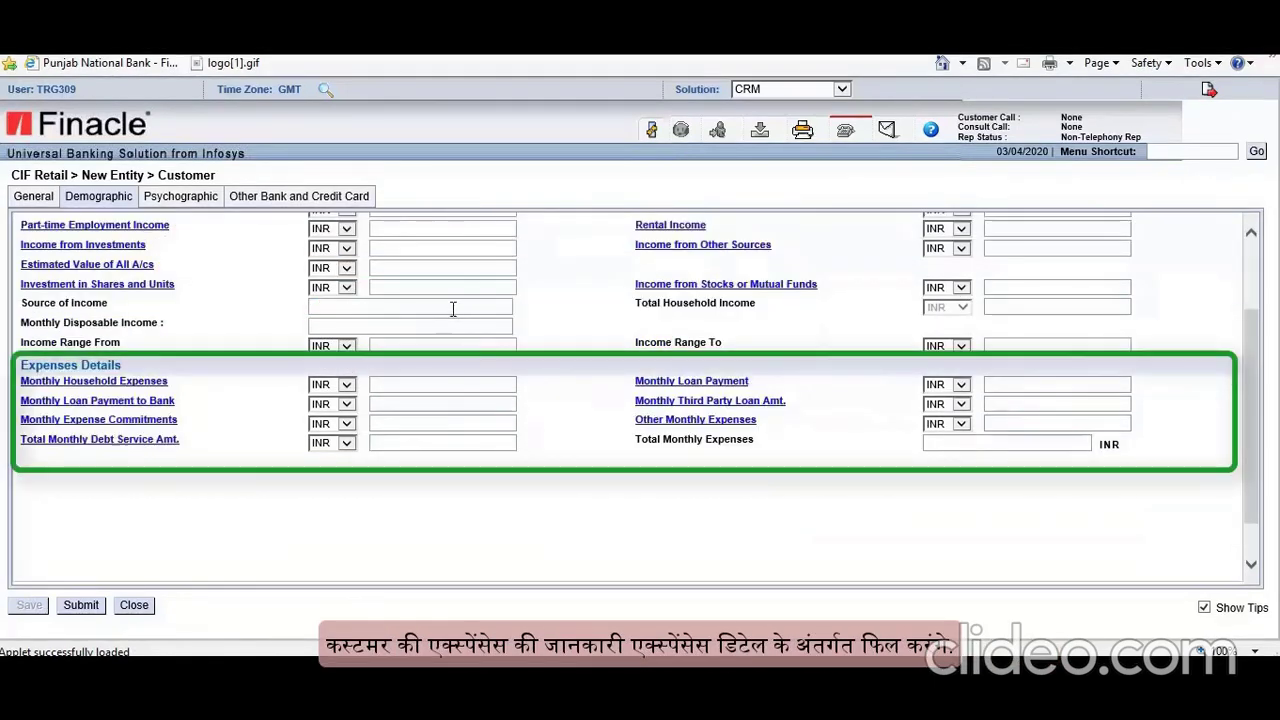
pyautogui.click(453, 309)
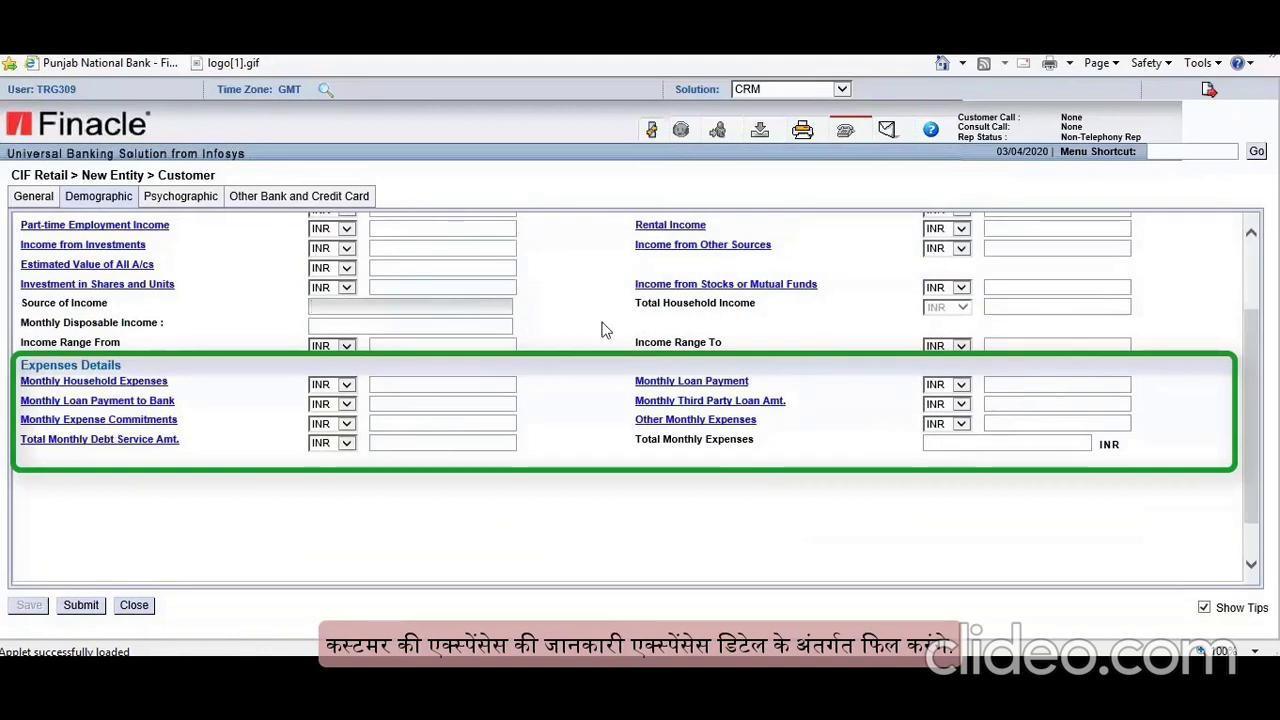
pyautogui.click(1005, 306)
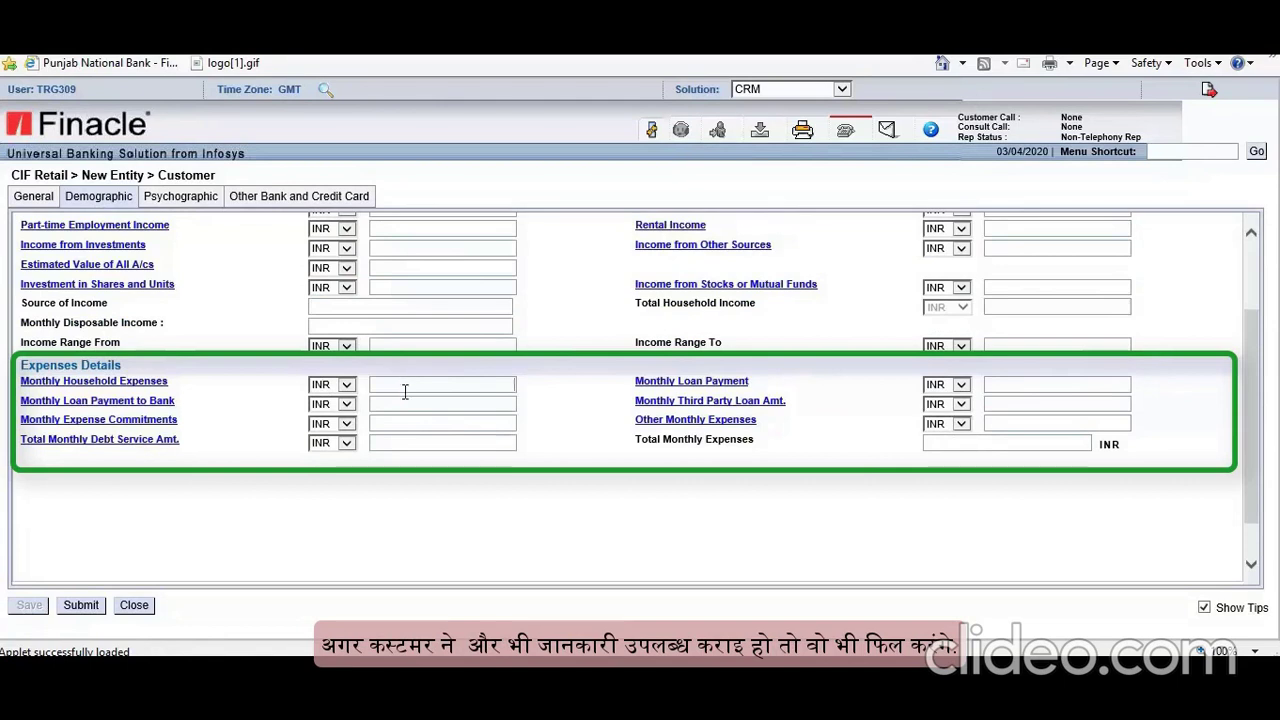
pyautogui.click(988, 385)
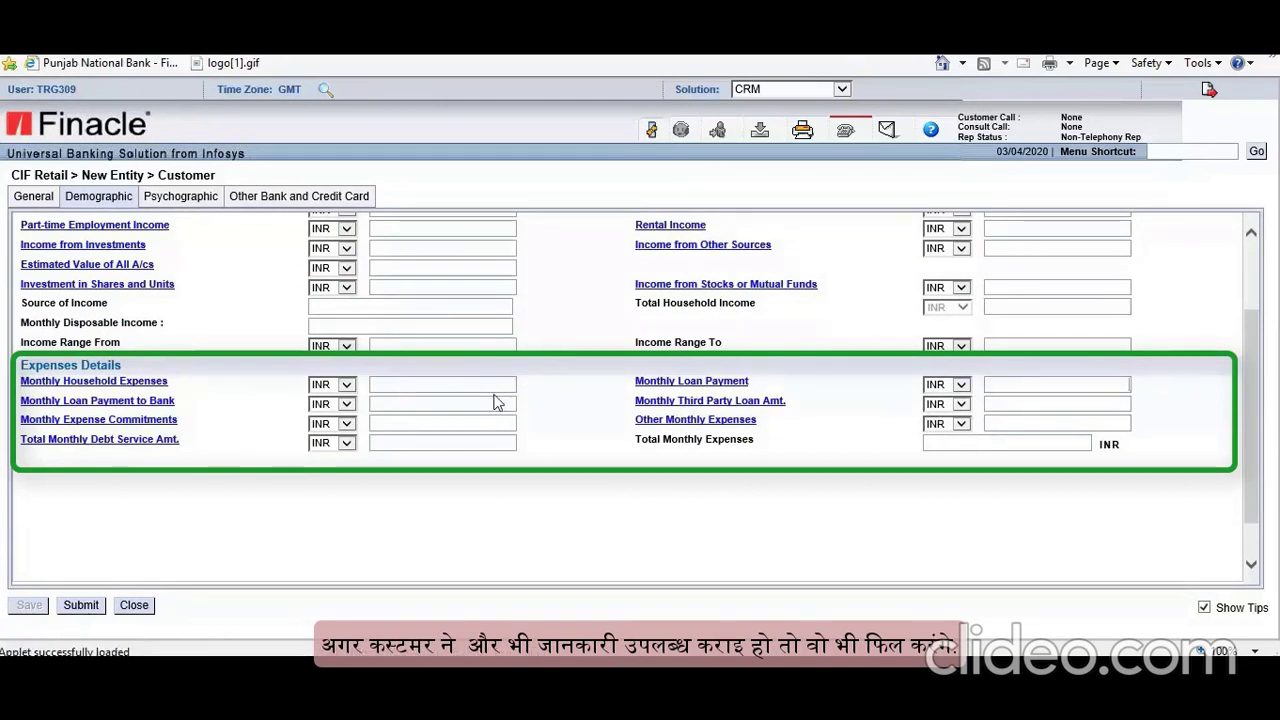